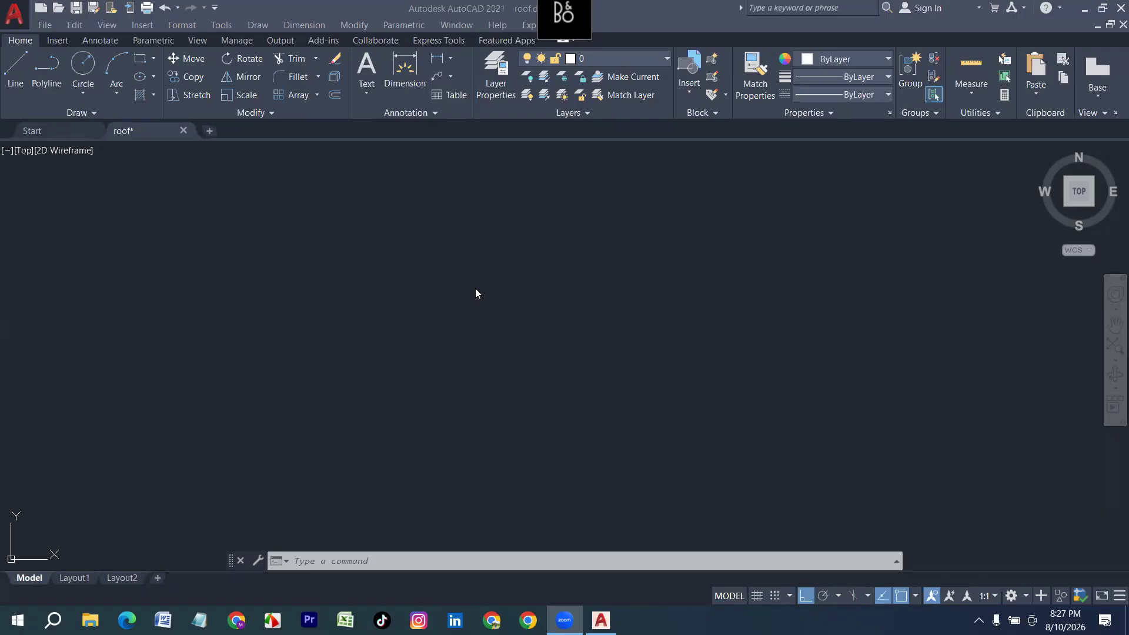
Draw a horizontal line 3'6" long in the empty drawing area.
click(382, 290)
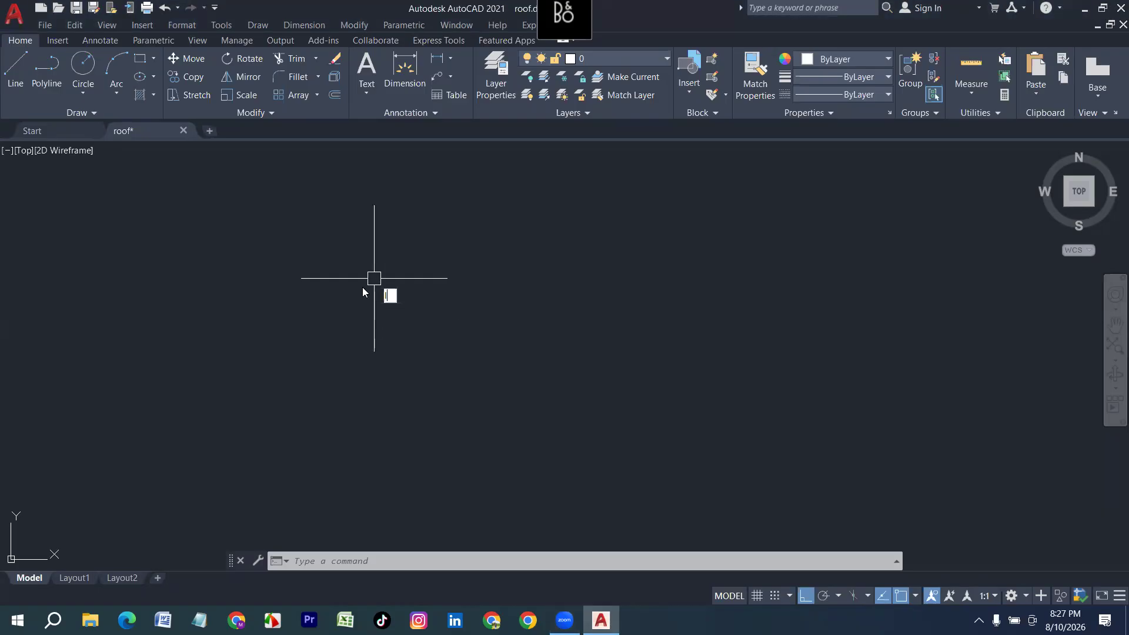
text(L)
key(Return)
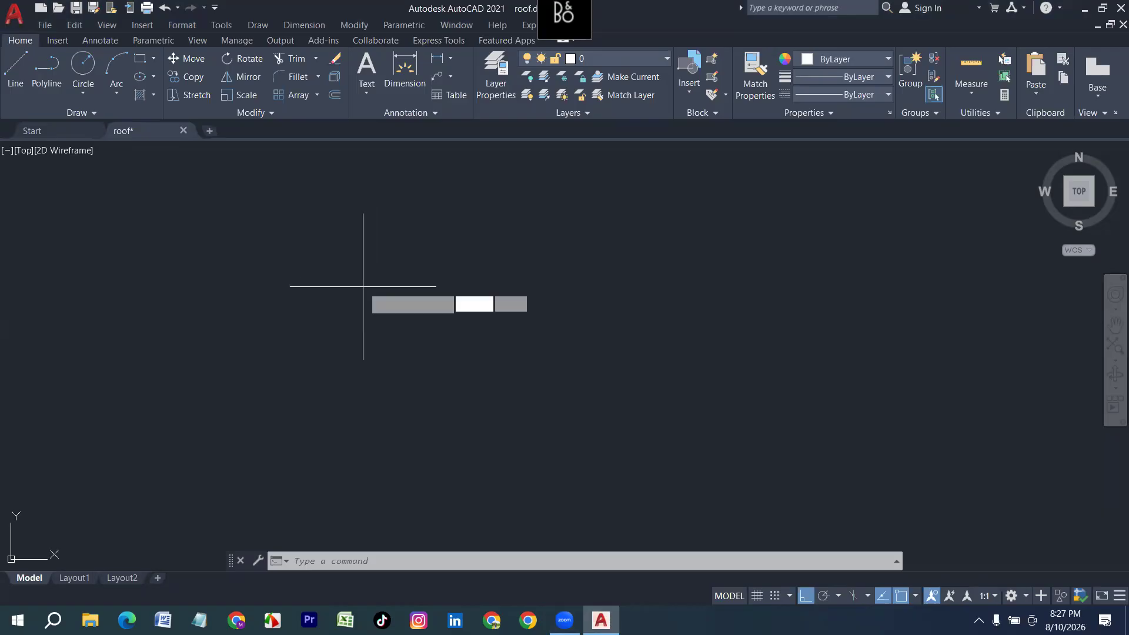
click(265, 361)
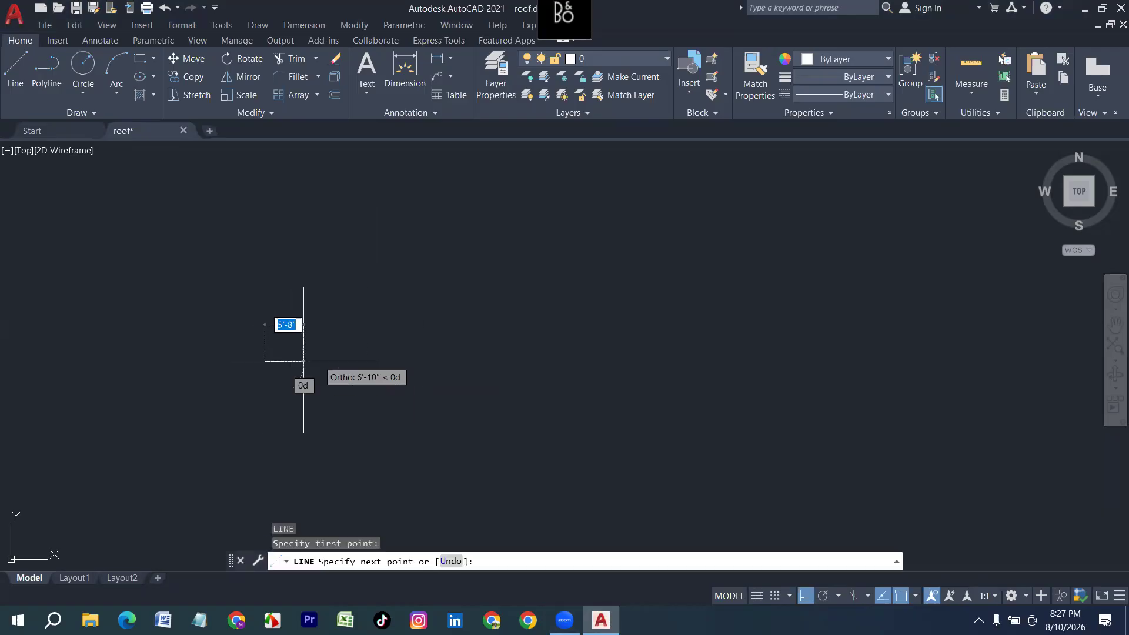
text(3'6)
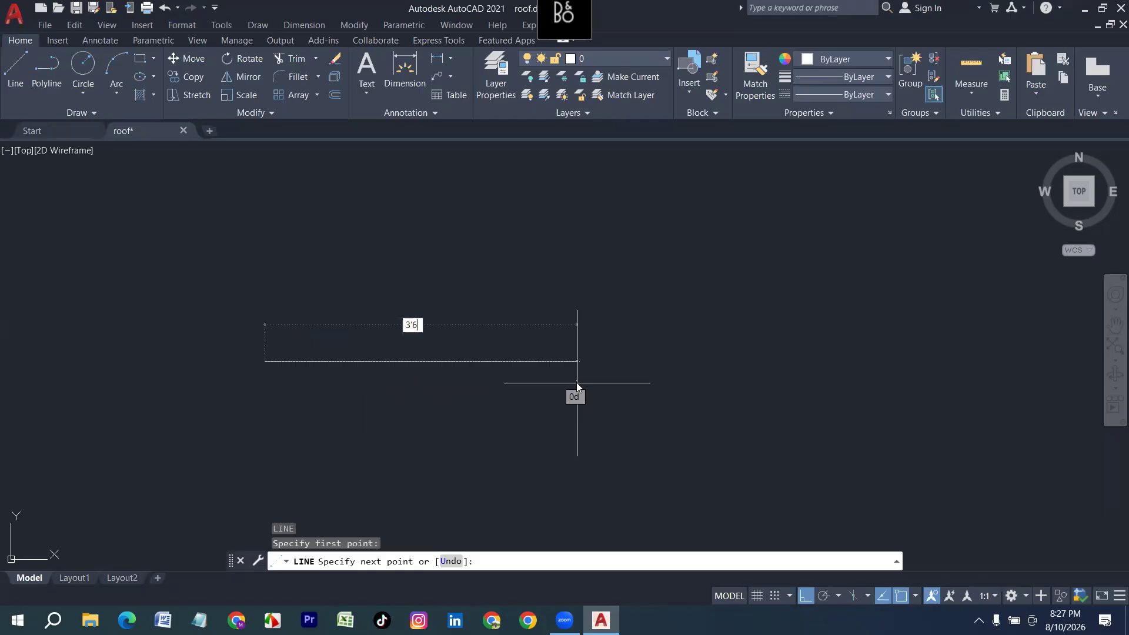
key(Return)
key(Return)
scroll(253, 385, up, 5)
middle_drag(479, 346, 283, 376)
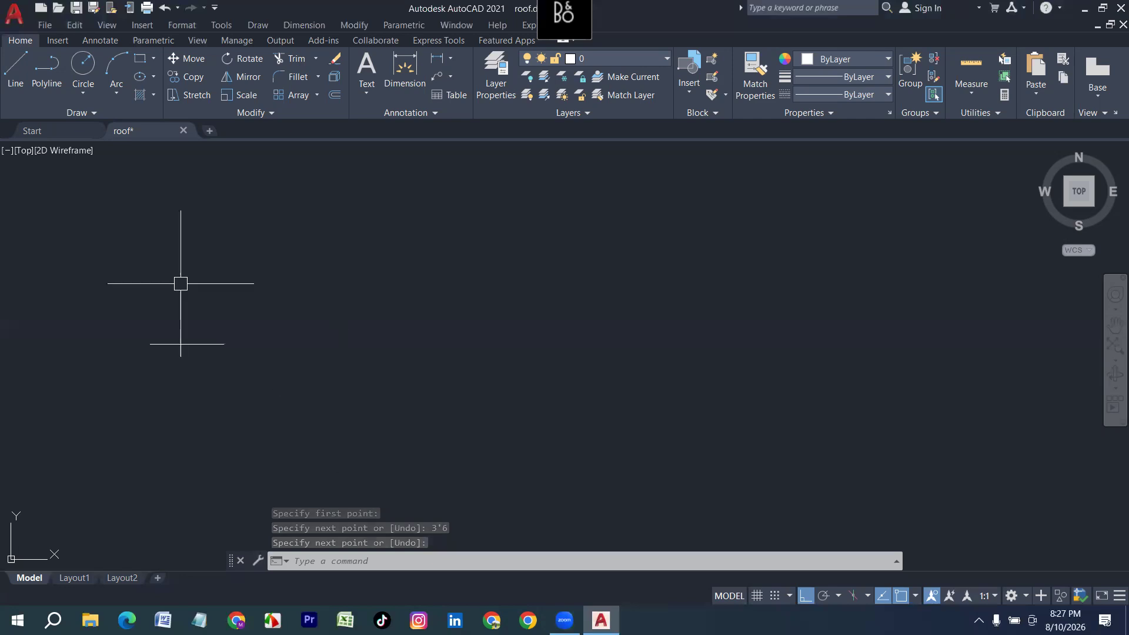
Draw a horizontal line 3'4" long to the right of the 3'6" line, leaving a gap between them.
click(15, 68)
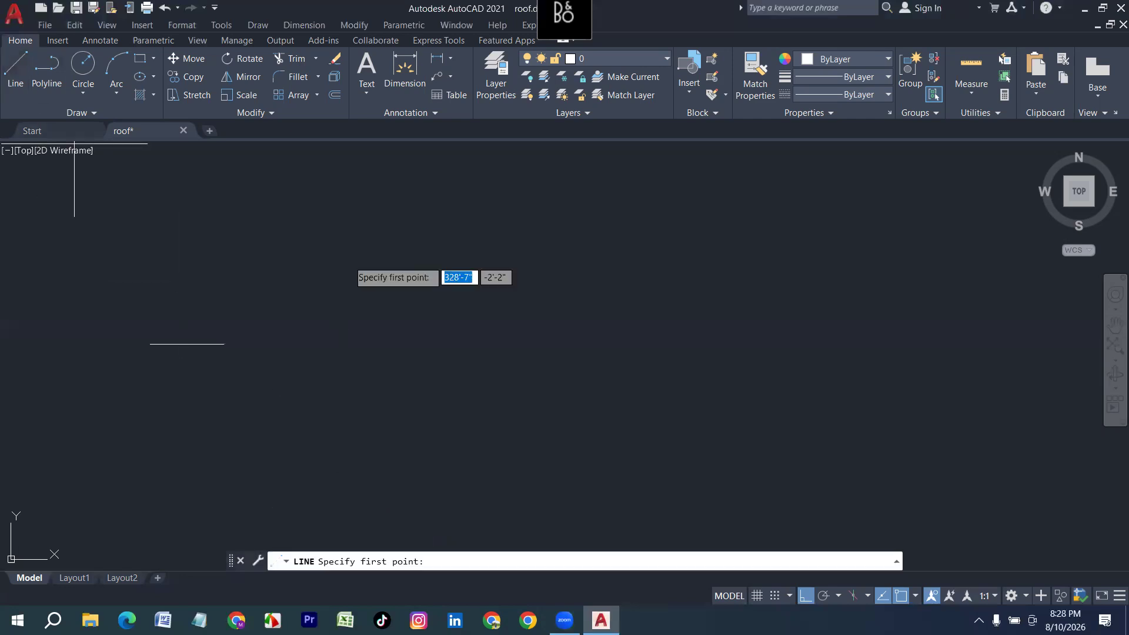
click(342, 346)
text(3)
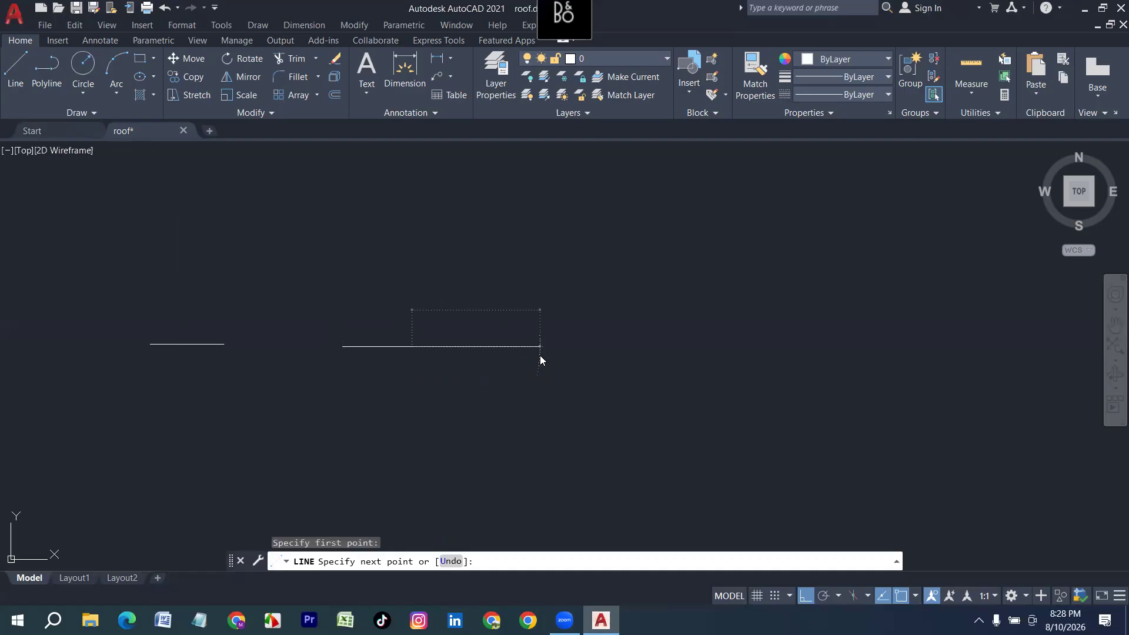
key(Return)
key(Return)
middle_drag(547, 370, 462, 365)
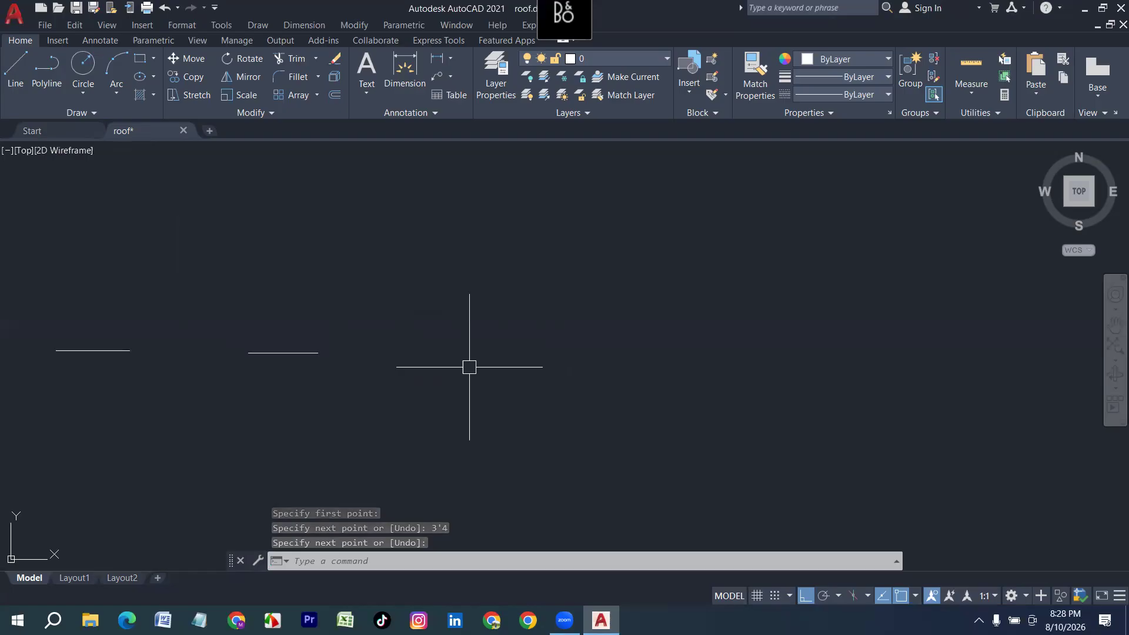
Draw a horizontal line 3' long to the right of the 3'4" line.
text(l)
key(Return)
click(460, 361)
text(3')
key(Return)
key(Return)
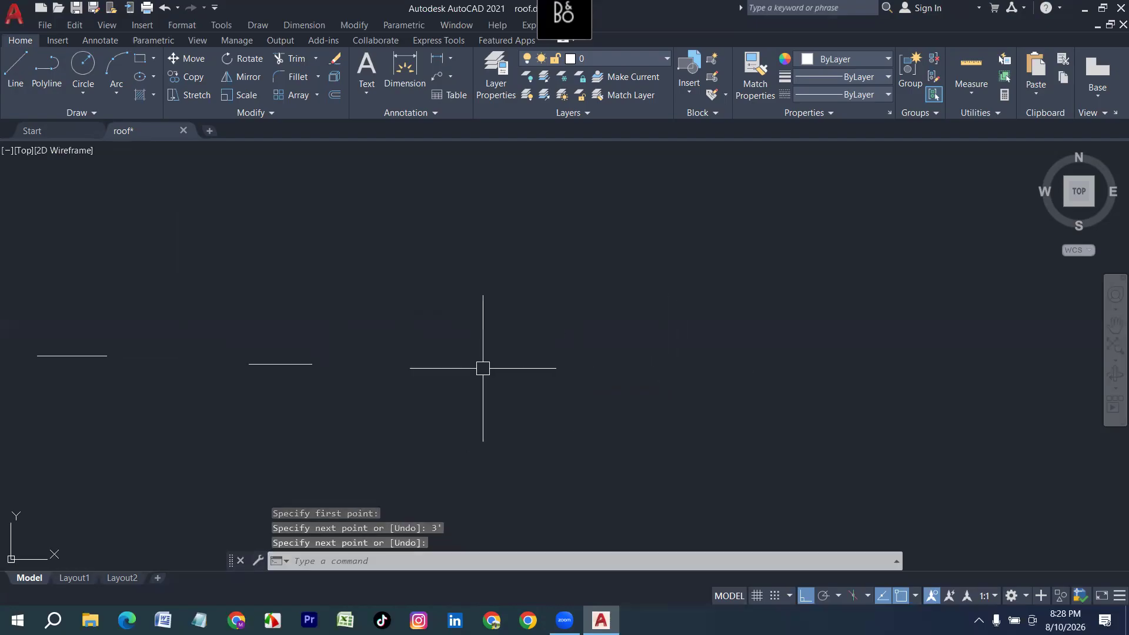
Draw a fourth horizontal line, 2'6" long, to the right of the 3' line.
key(Return)
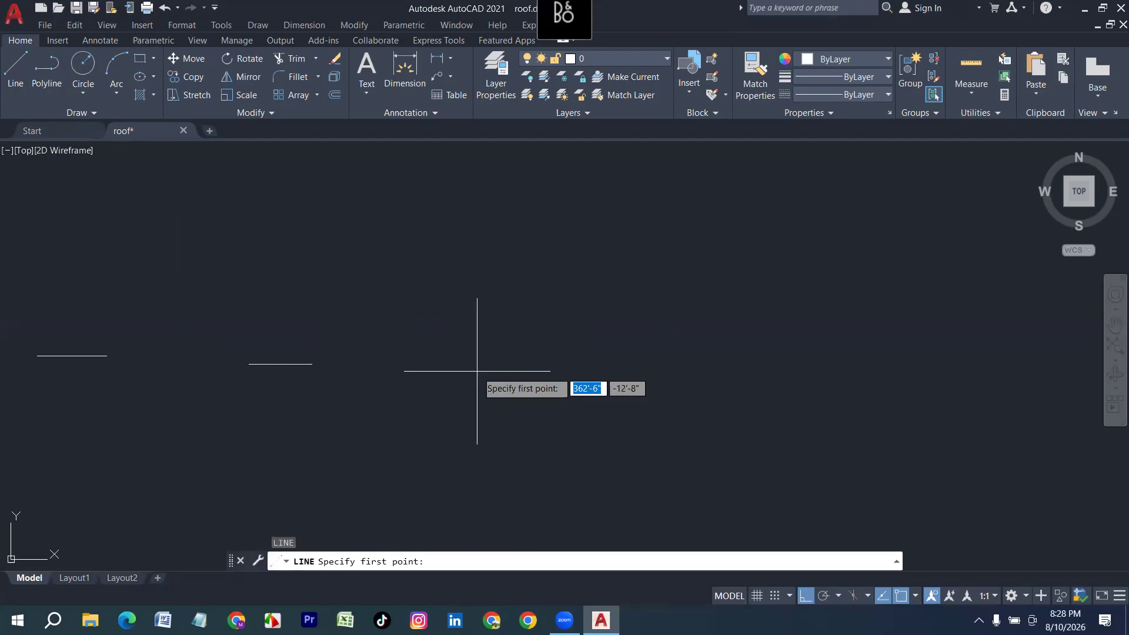
key(Escape)
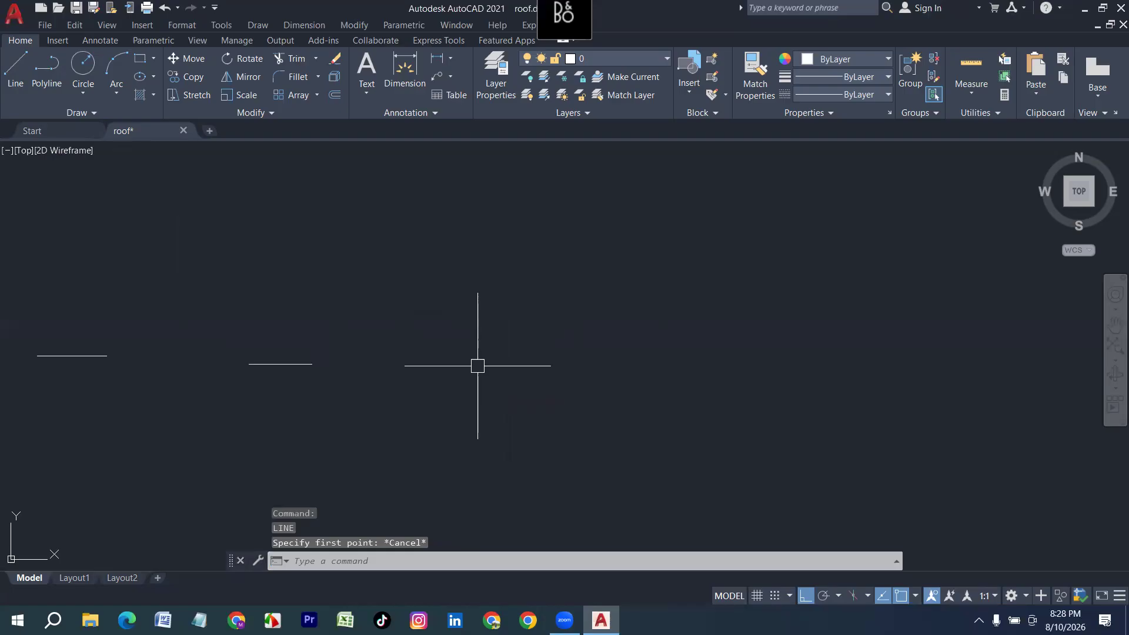
key(Return)
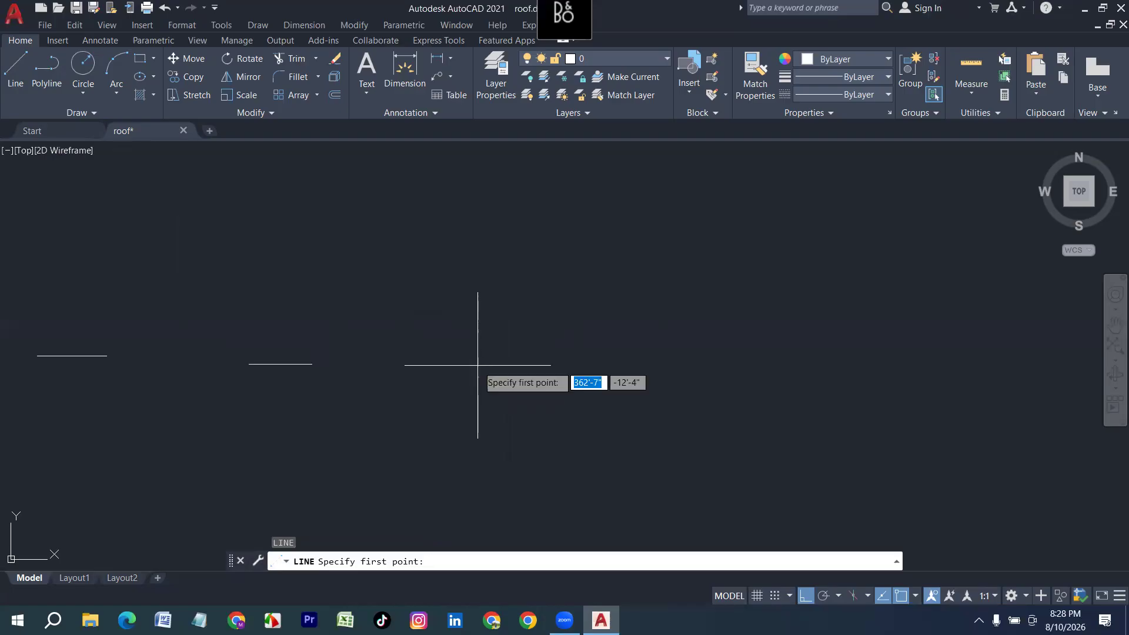
click(473, 366)
text(2'6)
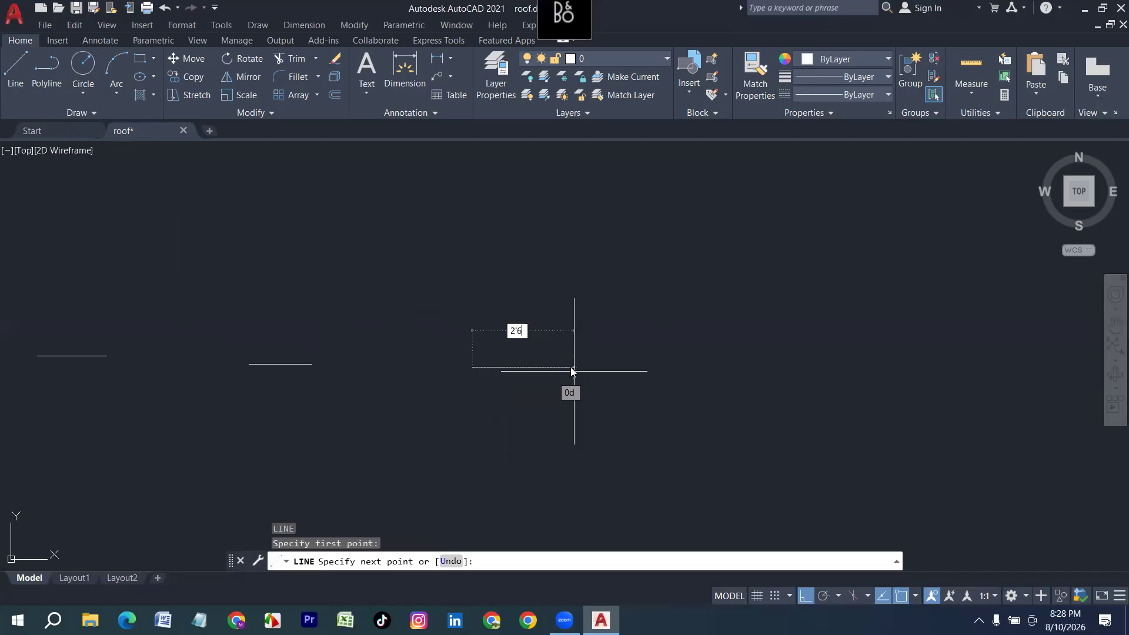
key(Return)
key(Return)
Start a line at the left end of the 3'6" line and draw its first segment 5" upward.
middle_drag(123, 386, 446, 412)
middle_drag(378, 386, 284, 367)
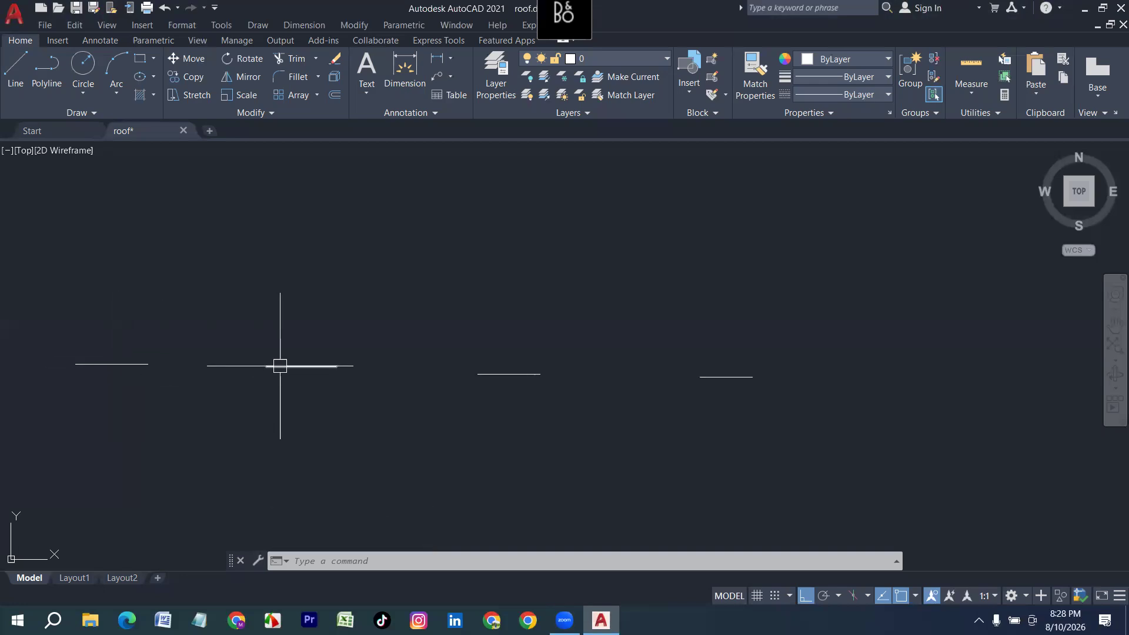
middle_drag(496, 359, 362, 348)
middle_drag(252, 363, 282, 381)
scroll(273, 361, up, 5)
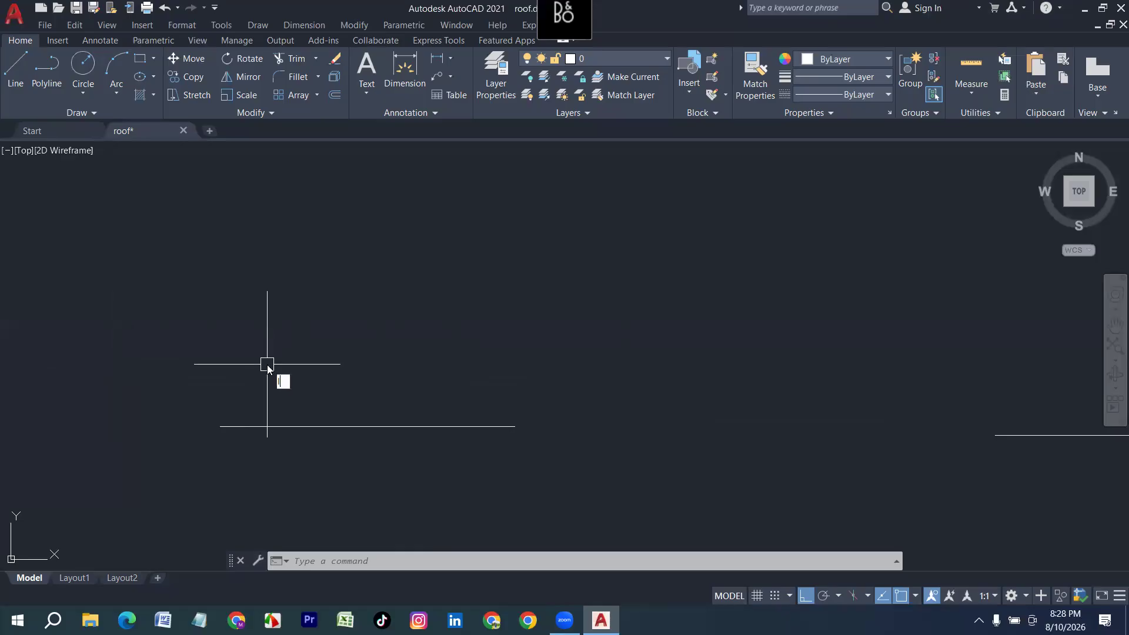
key(Return)
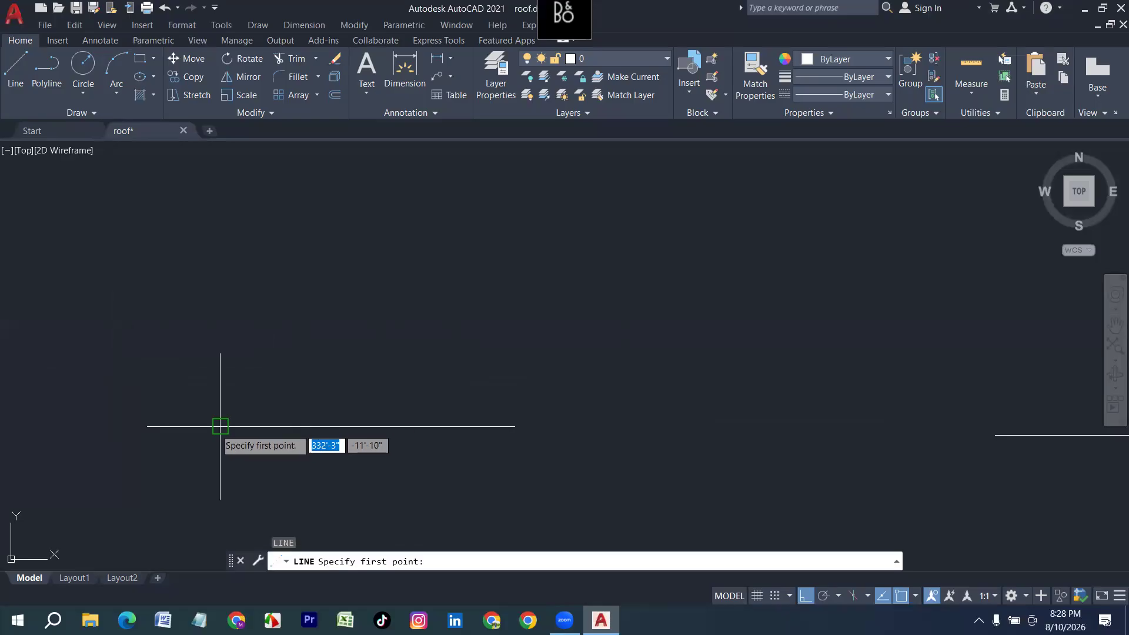
click(221, 426)
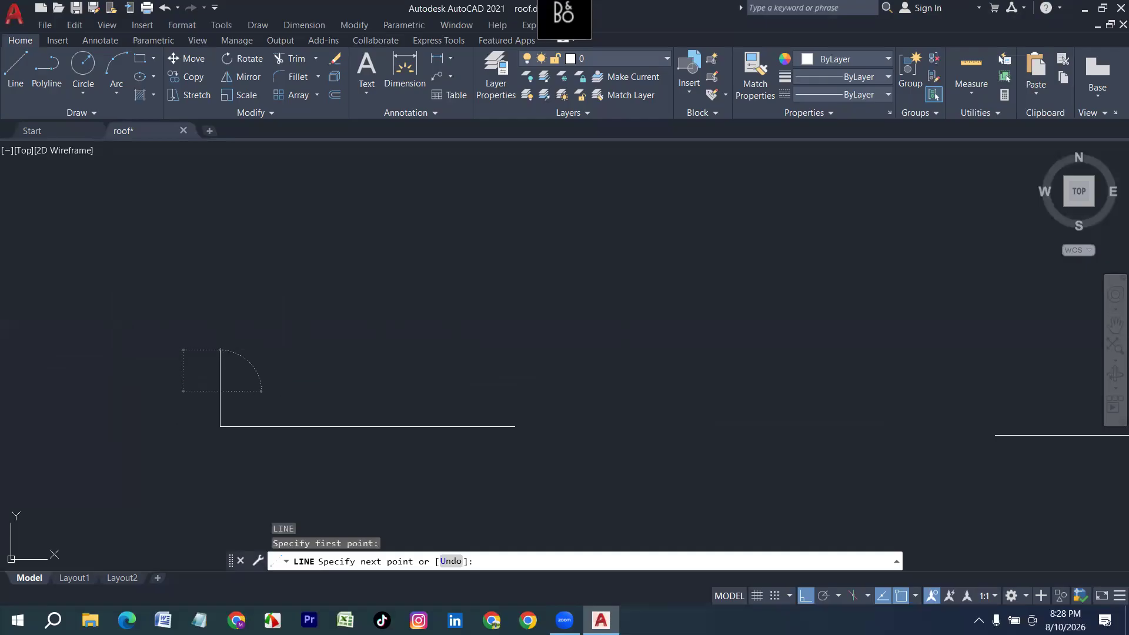
text(5)
key(Return)
scroll(132, 410, up, 2)
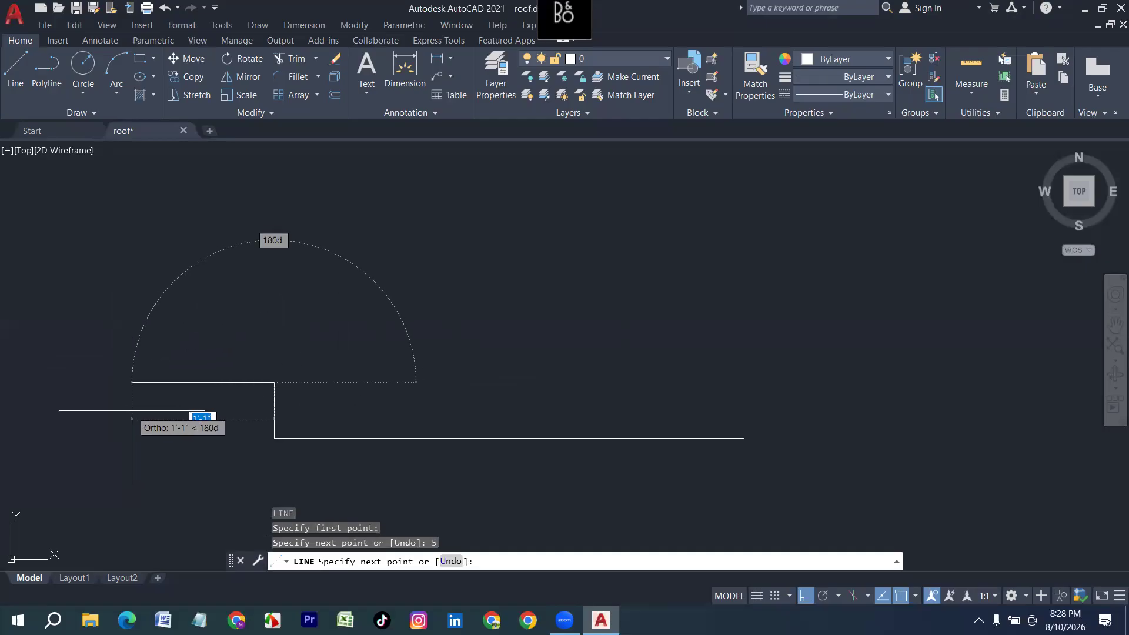
Continue the stepped profile 2" right, 2" down, 1" right and 3" down to the base line.
text(2)
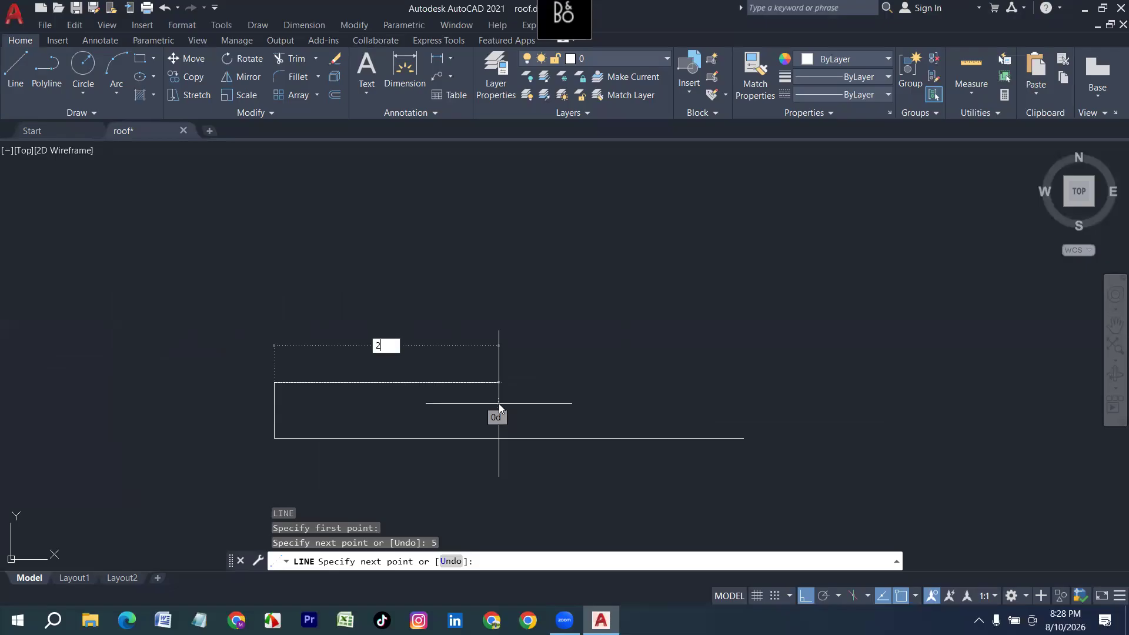
key(Return)
text(2)
key(Return)
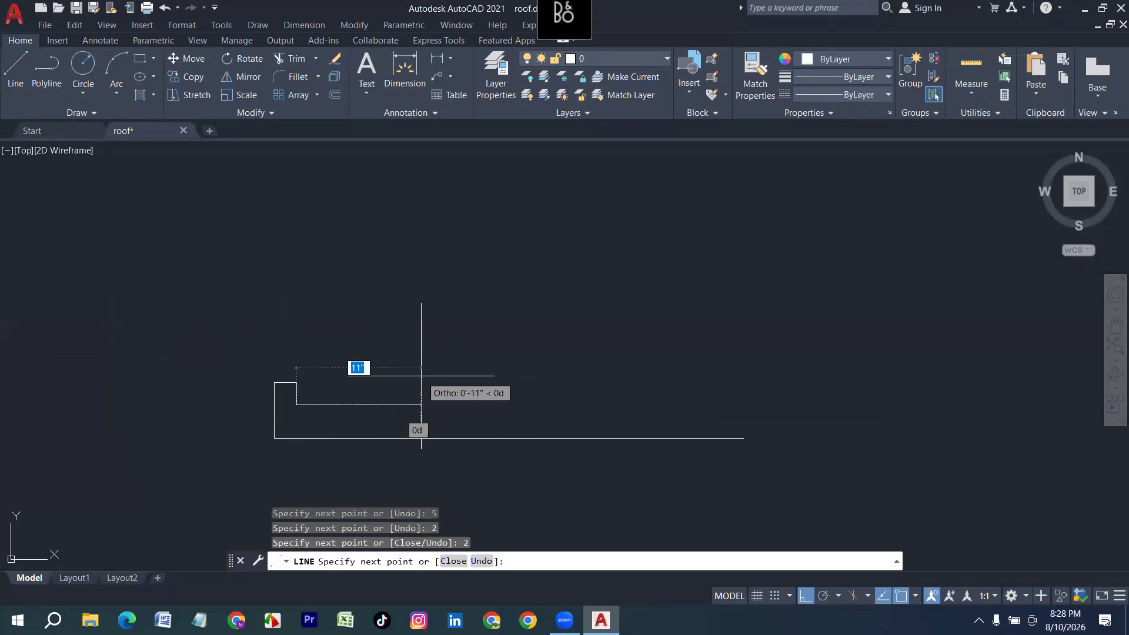
text(1)
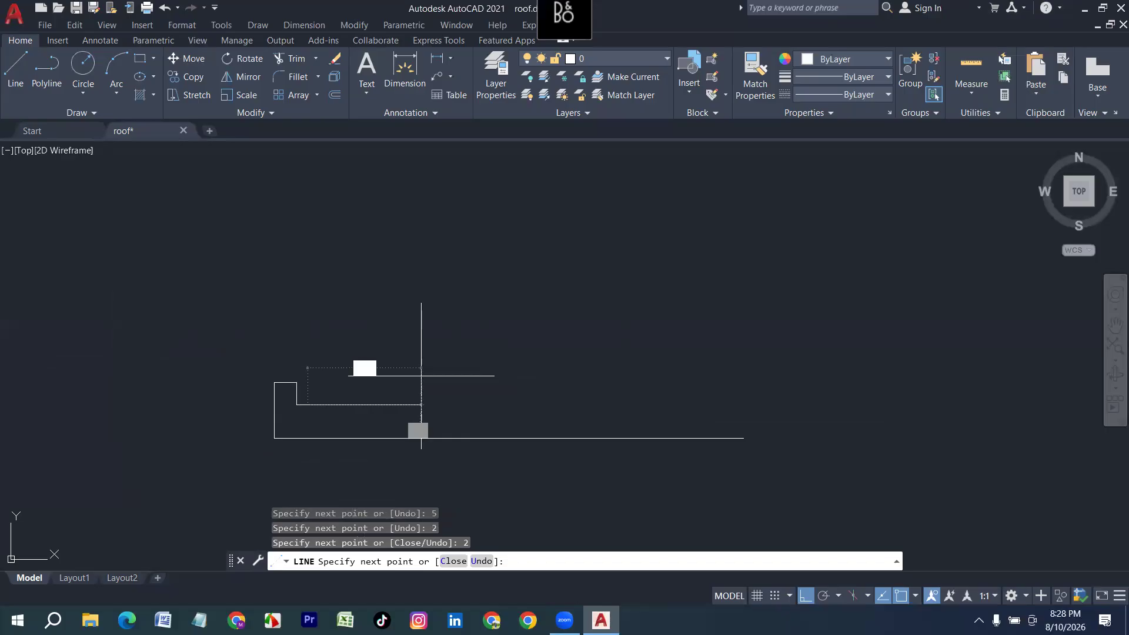
key(Return)
text(3)
key(Return)
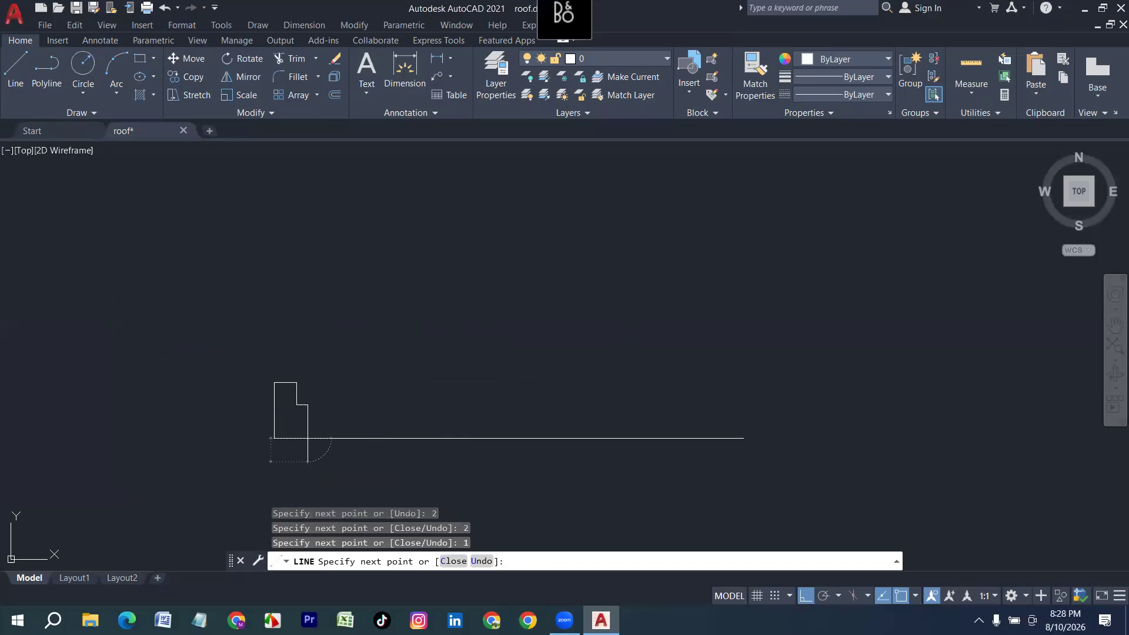
key(Return)
From the right end of the 3'6" line, draw connected segments 5" up, 2" left, 2" down and 1" left.
middle_drag(453, 390, 282, 373)
key(Return)
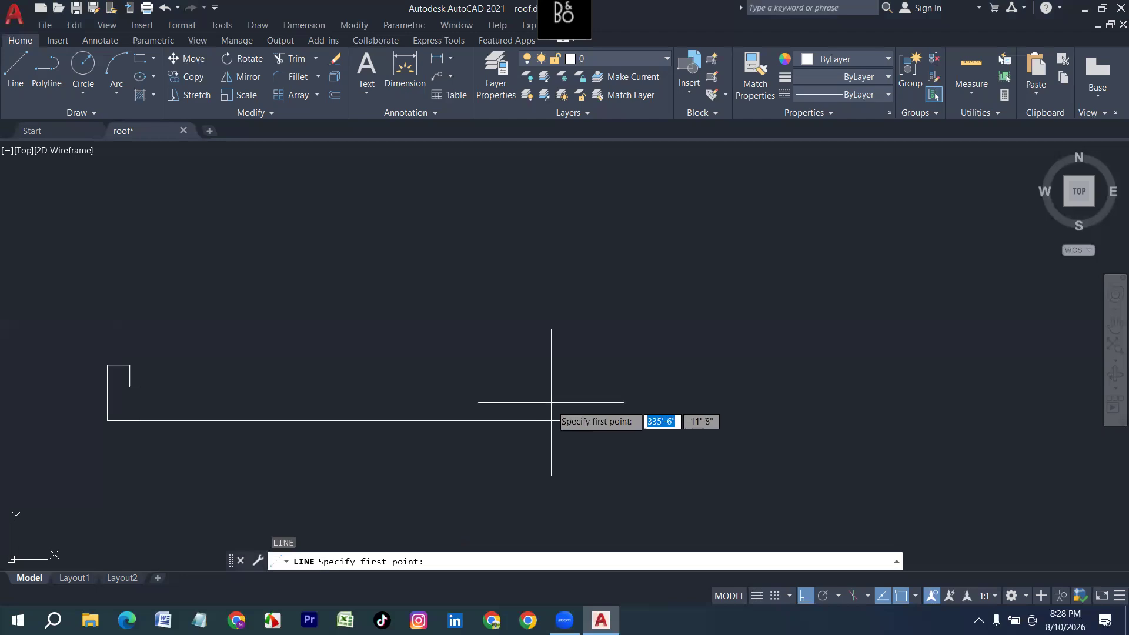
click(578, 420)
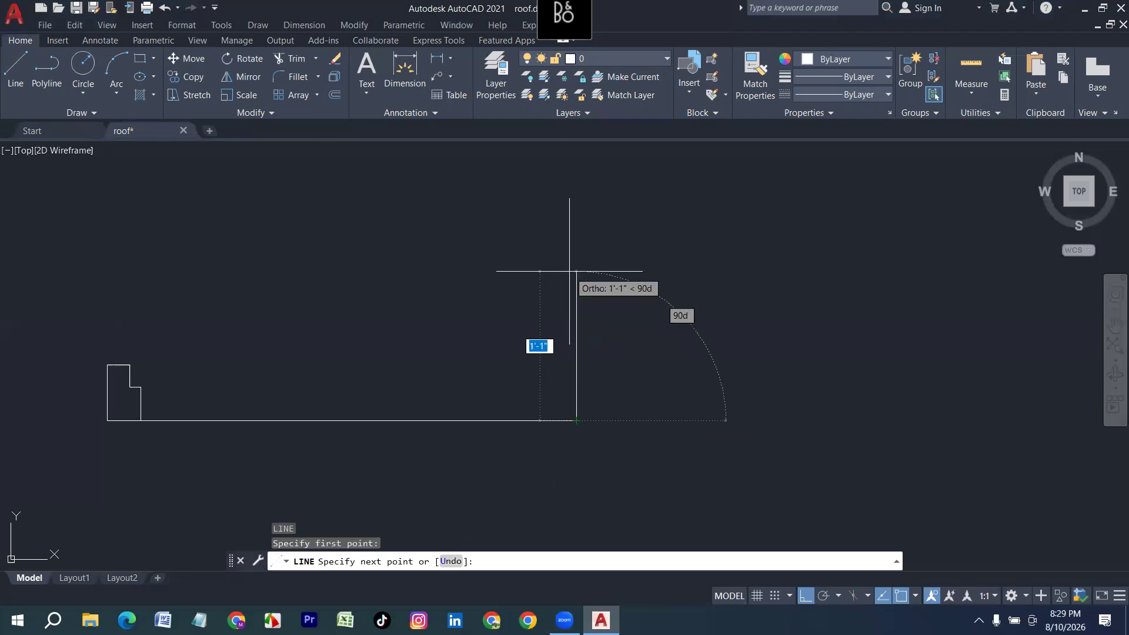
text(5)
key(Return)
text(2)
key(Return)
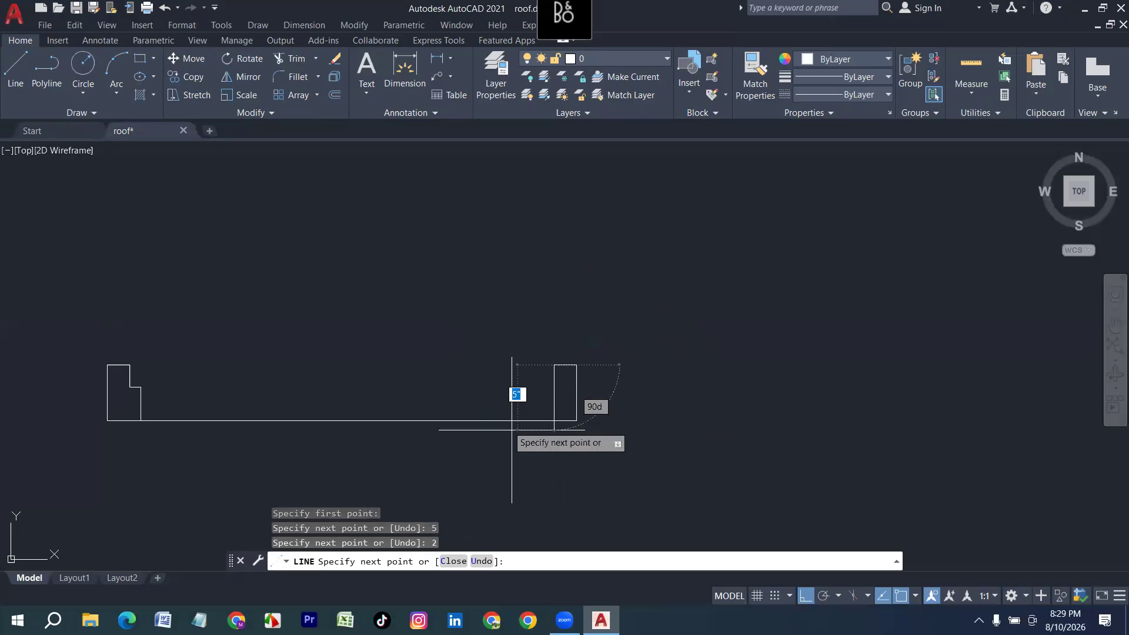
text(2)
key(Return)
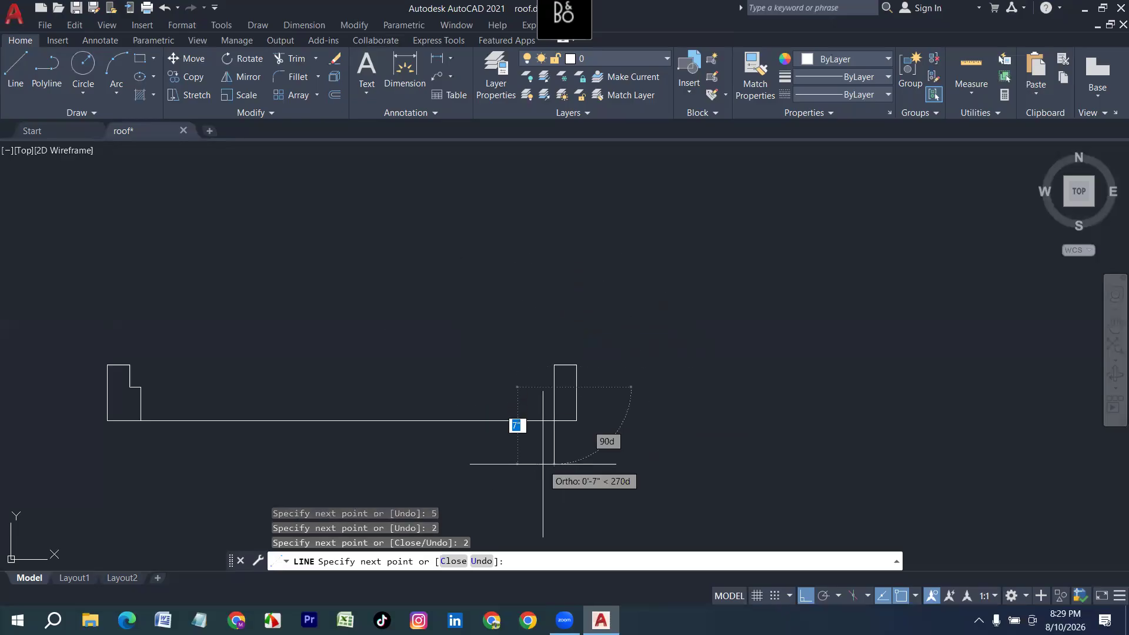
text(1)
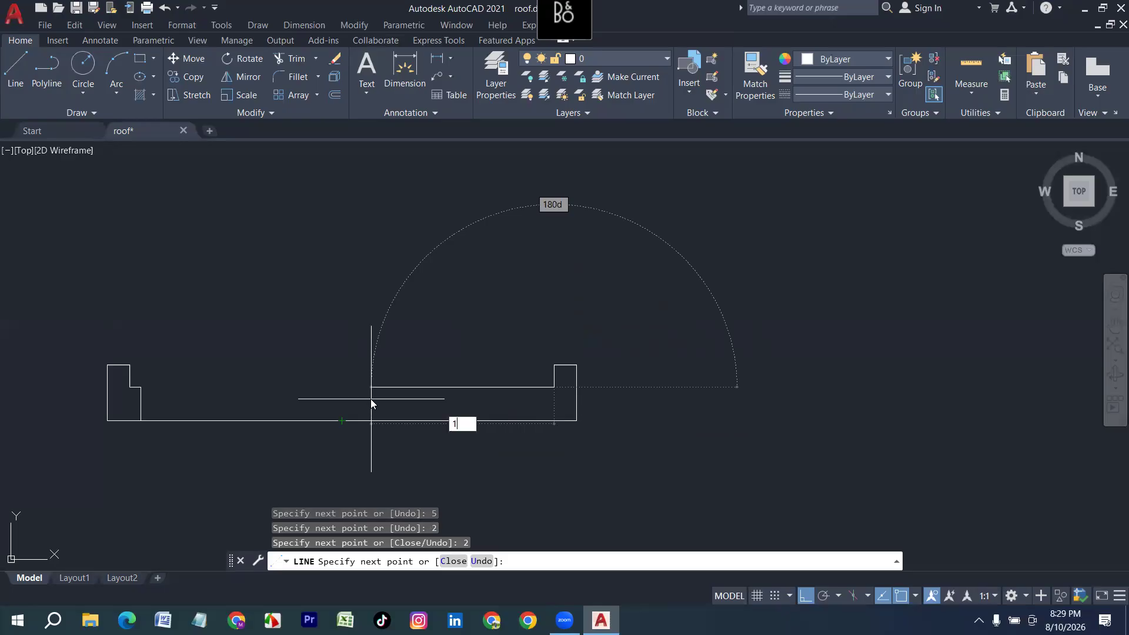
key(Return)
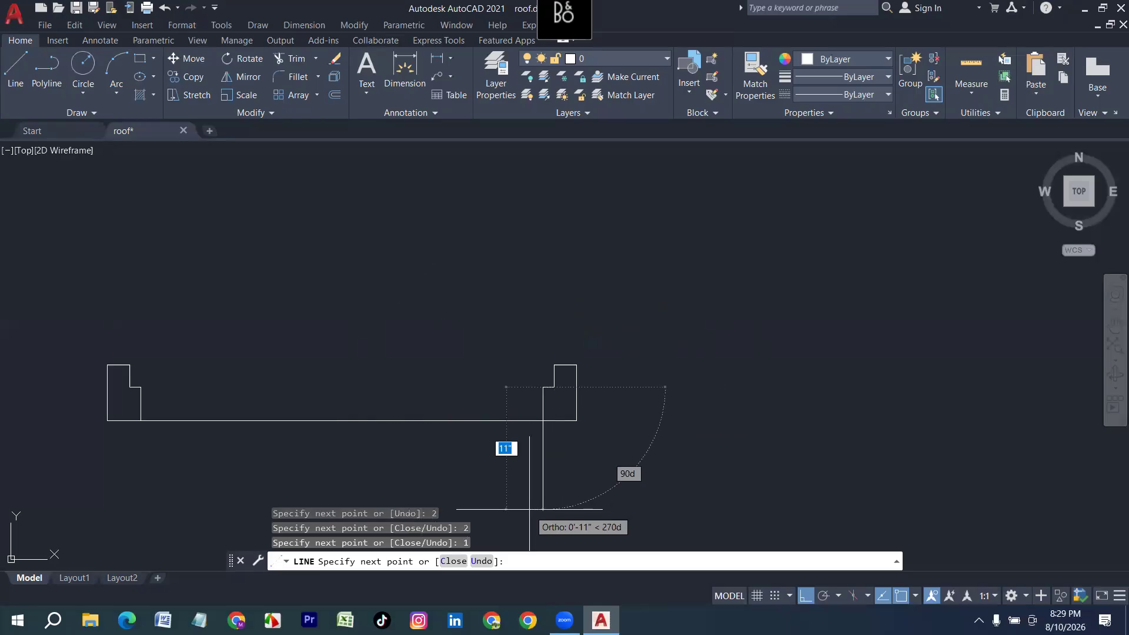
key(Return)
Close the right stepped profile with a vertical line from its inner endpoint down to the base line.
text(l)
key(Return)
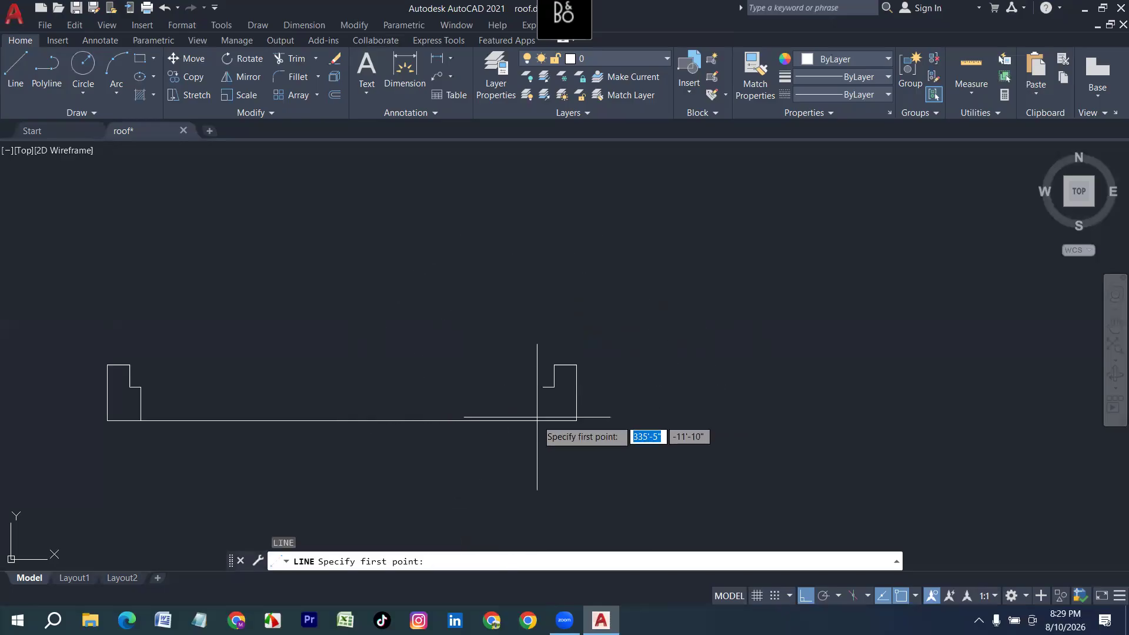
scroll(542, 386, up, 2)
click(540, 385)
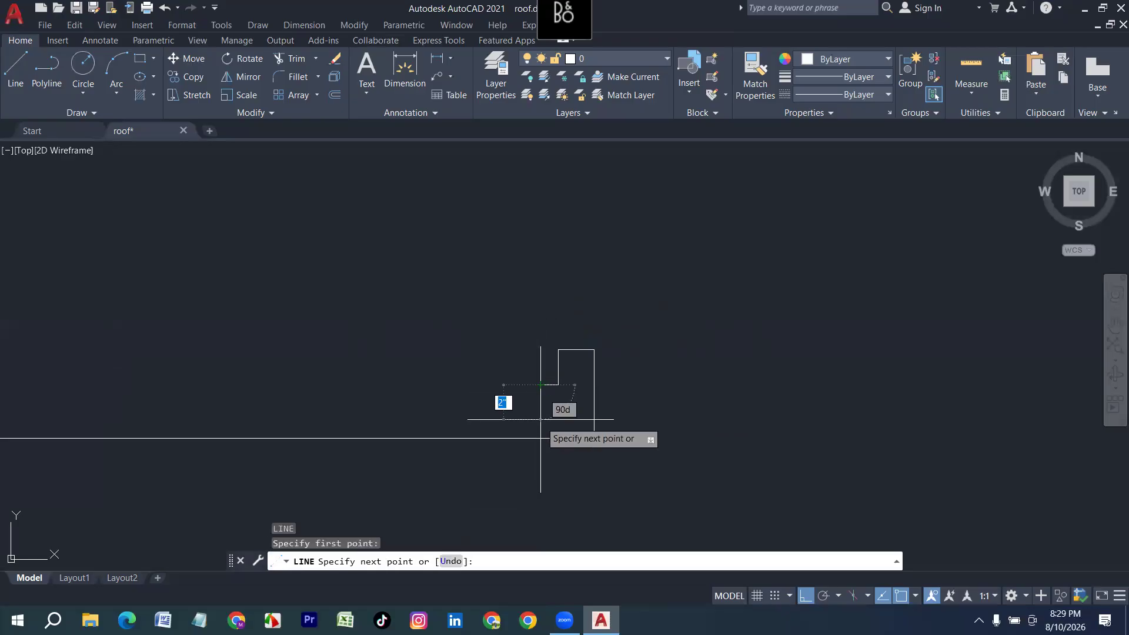
click(540, 438)
key(Return)
From the left end of the 3'4" line, draw connected segments 5" up and 2" right.
scroll(436, 417, down, 5)
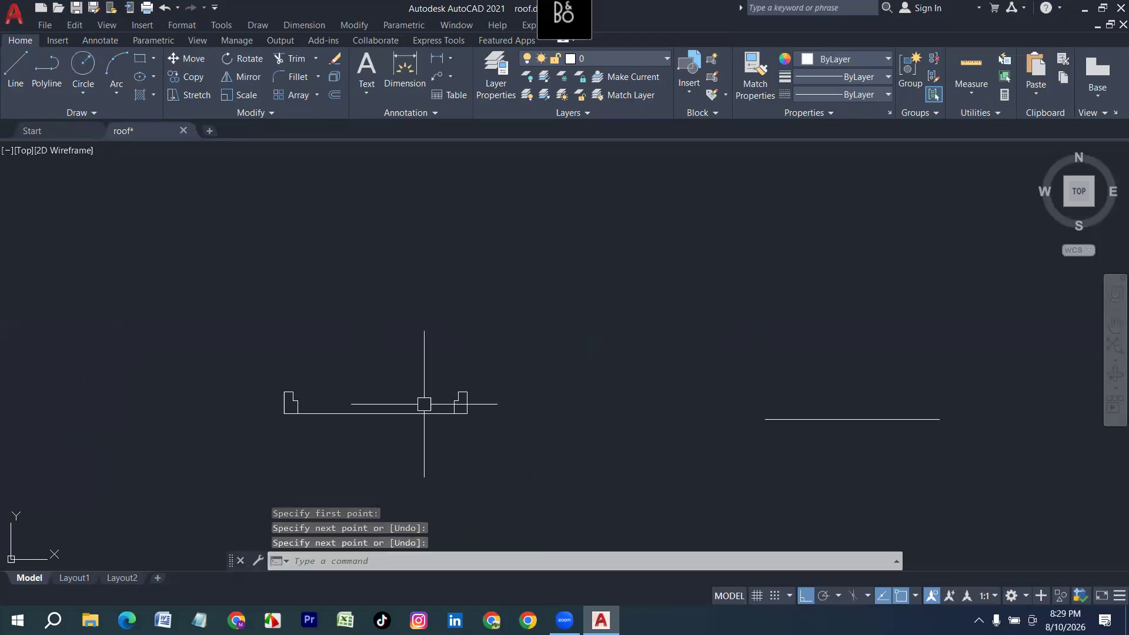
middle_drag(459, 417, 309, 411)
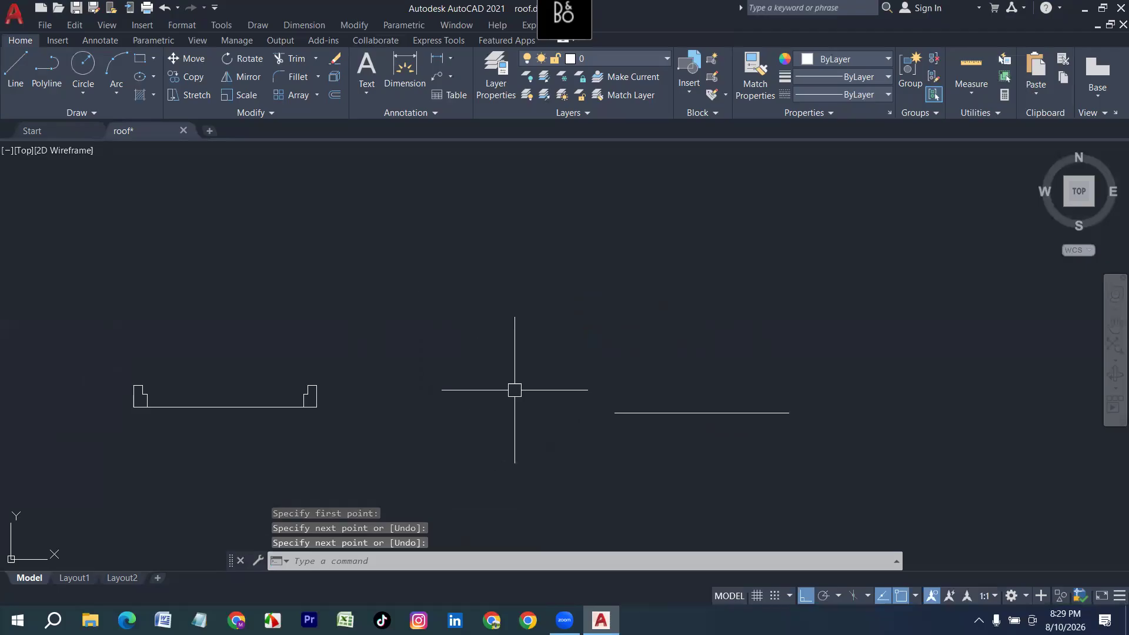
middle_drag(827, 438, 647, 437)
scroll(584, 410, up, 2)
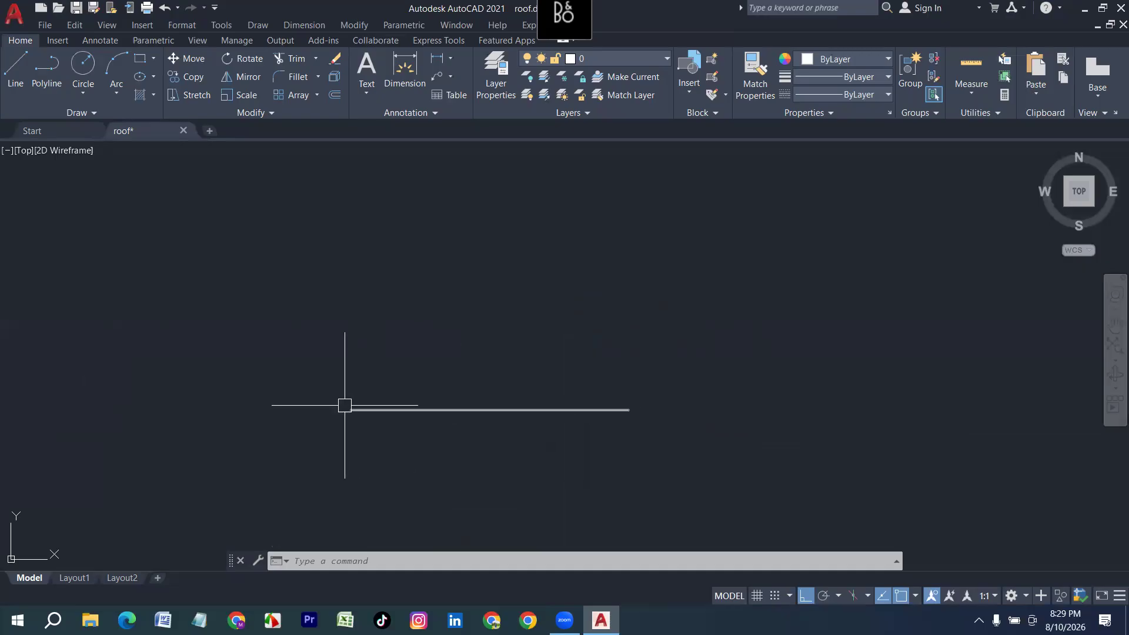
text(l)
key(Return)
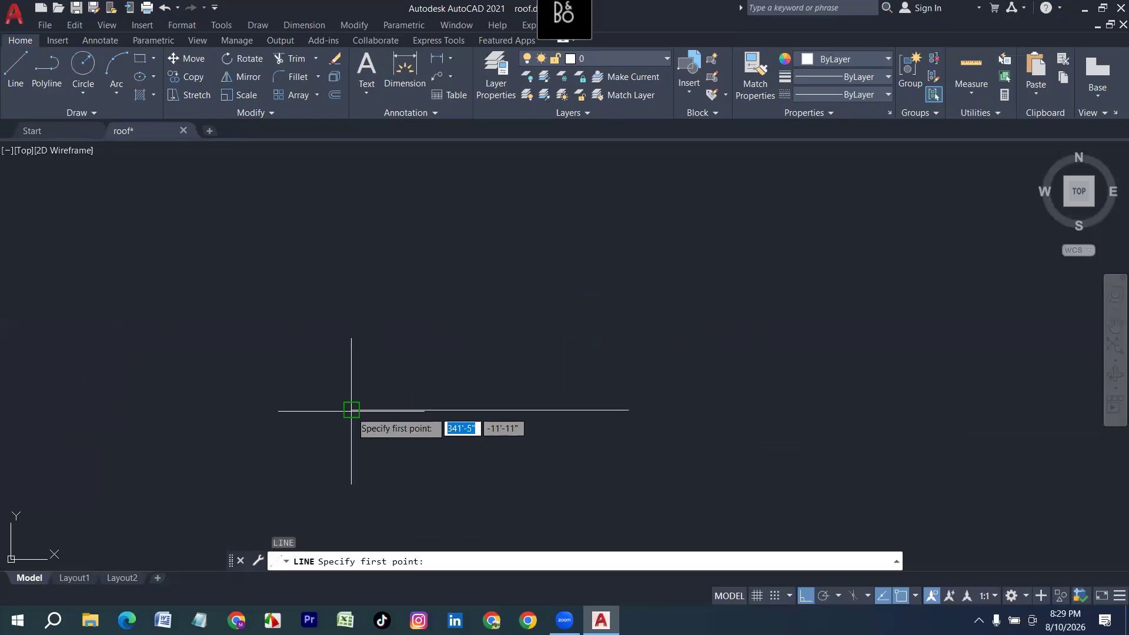
click(351, 410)
text(5)
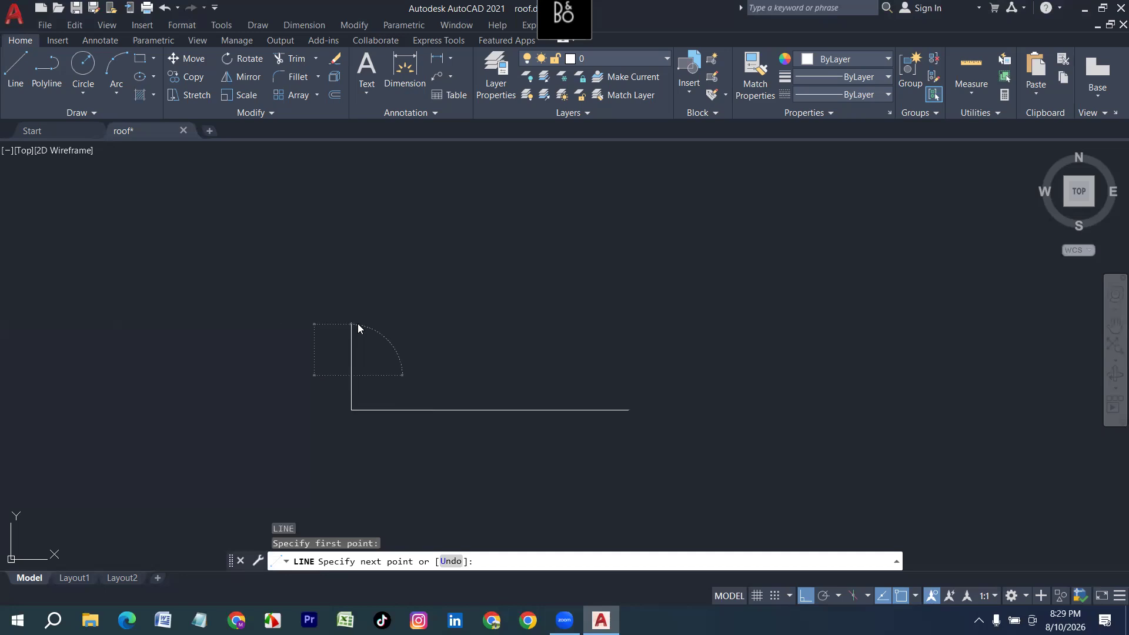
key(Return)
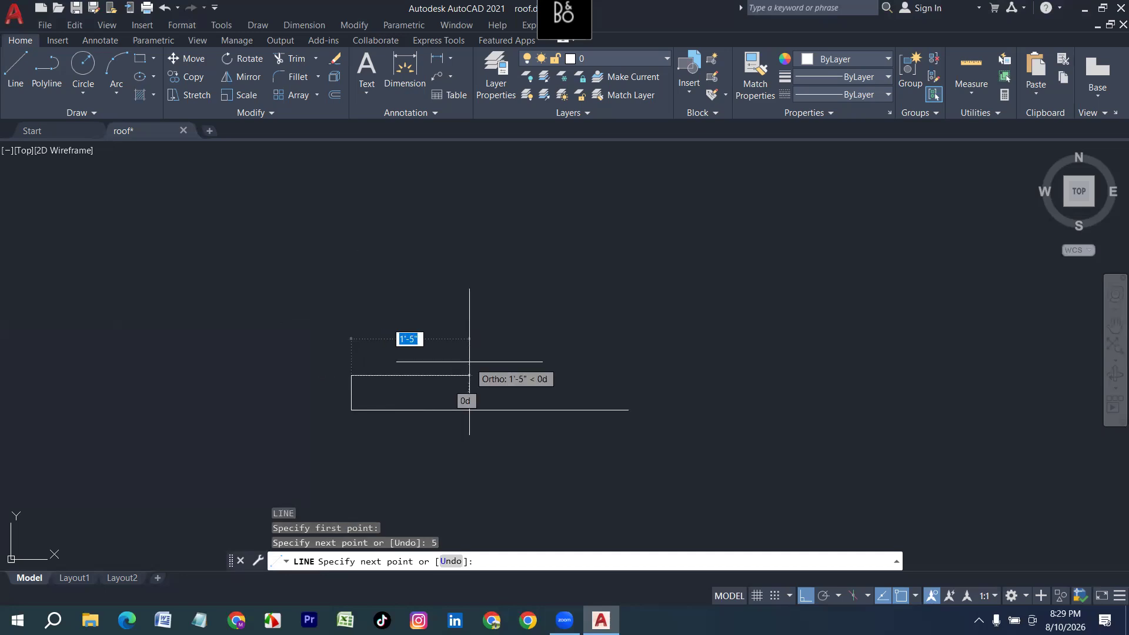
text(2)
key(Return)
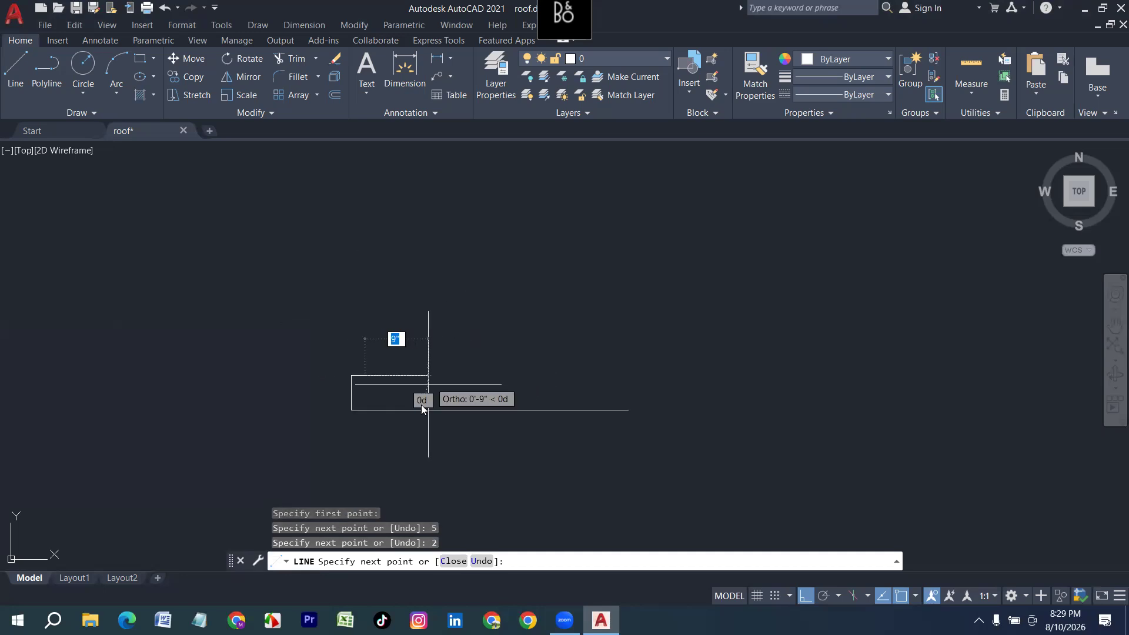
Continue the profile on the 3'4" line 2" down, 1" right and 3" down to the base line.
text(2)
key(Return)
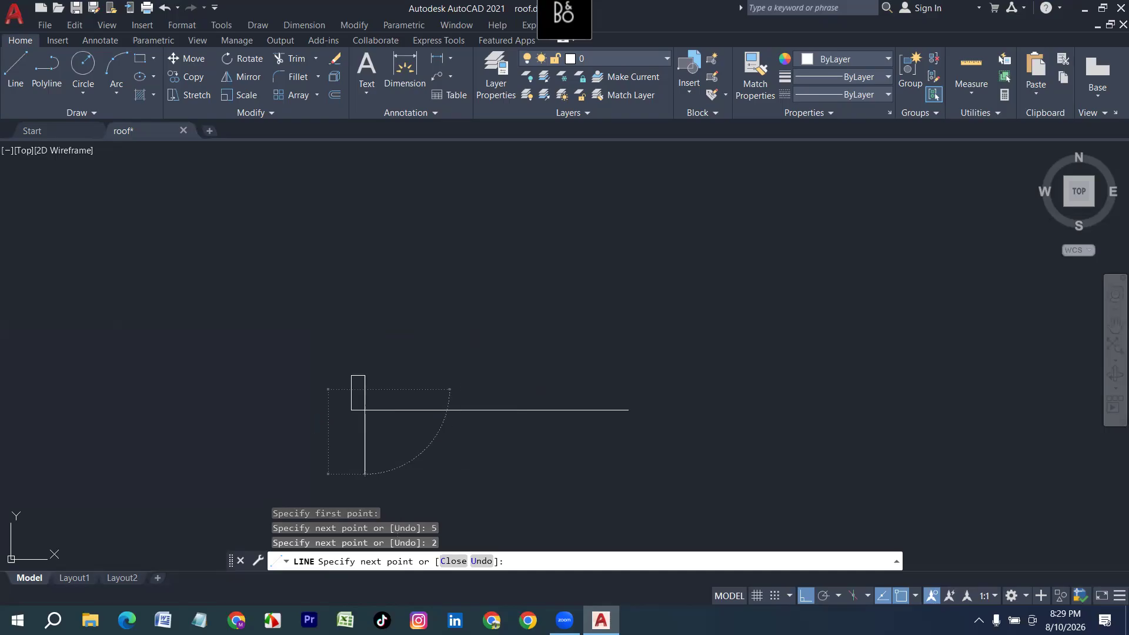
text(1)
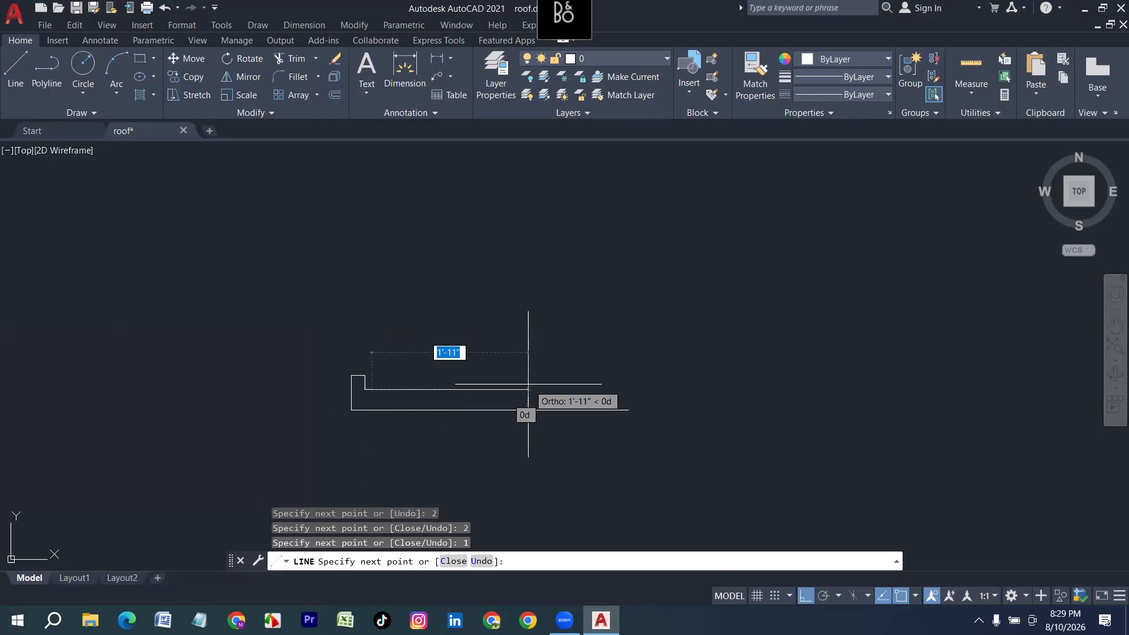
key(Return)
text(3)
key(Return)
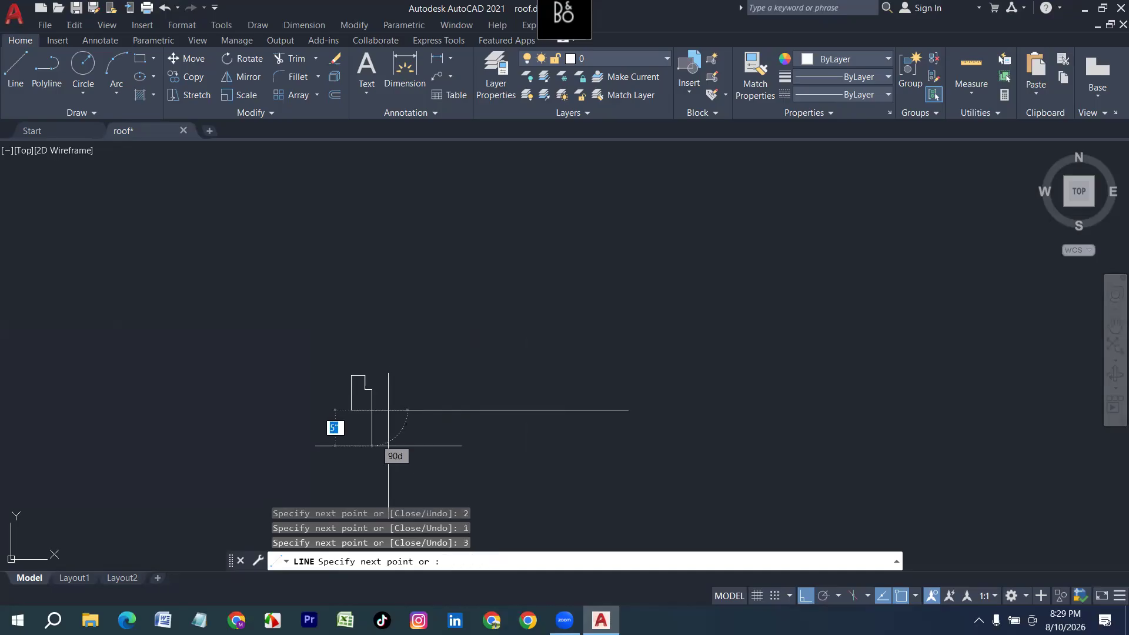
key(Return)
Mirror the left stepped profile about a vertical axis through the 3'4" line's midpoint, keeping the source objects.
click(305, 321)
click(395, 456)
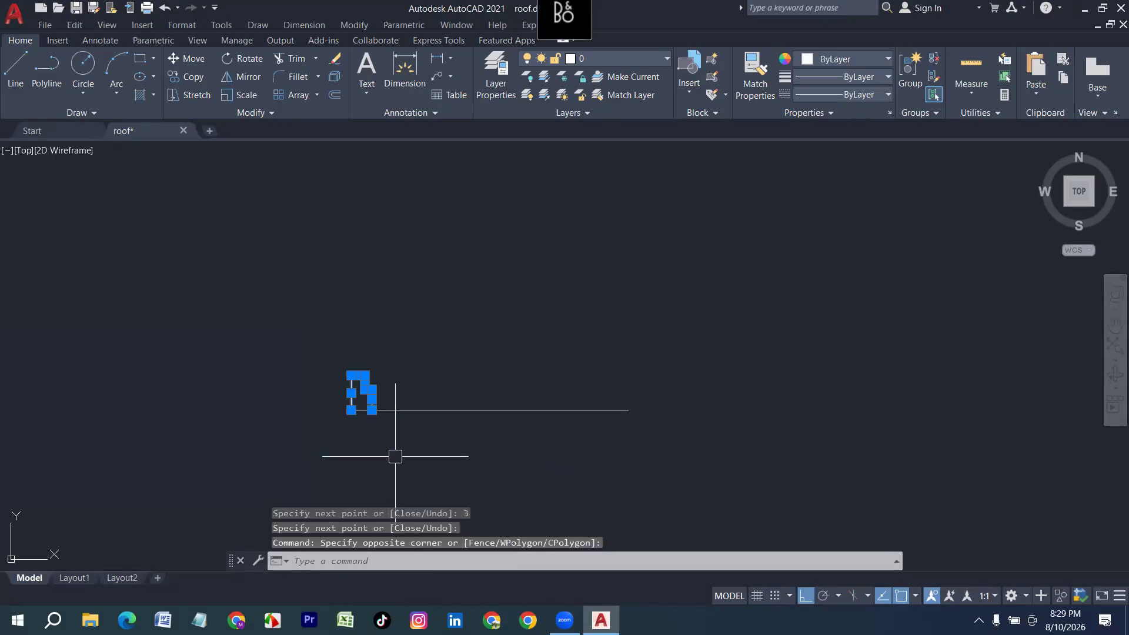
text(mir)
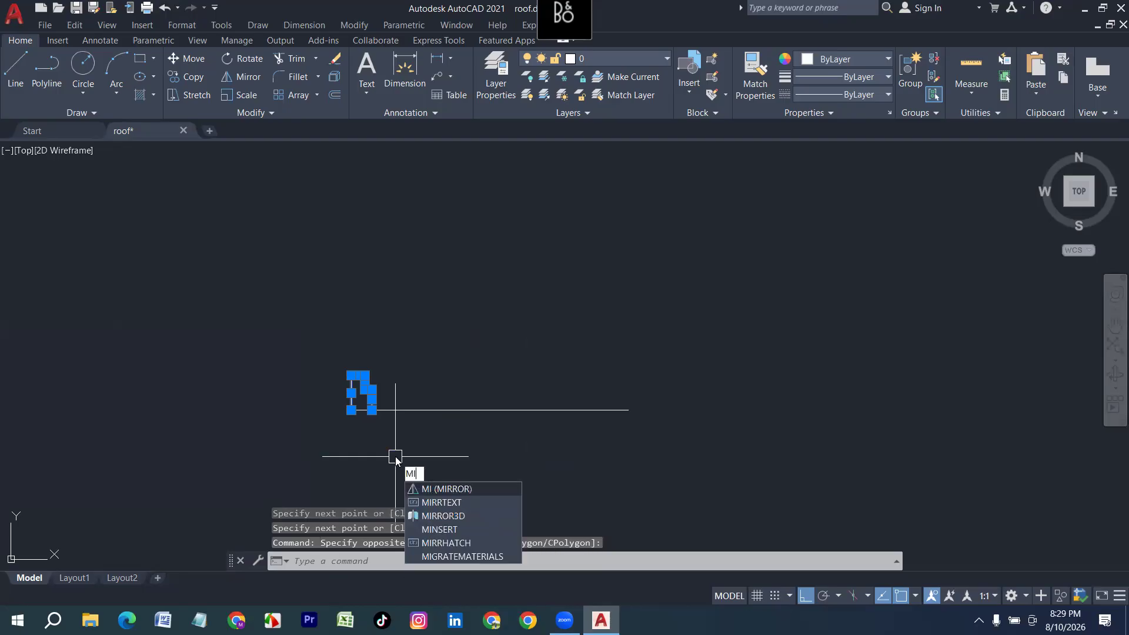
key(Return)
middle_drag(467, 449, 411, 429)
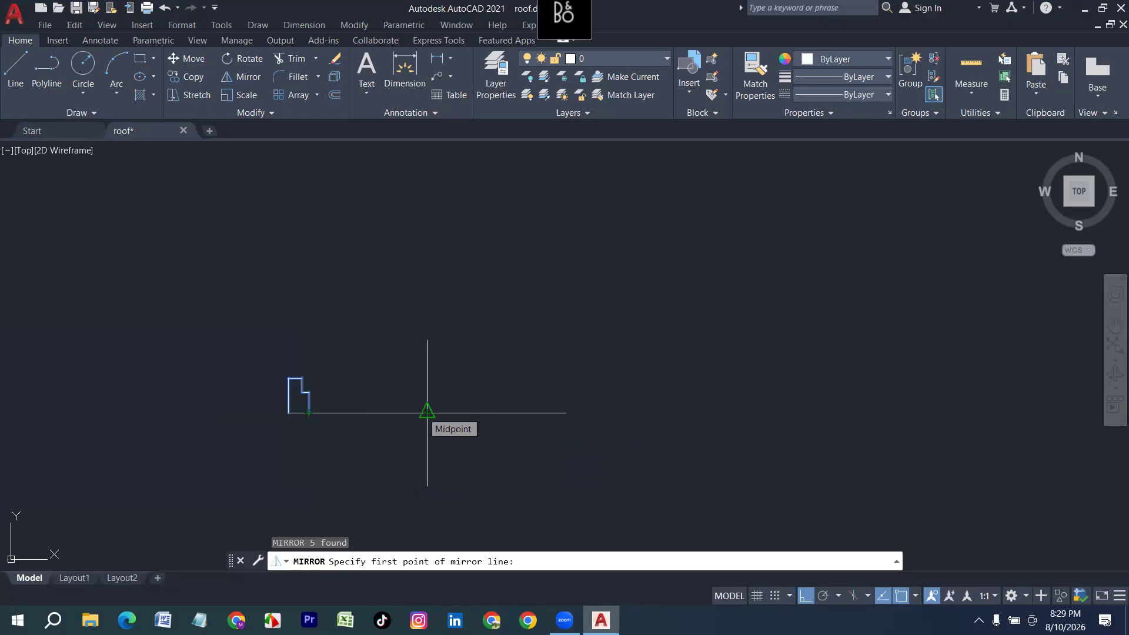
click(427, 413)
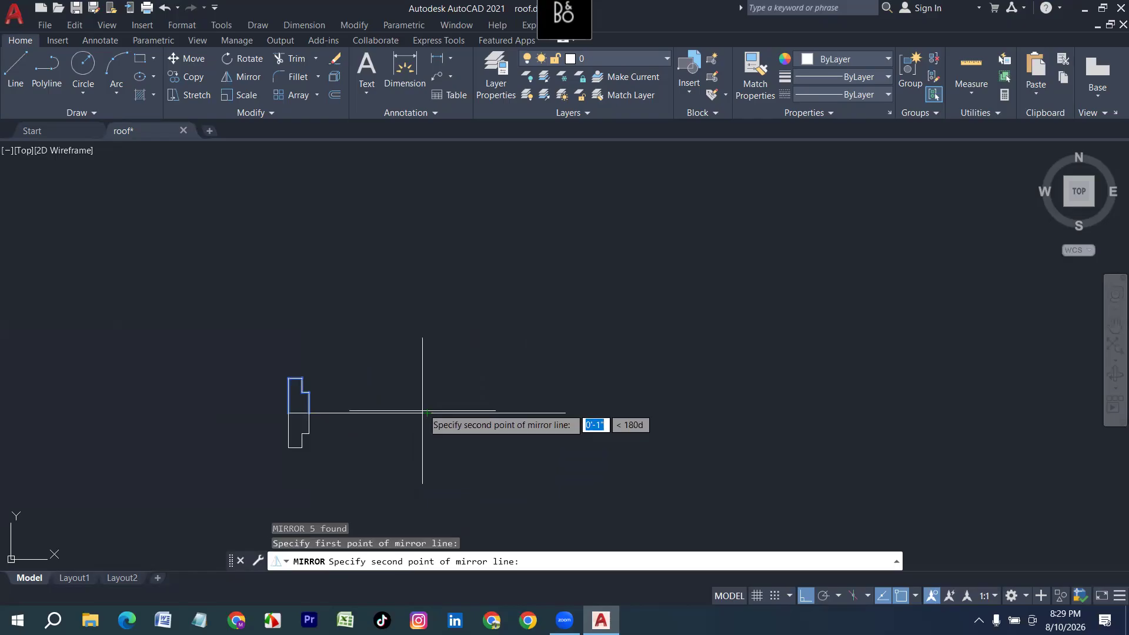
click(435, 326)
key(Return)
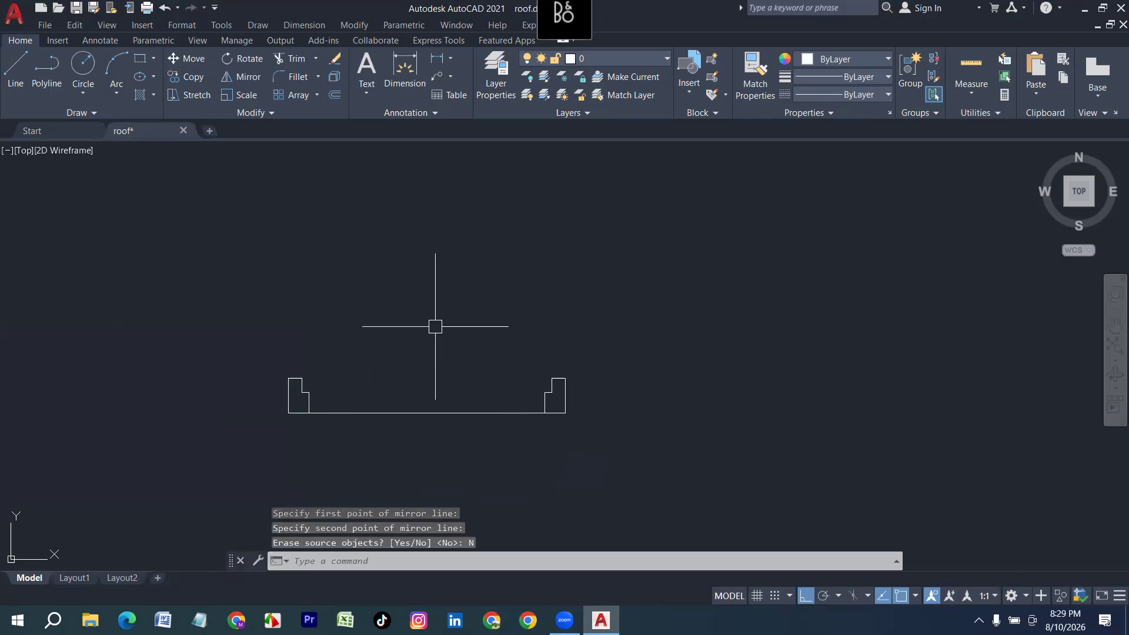
Copy the left stepped profile from its outer bottom corner on the 3'4" line to the left end of the 3' line.
scroll(406, 341, down, 4)
middle_drag(541, 361, 365, 355)
scroll(123, 381, up, 4)
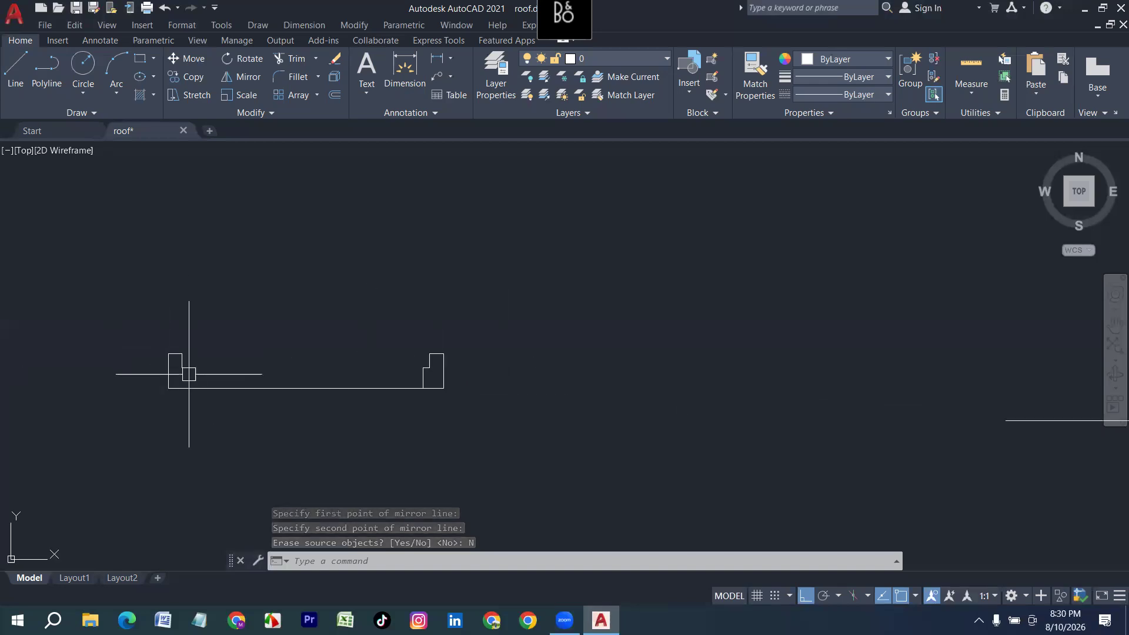
click(207, 375)
click(120, 328)
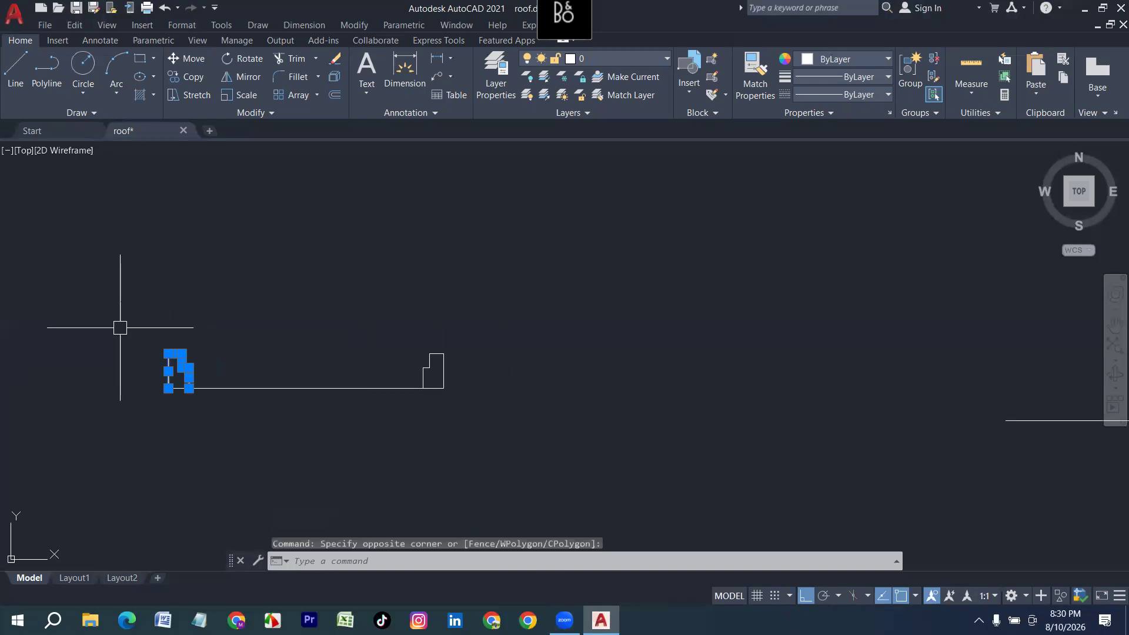
text(cp)
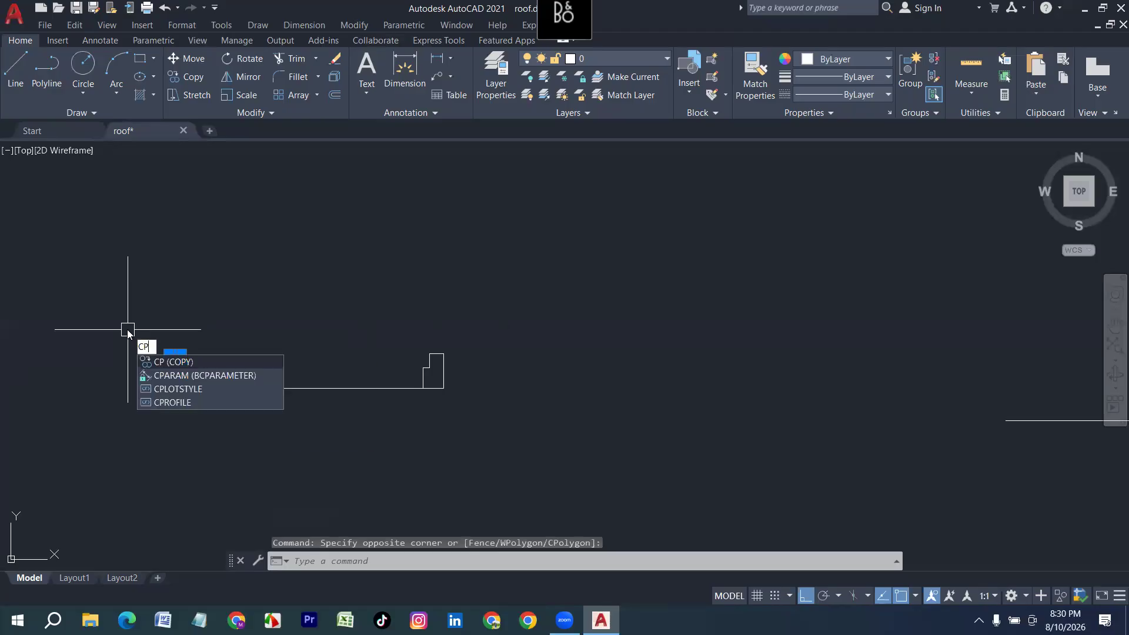
key(Return)
scroll(176, 391, up, 4)
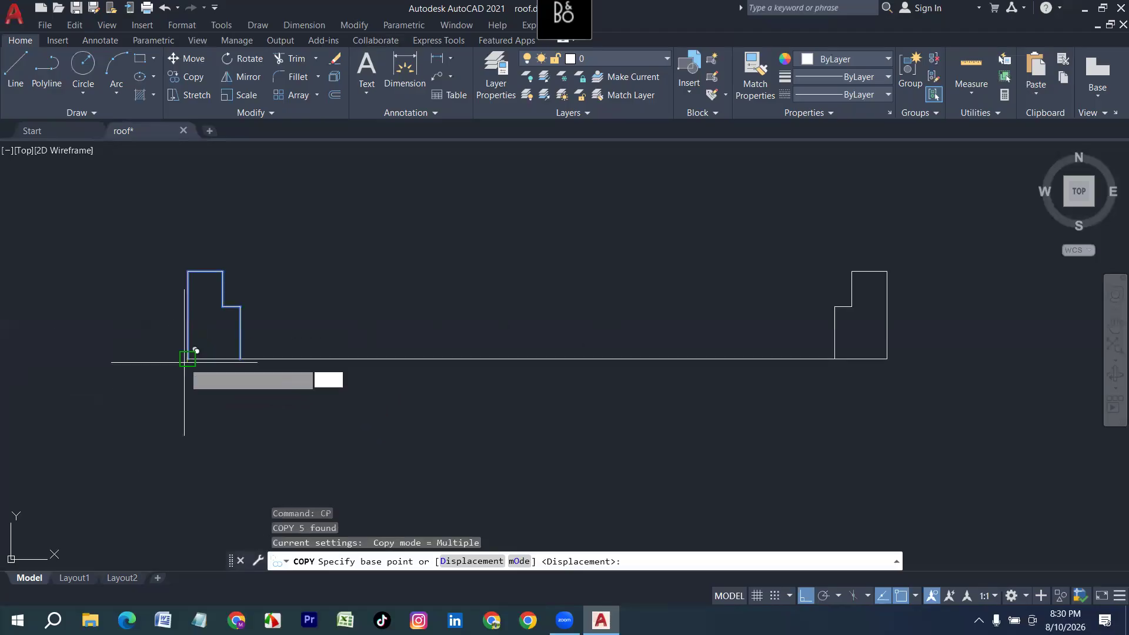
click(188, 358)
scroll(187, 358, down, 5)
scroll(312, 378, up, 2)
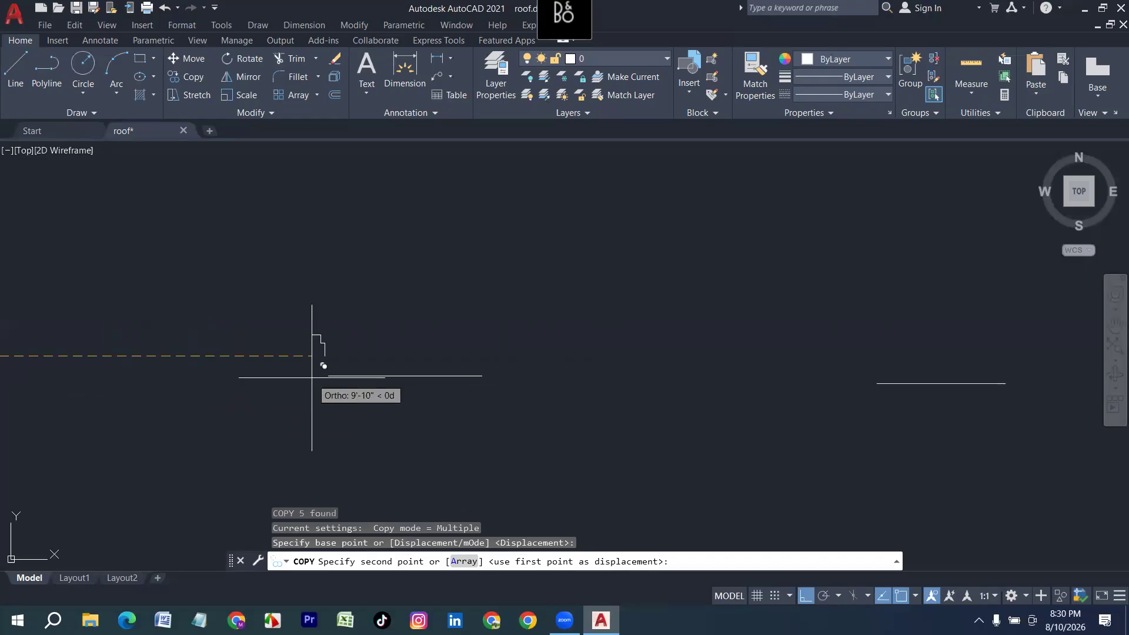
click(338, 374)
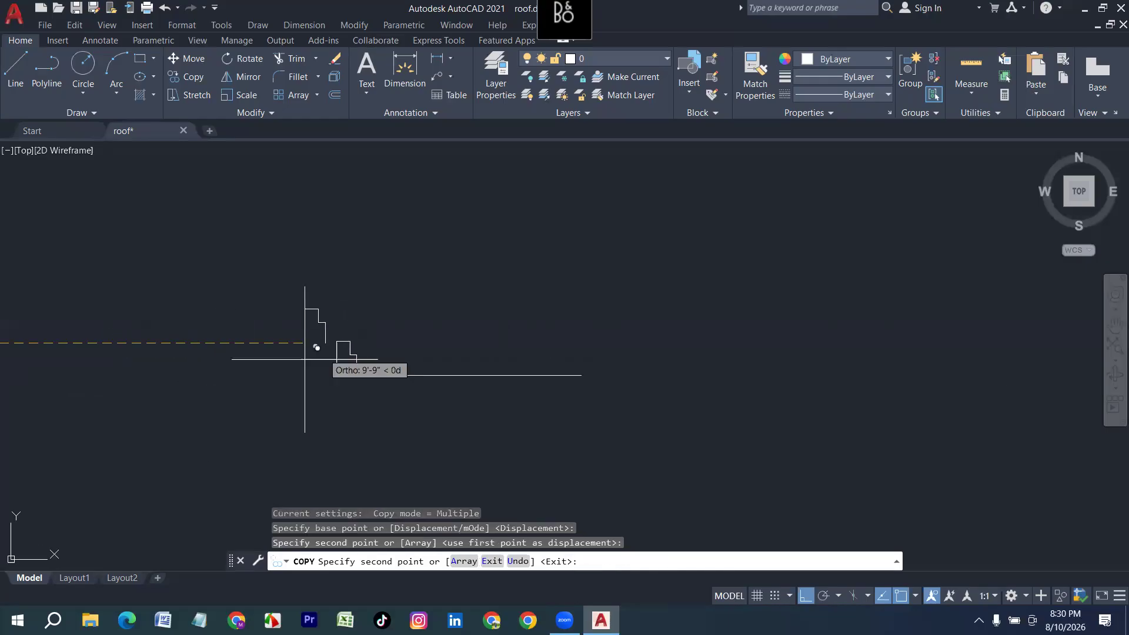
scroll(474, 347, down, 5)
key(Escape)
scroll(206, 348, up, 4)
drag(169, 252, 240, 380)
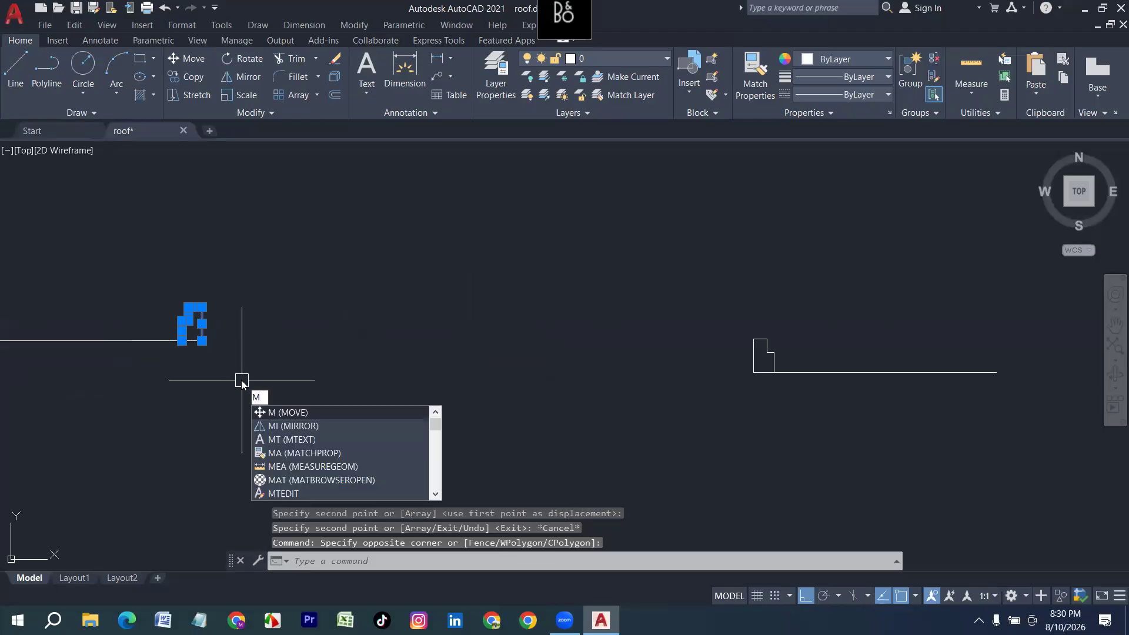
key(Escape)
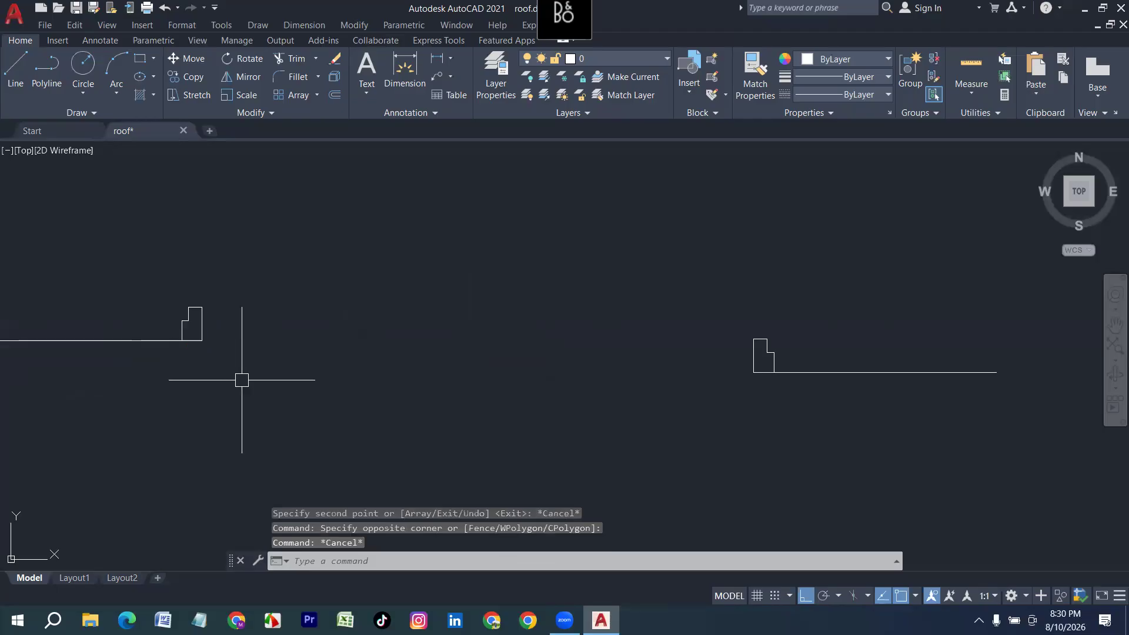
click(143, 270)
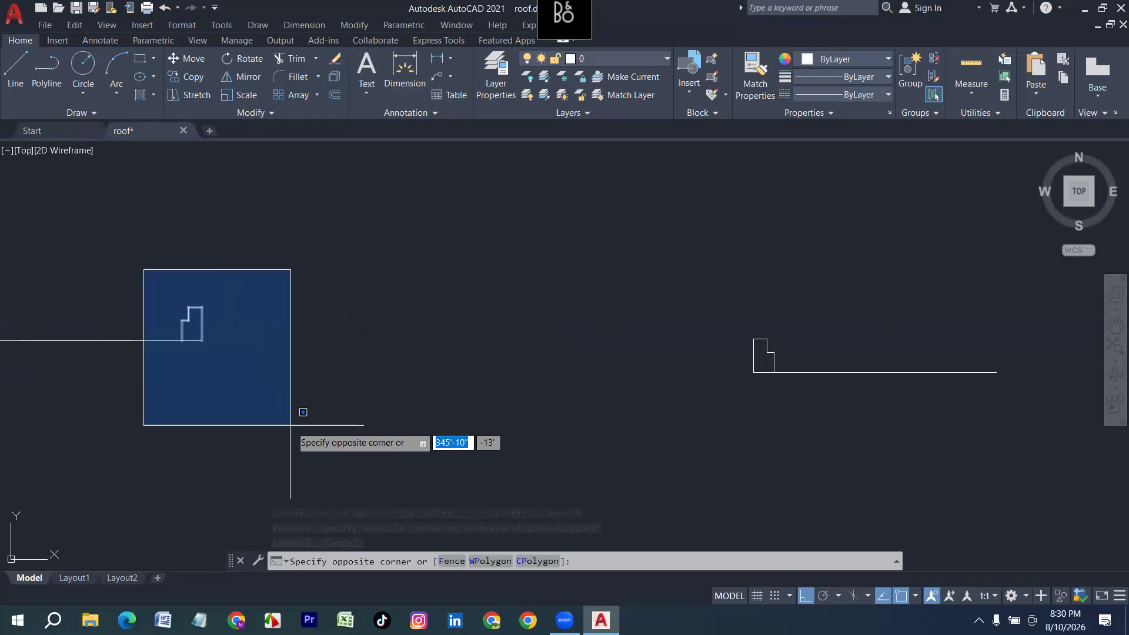
key(Escape)
click(138, 257)
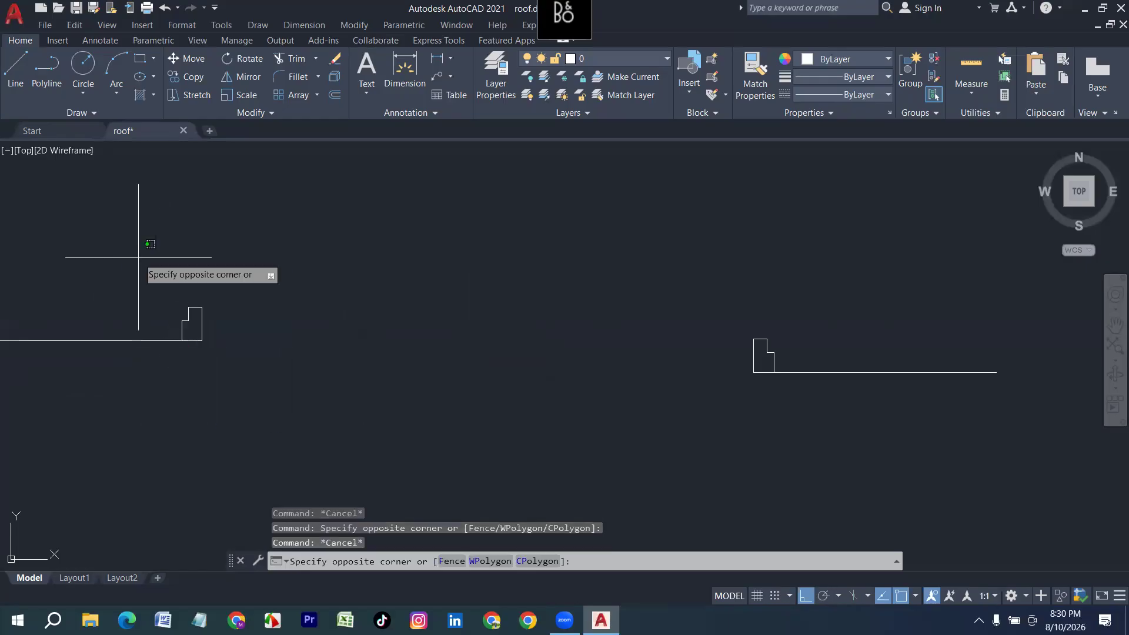
click(266, 391)
key(Escape)
mouse_move(142, 257)
mouse_down()
mouse_move(125, 432)
mouse_move(126, 252)
mouse_up()
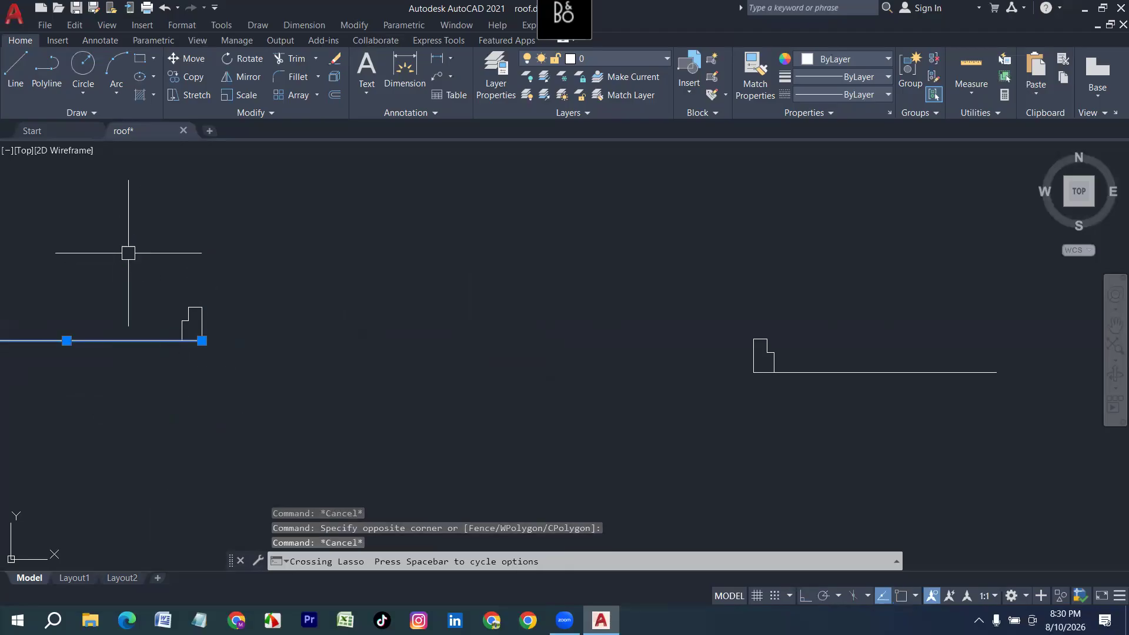
key(Escape)
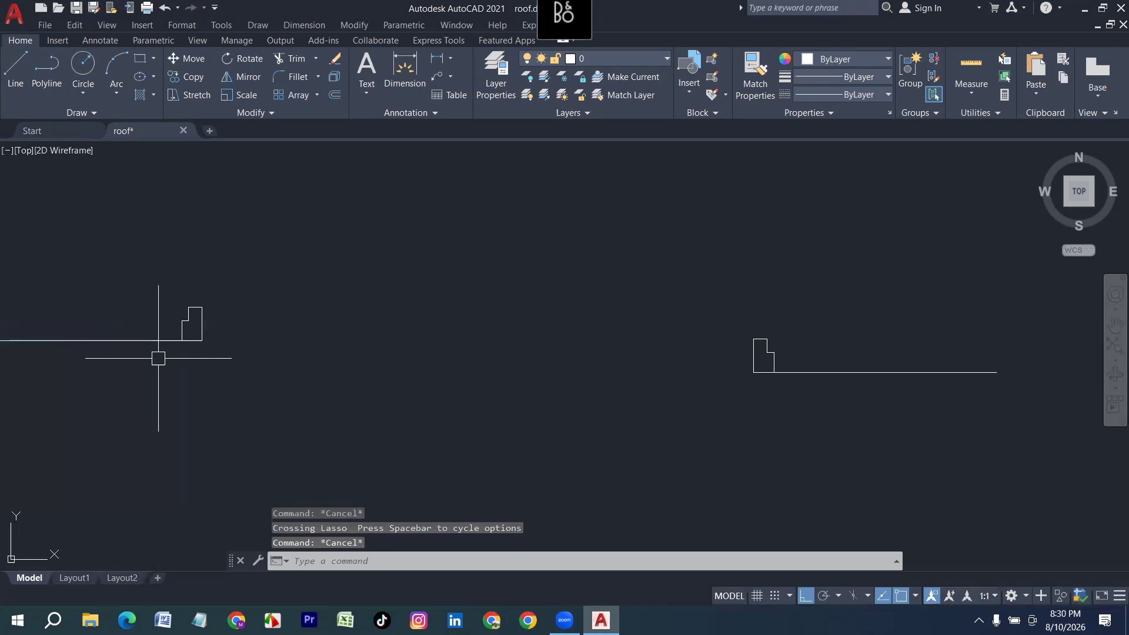
Copy the right stepped profile from its outer bottom corner on the 3'4" line to the right end of the 3' line.
click(158, 268)
click(296, 435)
text(cp)
key(Return)
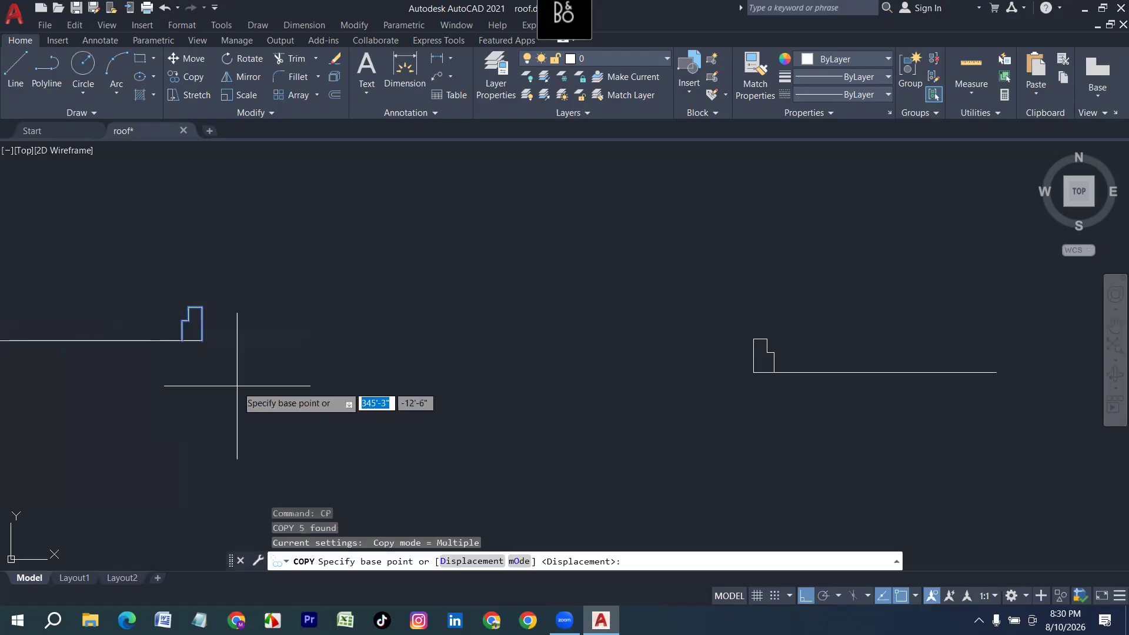
click(203, 341)
scroll(141, 341, down, 3)
scroll(369, 357, up, 2)
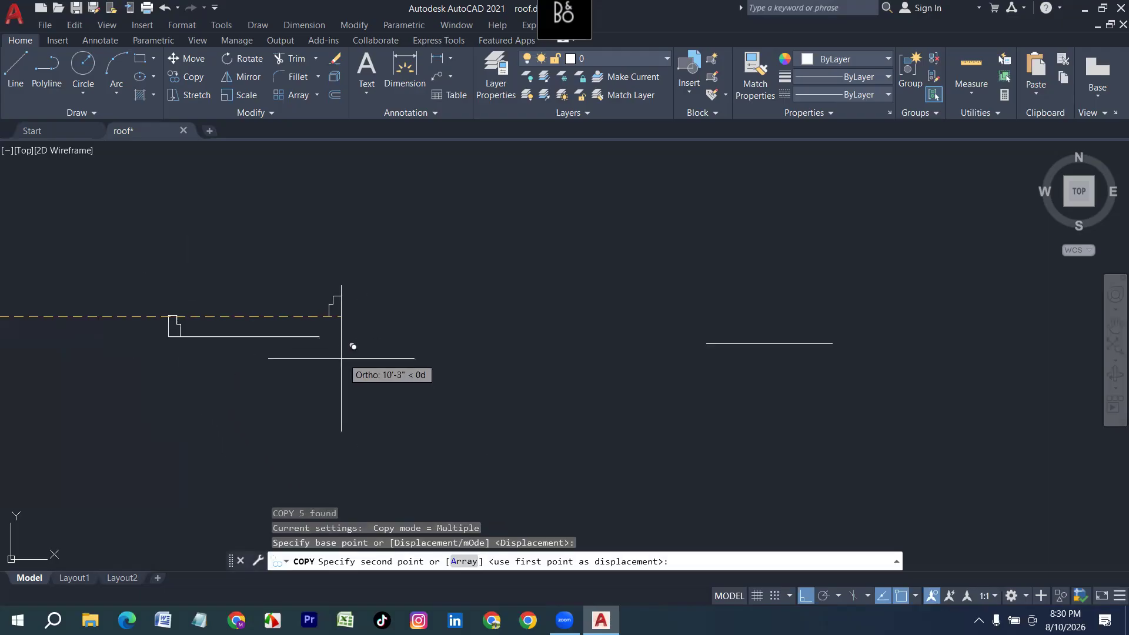
click(318, 336)
key(Return)
From the left end of the 2'6" line, draw connected segments 5" up and 2" right.
middle_drag(429, 390, 279, 392)
scroll(313, 369, down, 4)
scroll(390, 377, up, 4)
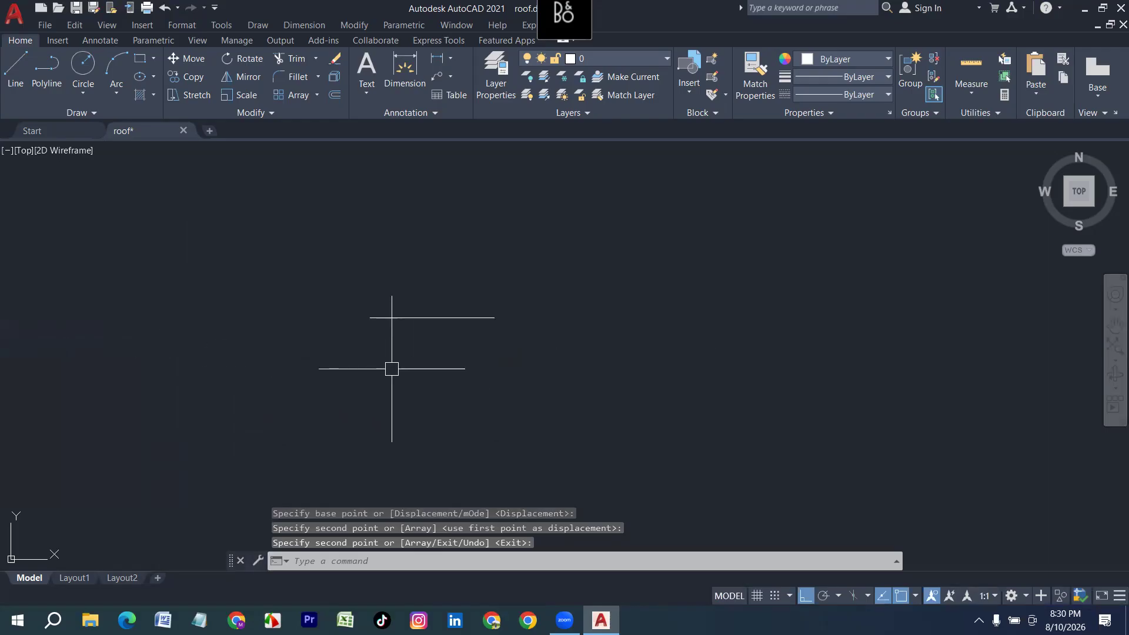
middle_drag(392, 367, 391, 416)
scroll(390, 411, up, 2)
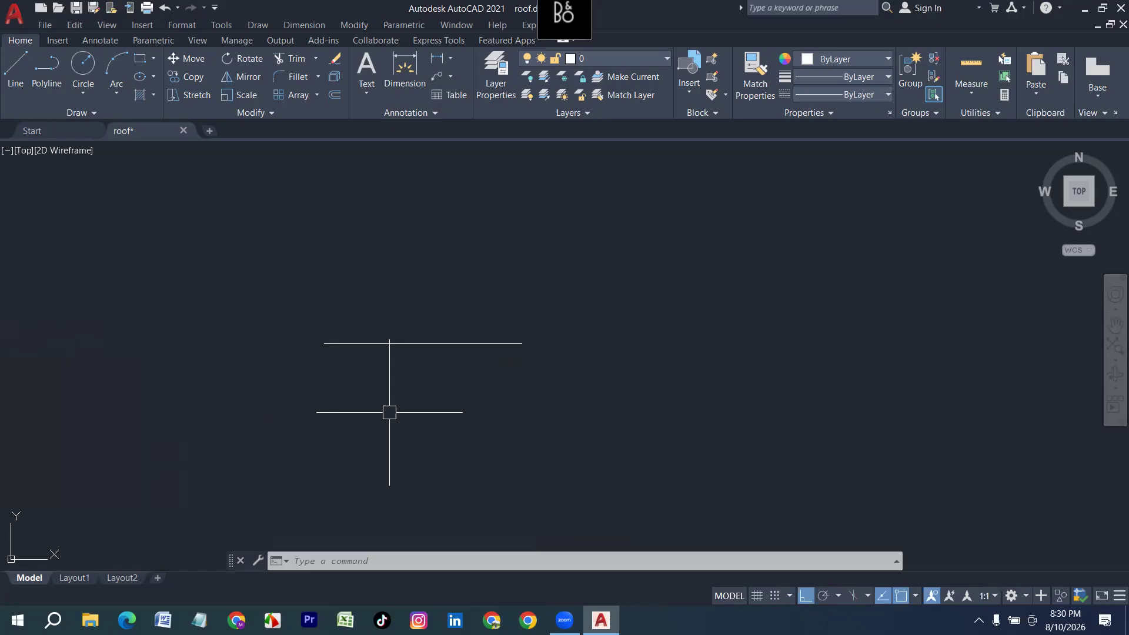
key(Escape)
text(l)
key(Return)
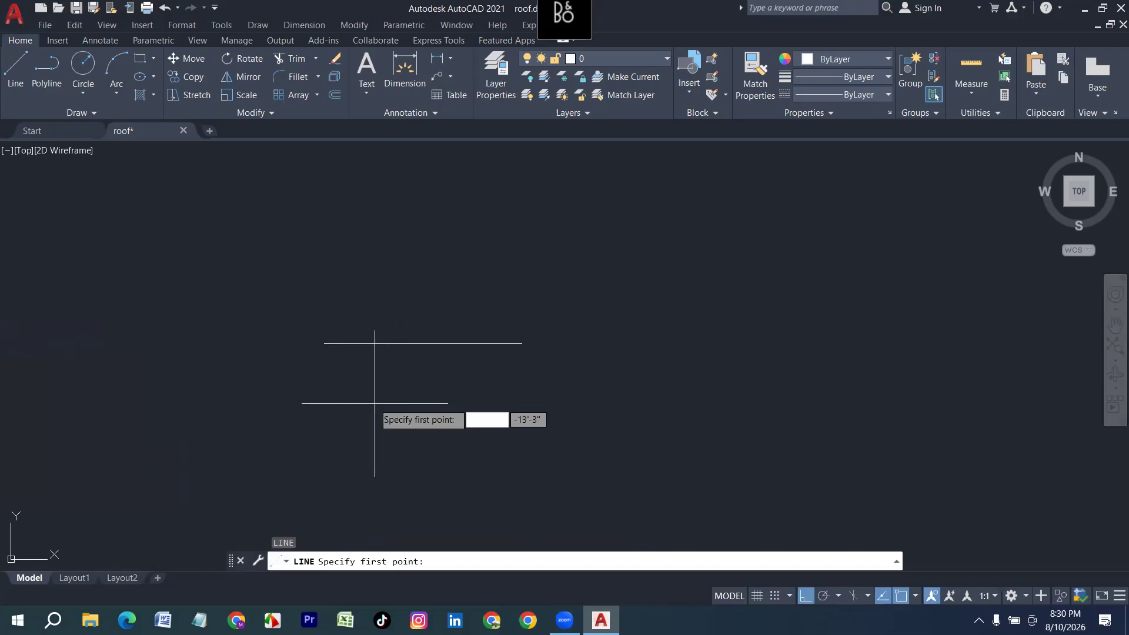
click(324, 343)
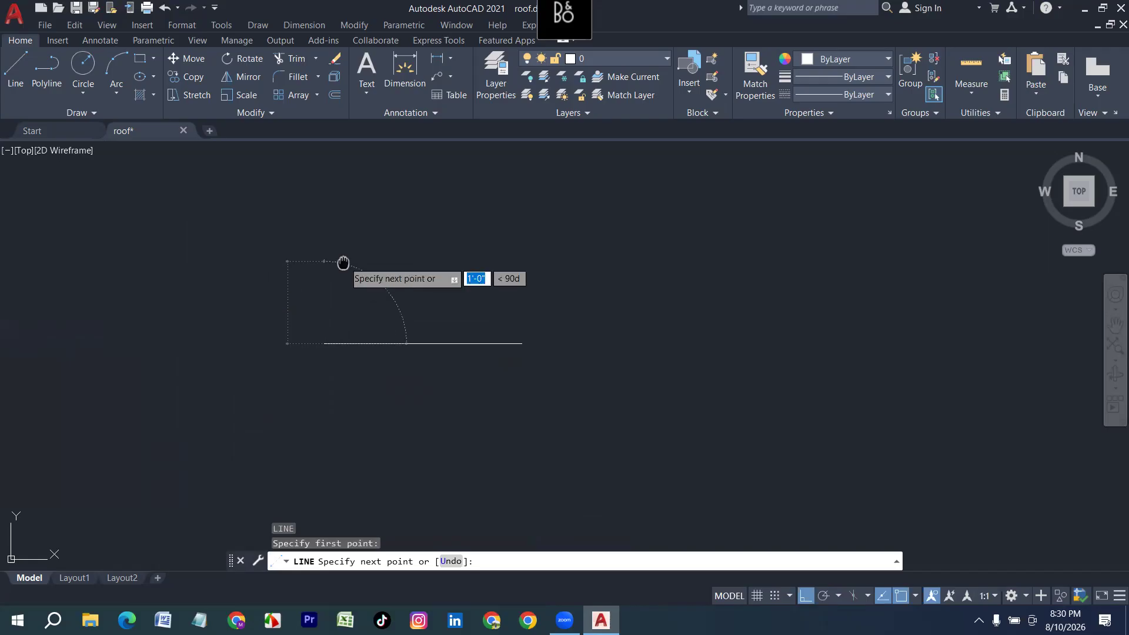
middle_drag(344, 261, 317, 321)
text(5)
key(Return)
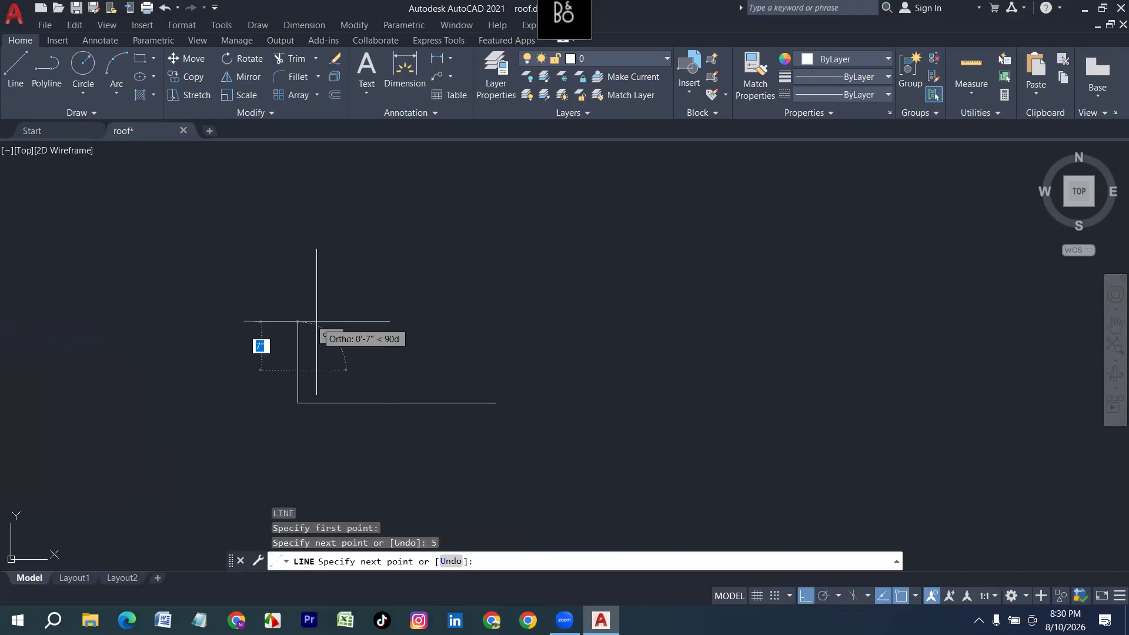
text(2)
key(Return)
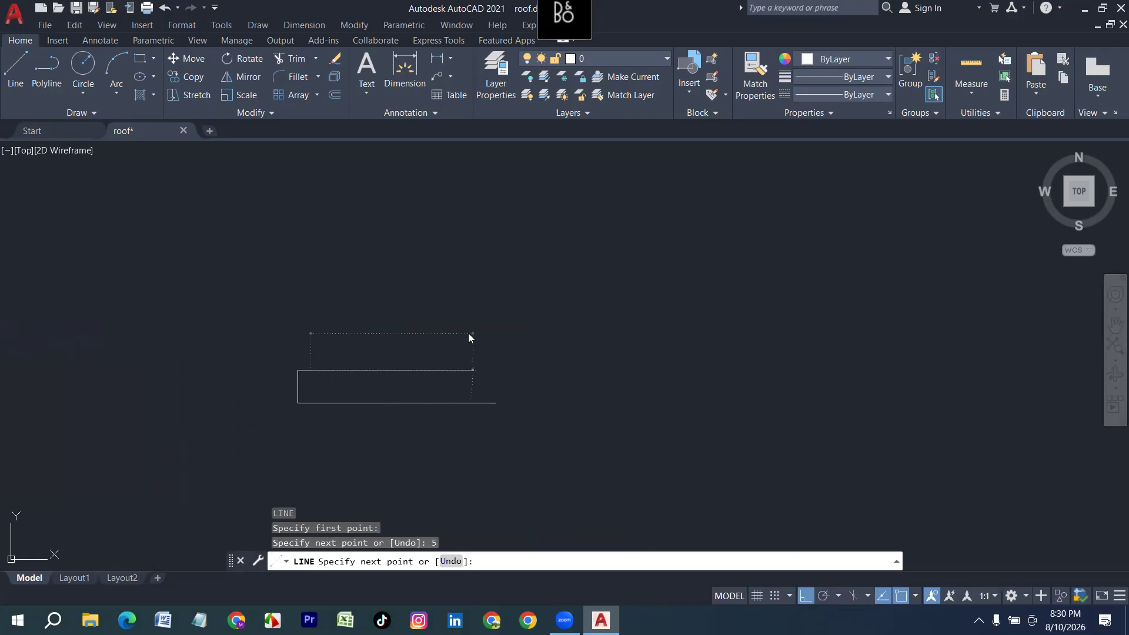
Complete the left stepped profile on the 2'6" line with connected segments 2" down, 1" right and 3" down.
text(2)
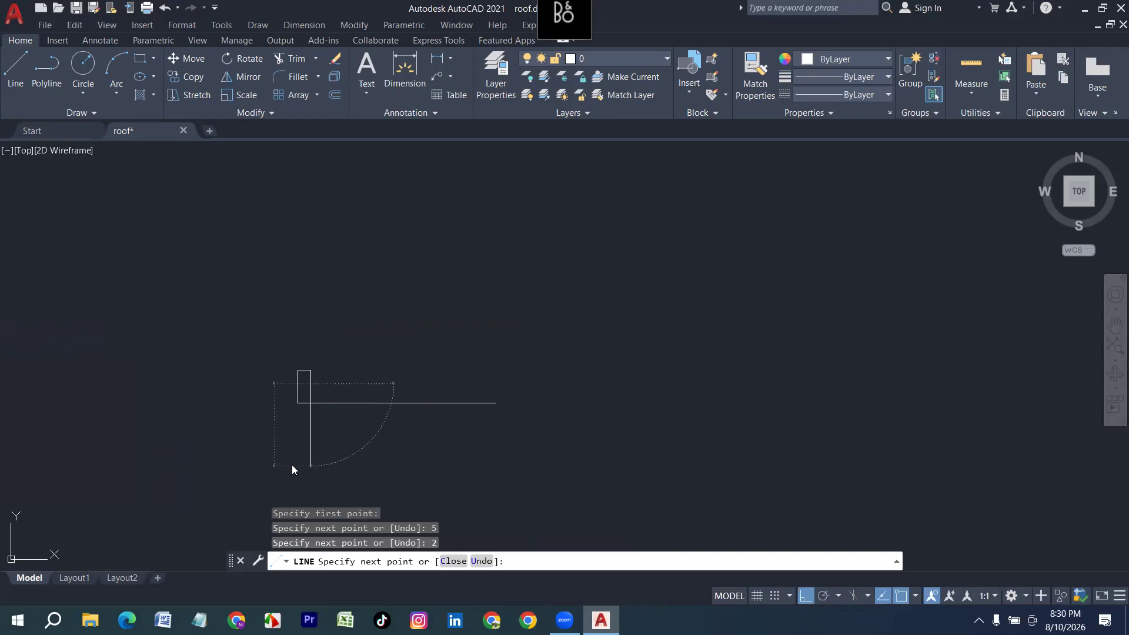
key(Return)
text(1)
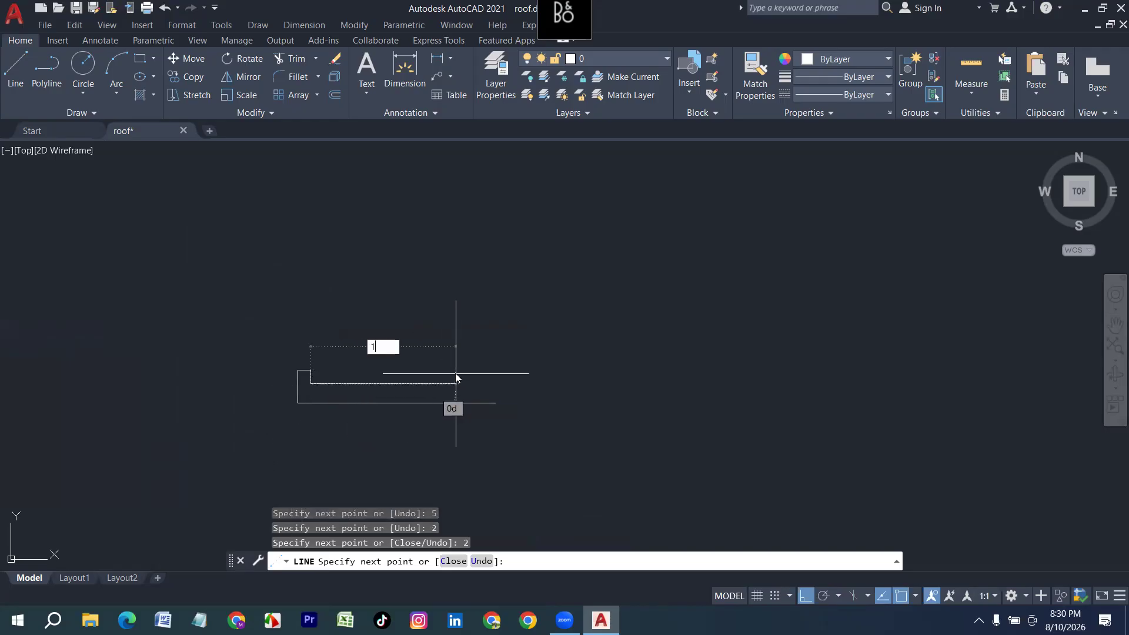
key(Return)
text(3)
key(Return)
key(Return)
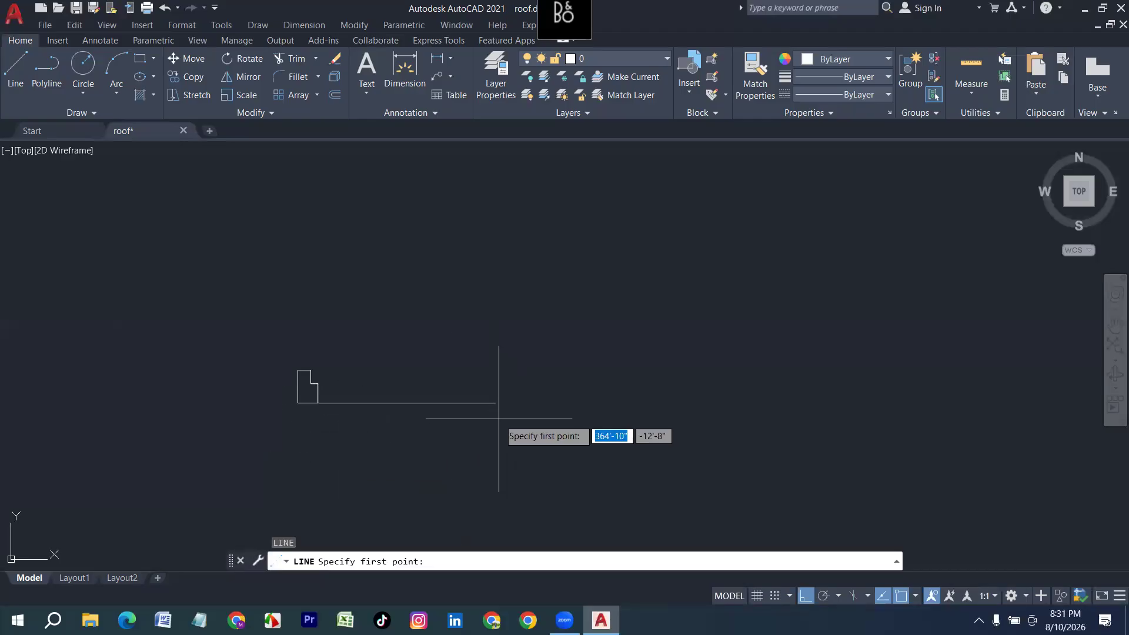
From the right end of the 2'6" line, draw connected segments 5" up, 2" left, 2" down, 1" left and 3" down.
click(495, 403)
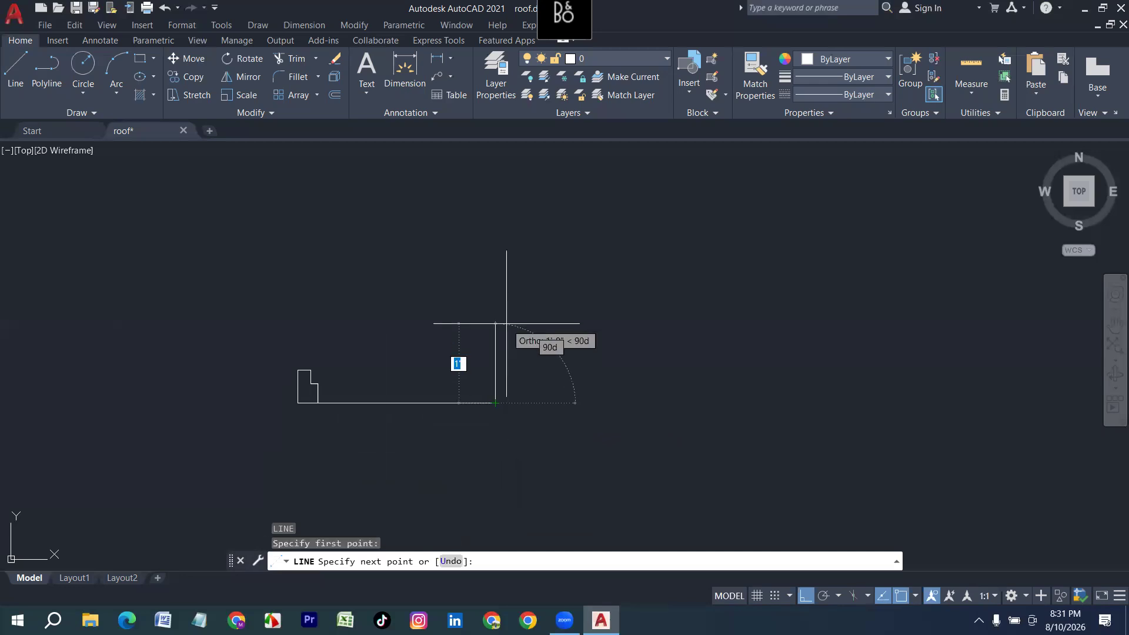
text(5)
key(Return)
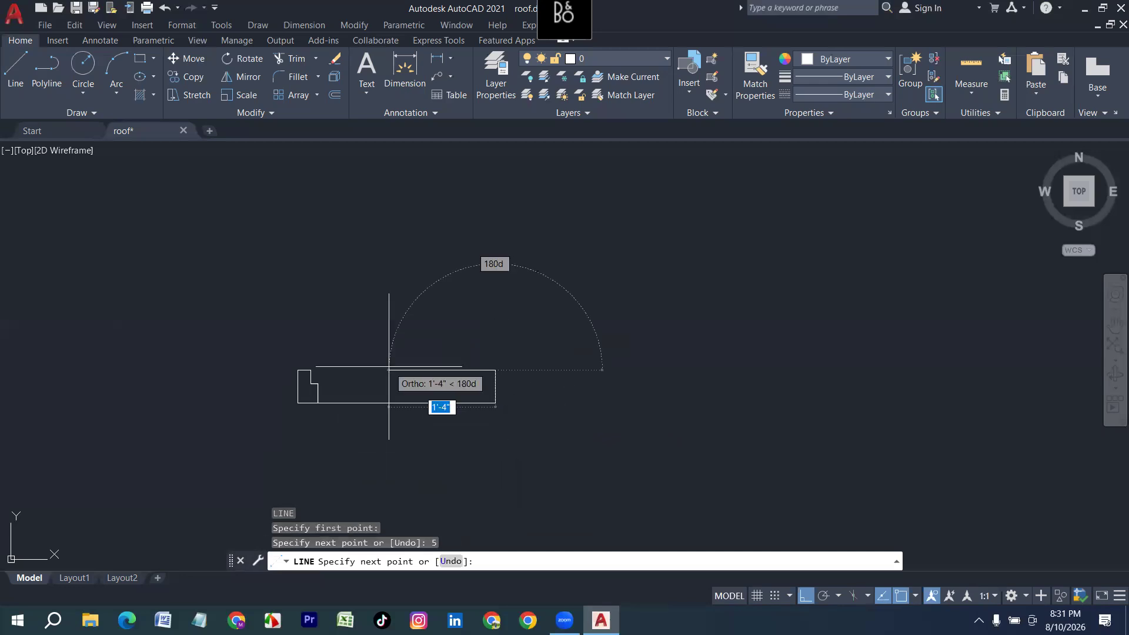
text(2)
key(Return)
text(2)
key(Return)
text(1)
key(Return)
text(3)
key(Return)
key(Return)
Copy all four base lines with their stepped profiles straight down to an empty area below the originals.
scroll(489, 266, down, 5)
middle_drag(382, 288, 493, 341)
scroll(472, 353, down, 3)
click(634, 385)
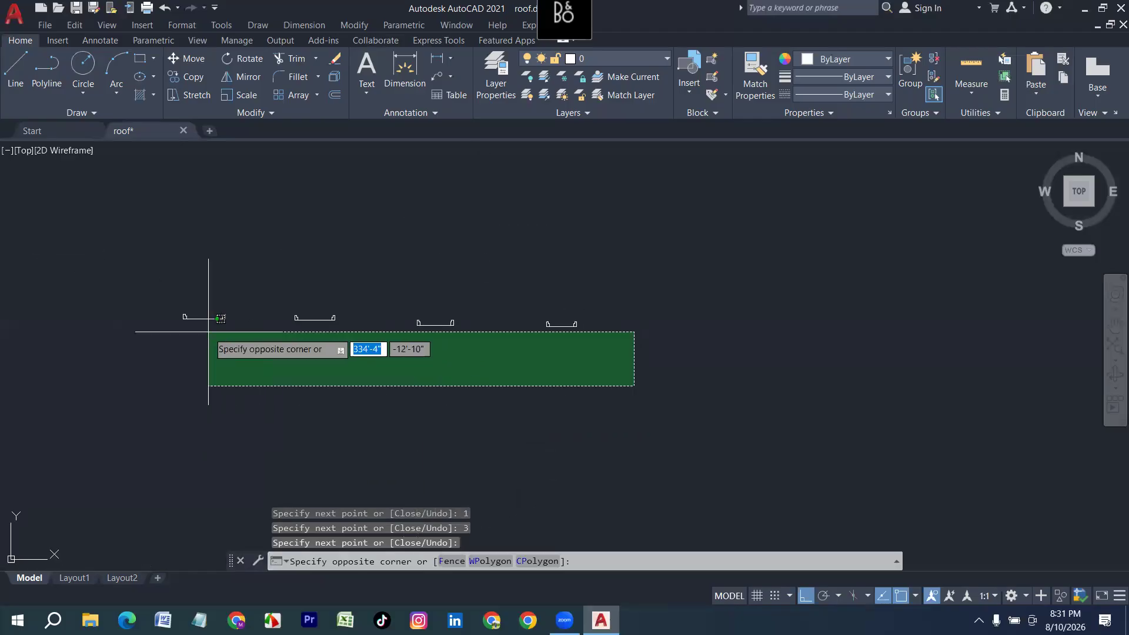
click(146, 301)
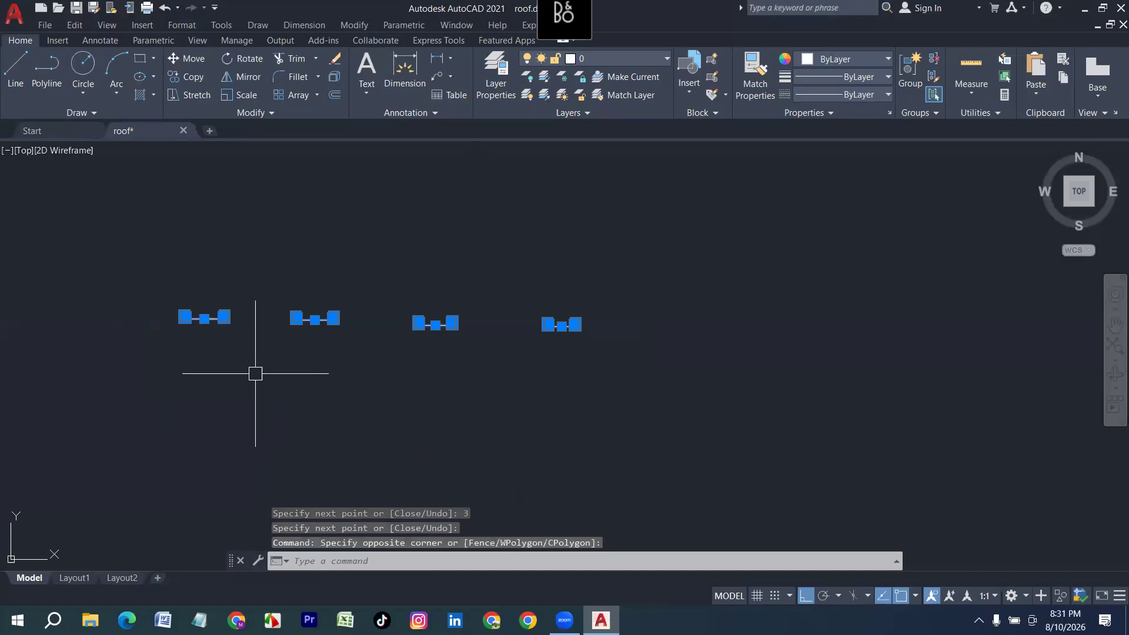
text(CO)
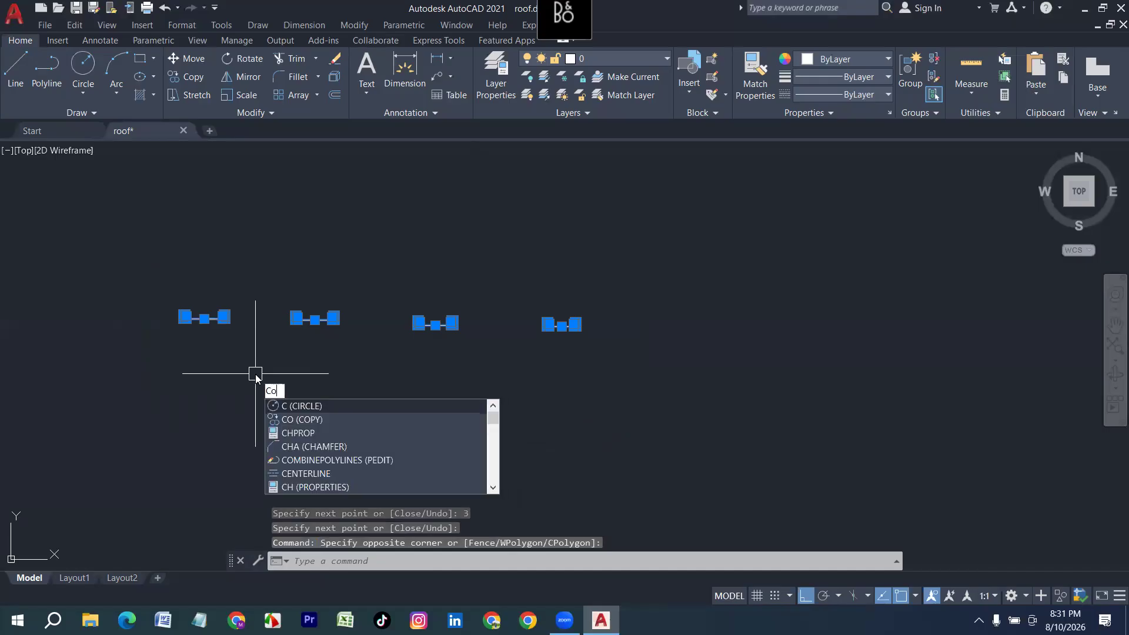
key(Return)
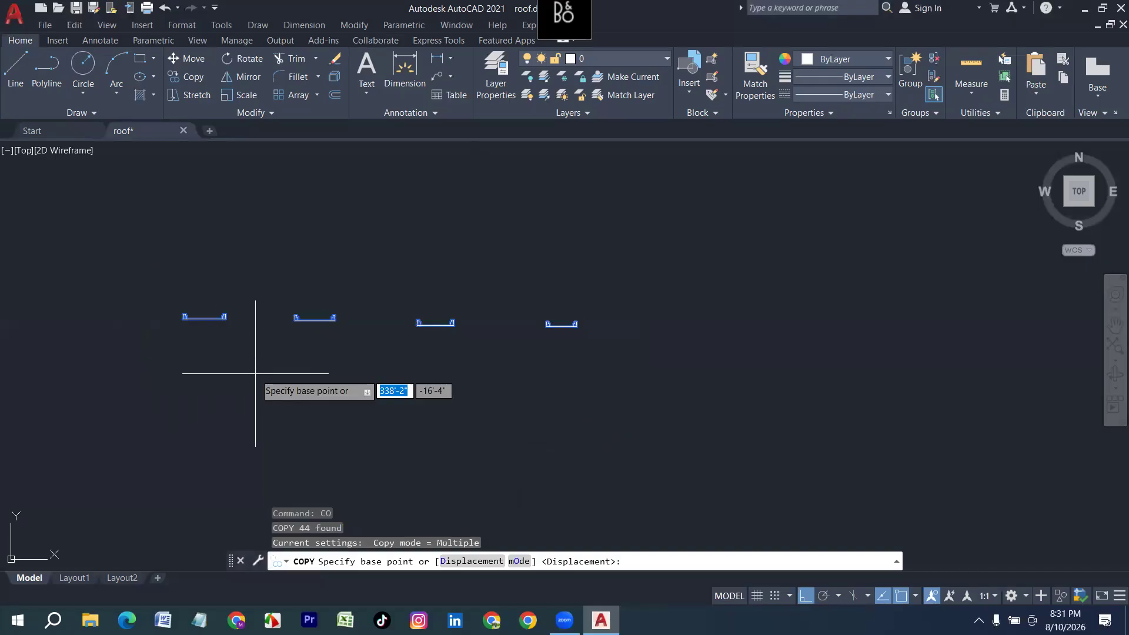
click(204, 317)
click(200, 507)
key(Escape)
Draw two parallel 7' vertical lines upward from both ends of the step in the 3'6" frame's left profile.
scroll(227, 317, up, 5)
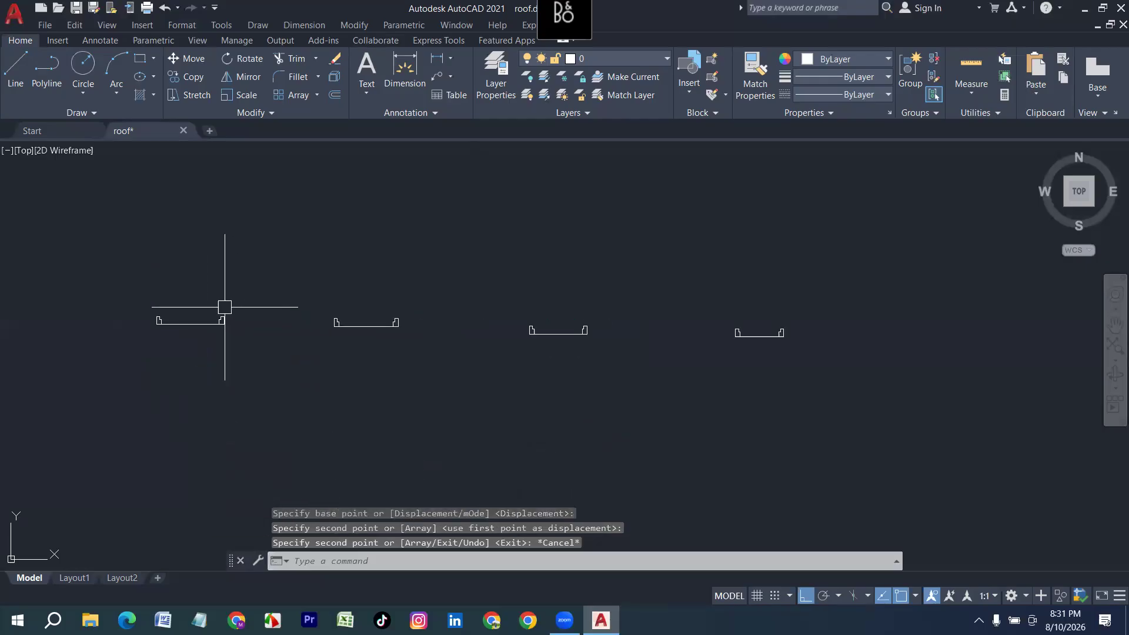
scroll(157, 327, up, 2)
middle_drag(196, 320, 300, 262)
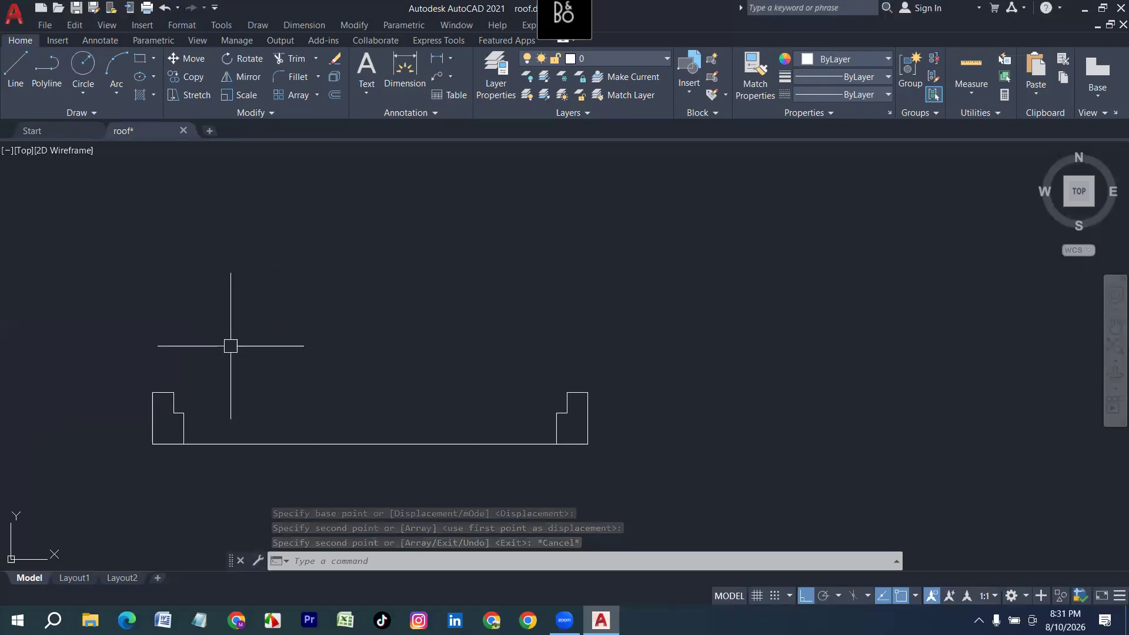
key(Escape)
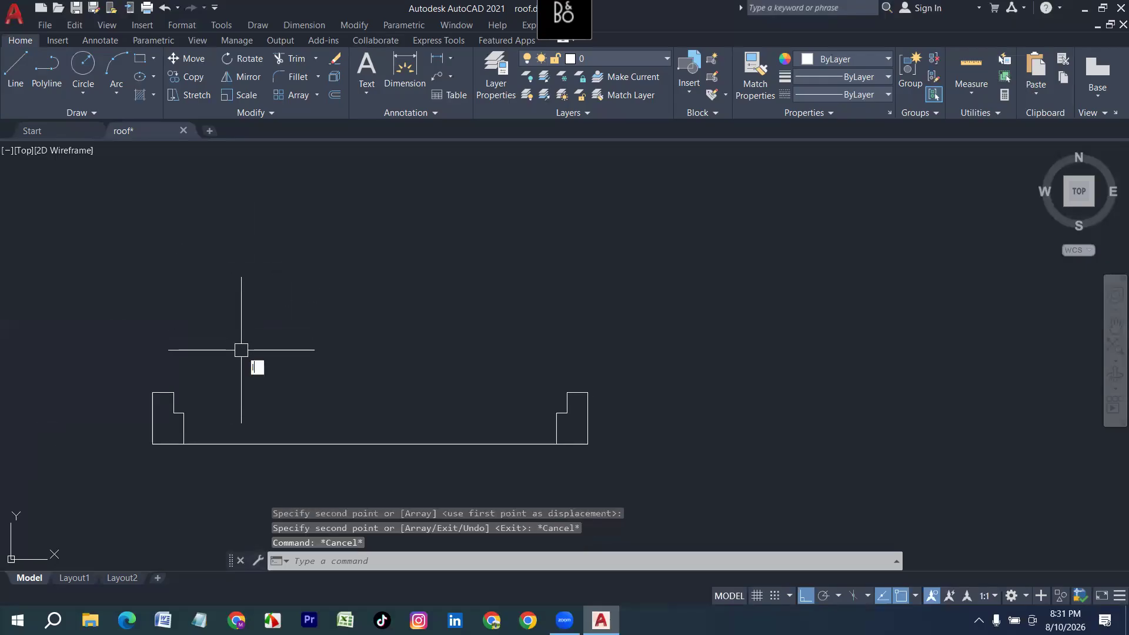
text(l)
key(Return)
click(173, 414)
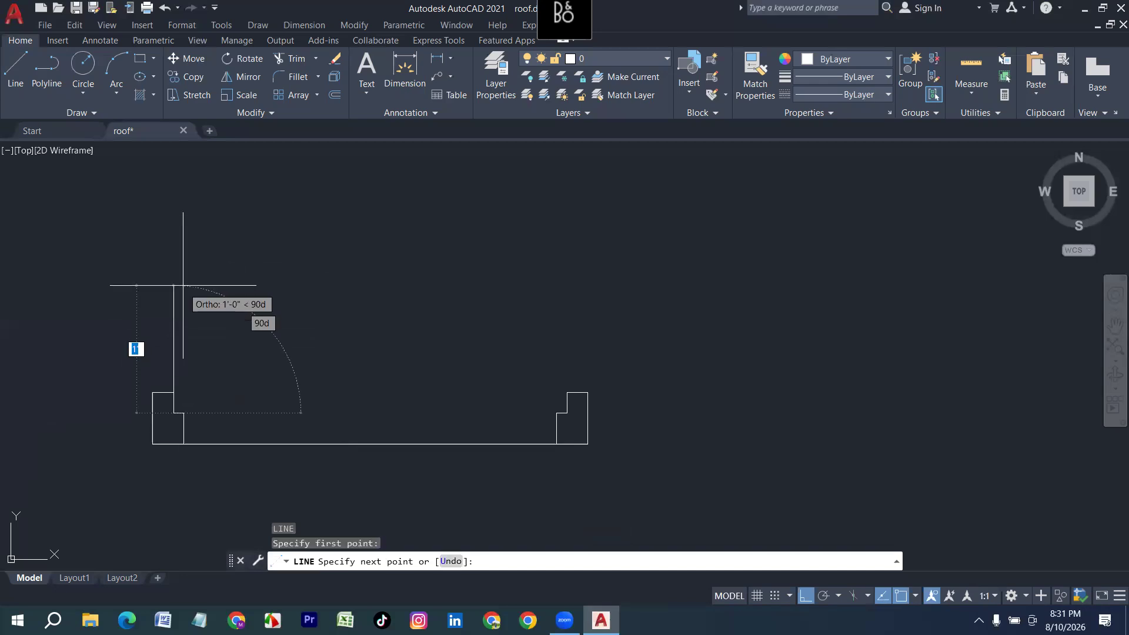
text(7')
key(Return)
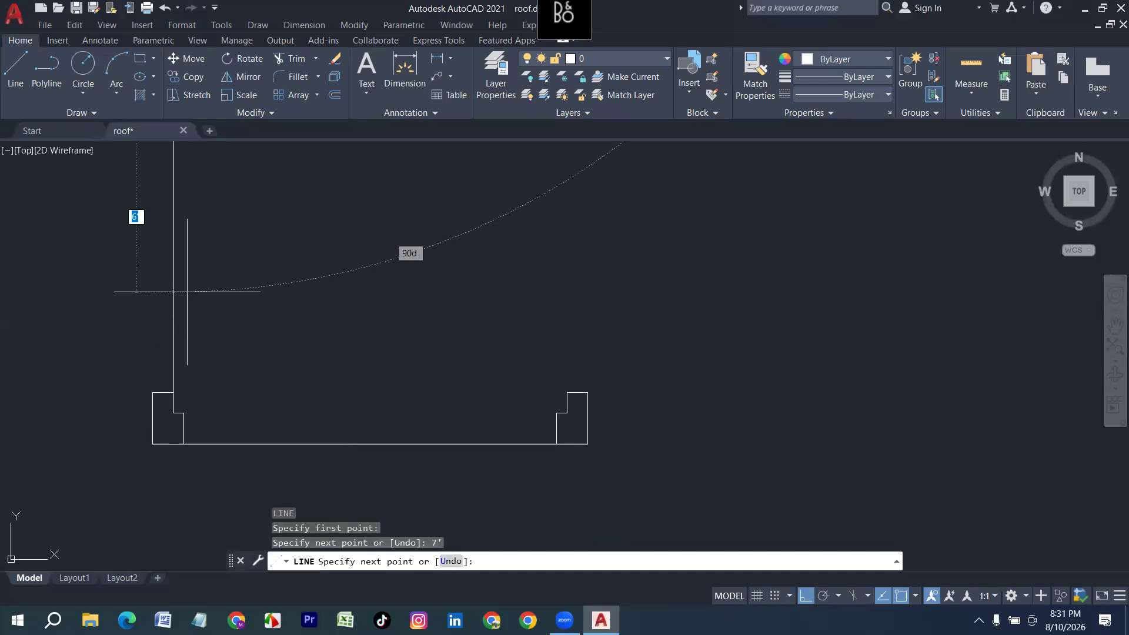
key(Return)
key(Return)
click(183, 412)
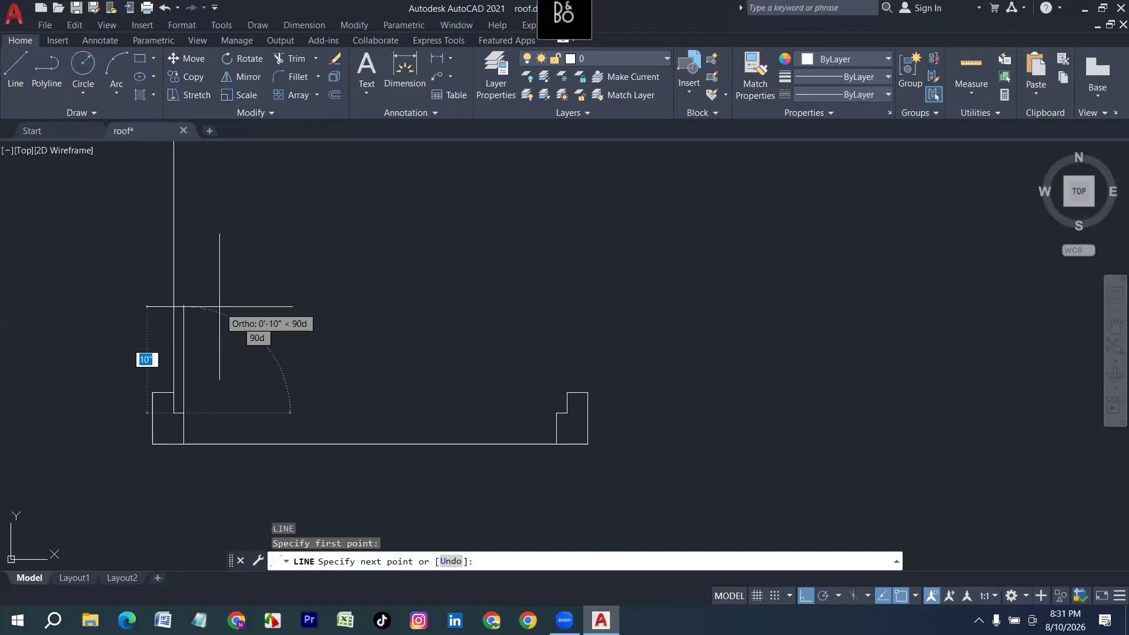
text(7')
key(Return)
key(Return)
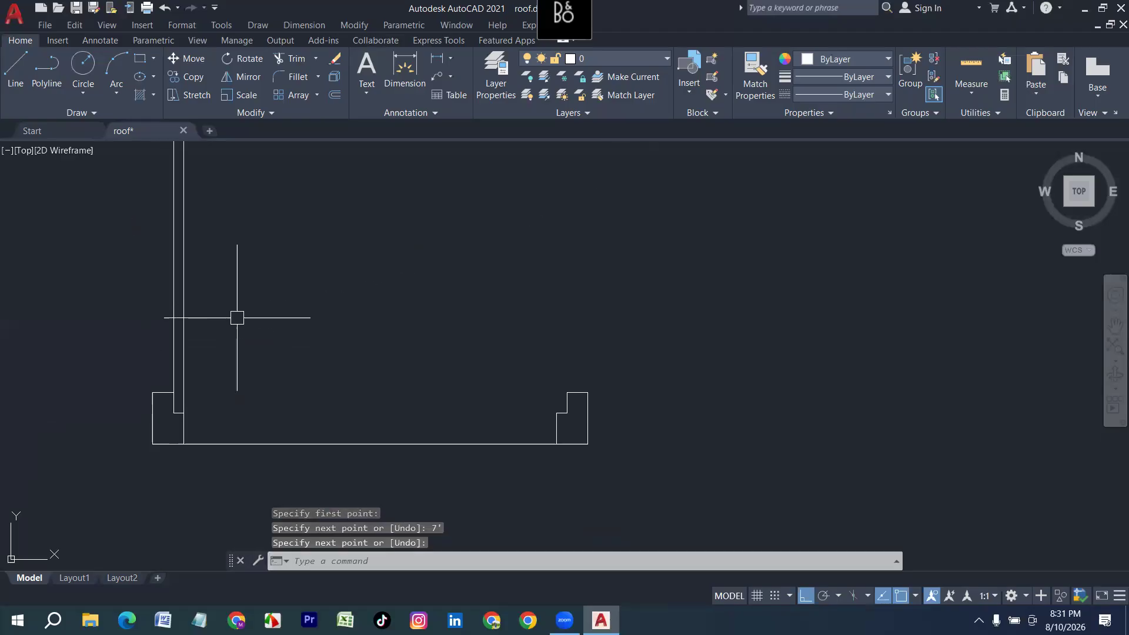
Copy the two 7' vertical lines from the 3'6" frame's left step corner to the matching corner on the 3'4" frame.
click(234, 318)
click(156, 306)
text(cp)
key(Return)
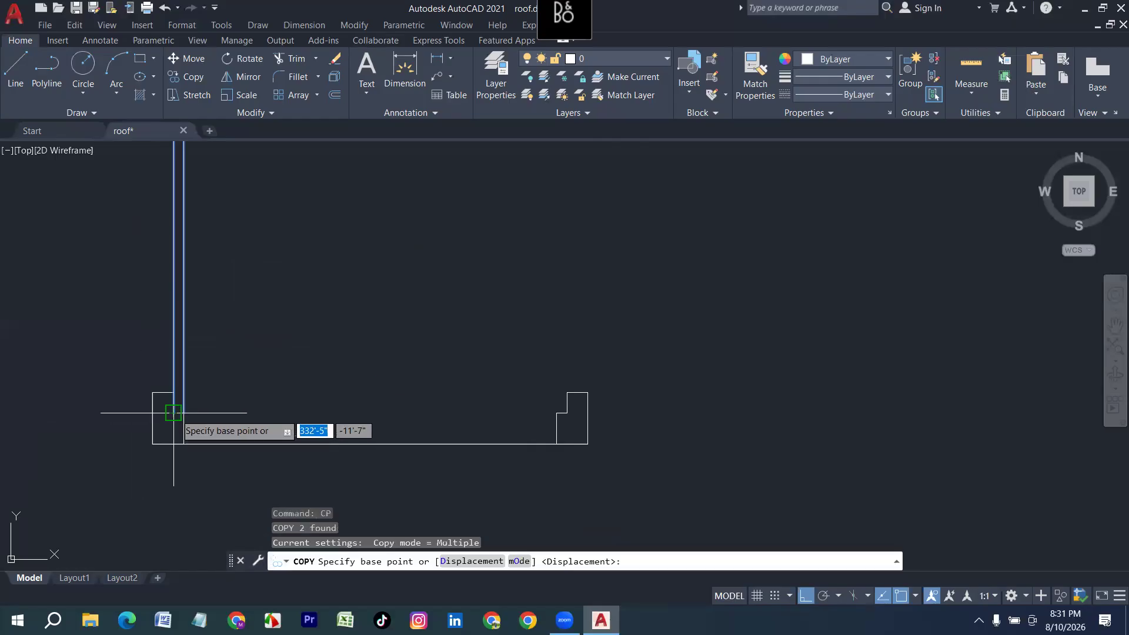
click(173, 413)
scroll(112, 395, down, 2)
scroll(478, 405, down, 2)
middle_drag(479, 405, 160, 407)
scroll(445, 407, up, 4)
click(341, 415)
scroll(184, 411, down, 2)
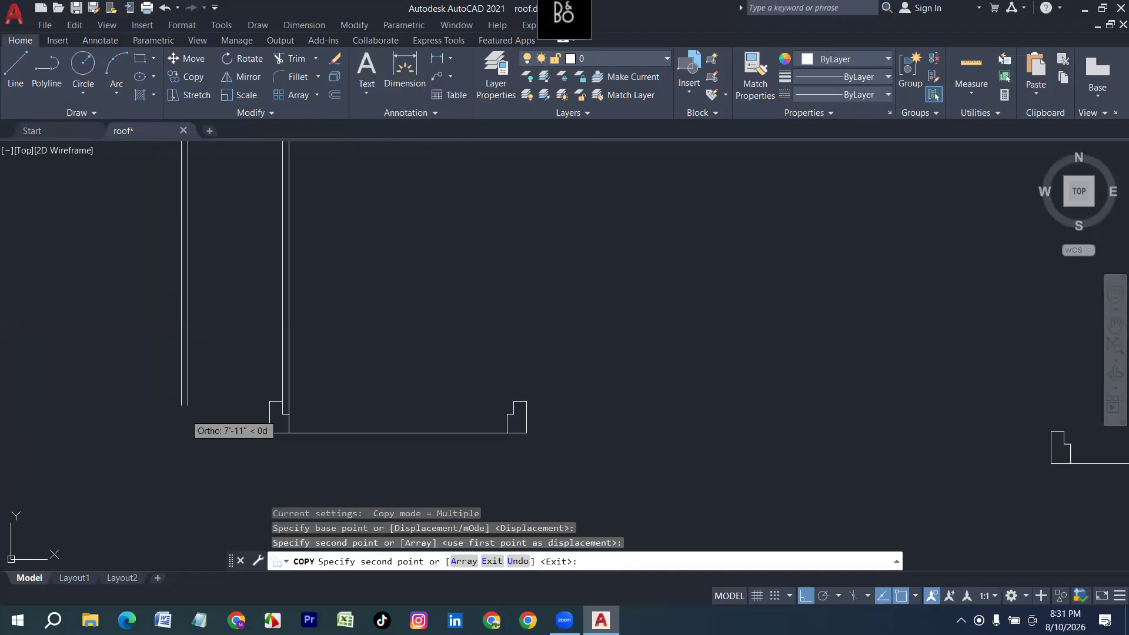
middle_drag(586, 393, 201, 388)
scroll(201, 388, down, 2)
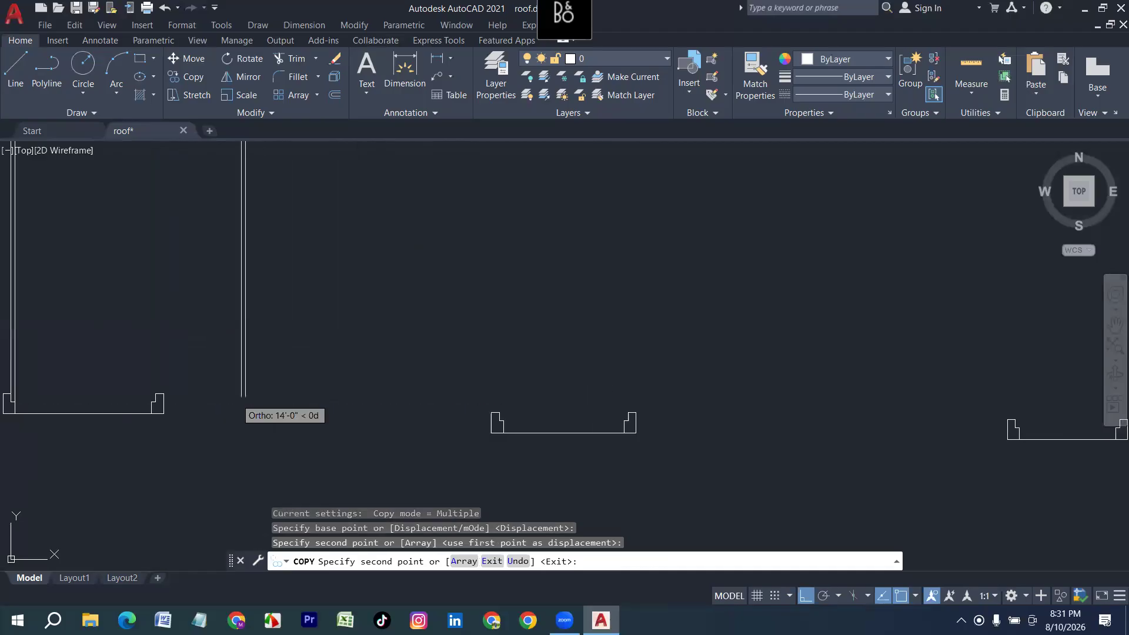
key(Escape)
Draw two parallel 7' vertical lines upward from both ends of the step in the 3' frame's left profile.
scroll(420, 416, up, 2)
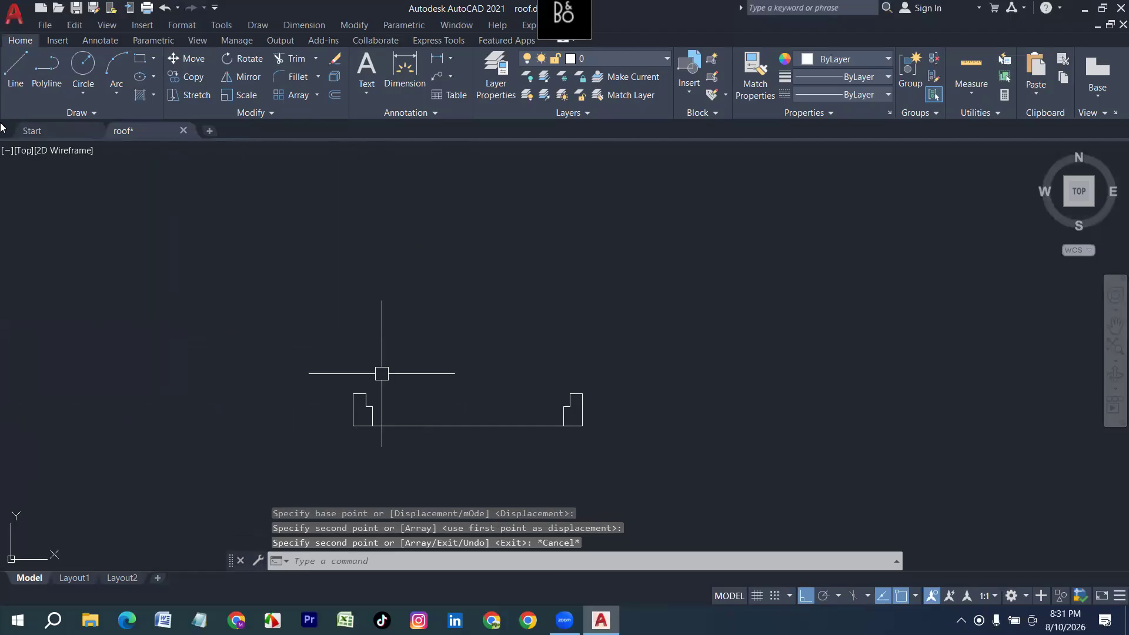
click(15, 68)
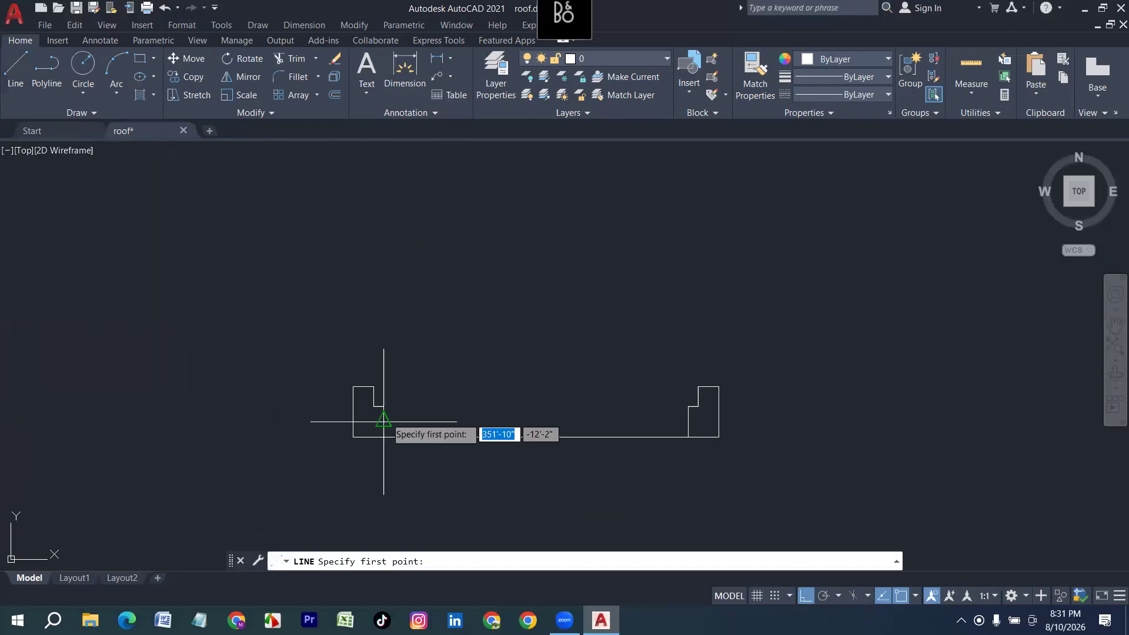
click(373, 406)
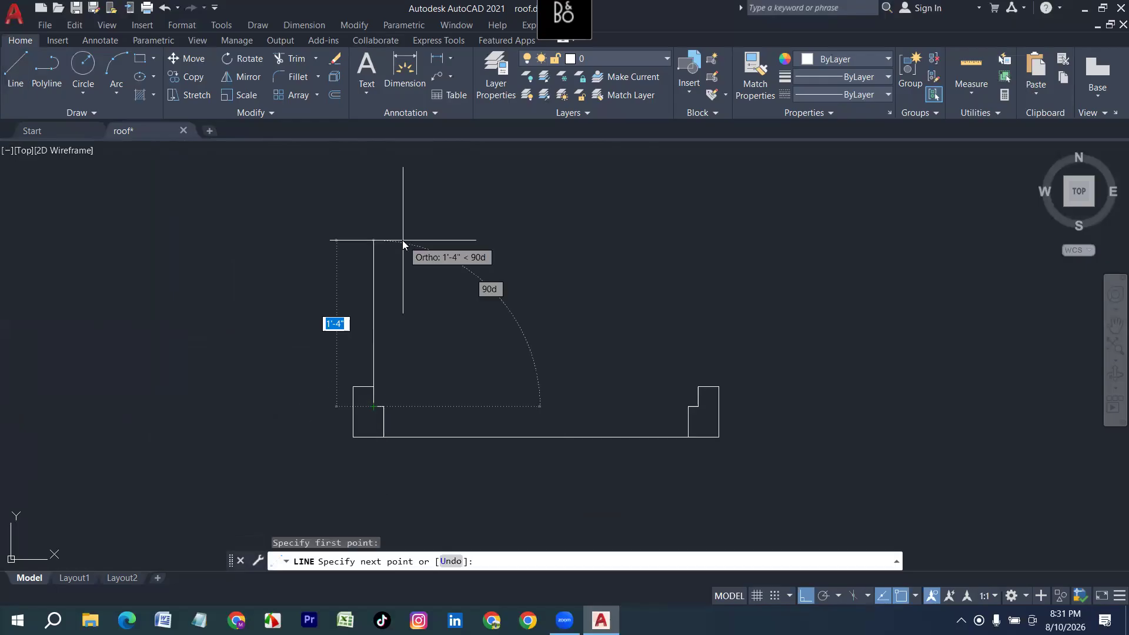
text(7')
key(Return)
key(Return)
key(Return)
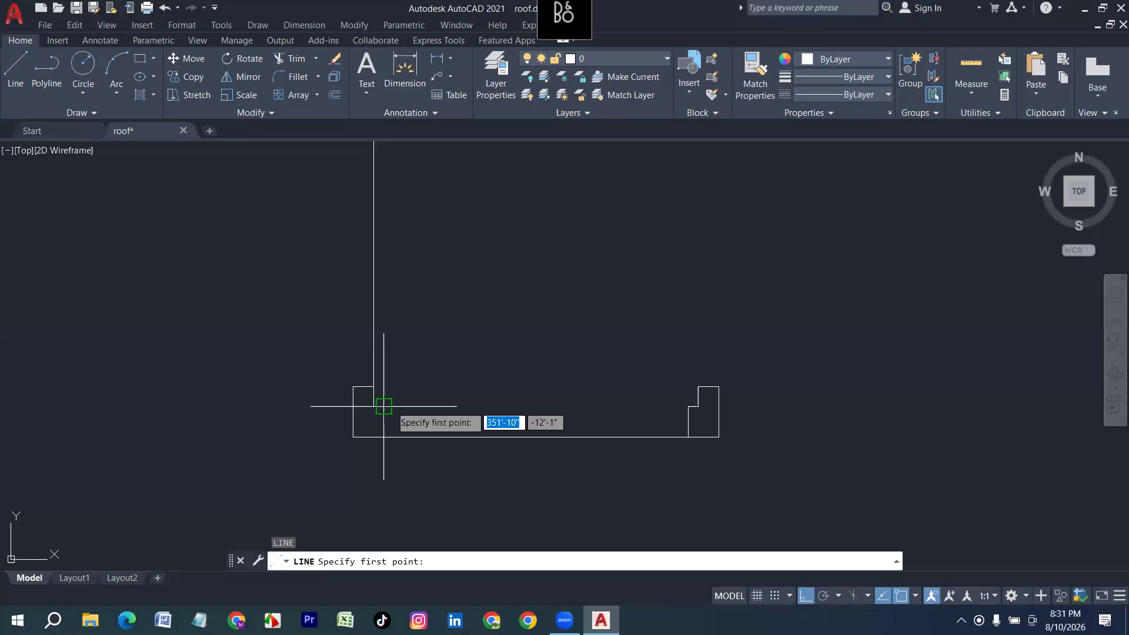
click(383, 406)
text(7')
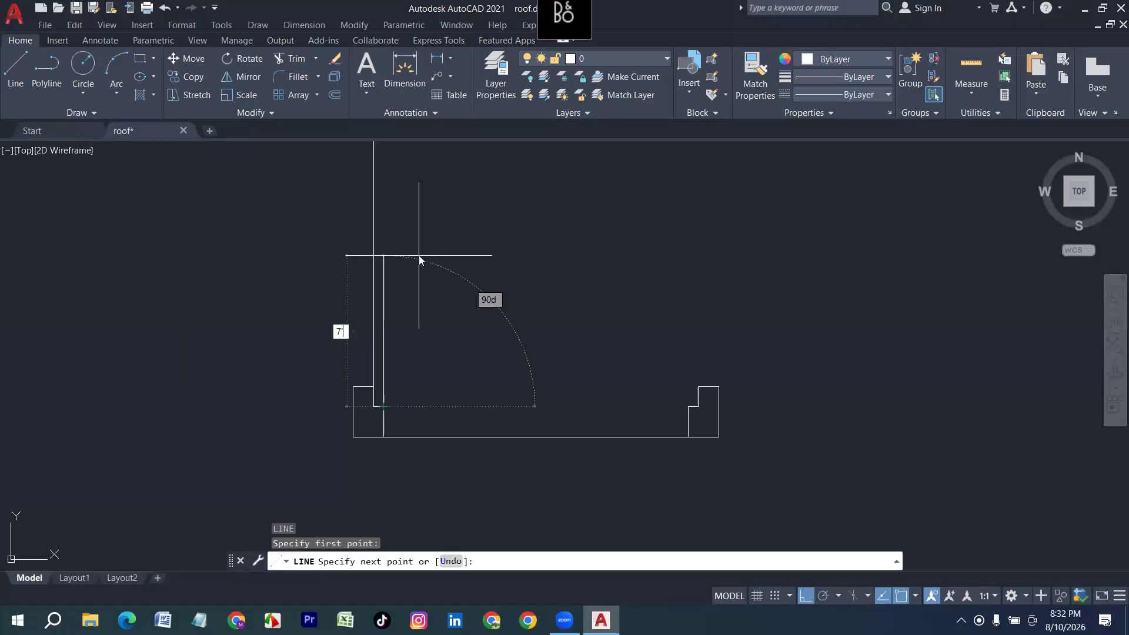
key(Return)
key(Return)
Draw two parallel 7' vertical lines upward from both ends of the step in the 2'6" frame's left profile.
scroll(590, 344, down, 3)
middle_drag(589, 343, 190, 351)
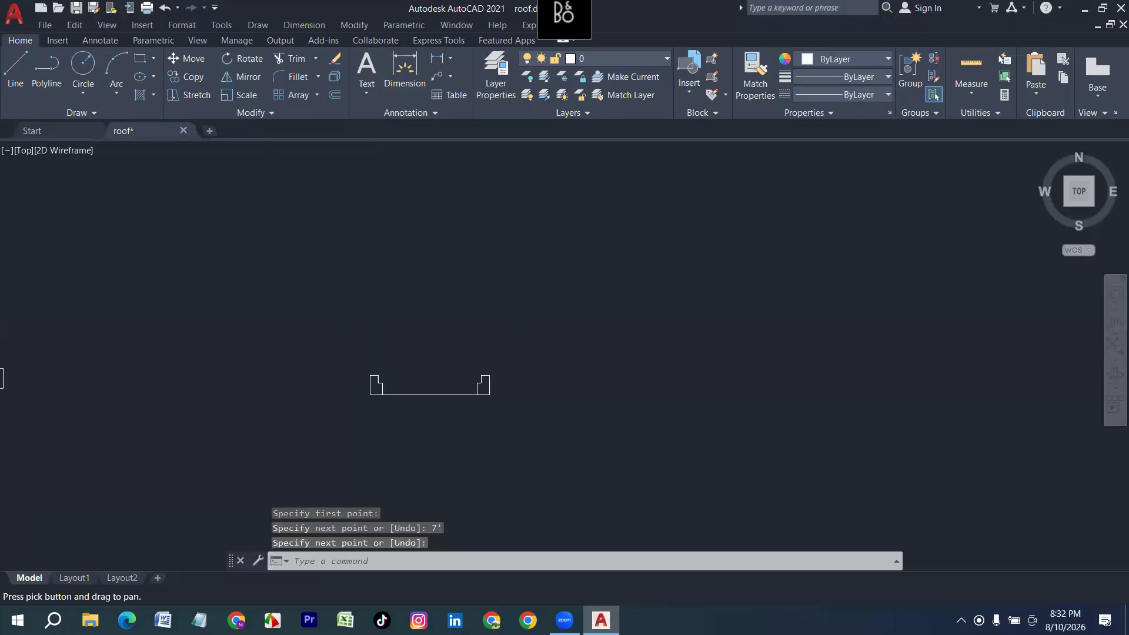
scroll(412, 376, up, 4)
key(Return)
click(326, 396)
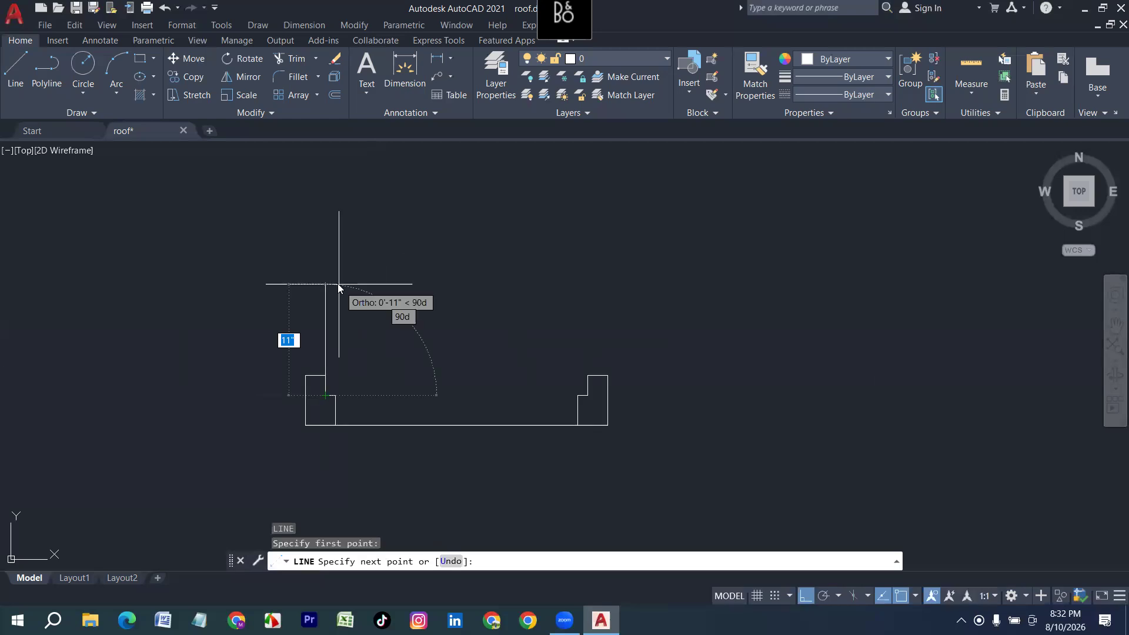
text(7')
key(Return)
key(Return)
key(Return)
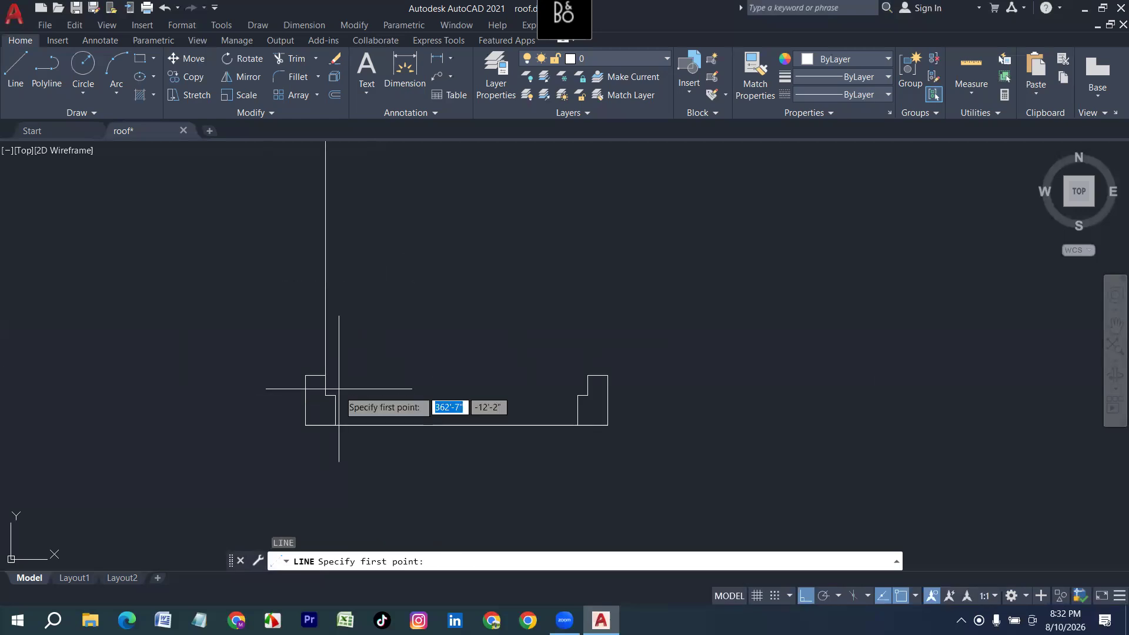
click(336, 394)
text(7)
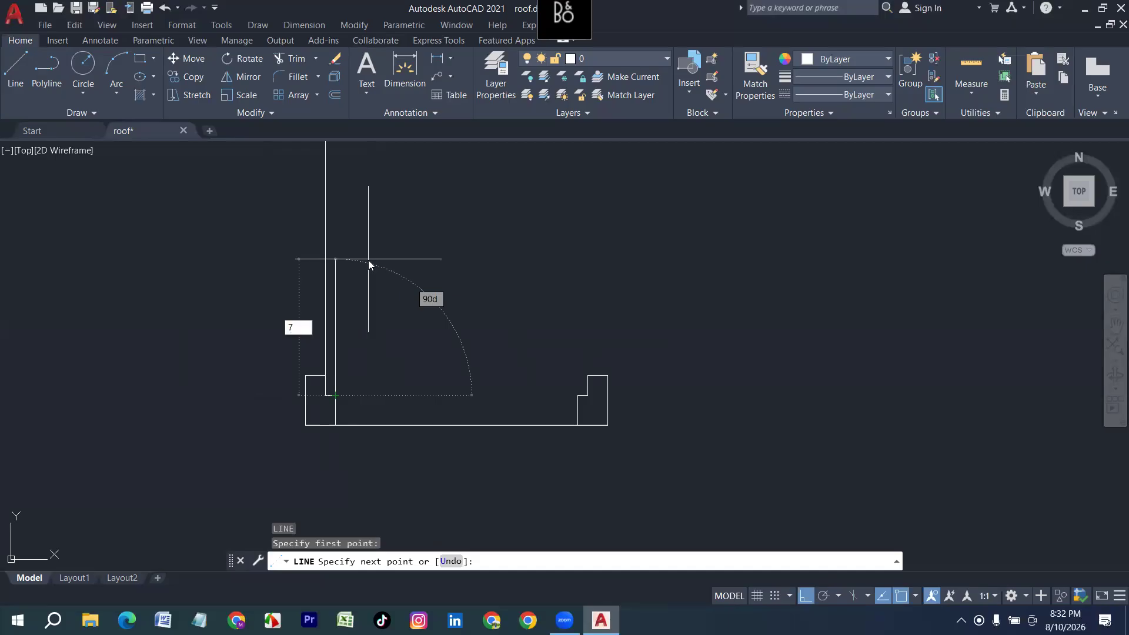
text(')
key(Return)
key(Return)
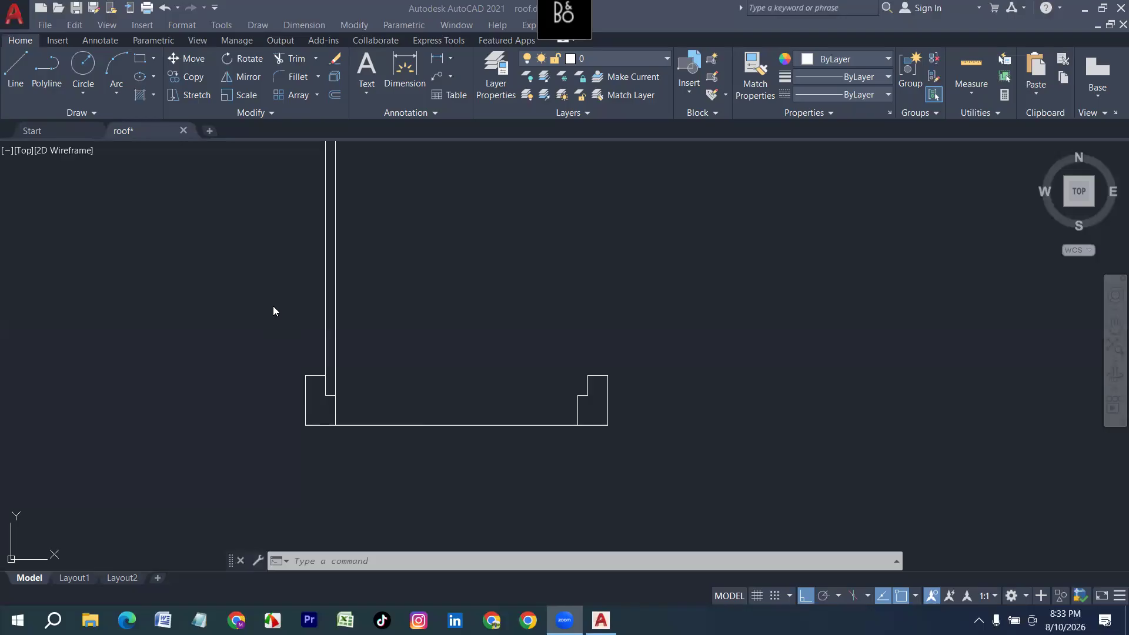
Draw a 3'2" radius circle on the 3'6" frame, centred on the left profile's upper inner corner and reaching the right profile's upper inner corner.
scroll(453, 282, down, 3)
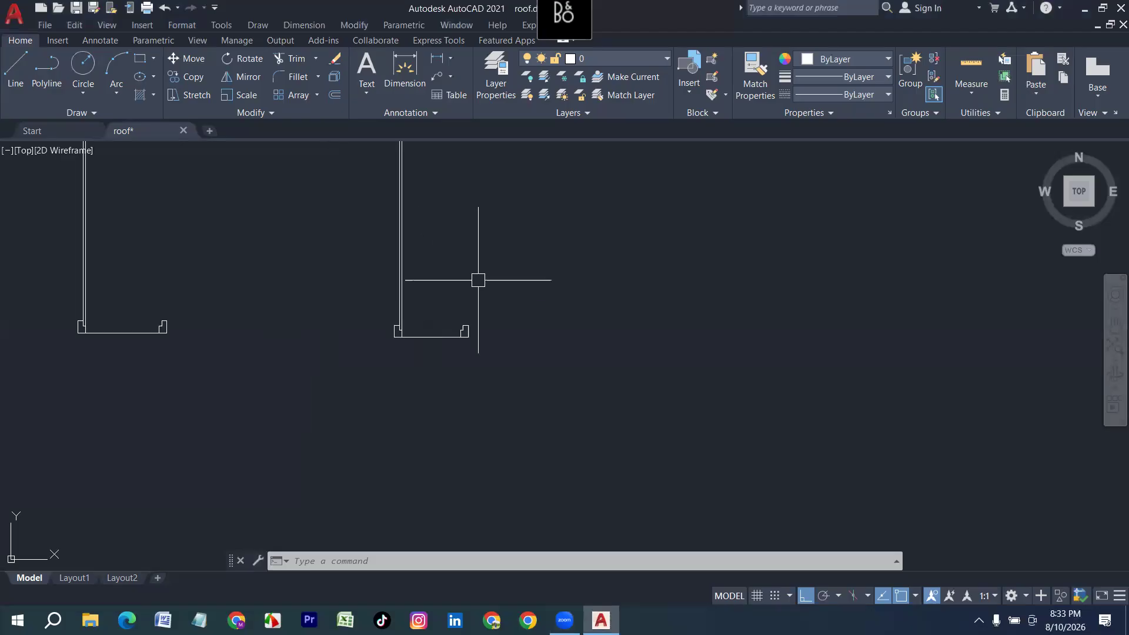
scroll(398, 333, down, 2)
middle_drag(171, 350, 439, 385)
scroll(159, 370, up, 4)
scroll(131, 378, up, 2)
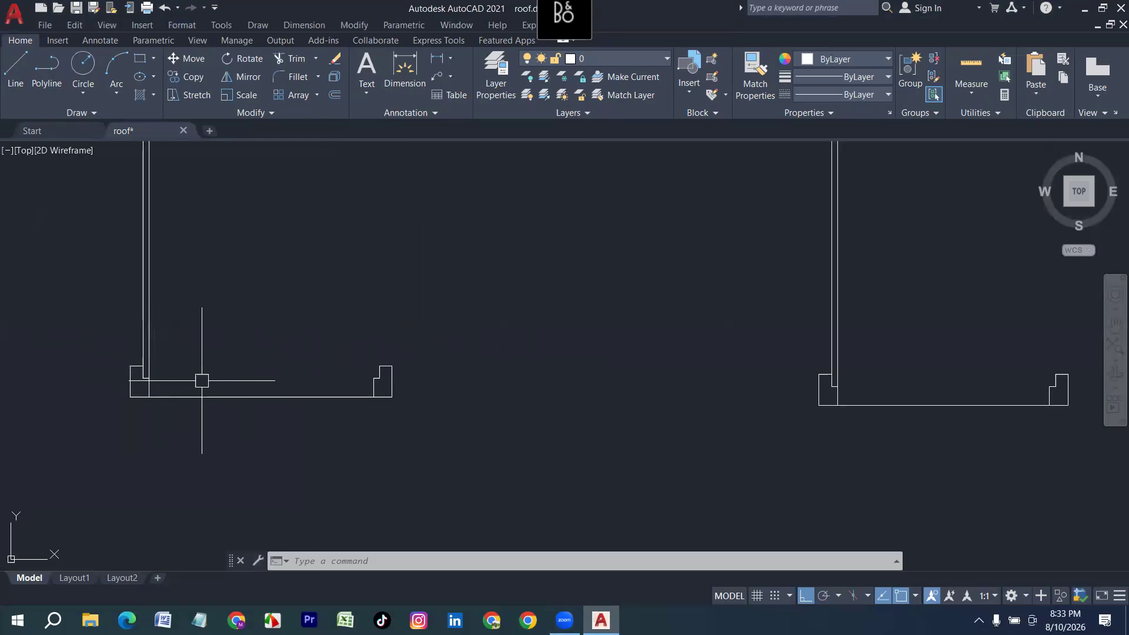
text(c)
key(Return)
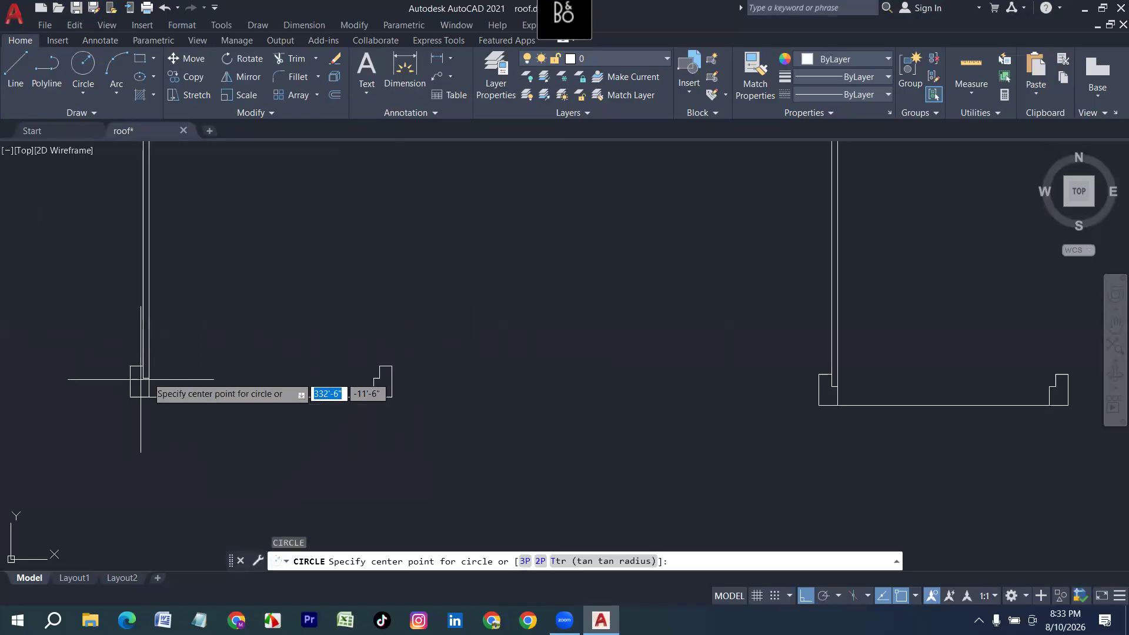
scroll(147, 367, up, 2)
click(152, 351)
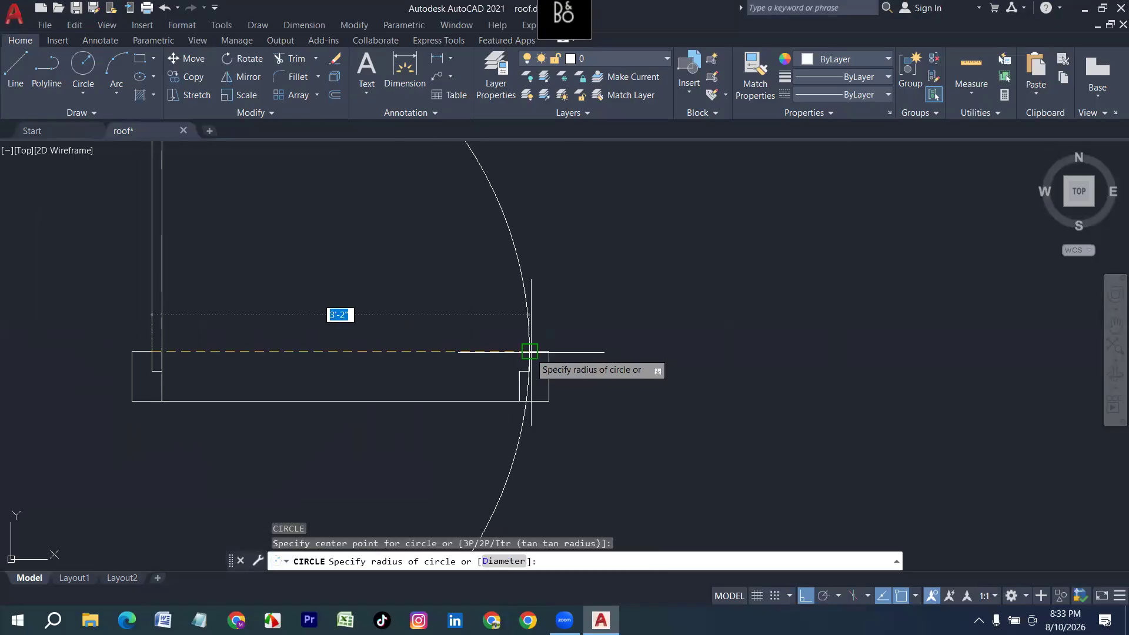
click(526, 363)
Draw a circle on the 3'4" frame from the left profile's upper inner corner to the right profile's upper inner corner.
scroll(277, 408, down, 5)
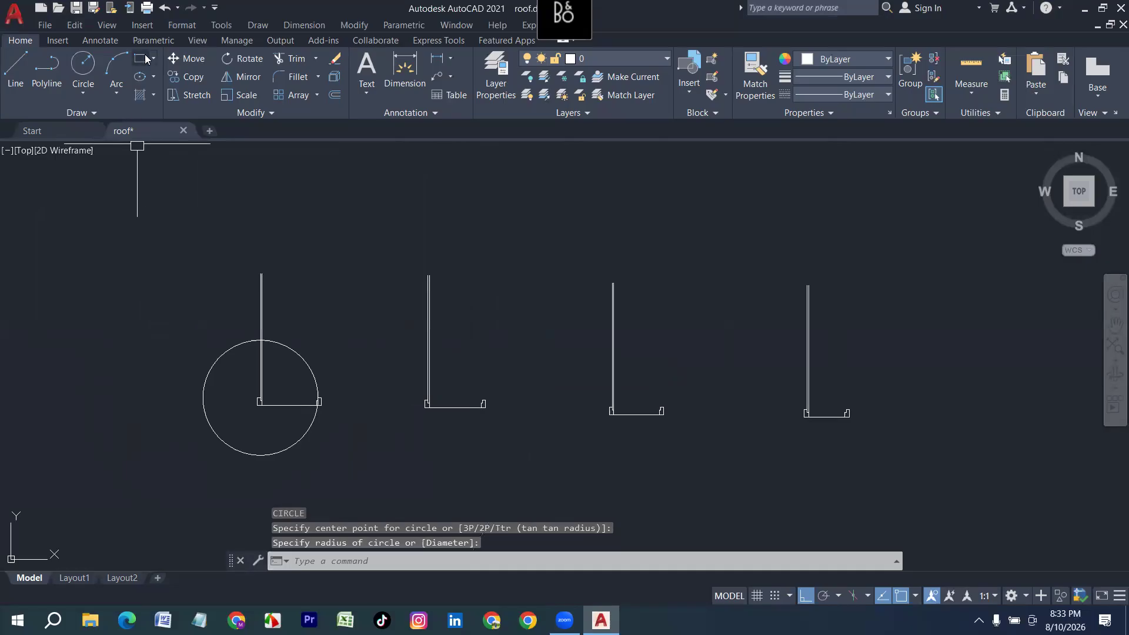
click(83, 69)
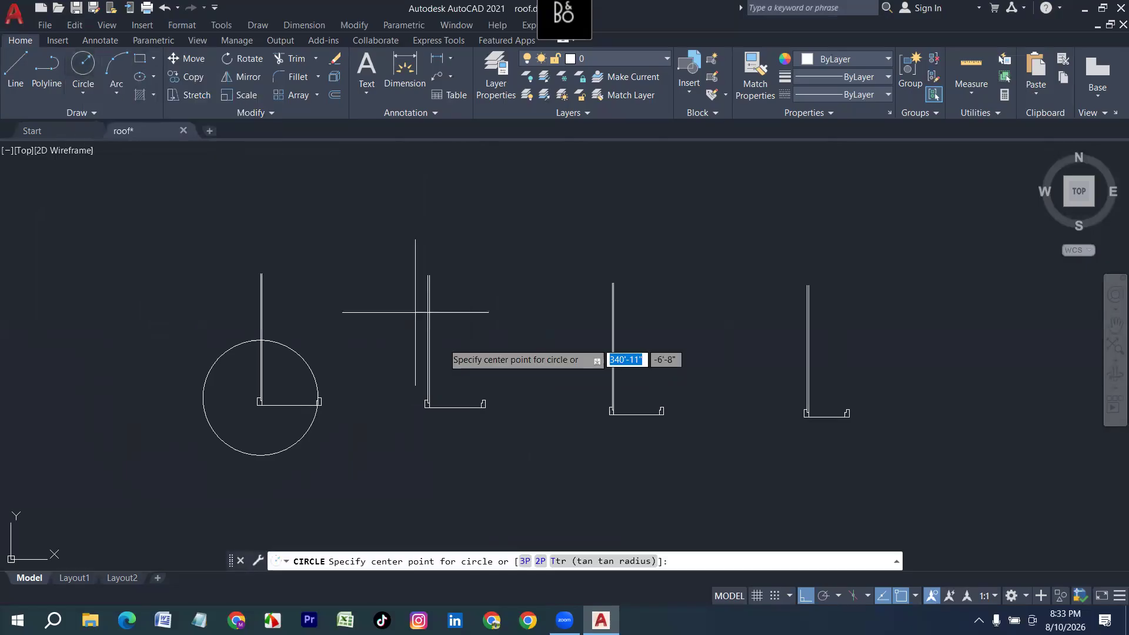
scroll(429, 399, up, 3)
click(418, 394)
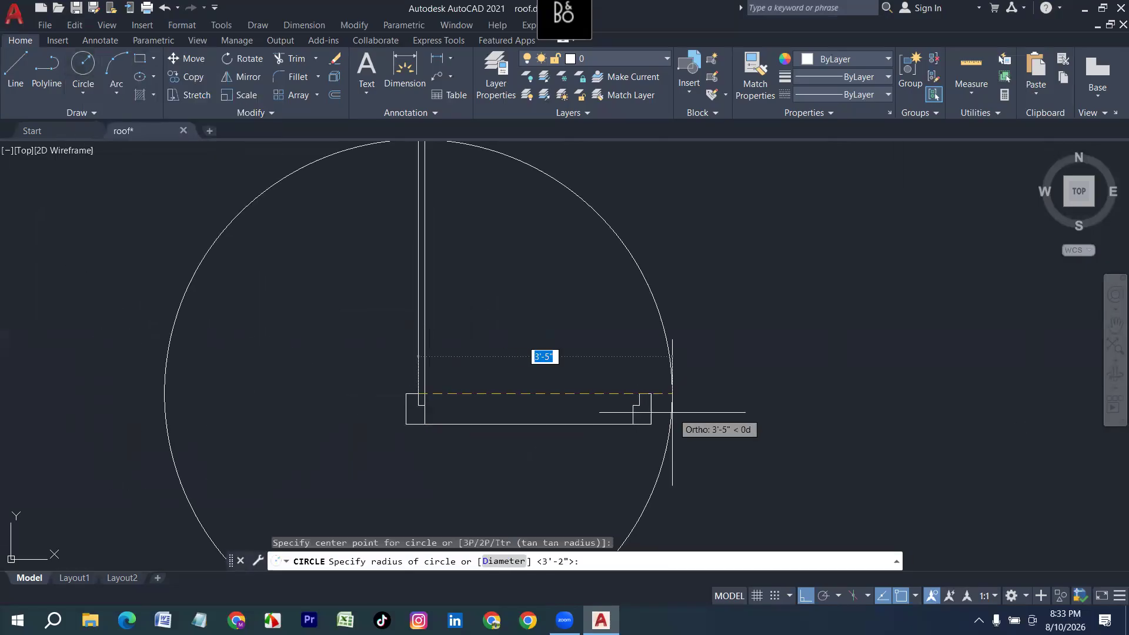
click(639, 399)
scroll(361, 388, down, 4)
scroll(550, 393, up, 2)
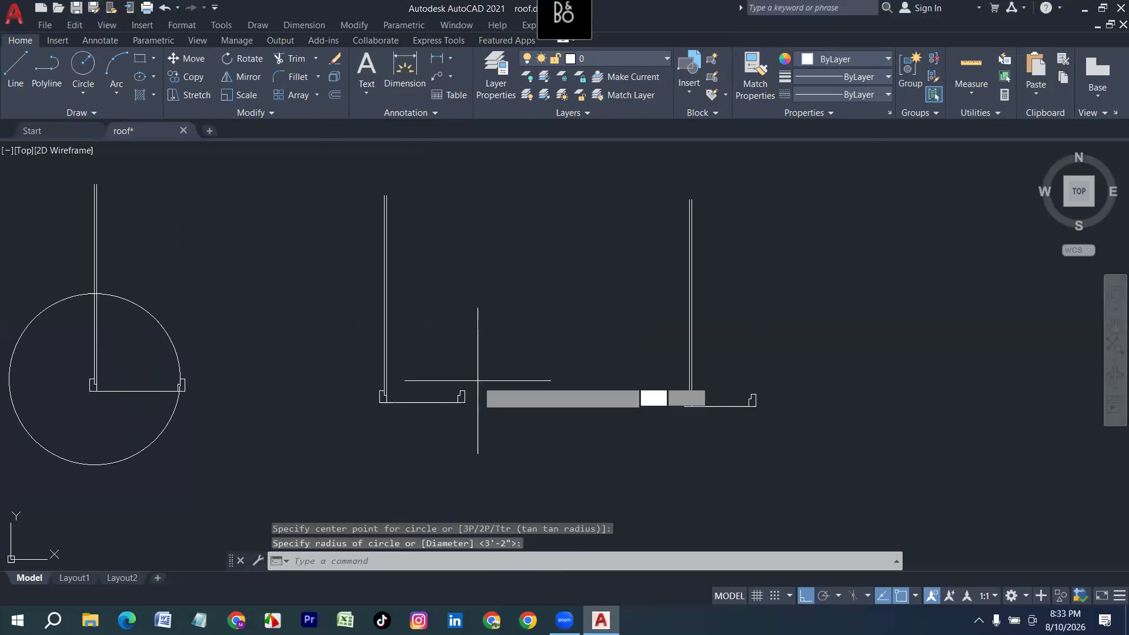
Draw a 2'8" radius circle on the 3' frame, centred on the left profile's upper inner corner and reaching the right profile's.
key(Return)
scroll(429, 382, up, 2)
scroll(381, 380, up, 2)
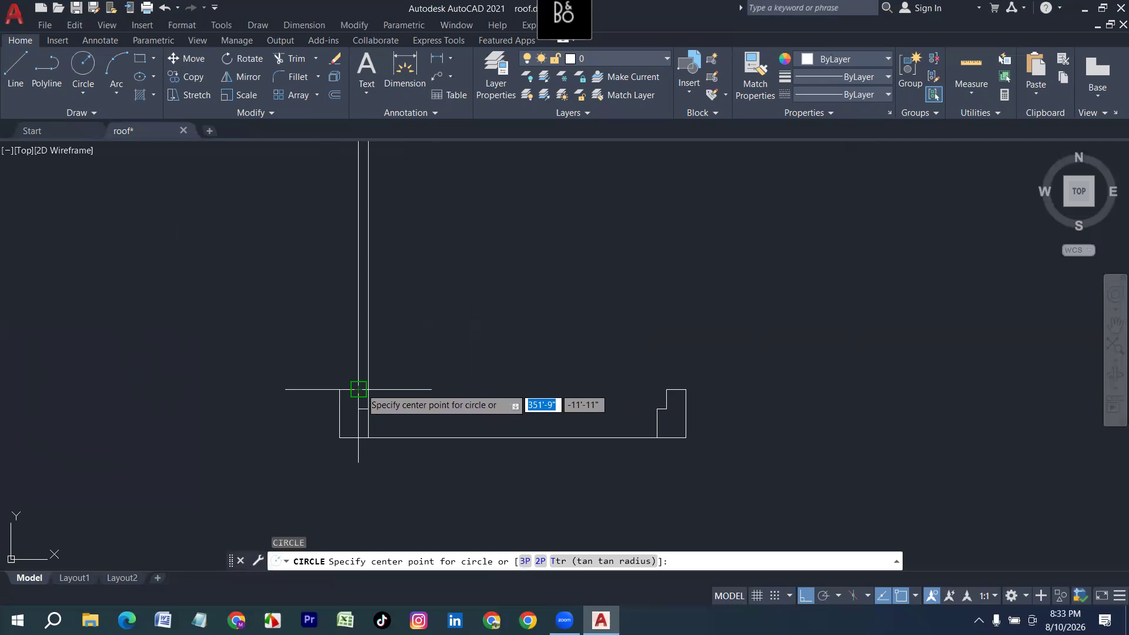
click(358, 389)
click(666, 389)
scroll(527, 391, down, 5)
middle_drag(527, 391, 421, 393)
scroll(421, 393, up, 3)
Draw a circle on the 2'6" frame from the left profile's upper inner corner to the right profile's upper inner corner.
key(Return)
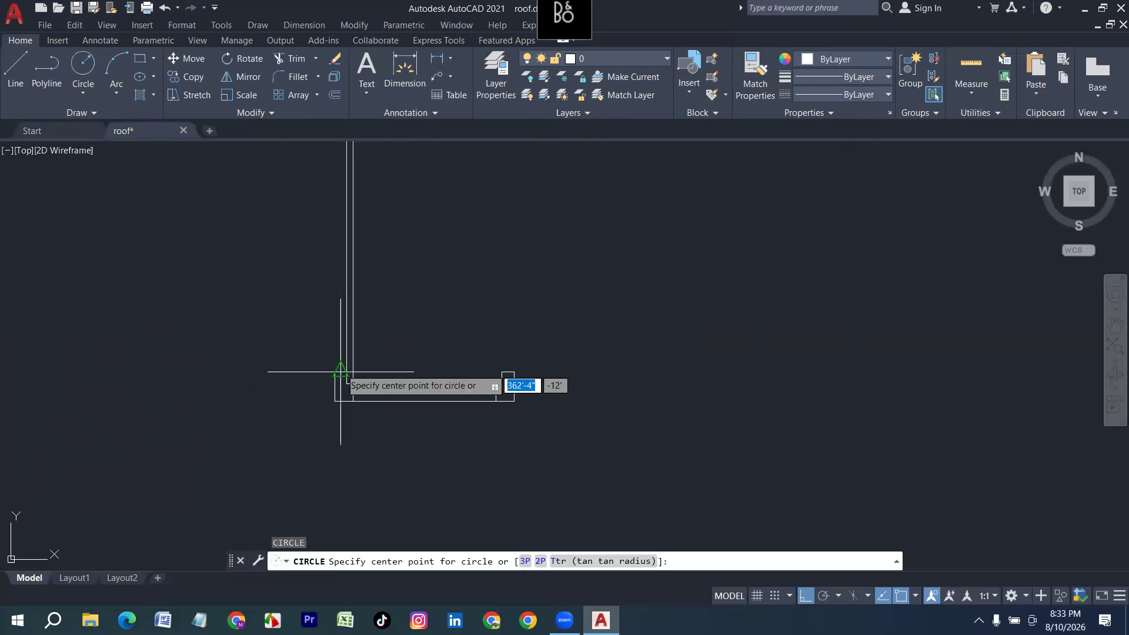
click(347, 372)
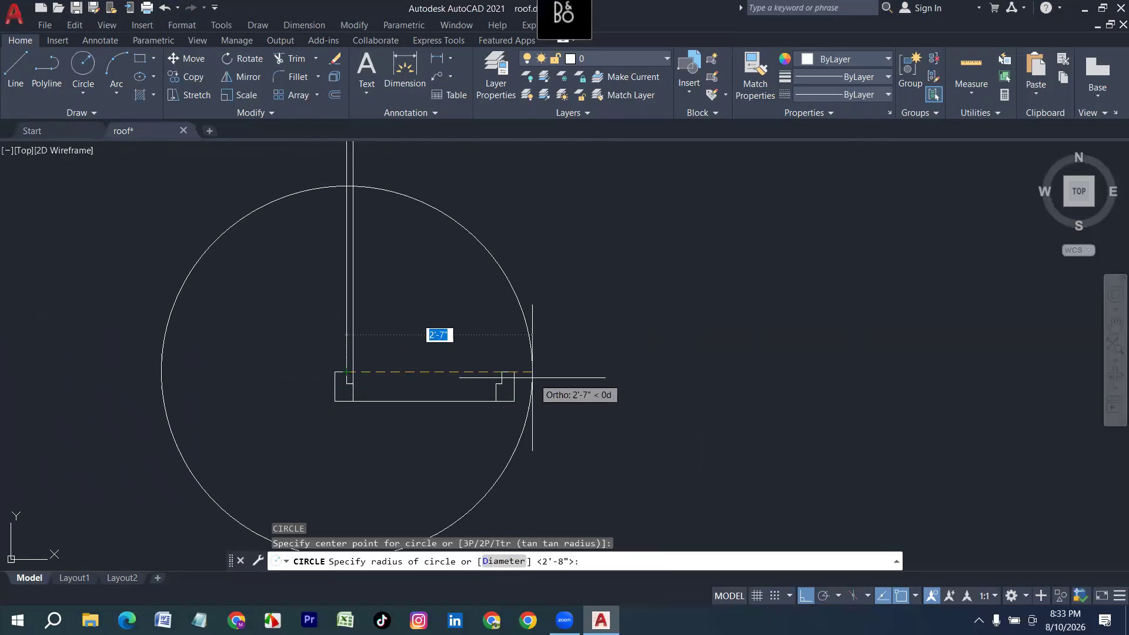
key(Escape)
scroll(500, 388, down, 6)
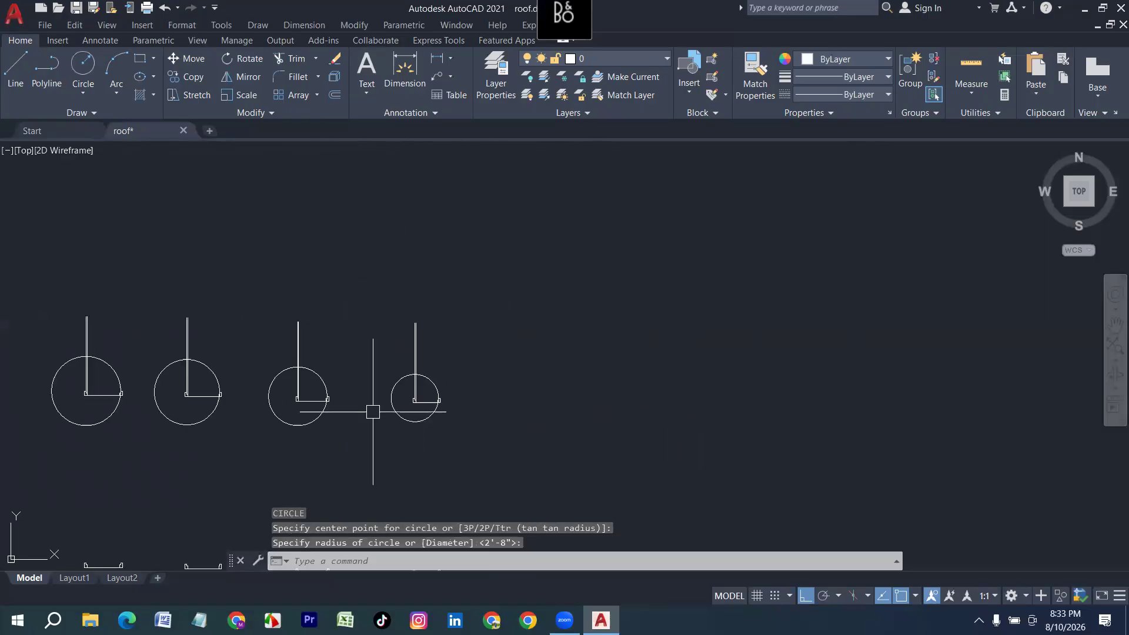
Trim the vertical door-leaf lines that extend above the swing circles on the 3'4", 3' and 2'6" doors.
scroll(323, 418, up, 3)
text(tr)
key(Return)
mouse_move(531, 316)
mouse_down()
mouse_move(433, 290)
mouse_move(362, 303)
mouse_move(188, 291)
mouse_move(108, 262)
mouse_move(78, 282)
mouse_up()
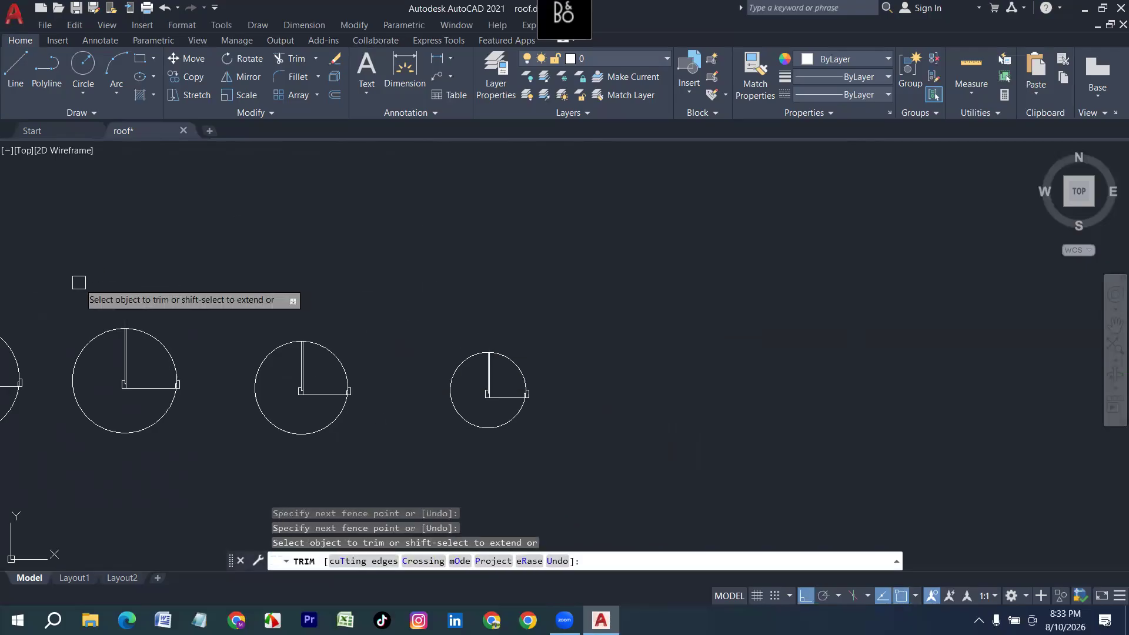
Trim the 3'6" door's leaf lines, circle and base line, leaving a quarter swing arc between the leaf and right profile.
middle_drag(78, 282, 419, 301)
mouse_move(418, 301)
mouse_down()
mouse_move(265, 317)
mouse_move(312, 464)
mouse_up()
scroll(372, 436, up, 4)
drag(305, 390, 284, 327)
scroll(349, 358, up, 12)
click(397, 343)
scroll(446, 247, up, 8)
click(453, 248)
Trim the 3'4" door's circle and base line to leave a quarter swing arc ending at the right profile.
scroll(294, 398, down, 10)
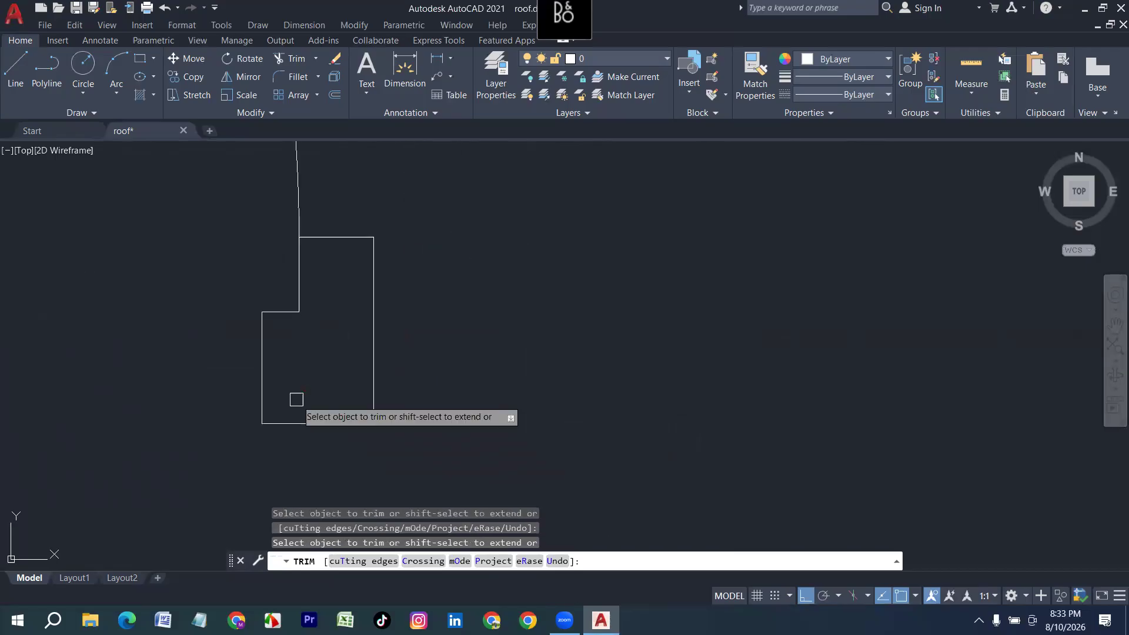
middle_drag(541, 476, 280, 396)
scroll(281, 396, down, 10)
scroll(340, 406, up, 6)
mouse_move(371, 436)
mouse_down()
mouse_move(307, 431)
mouse_move(315, 355)
mouse_move(343, 370)
mouse_up()
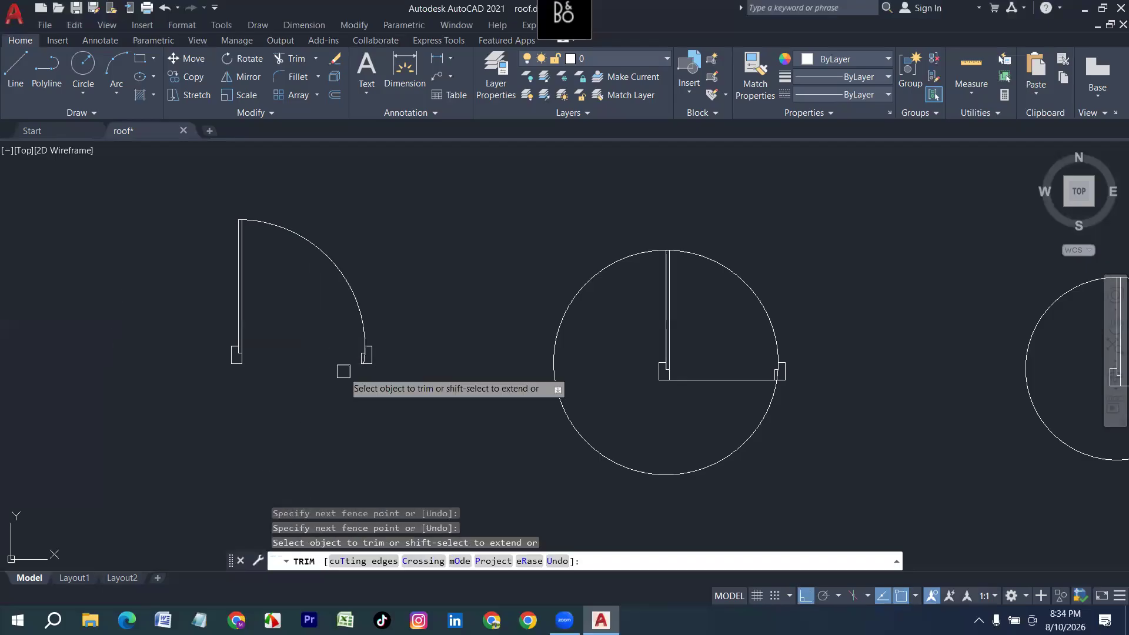
scroll(342, 370, up, 6)
scroll(326, 219, up, 8)
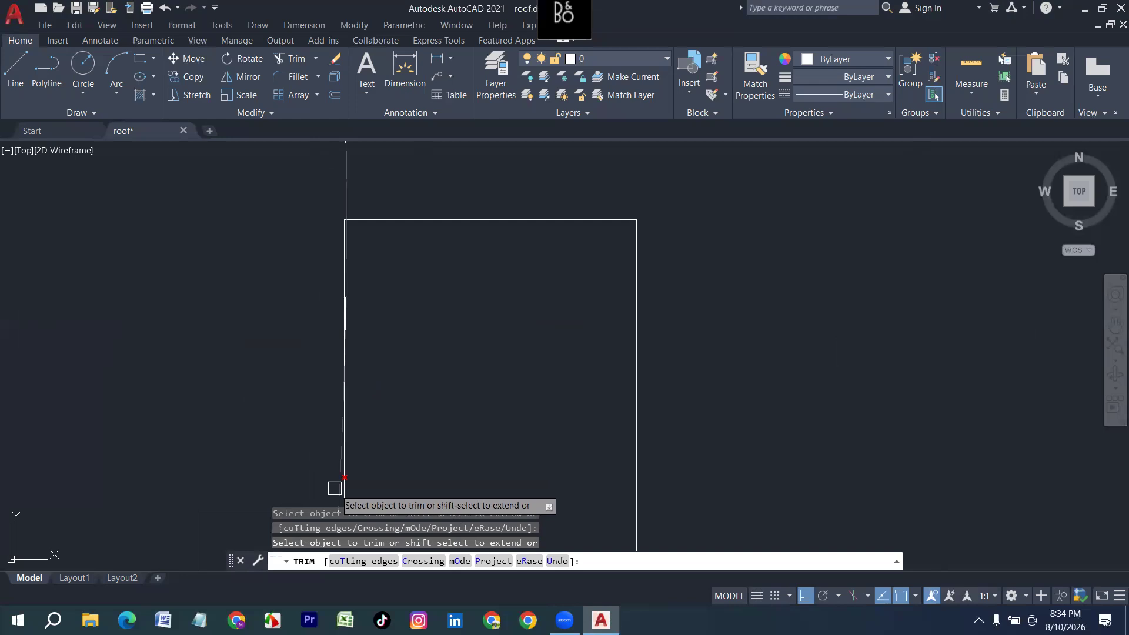
scroll(165, 348, down, 8)
Trim the 3' door's circle and base line to leave a quarter swing arc ending at the right profile.
scroll(166, 349, down, 5)
drag(449, 376, 369, 392)
mouse_move(477, 416)
mouse_down()
mouse_move(542, 365)
mouse_move(620, 383)
mouse_up()
scroll(559, 355, up, 6)
click(478, 350)
scroll(482, 259, up, 8)
scroll(334, 297, down, 6)
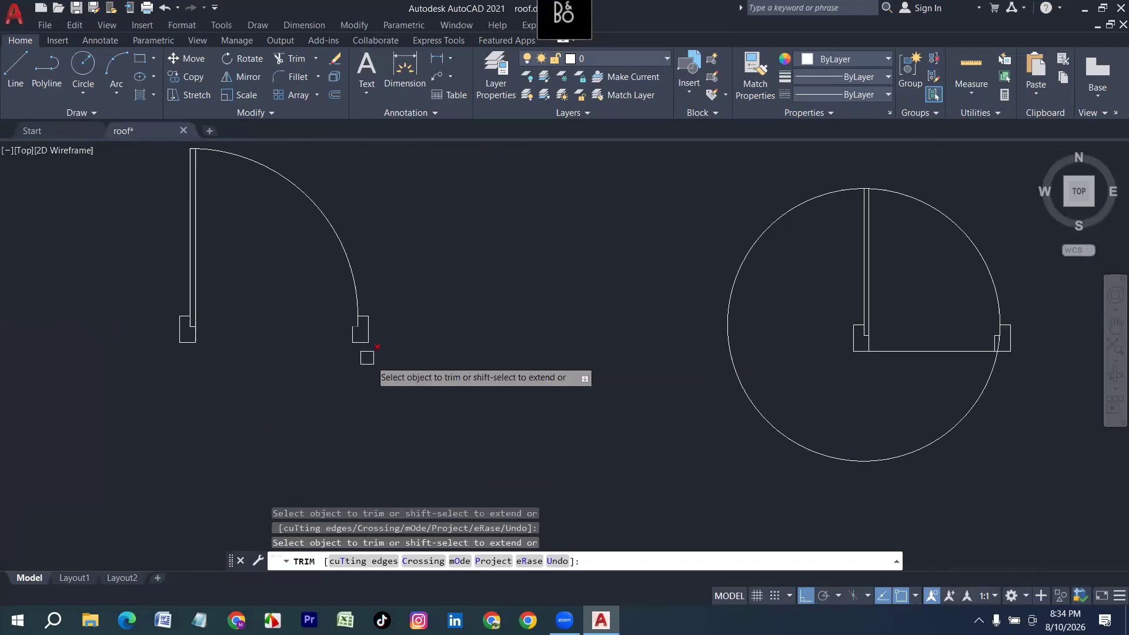
Trim the 2'6" door's circle and base line to leave a quarter swing arc ending at the right profile.
middle_drag(592, 411, 202, 438)
mouse_move(406, 326)
mouse_down()
mouse_move(582, 392)
mouse_move(560, 327)
mouse_up()
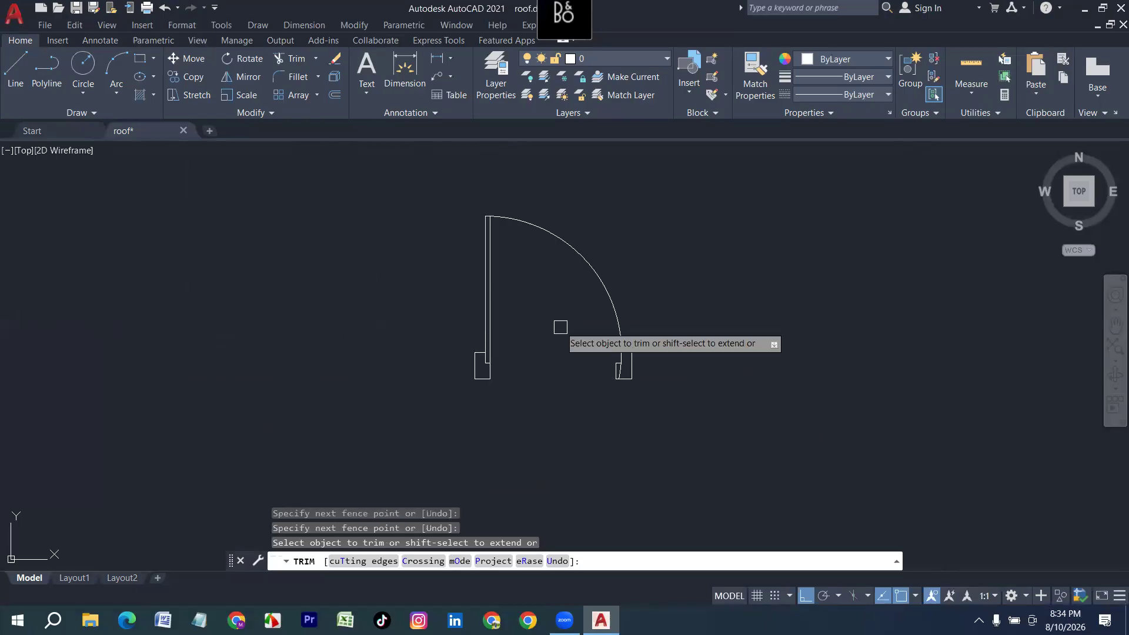
scroll(623, 367, up, 4)
click(612, 368)
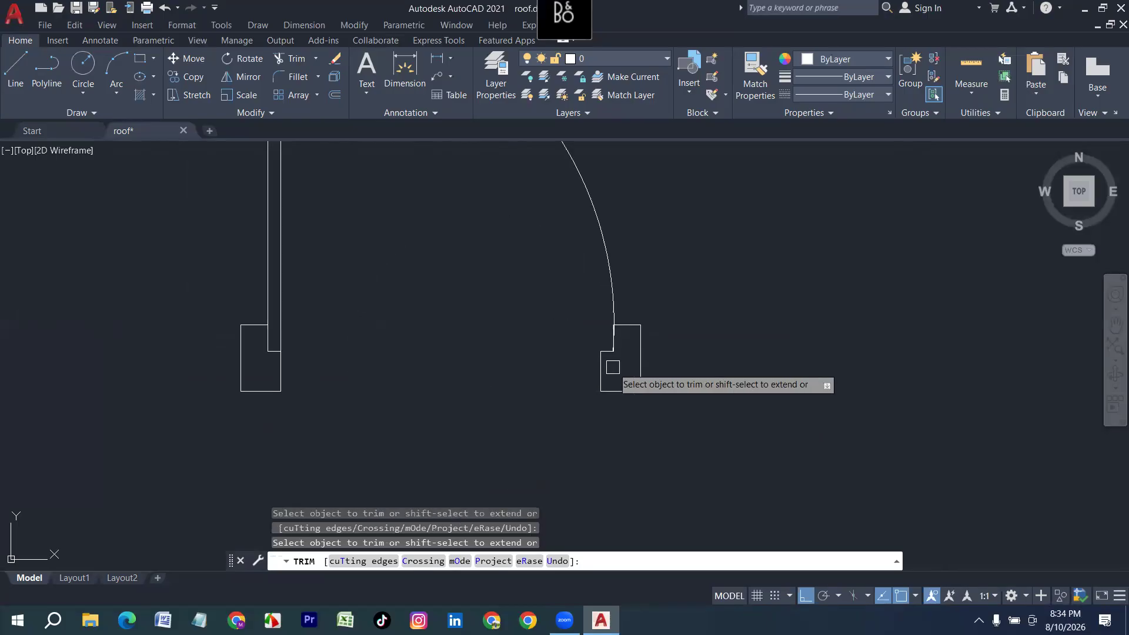
scroll(613, 347, up, 5)
scroll(613, 347, down, 6)
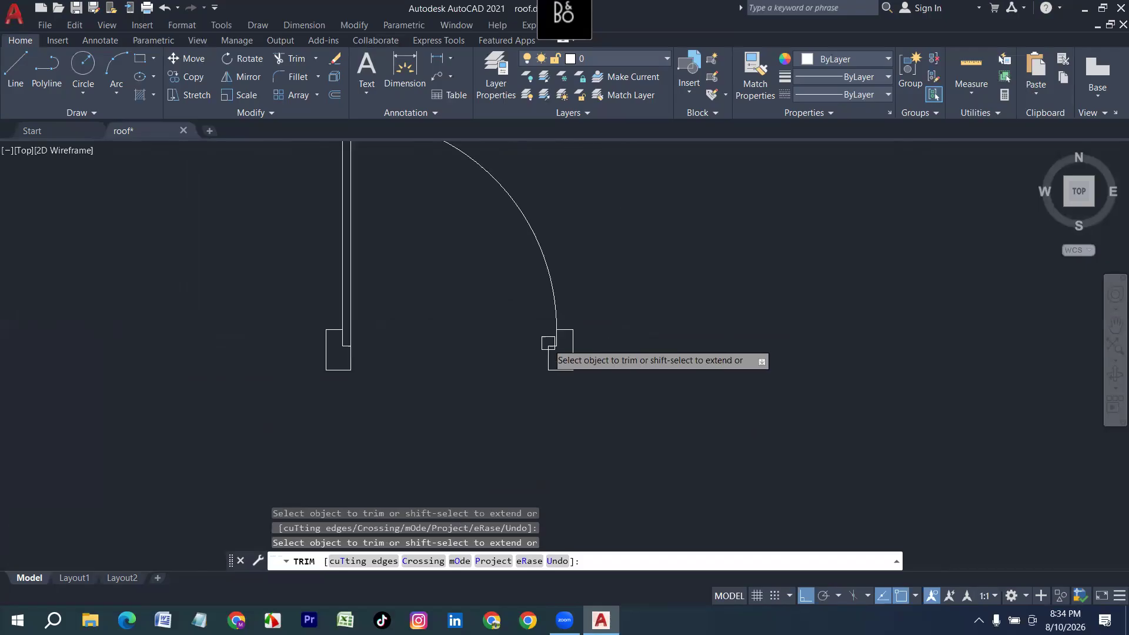
scroll(541, 438, down, 4)
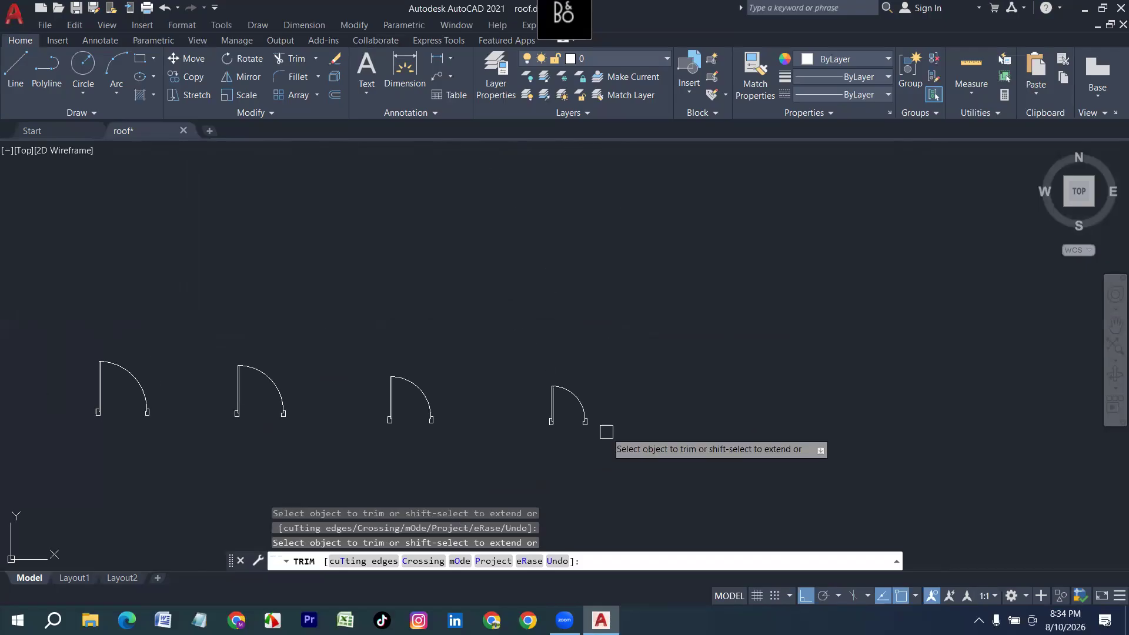
middle_drag(606, 432, 707, 348)
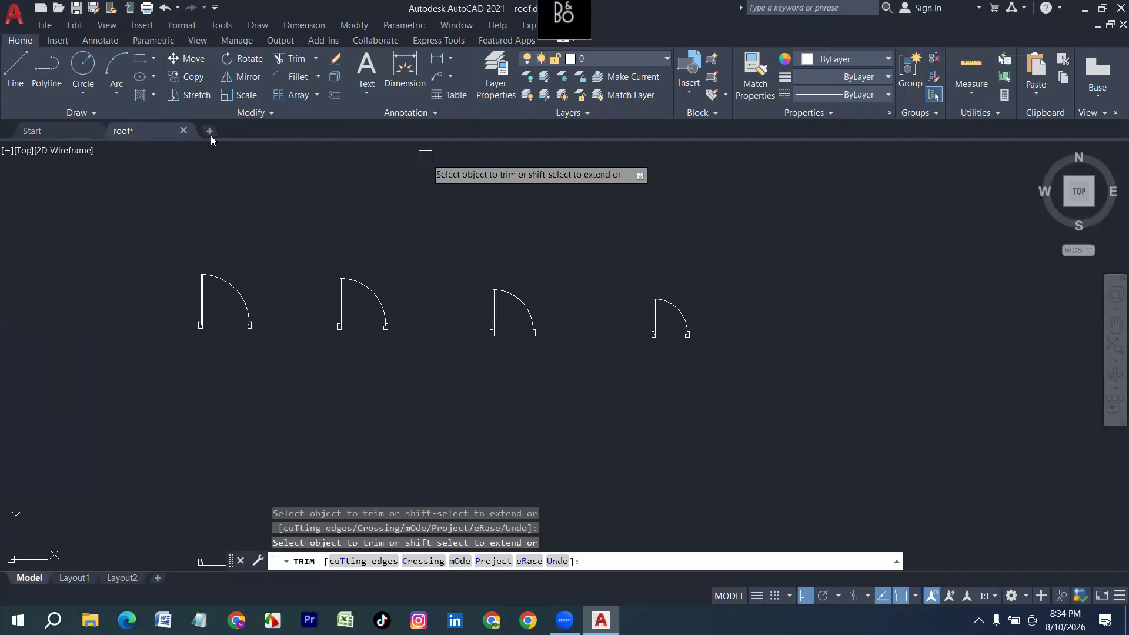
key(Escape)
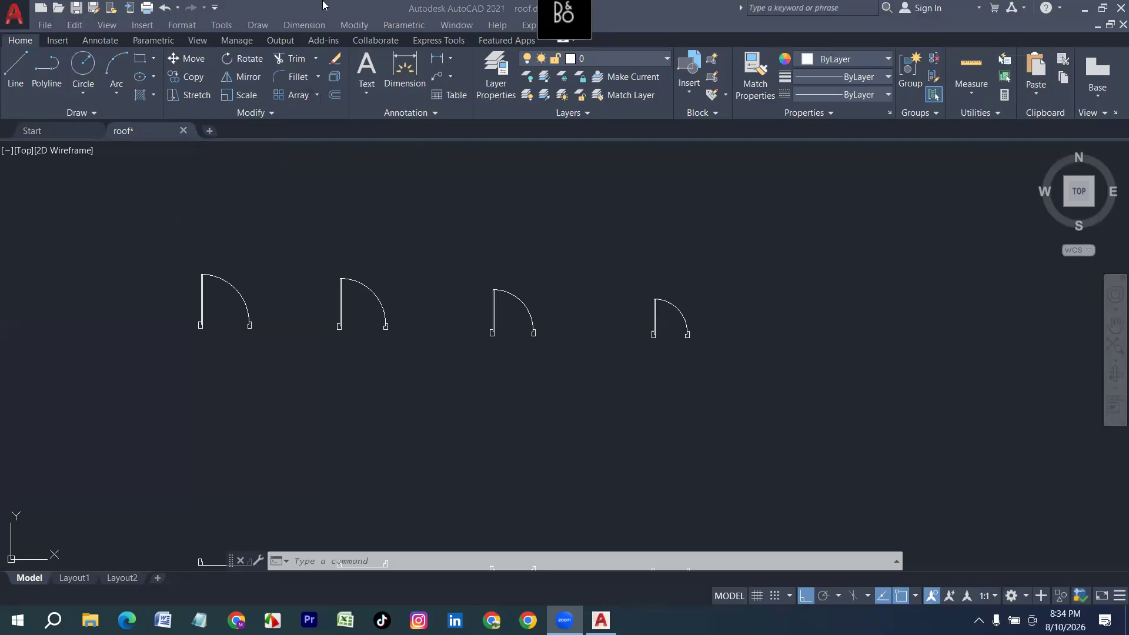
Add a linear dimension below the 3'6" door between the outer bottom corners of its two frame profiles.
click(322, 6)
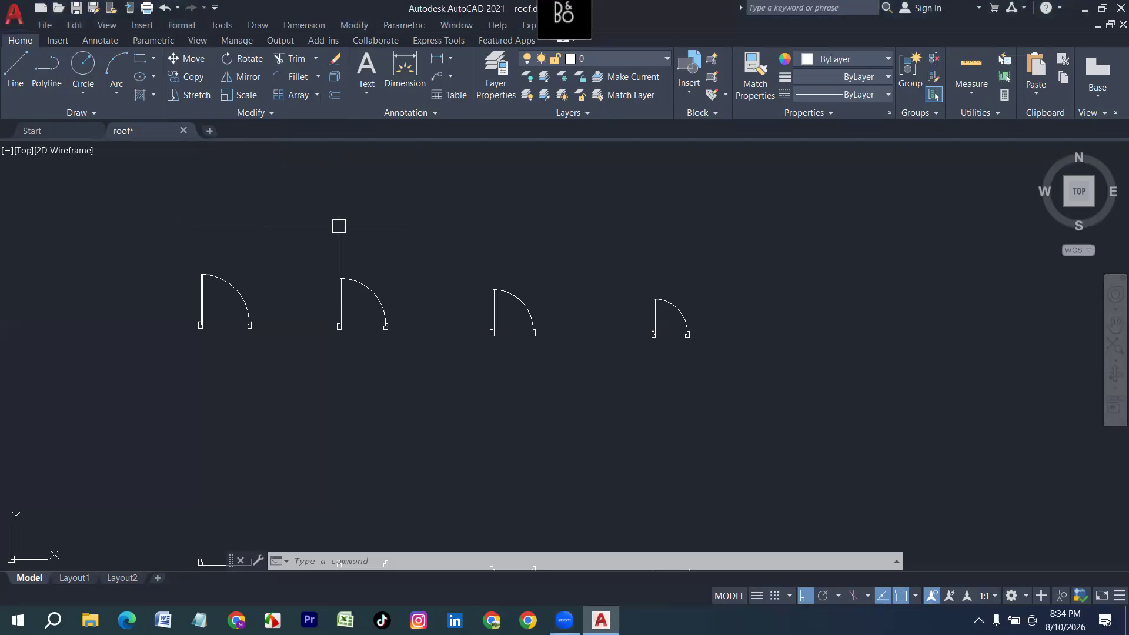
scroll(249, 342, up, 4)
middle_drag(202, 320, 212, 386)
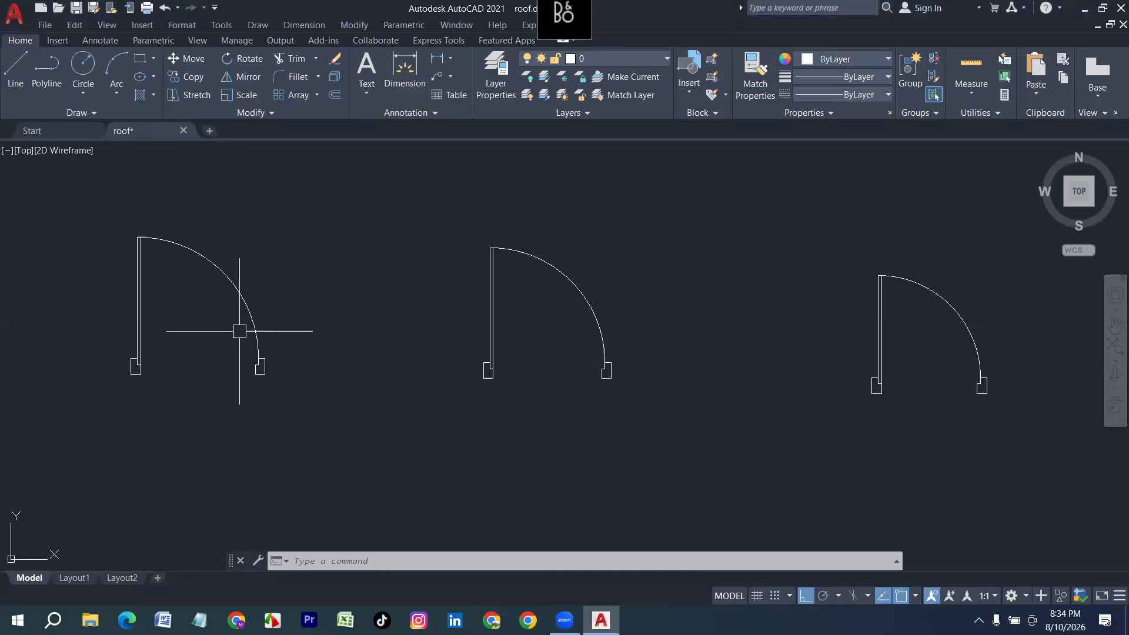
text(dli)
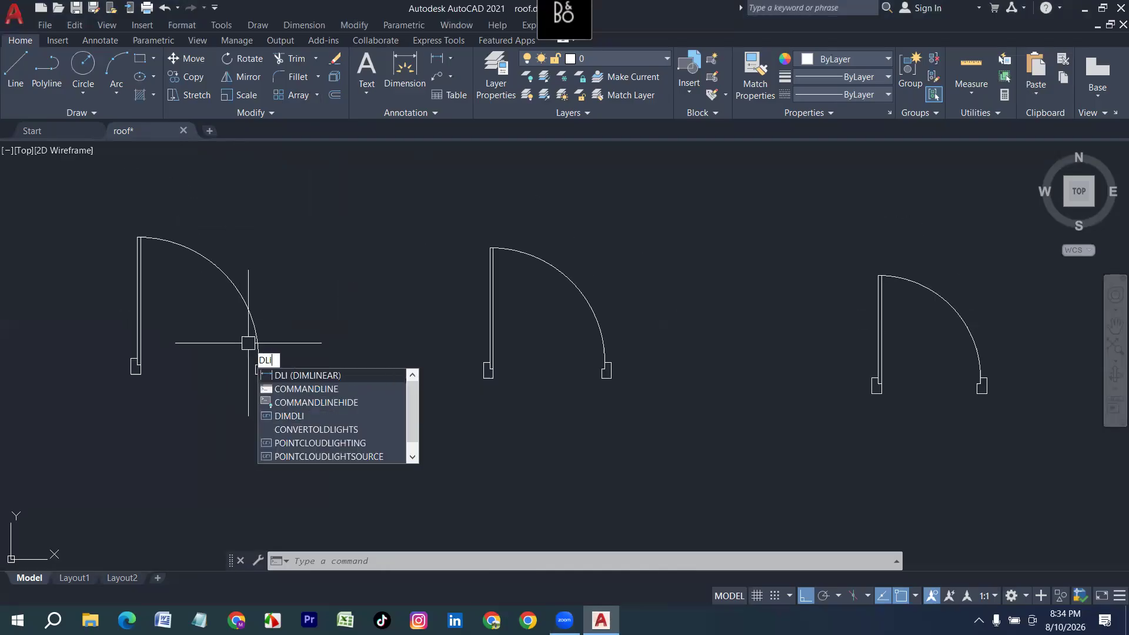
key(Return)
scroll(96, 376, up, 4)
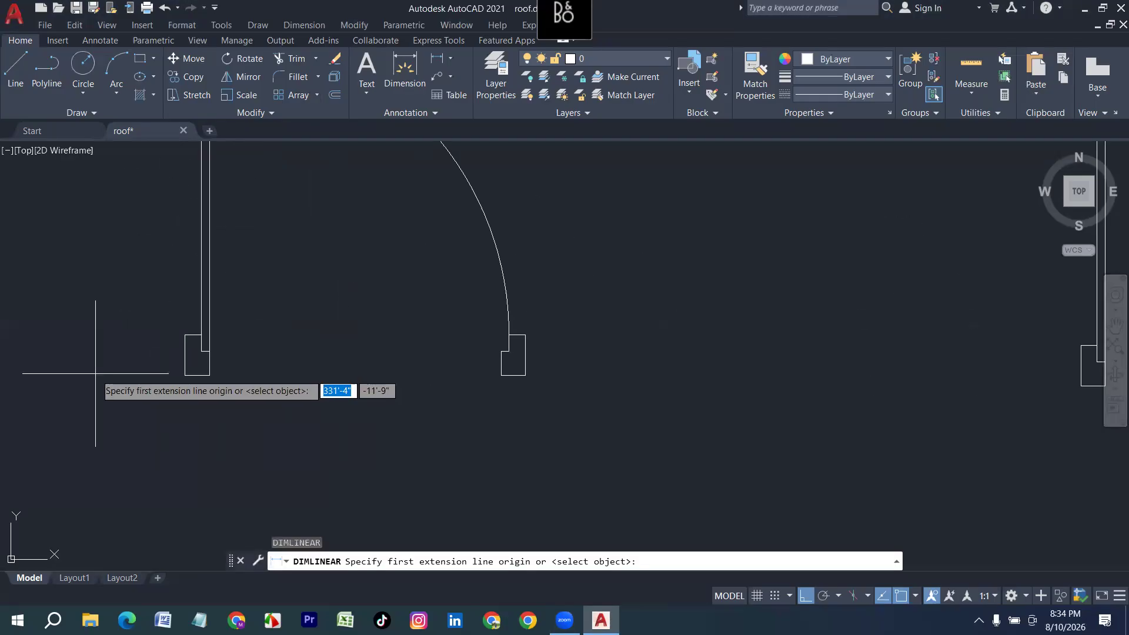
click(184, 375)
click(525, 375)
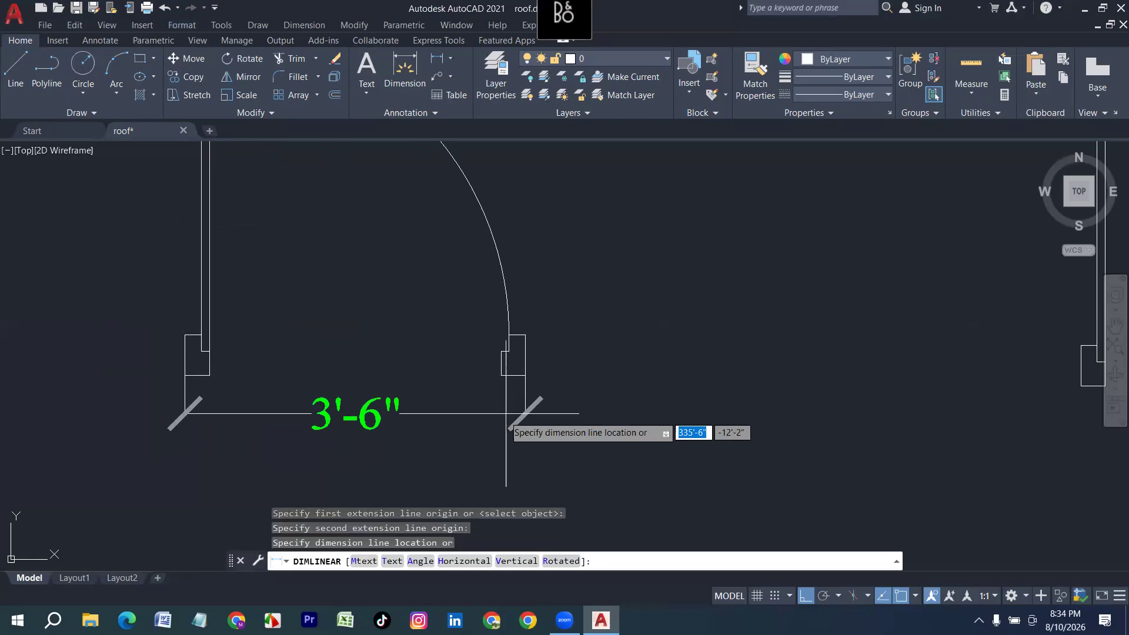
click(464, 411)
scroll(176, 415, down, 4)
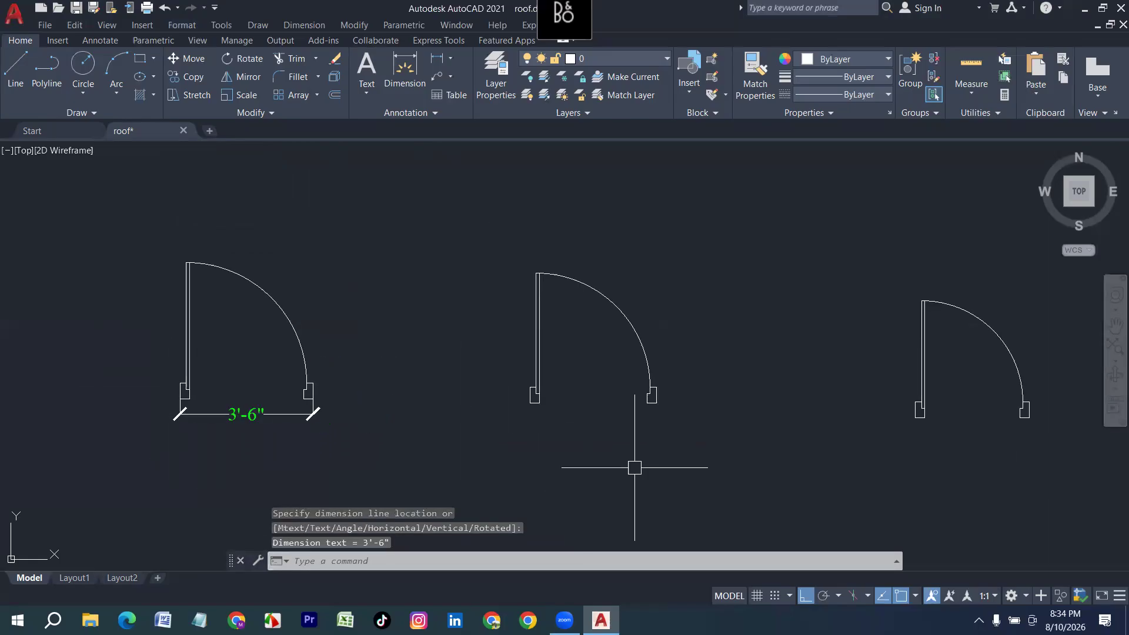
Add an aligned dimension below the 3'4" door between the outer bottom corners of its two frame profiles.
text(dal)
key(Return)
scroll(548, 406, up, 2)
click(526, 400)
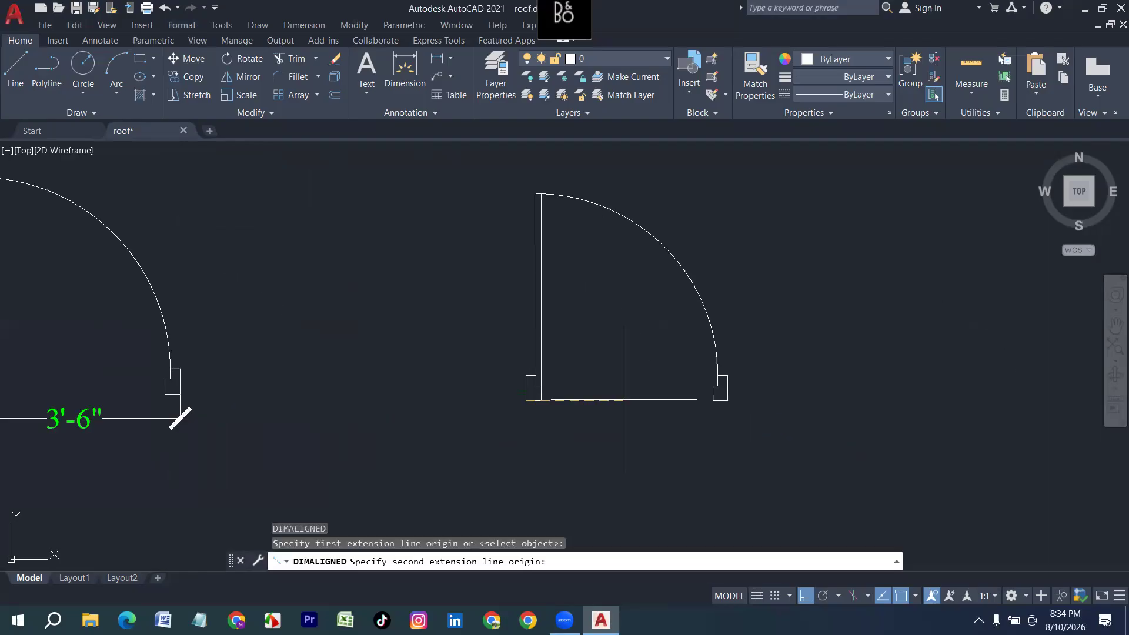
click(727, 400)
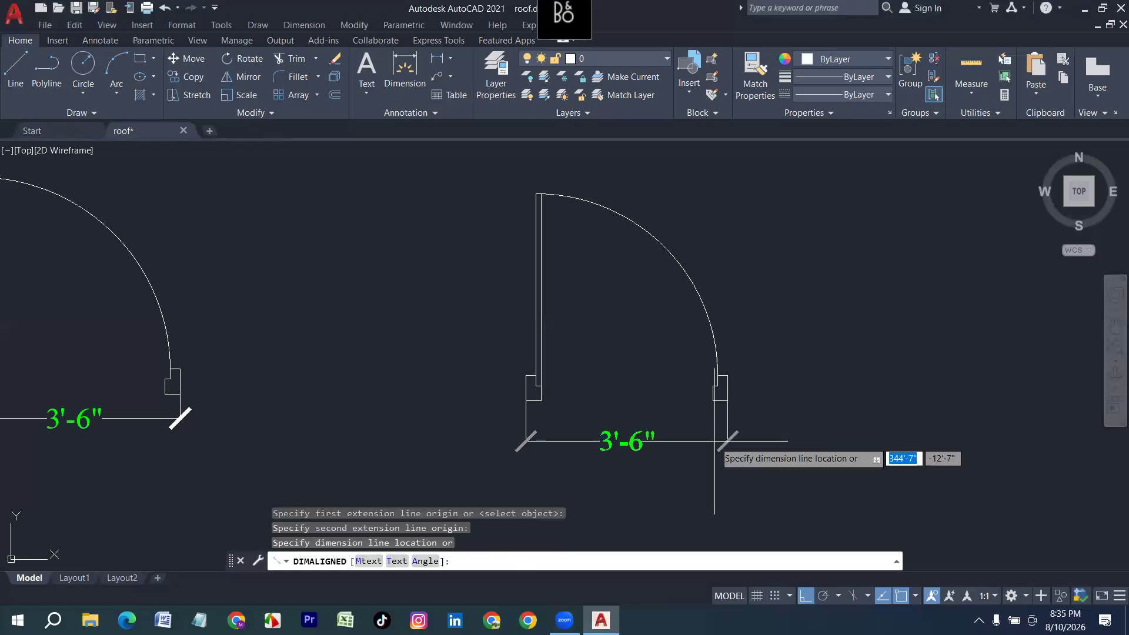
scroll(712, 439, down, 3)
click(673, 433)
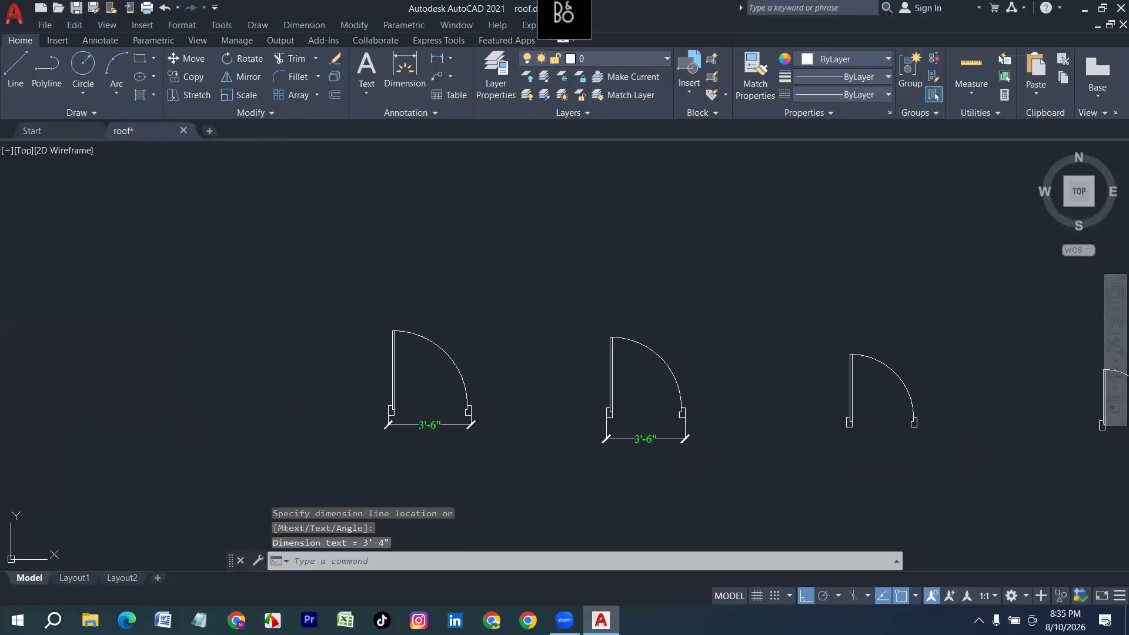
Dimension the overall width of the 3' door with the DIM command, placing the dimension line below its frame profiles.
middle_drag(776, 449, 342, 449)
scroll(479, 448, up, 2)
scroll(412, 436, down, 2)
scroll(368, 448, up, 2)
middle_drag(255, 445, 340, 450)
scroll(525, 430, up, 3)
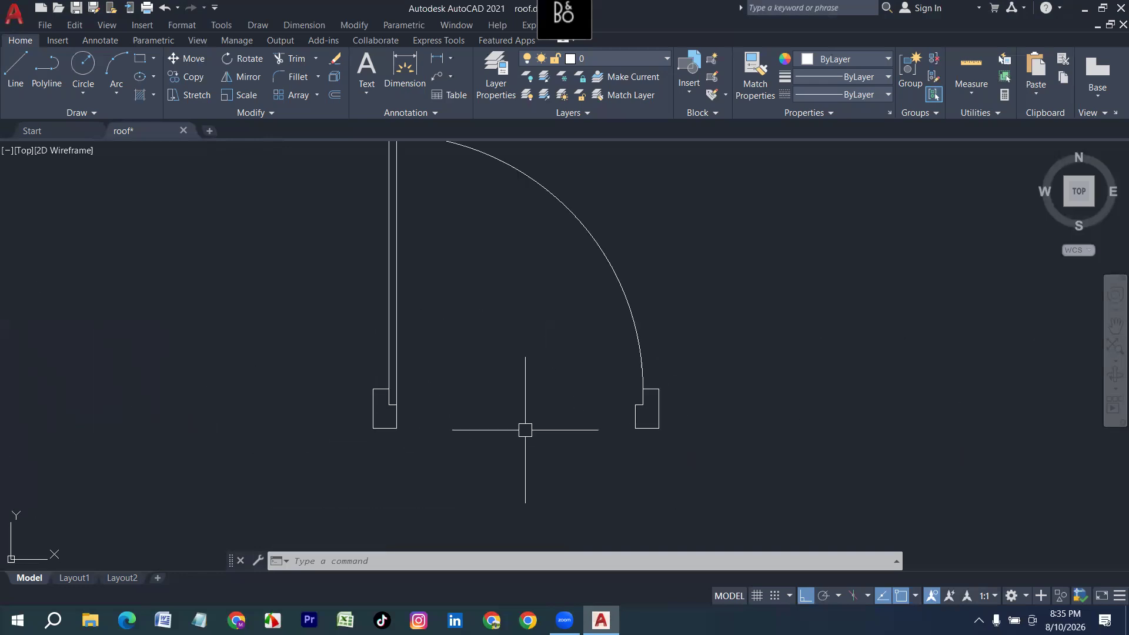
text(DIm)
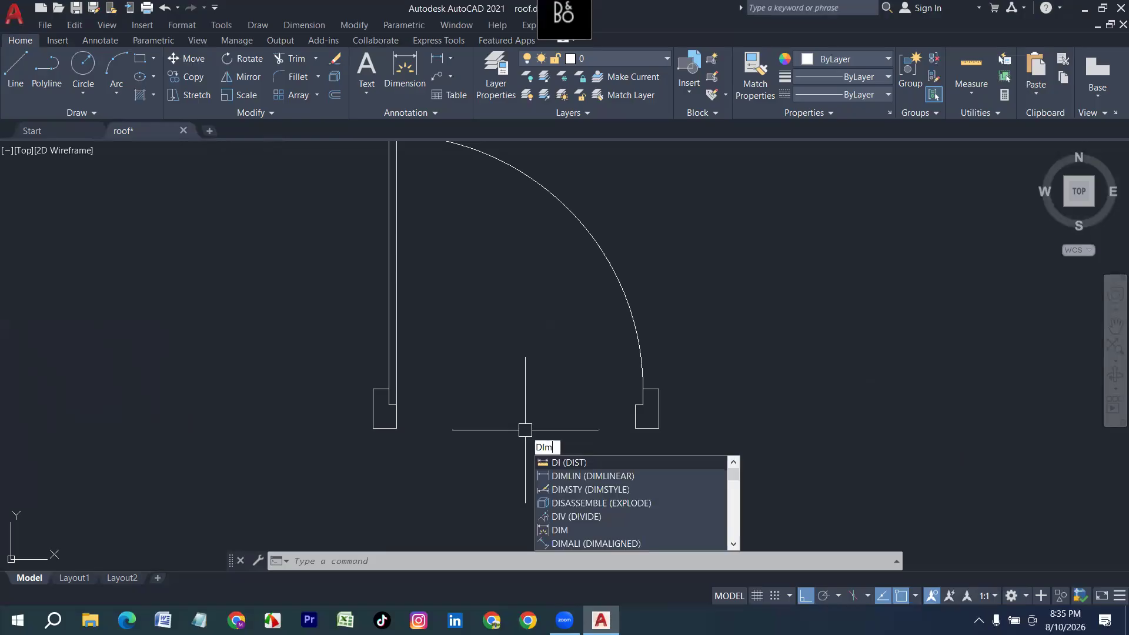
key(Return)
click(374, 428)
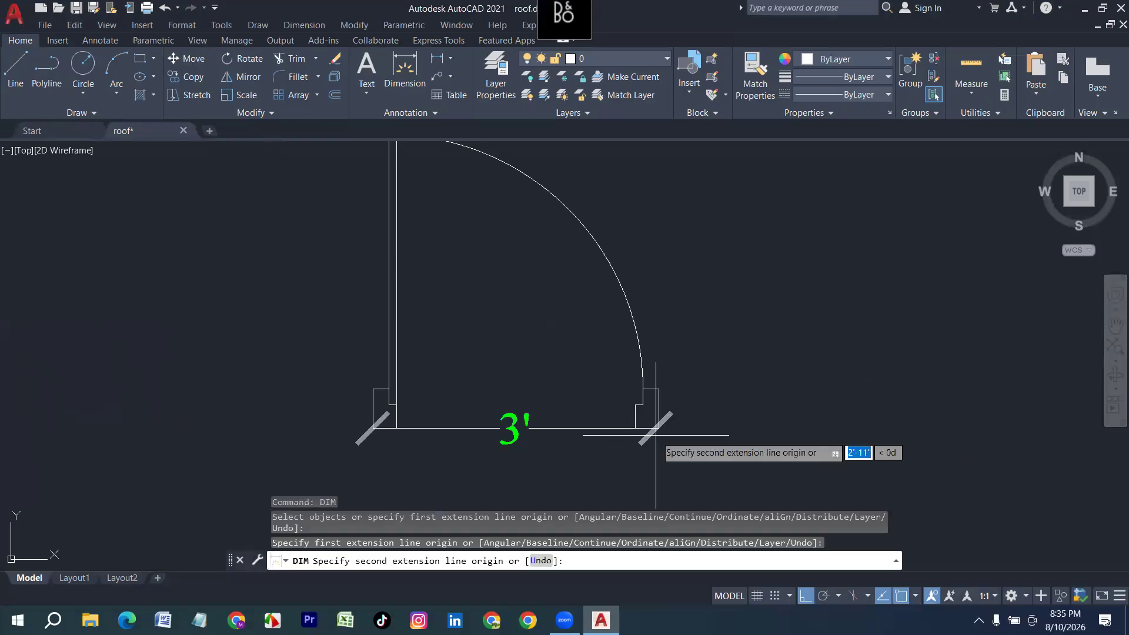
click(657, 428)
click(564, 445)
scroll(336, 433, down, 2)
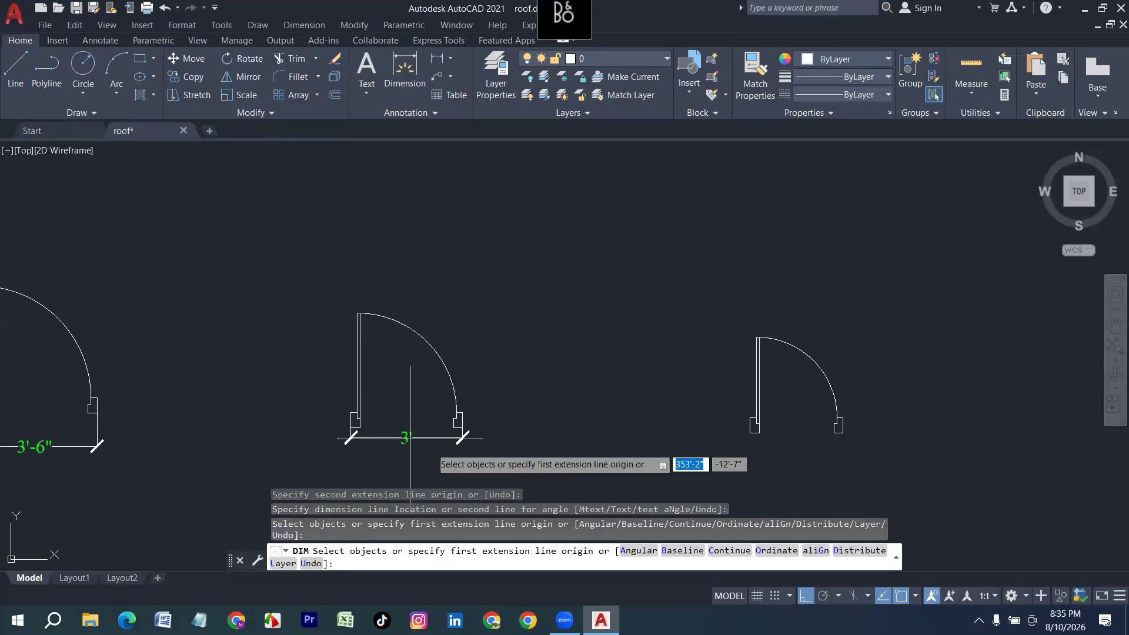
Dimension the overall width of the 2'6" door between its outer bottom corners, placing the dimension line below the frame.
middle_drag(637, 459, 393, 447)
scroll(508, 431, up, 2)
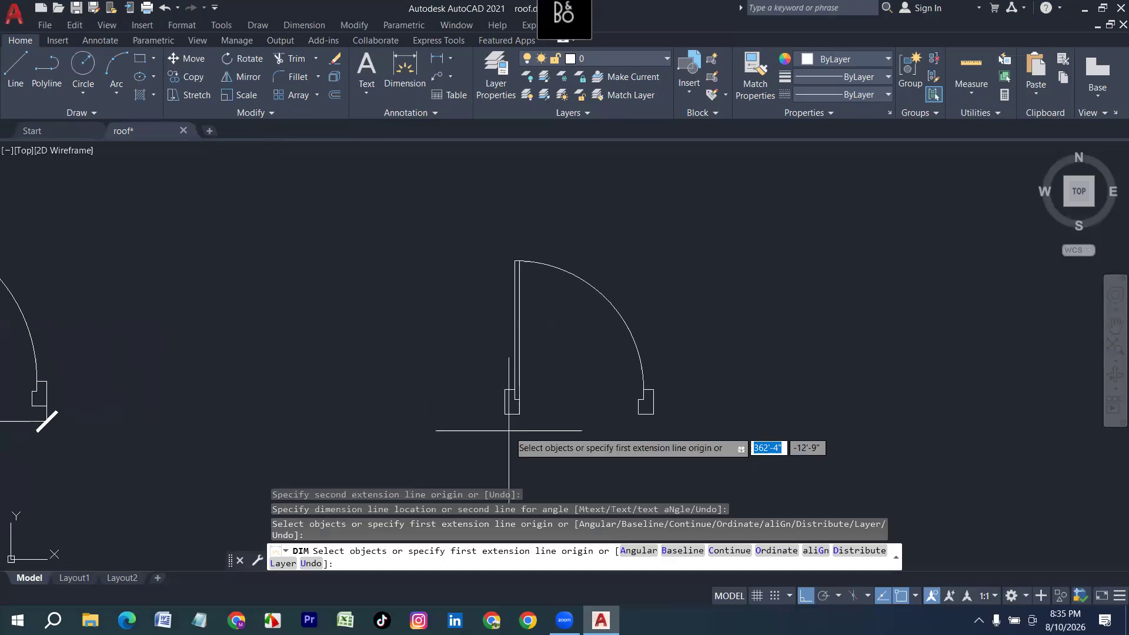
click(504, 414)
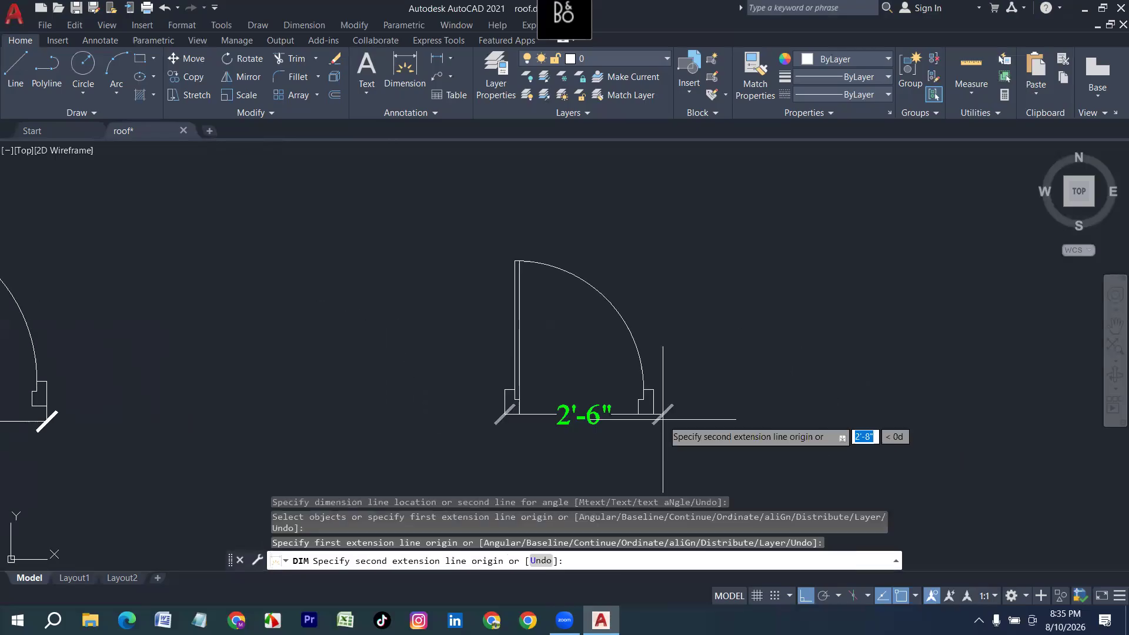
click(653, 414)
click(652, 435)
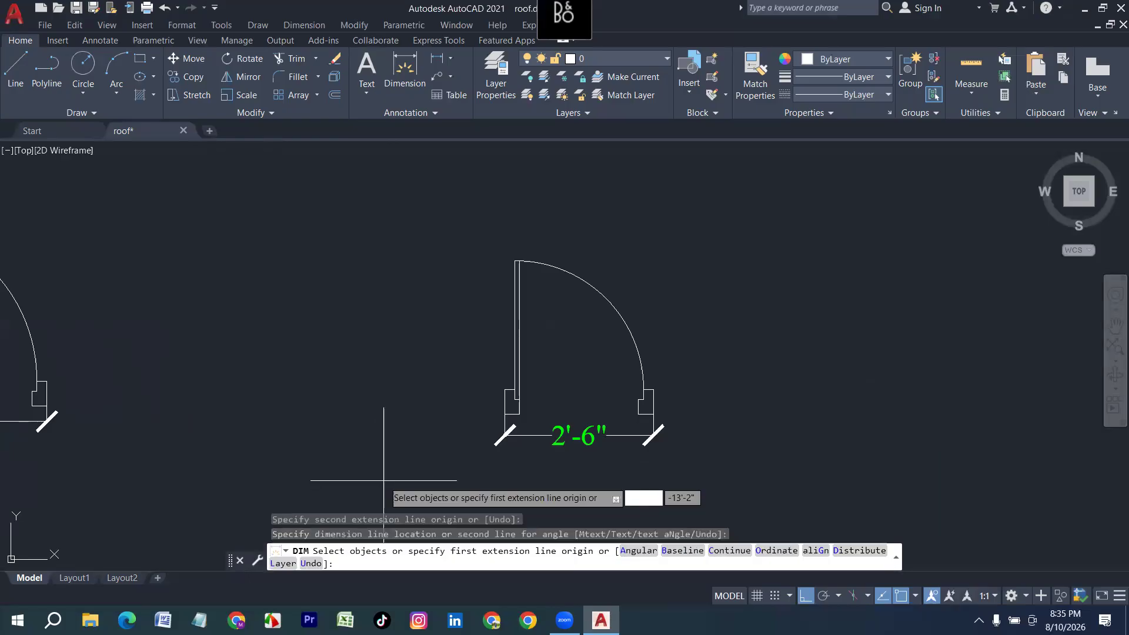
Delete the existing width dimension below the 3'4" door, the second door in the row.
scroll(419, 455, down, 4)
middle_drag(419, 455, 689, 411)
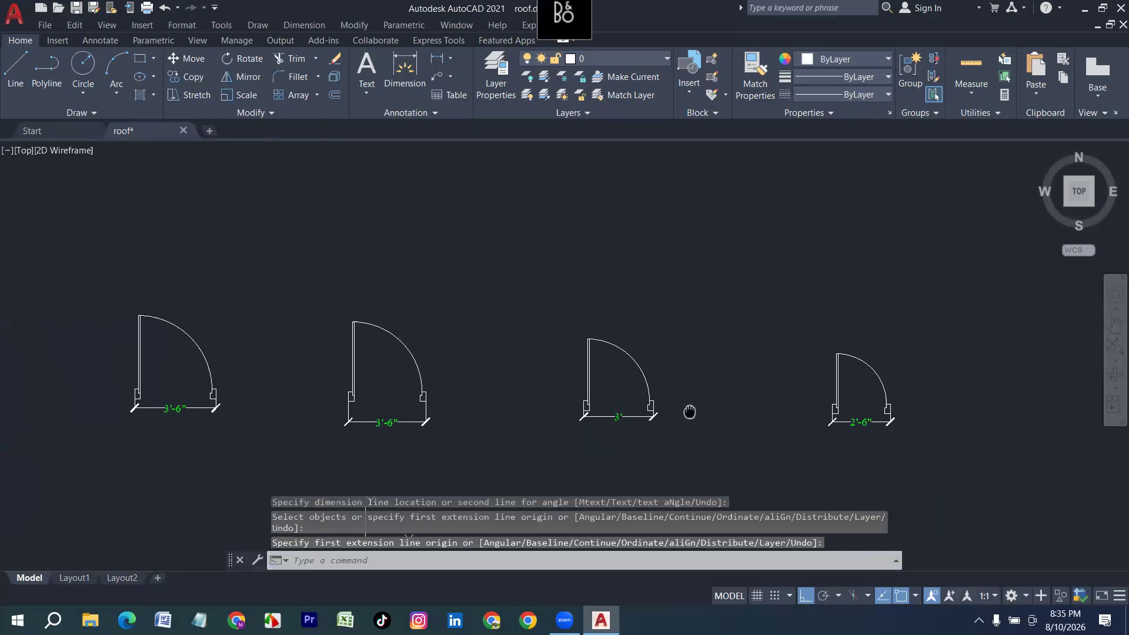
scroll(345, 428, up, 2)
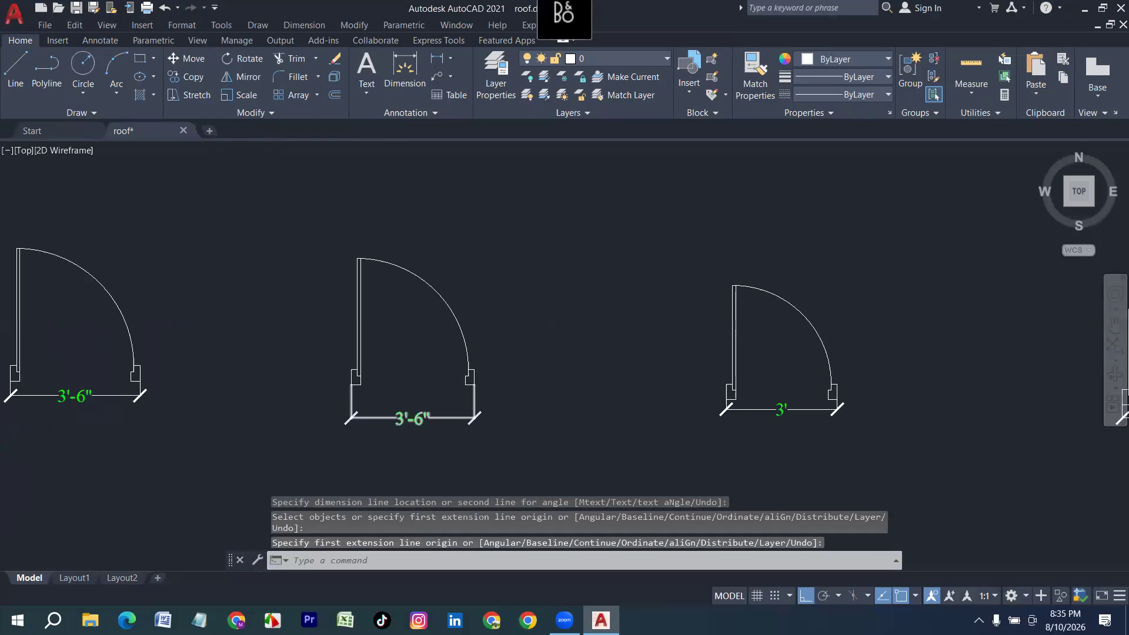
scroll(394, 421, up, 2)
click(570, 448)
click(385, 416)
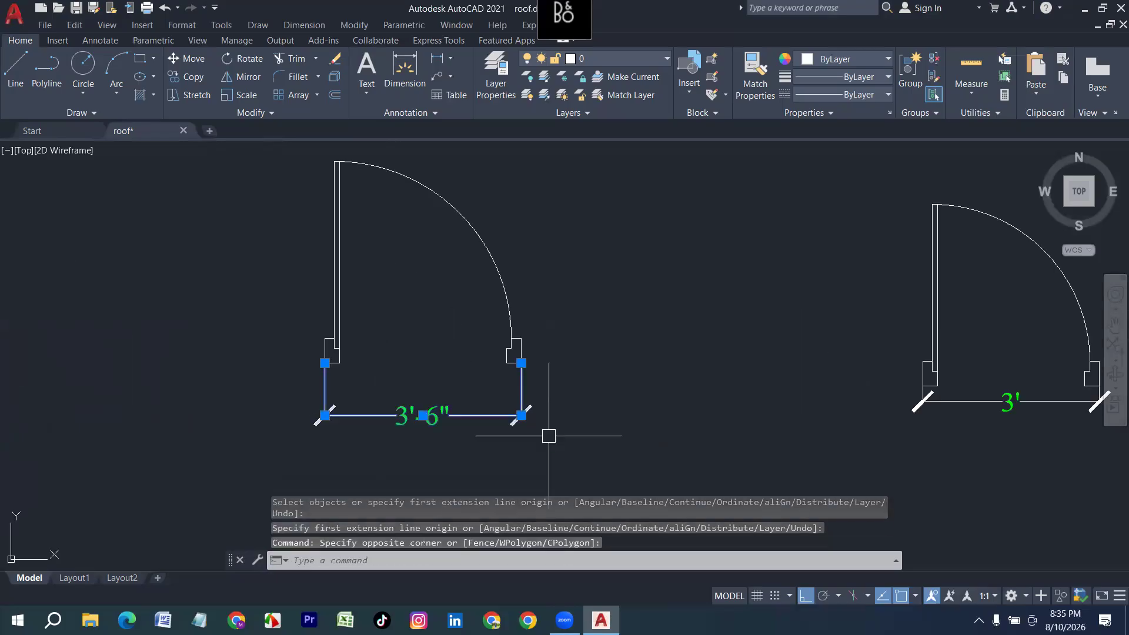
key(Delete)
Move the 3'4" door's right-hand frame profile 2" horizontally toward the leaf, using its outer bottom corner as base point.
scroll(524, 350, up, 3)
click(548, 413)
click(438, 320)
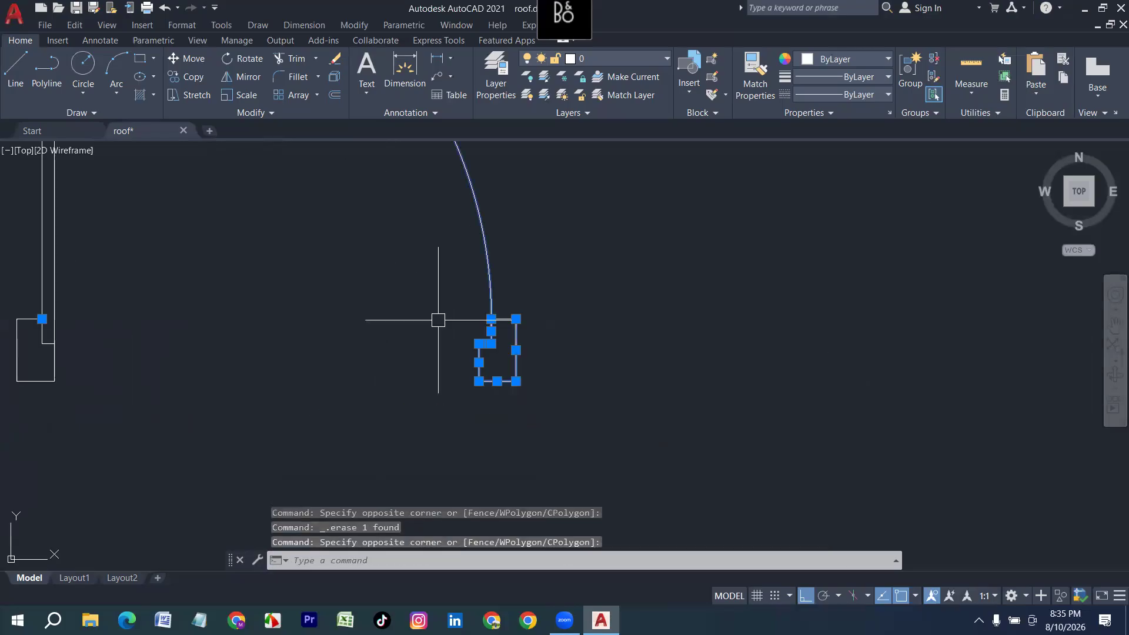
key(Escape)
scroll(441, 324, down, 2)
click(444, 328)
click(532, 456)
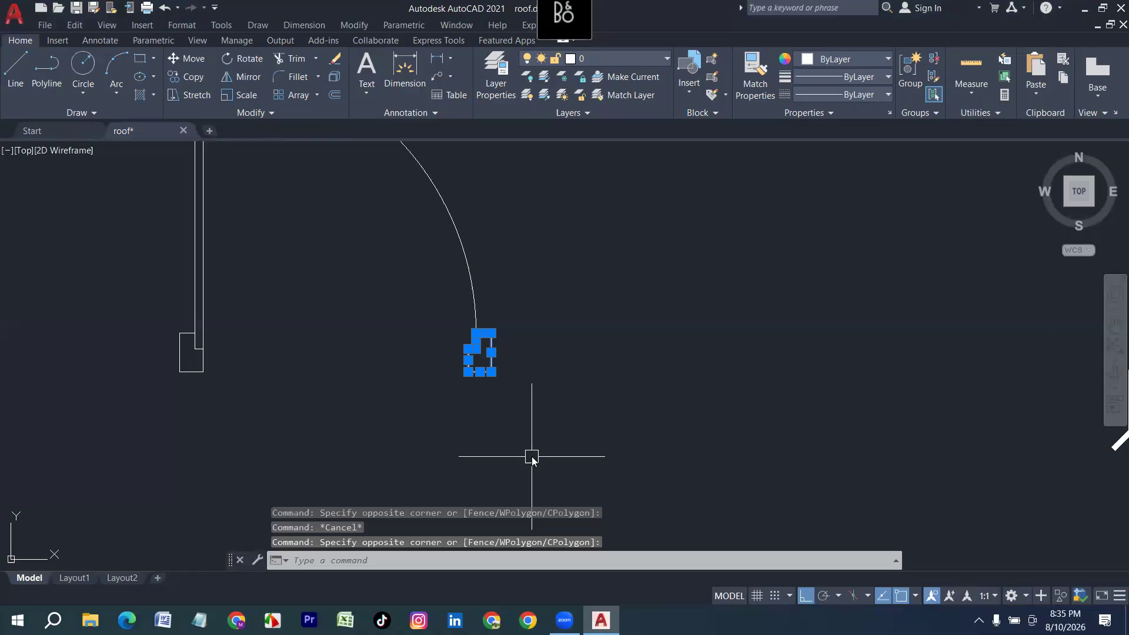
text(m)
key(Return)
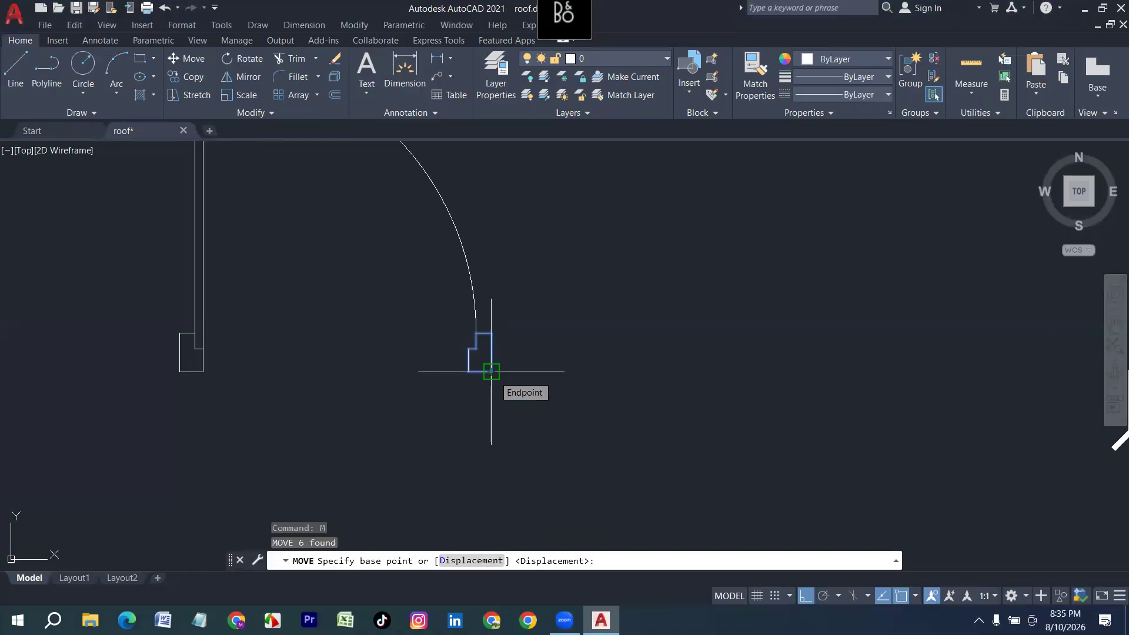
click(491, 371)
text(2)
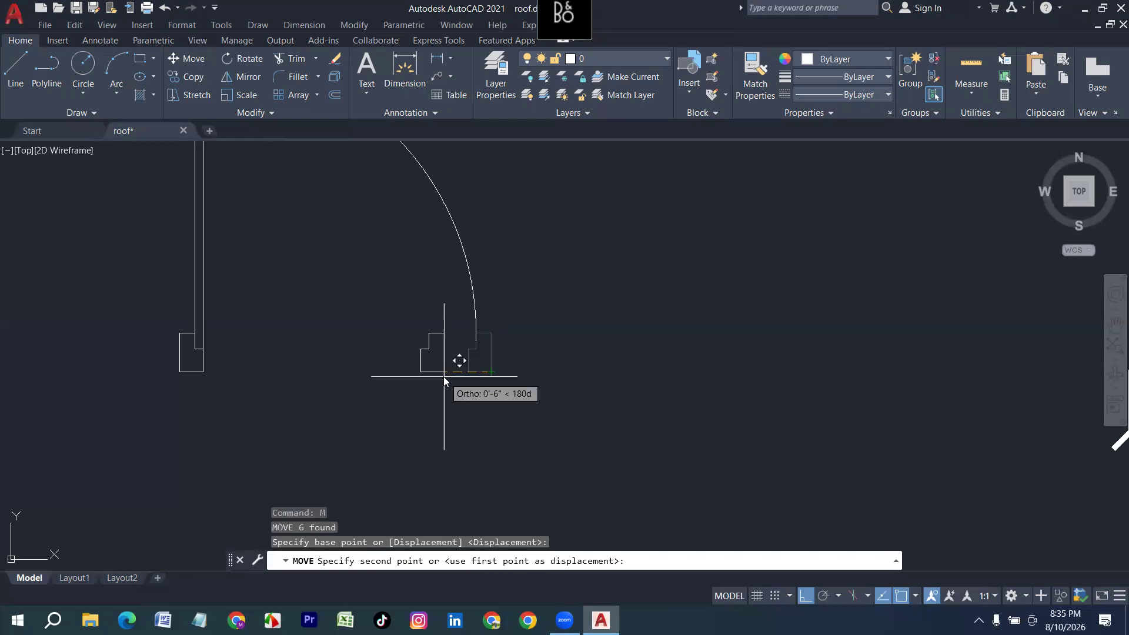
key(Return)
Stretch the lower end of the 3'4" door's swing arc to the top inner corner of the moved frame profile.
click(486, 326)
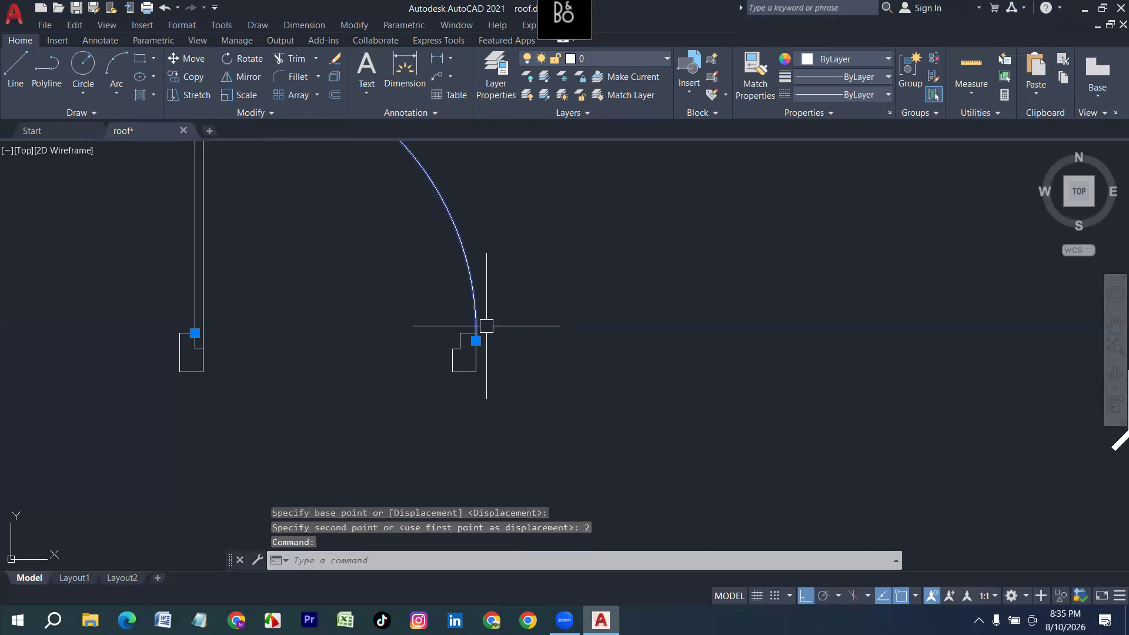
click(475, 341)
scroll(477, 340, up, 2)
scroll(466, 338, up, 2)
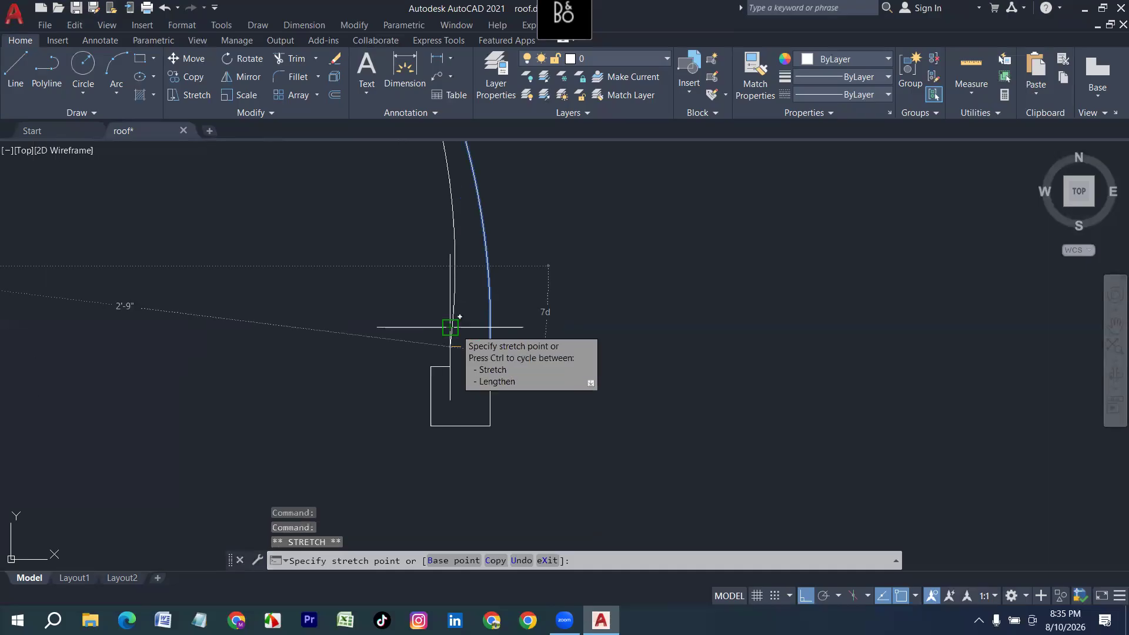
key(Escape)
scroll(490, 422, down, 5)
scroll(429, 409, up, 2)
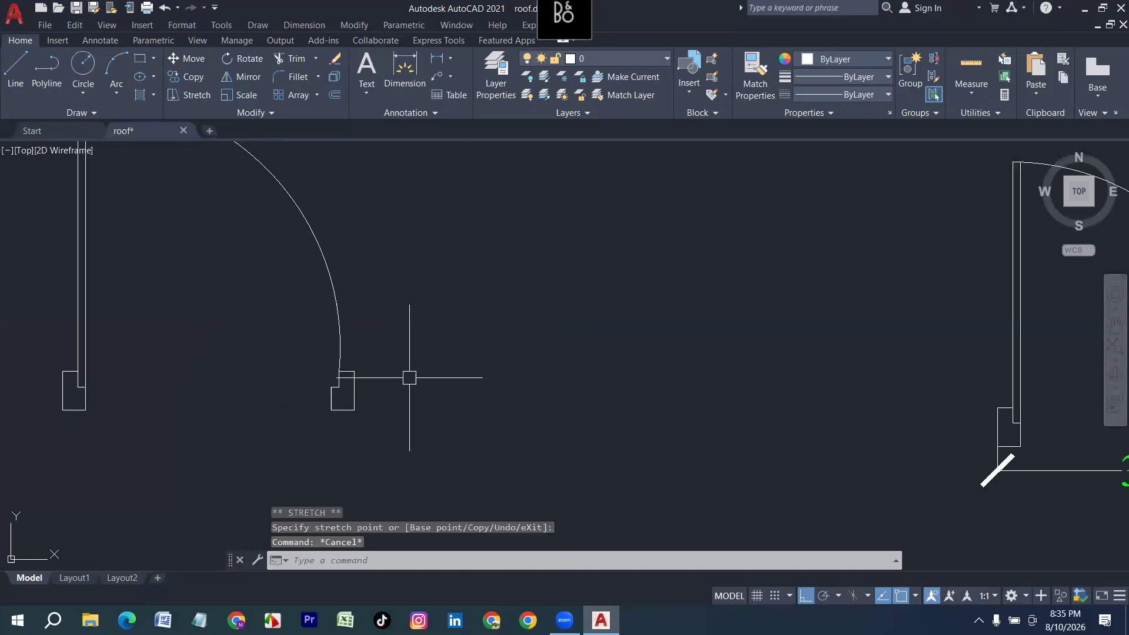
click(335, 323)
scroll(347, 387, up, 3)
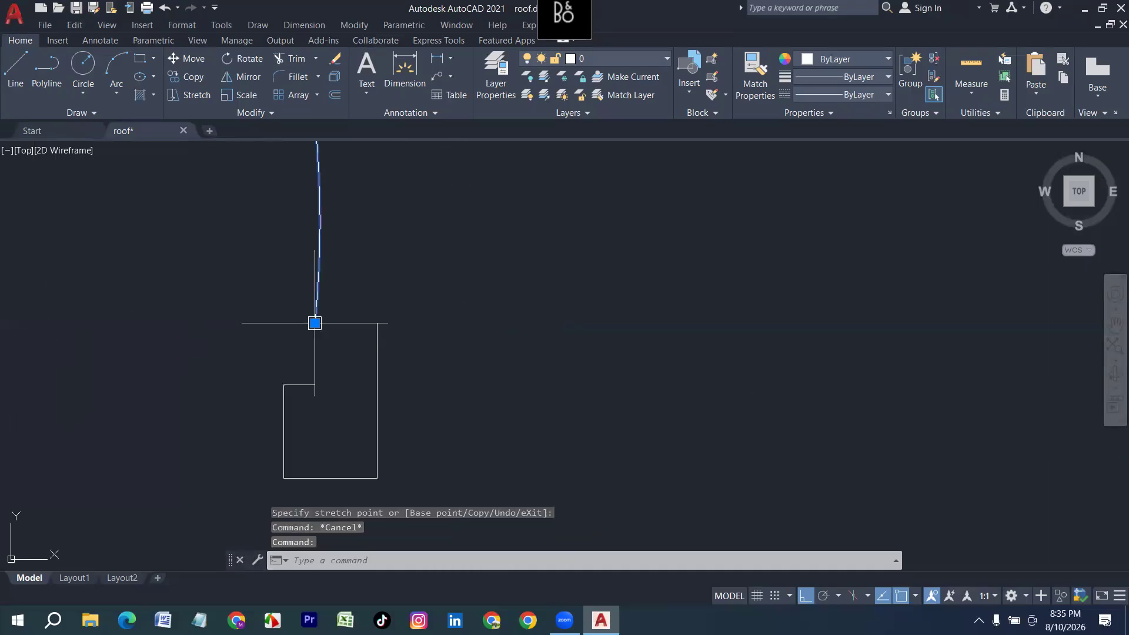
click(314, 323)
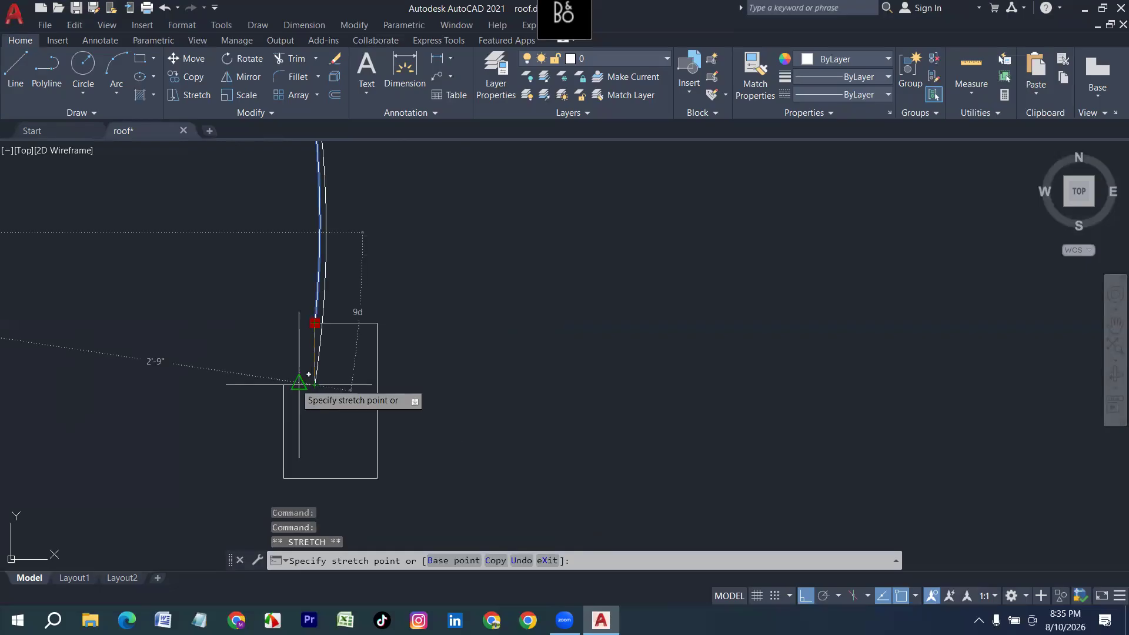
key(Escape)
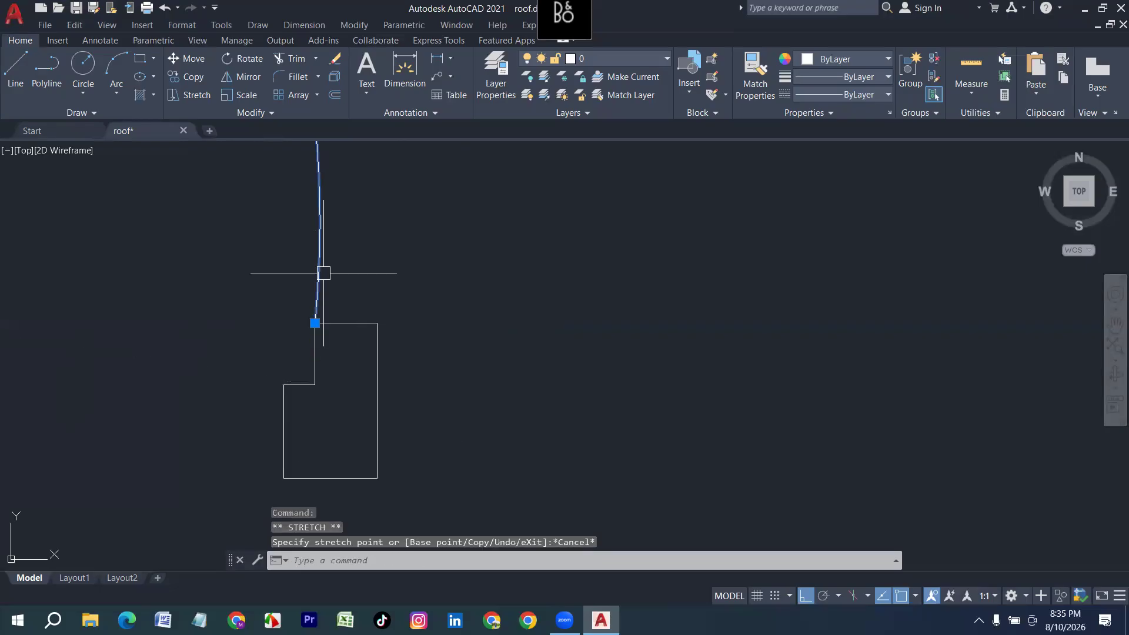
scroll(347, 411, down, 5)
key(Escape)
scroll(412, 386, down, 4)
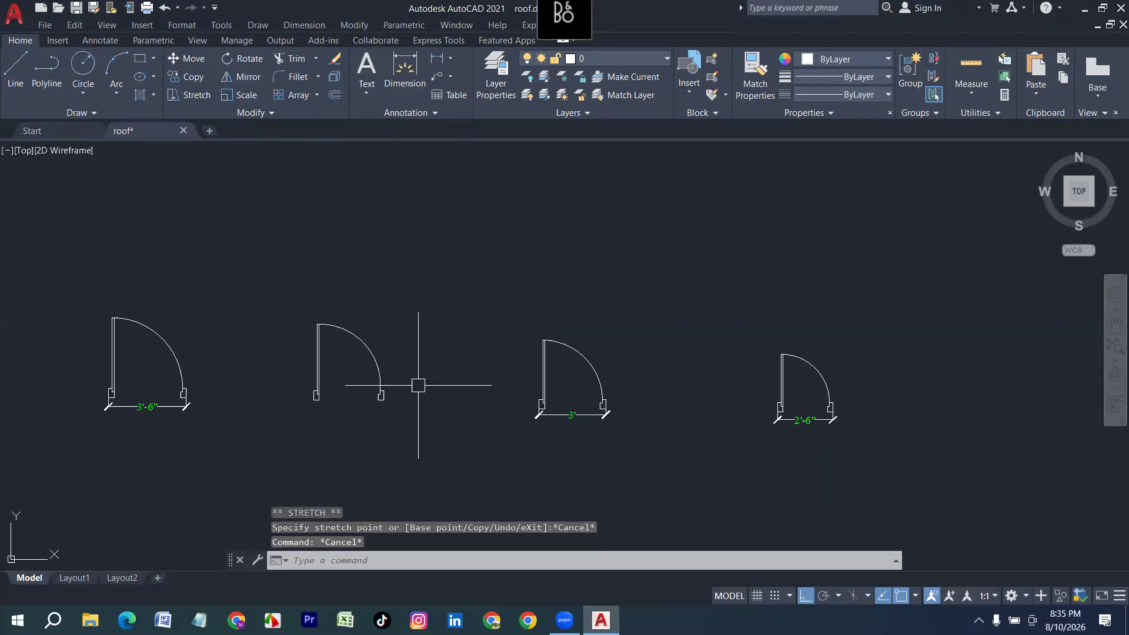
Add a linear dimension below the modified second door between the outer bottom corners of its two frame profiles.
middle_drag(336, 424, 220, 432)
key(Escape)
scroll(211, 428, up, 3)
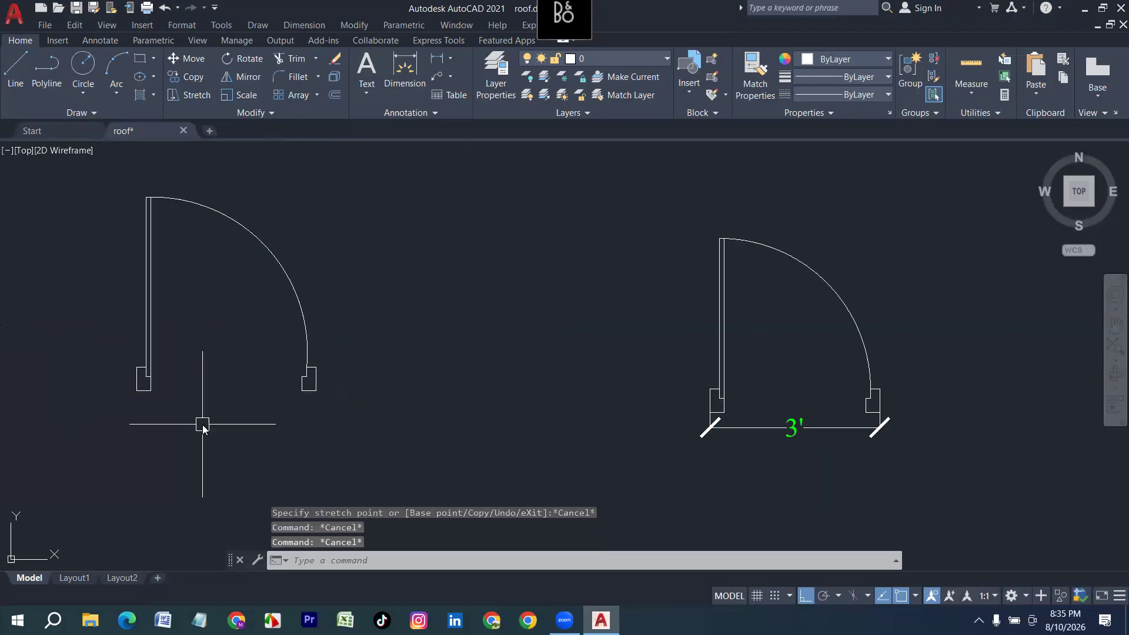
text(DLi)
key(Return)
scroll(139, 395, up, 3)
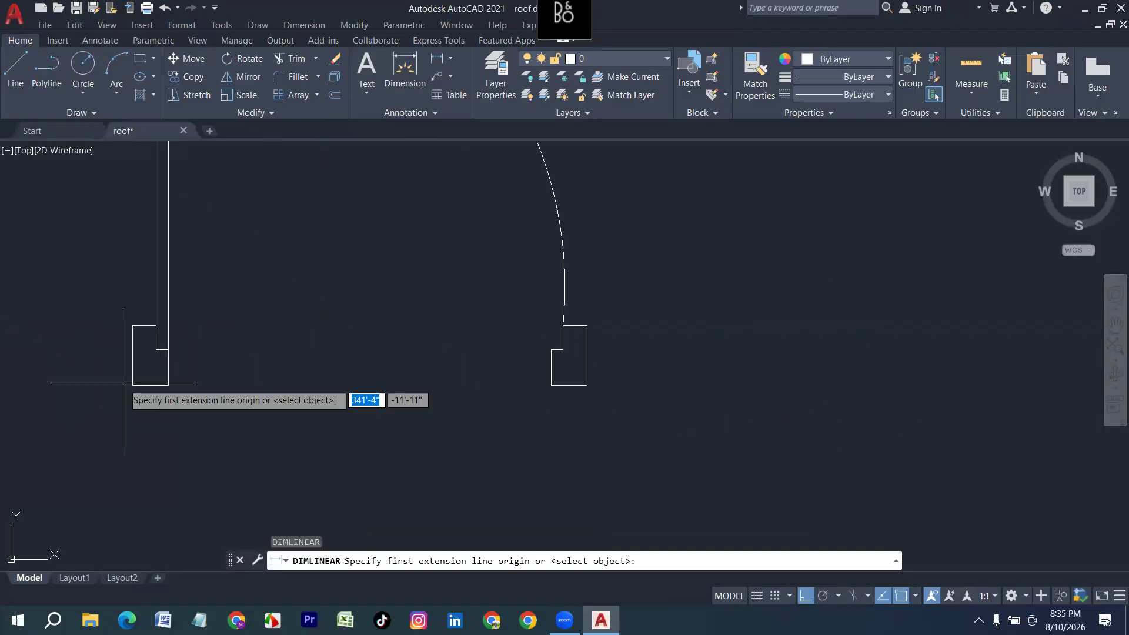
click(132, 385)
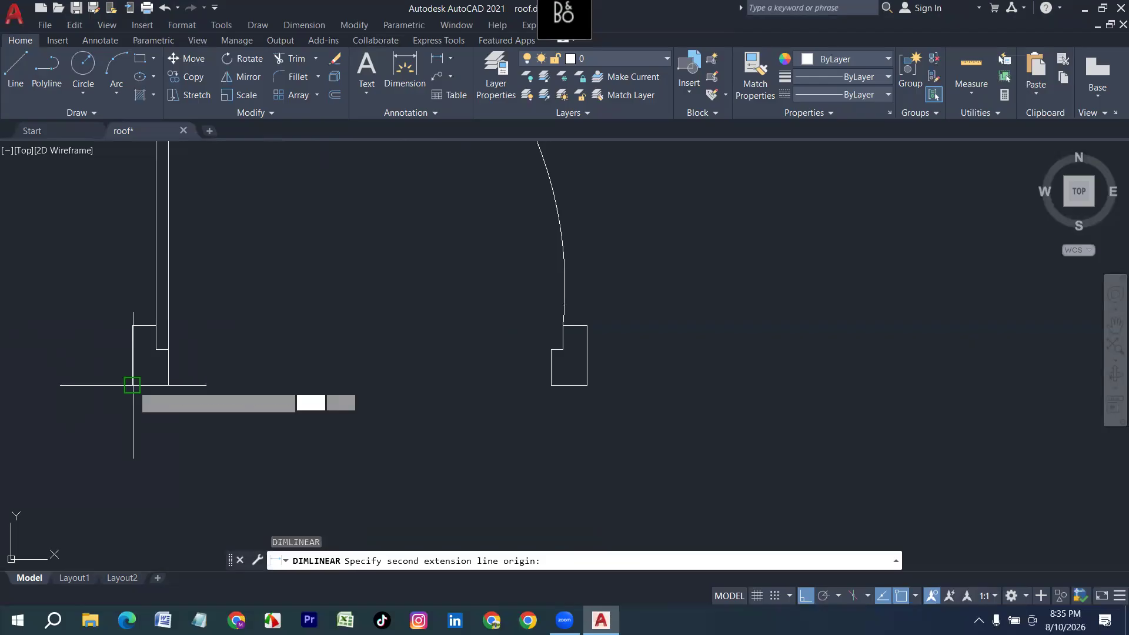
click(591, 385)
scroll(543, 440, down, 5)
scroll(591, 437, up, 4)
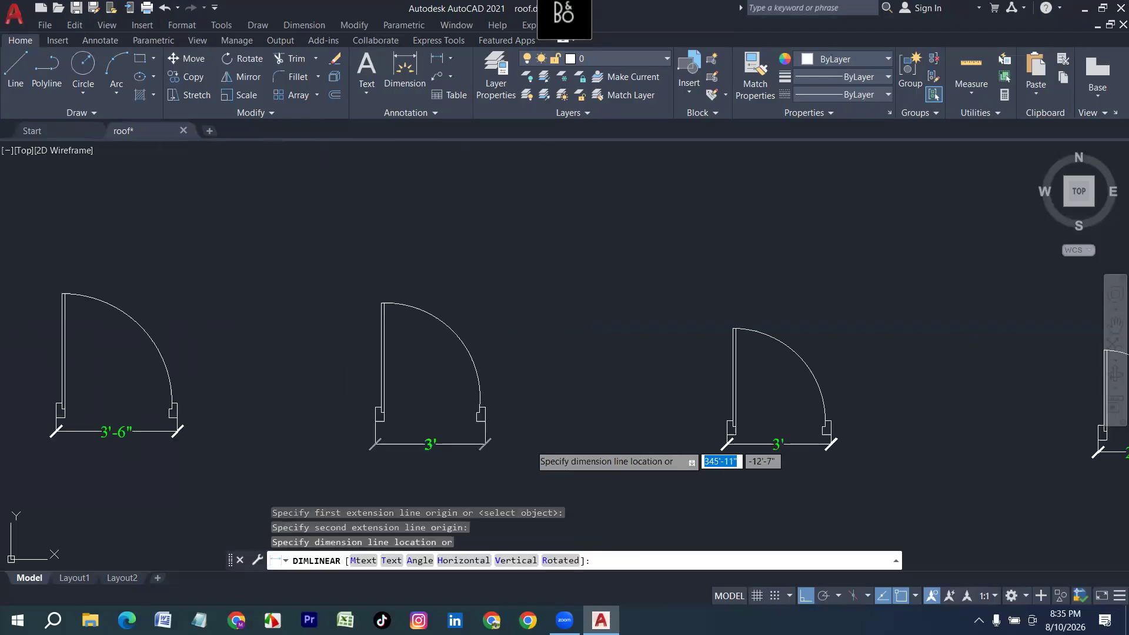
scroll(510, 444, up, 2)
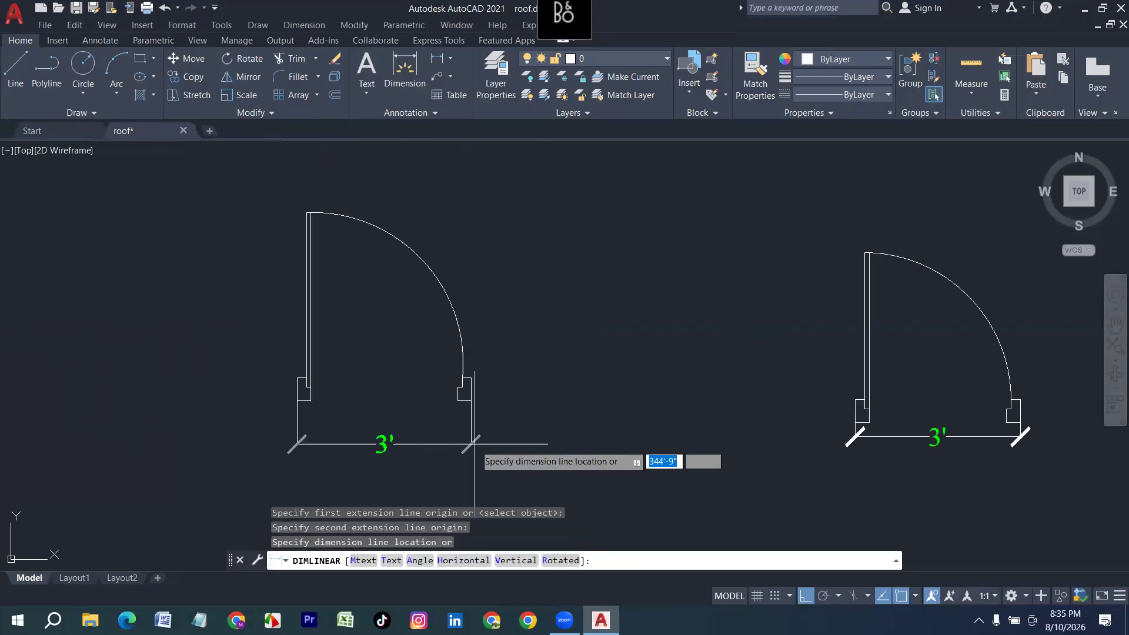
click(427, 430)
key(Escape)
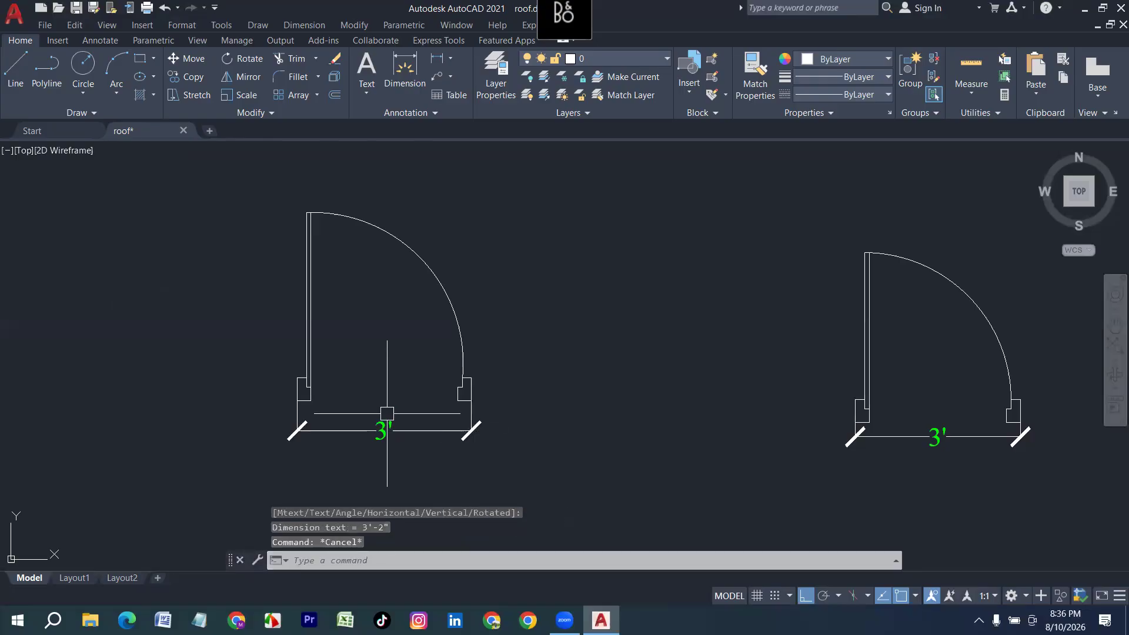
Draw a 3'4" horizontal check line from the left frame profile's outer bottom corner, followed by a vertical segment upward.
scroll(387, 413, down, 2)
scroll(389, 406, up, 3)
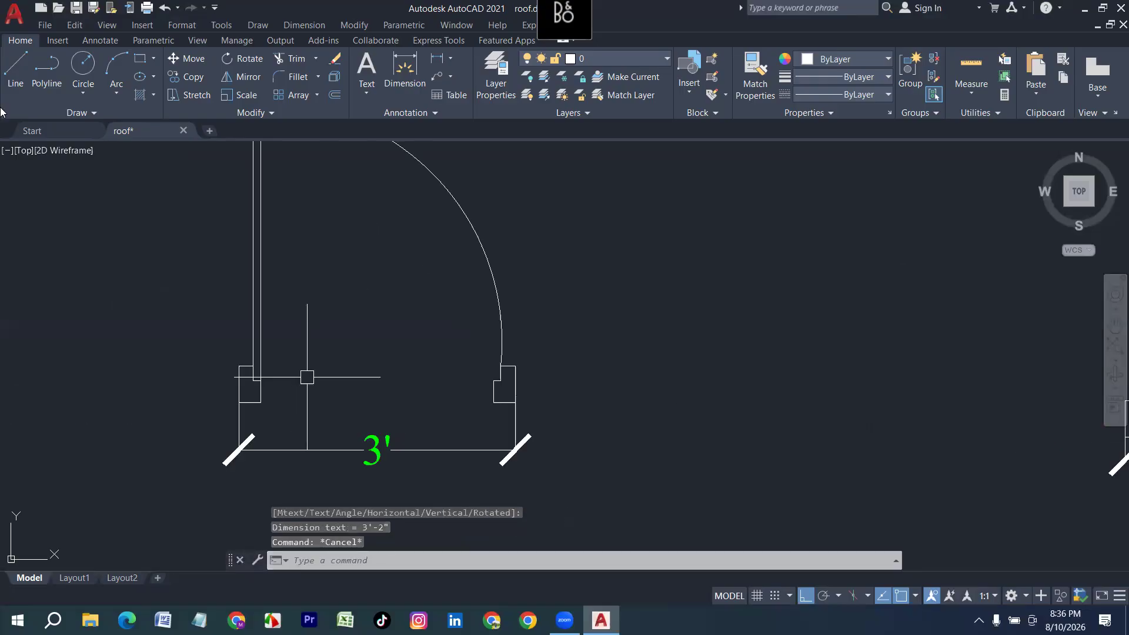
text(l)
key(Return)
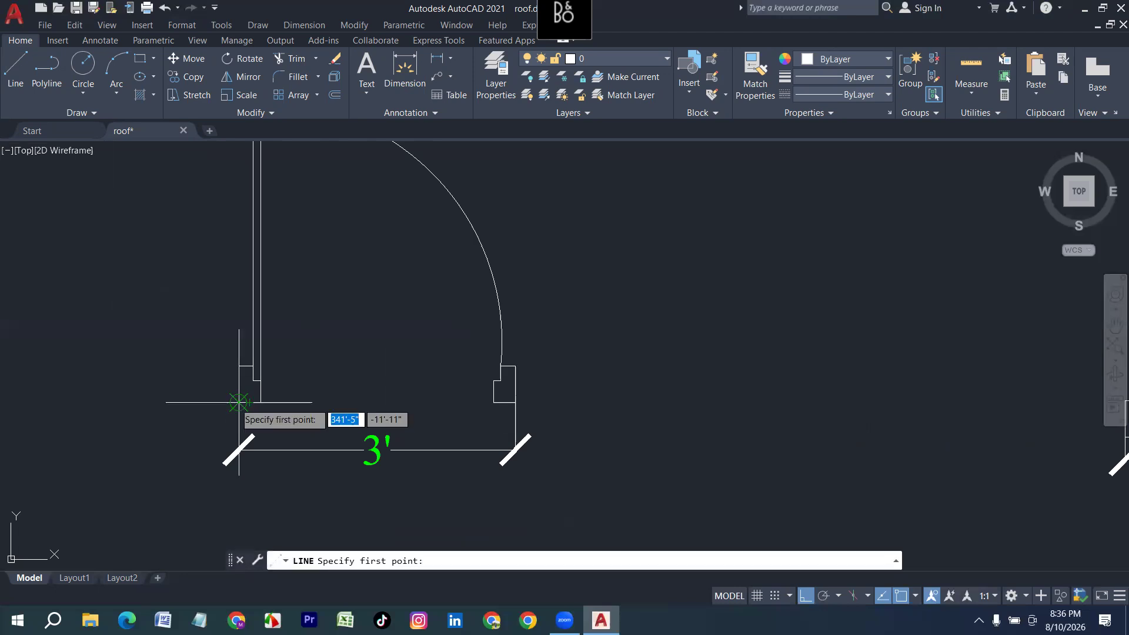
click(238, 403)
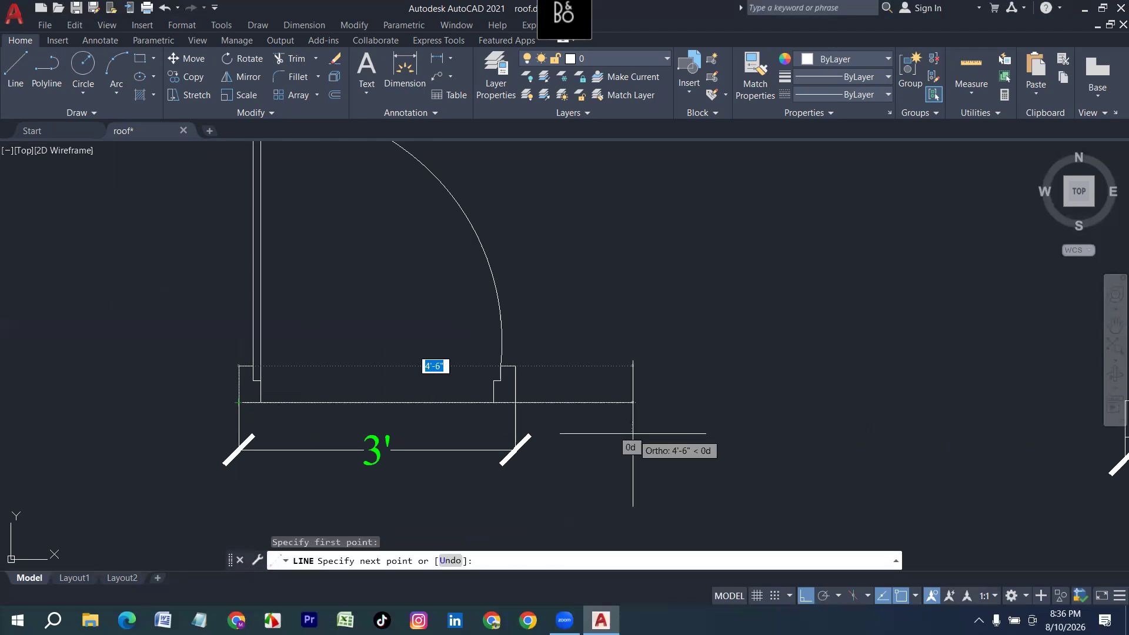
text(3'4)
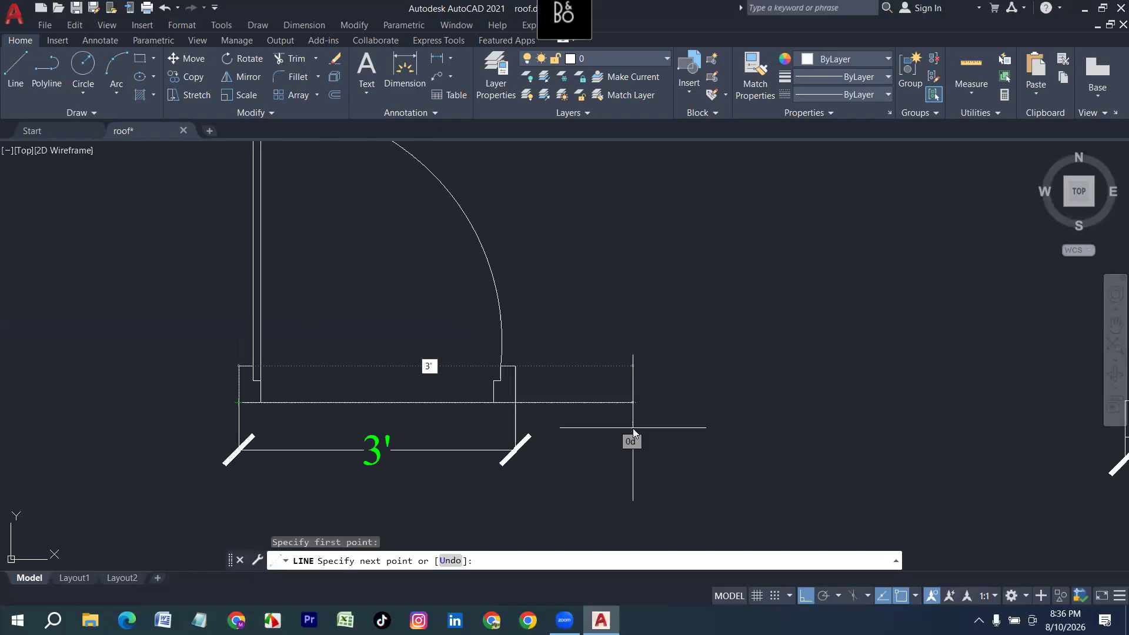
key(Return)
click(604, 269)
key(Return)
scroll(548, 384, up, 4)
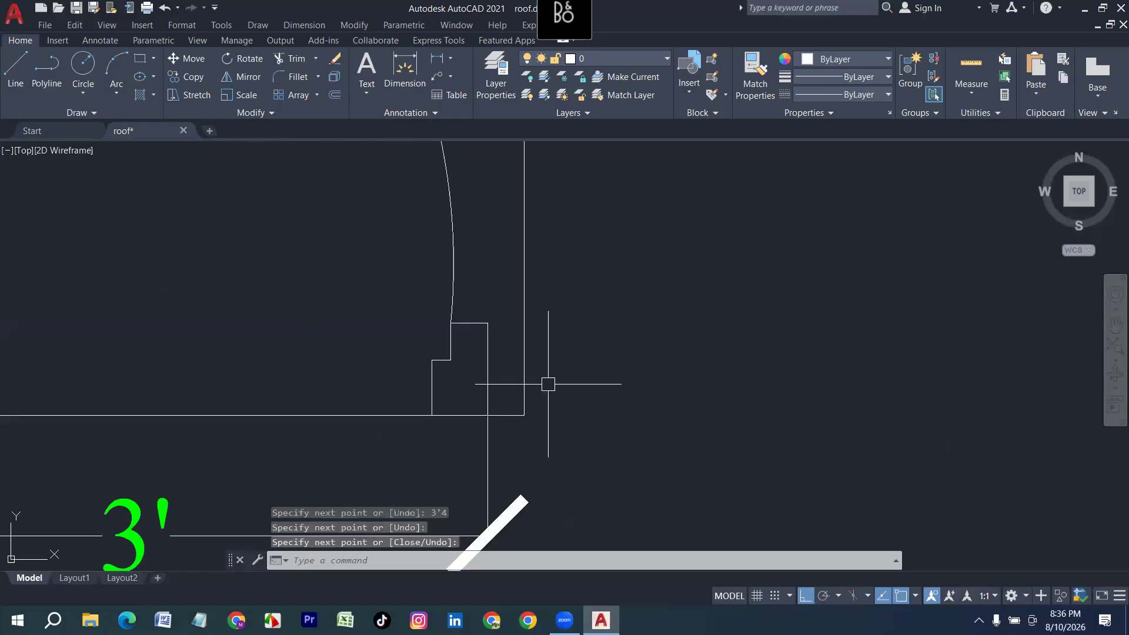
click(488, 370)
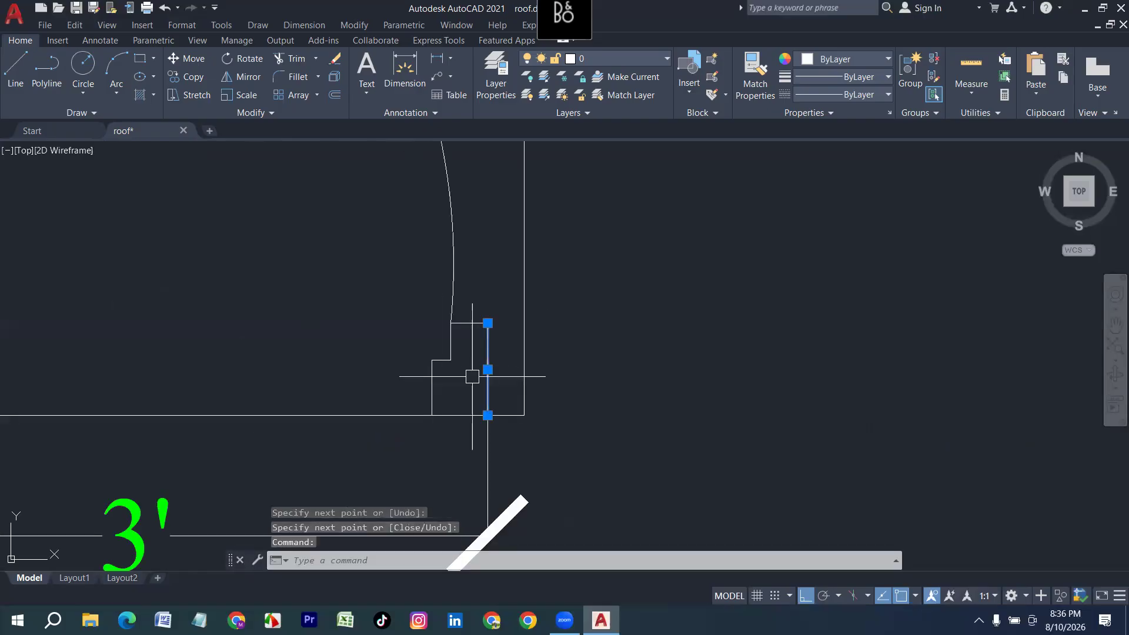
click(466, 325)
click(453, 351)
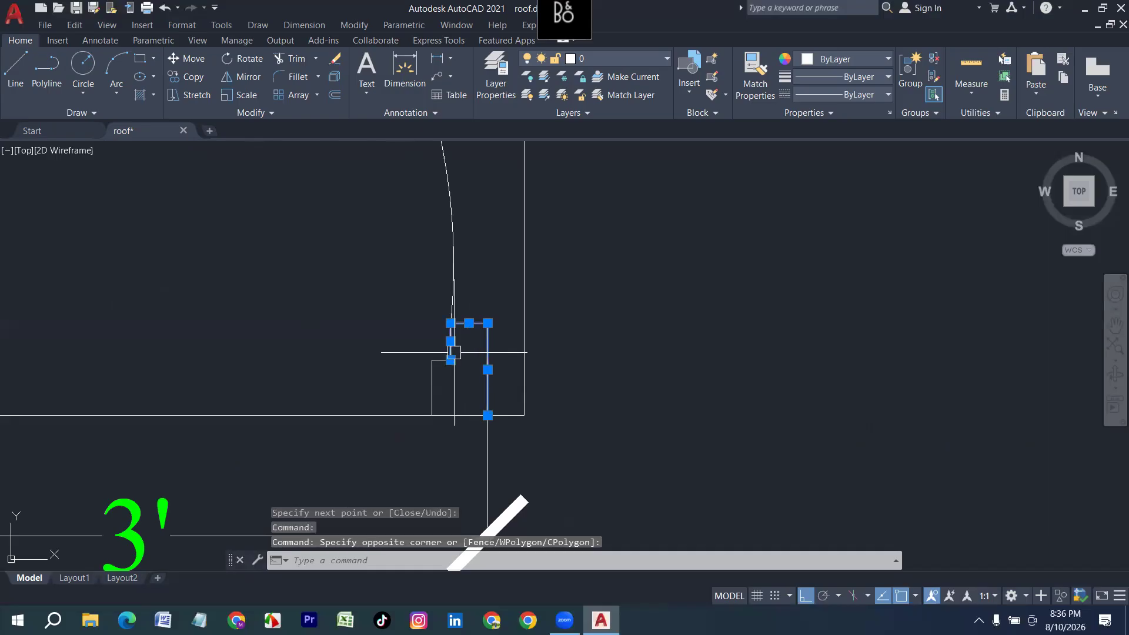
click(433, 378)
key(Escape)
scroll(433, 379, down, 5)
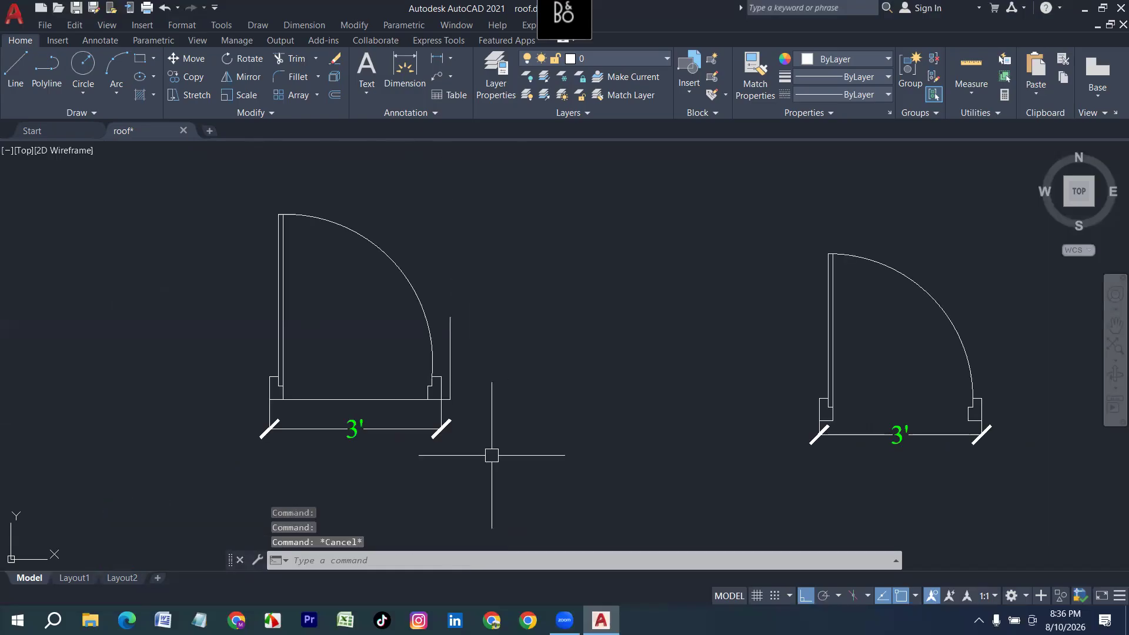
Undo the check lines, the new linear dimension, the swing arc stretch and the frame profile move on the second door.
key(ctrl+z)
key(ctrl+z)
key(ctrl+z)
key(ctrl+z)
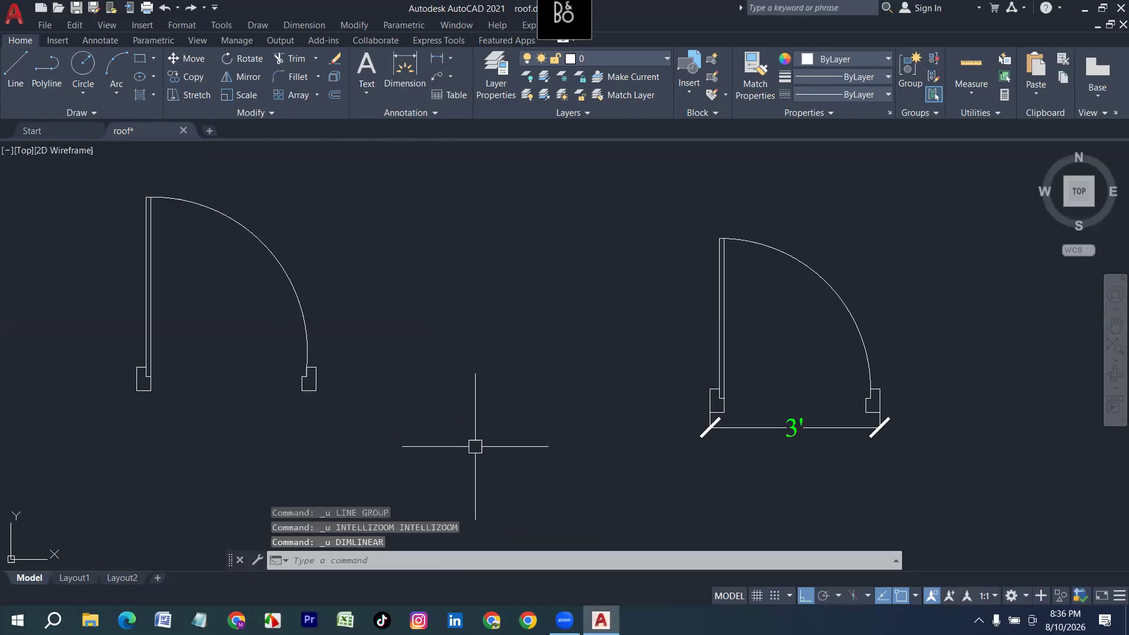
scroll(391, 429, down, 2)
key(ctrl+z)
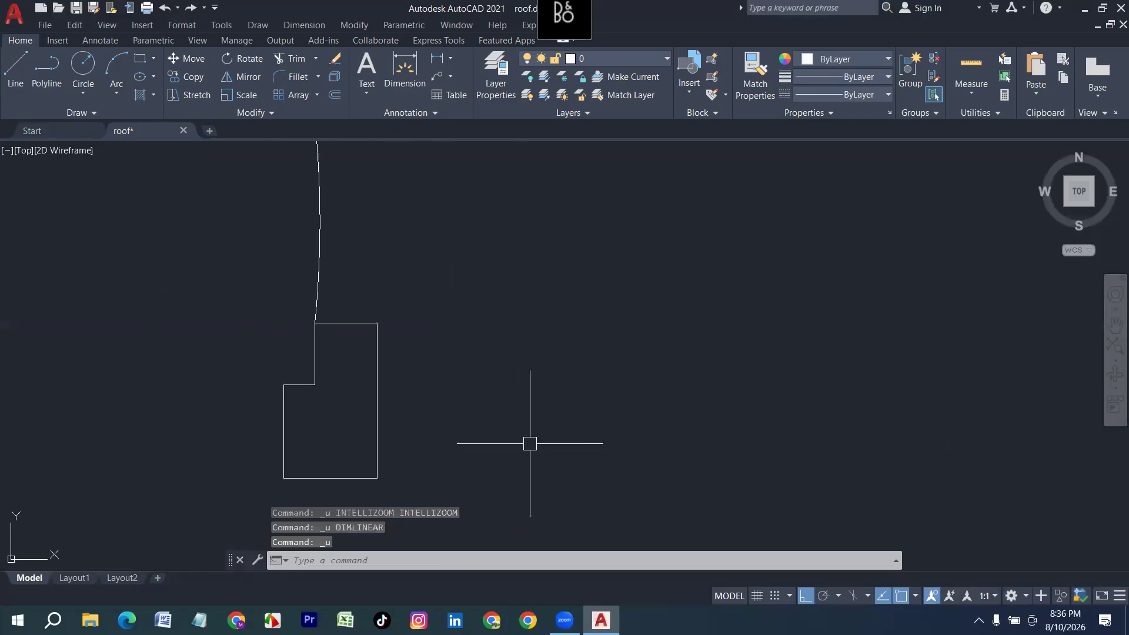
key(ctrl+z)
key(ctrl+z)
key(ctrl+z)
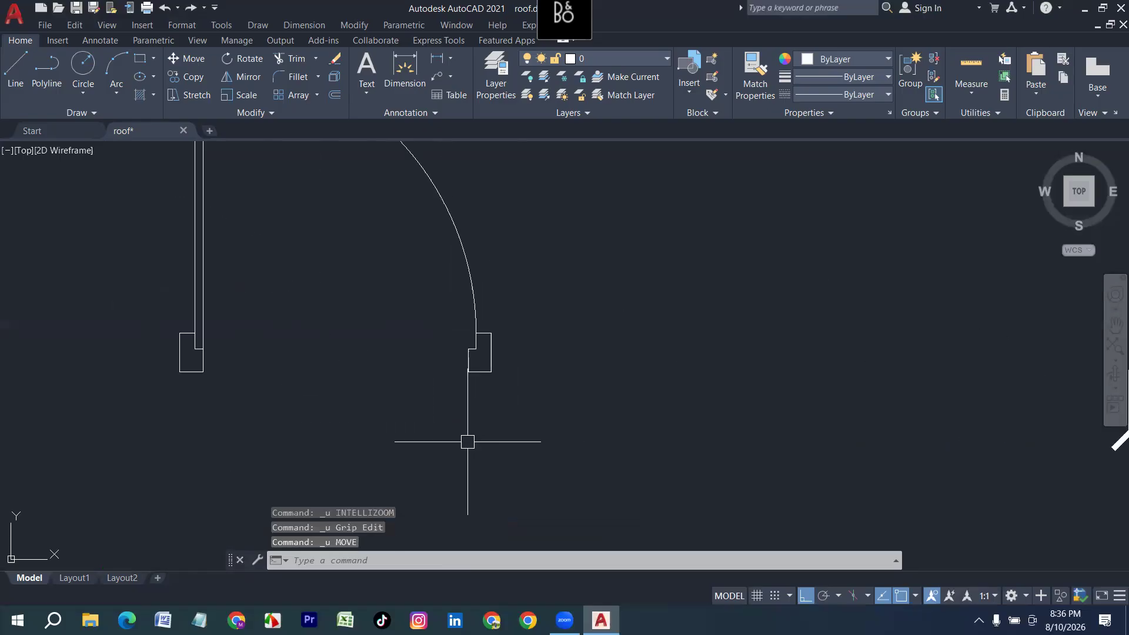
key(Escape)
Add a linear dimension below the restored 3'4" door between the outer bottom corners of its two frame profiles.
scroll(397, 412, down, 2)
middle_drag(303, 435, 451, 444)
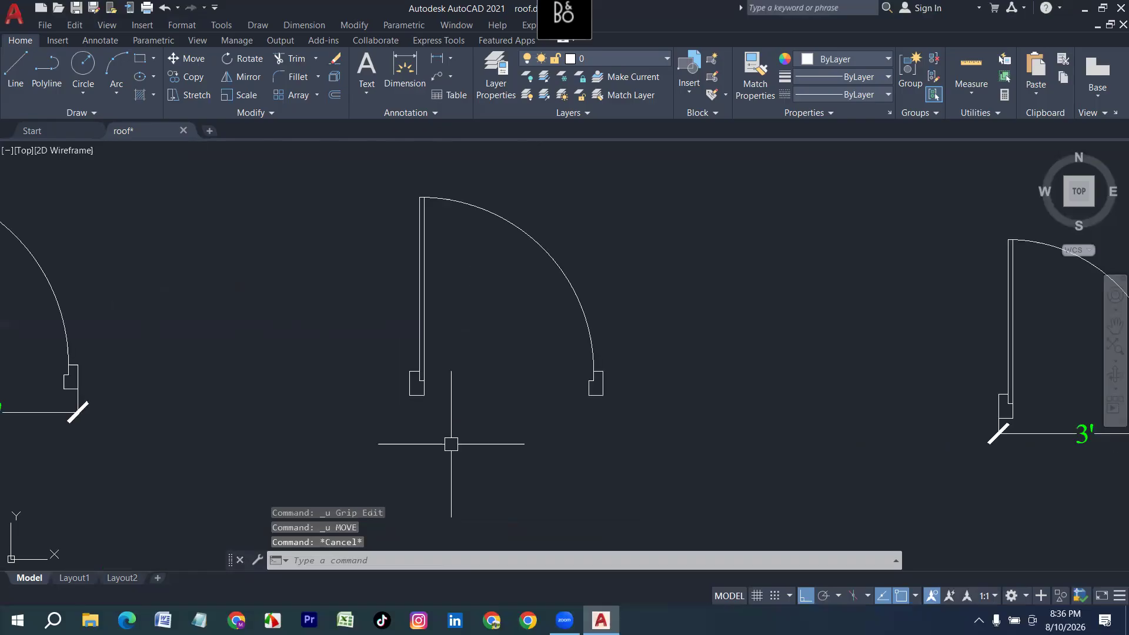
text(dli)
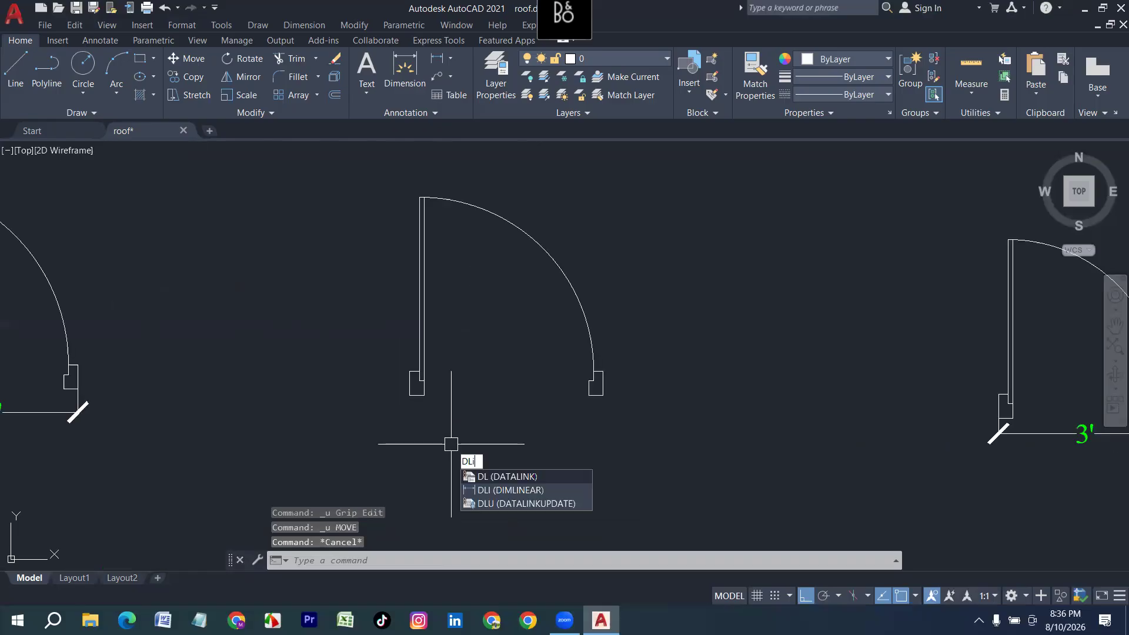
key(Return)
click(411, 396)
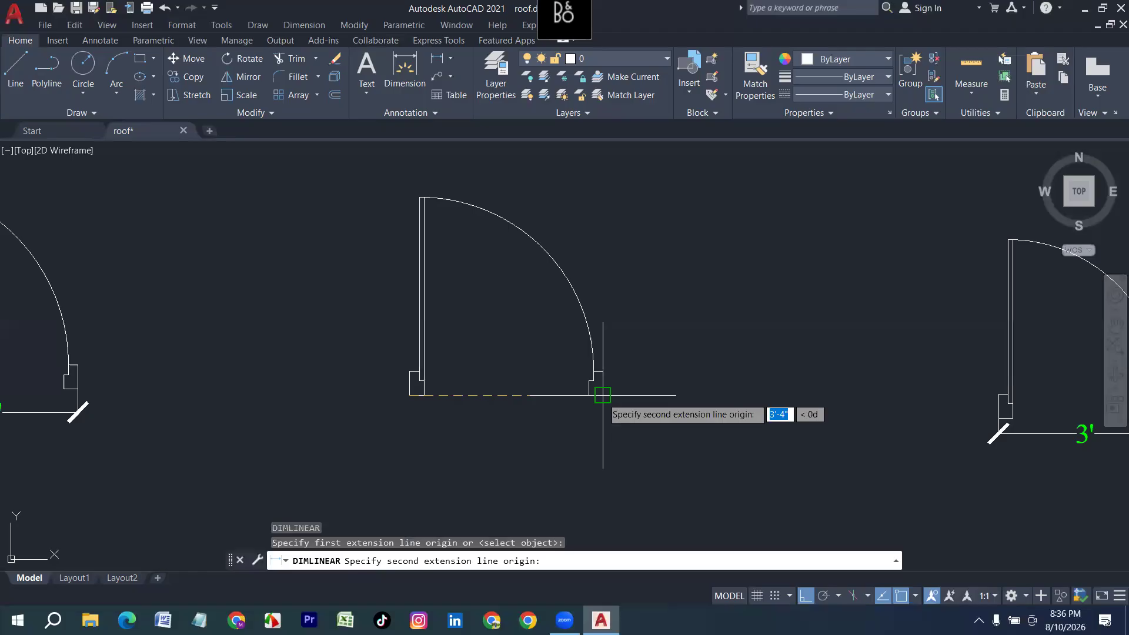
click(603, 395)
scroll(601, 419, up, 2)
click(597, 421)
key(Escape)
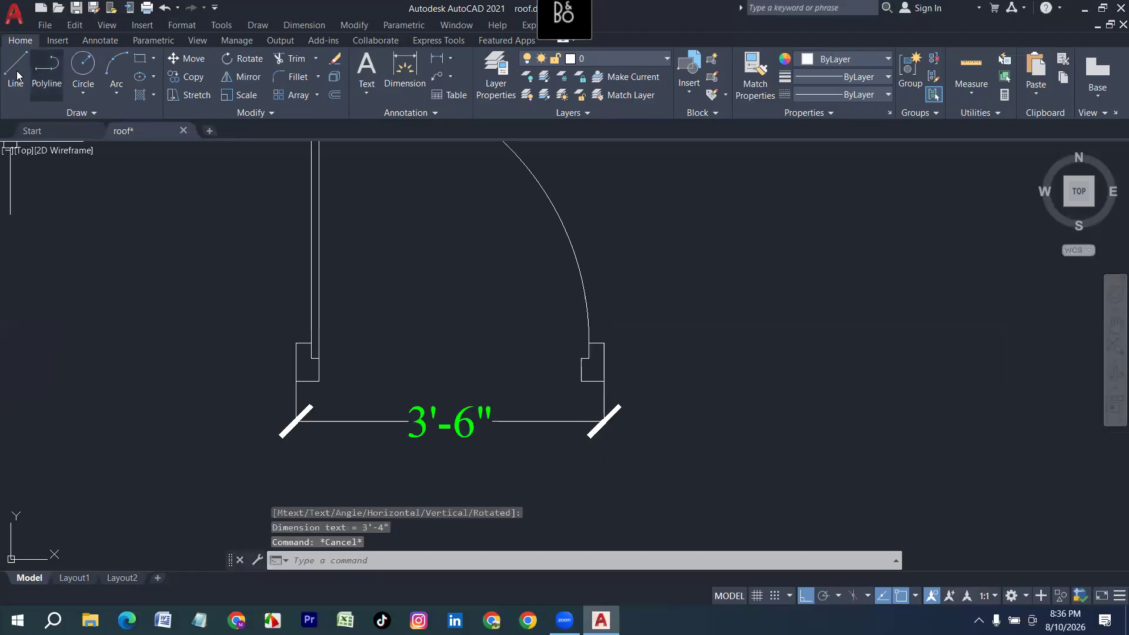
Draw a 3'4" horizontal check line from the second door's left outer bottom frame corner, followed by a vertical segment downward.
text(l)
key(Return)
click(298, 383)
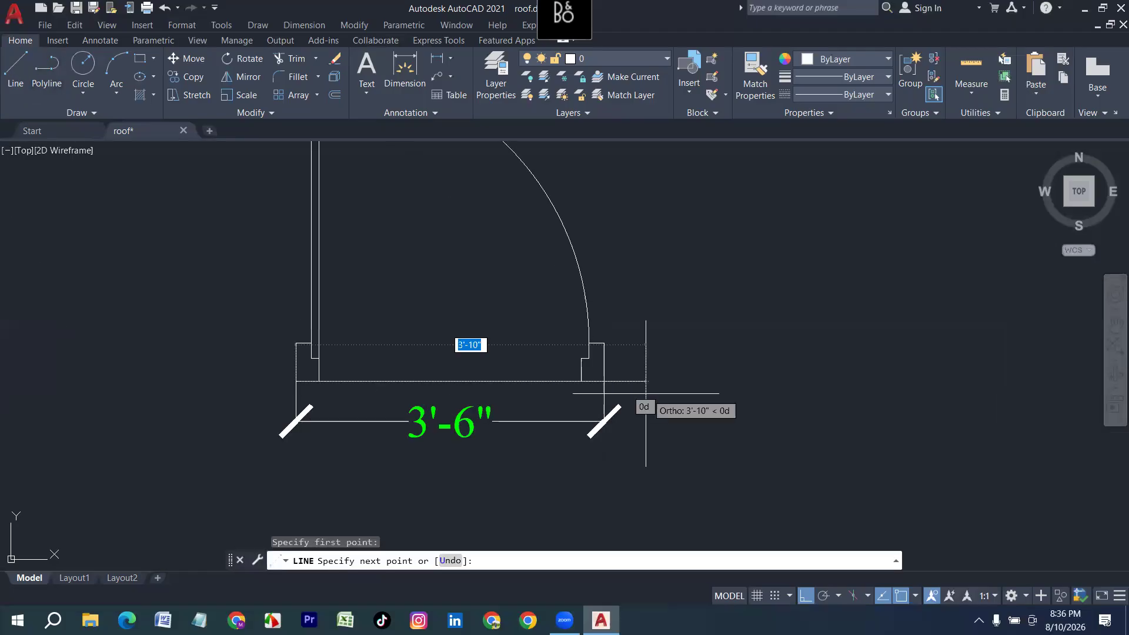
text(3'-6)
key(Return)
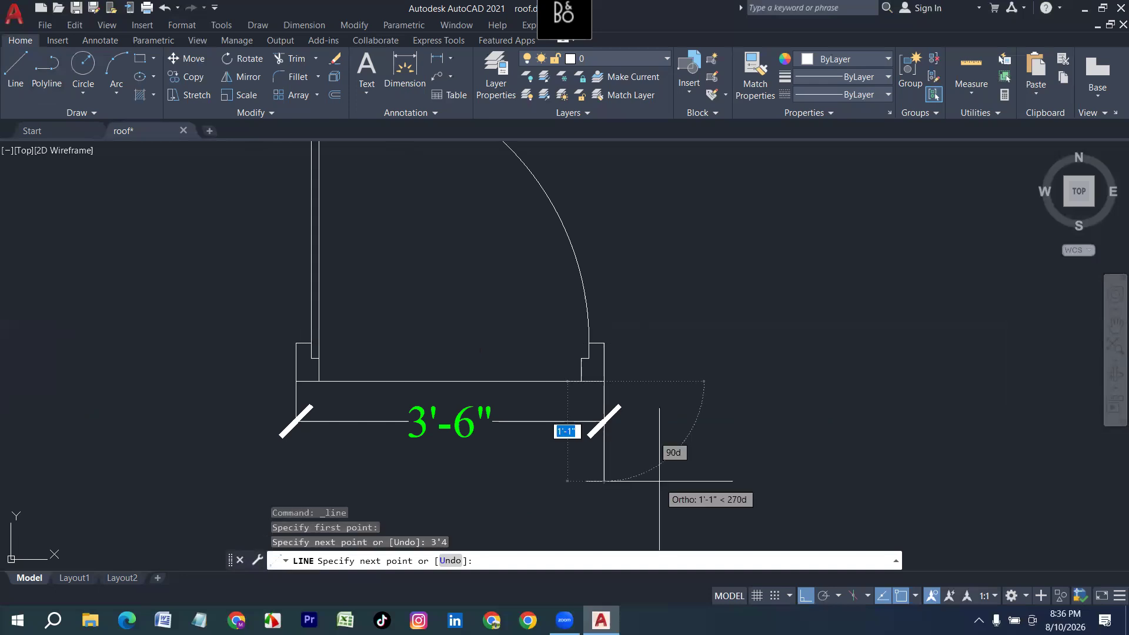
click(659, 481)
key(Return)
Erase the horizontal check line below the second door.
click(543, 398)
click(505, 351)
key(Delete)
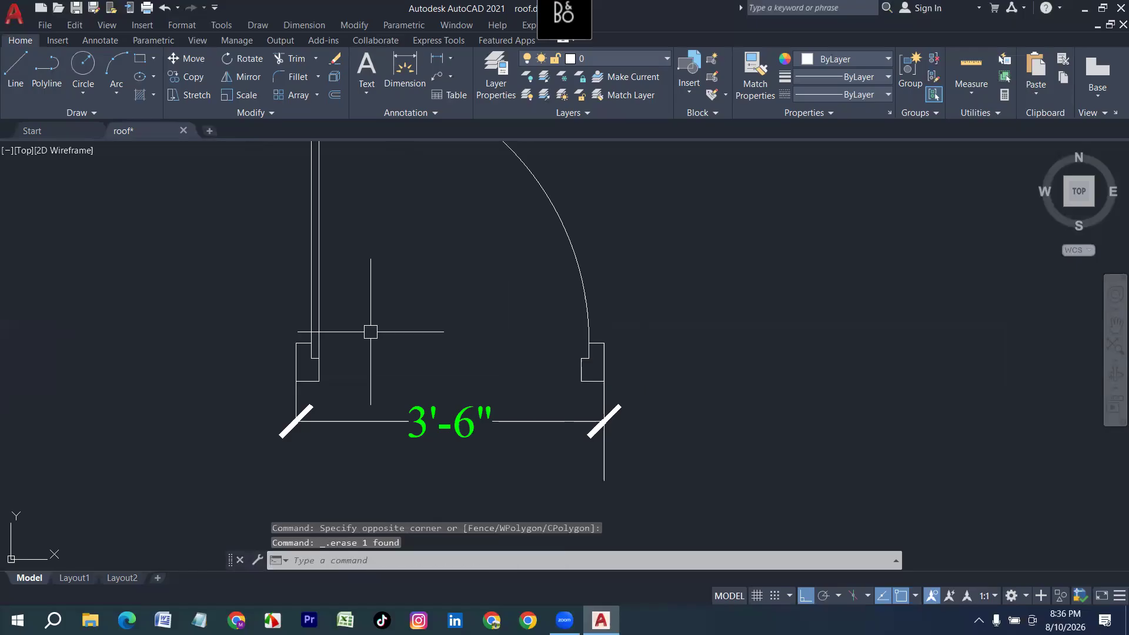
scroll(371, 332, down, 6)
scroll(427, 391, up, 2)
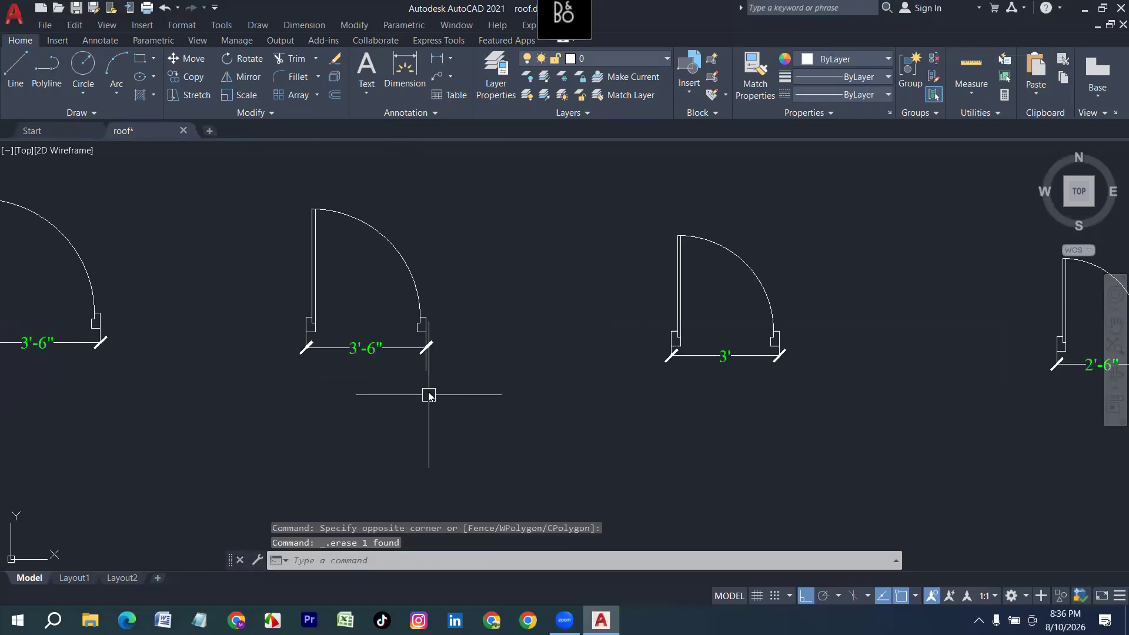
Set the linear precision of the Standard dimension style's primary units to 0'-0 1/2".
text(d)
key(Return)
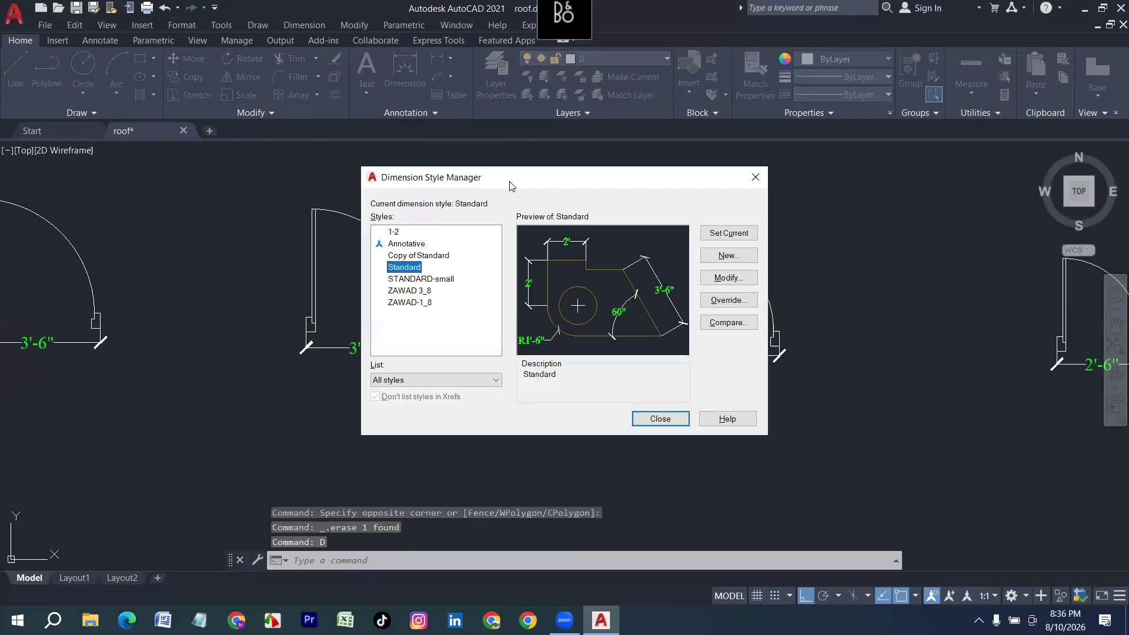
click(562, 282)
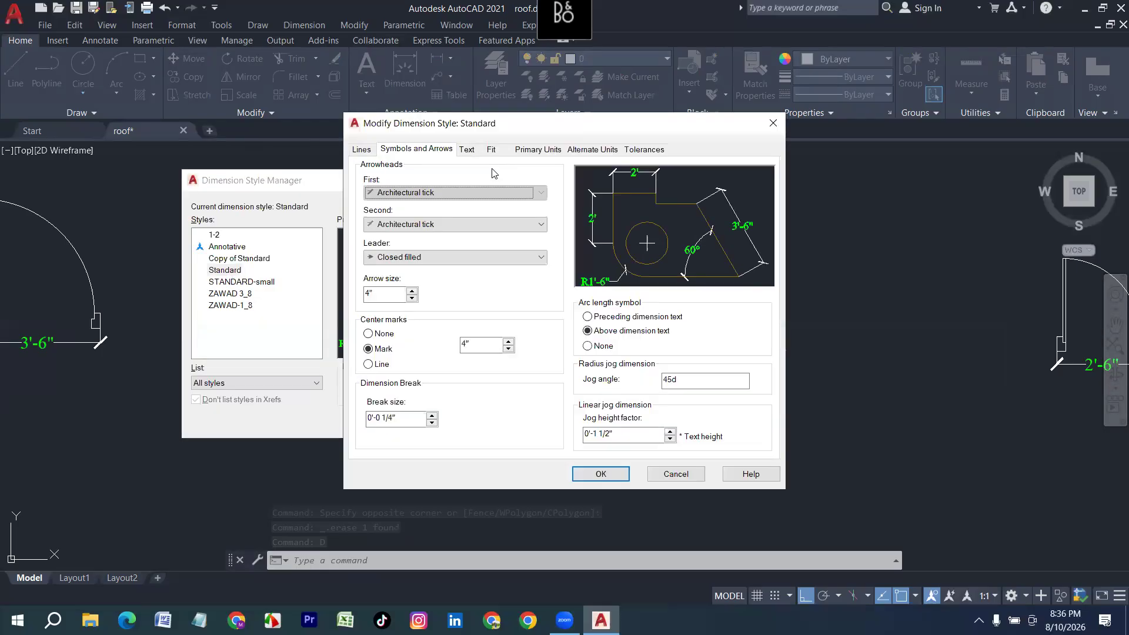
click(536, 150)
click(502, 199)
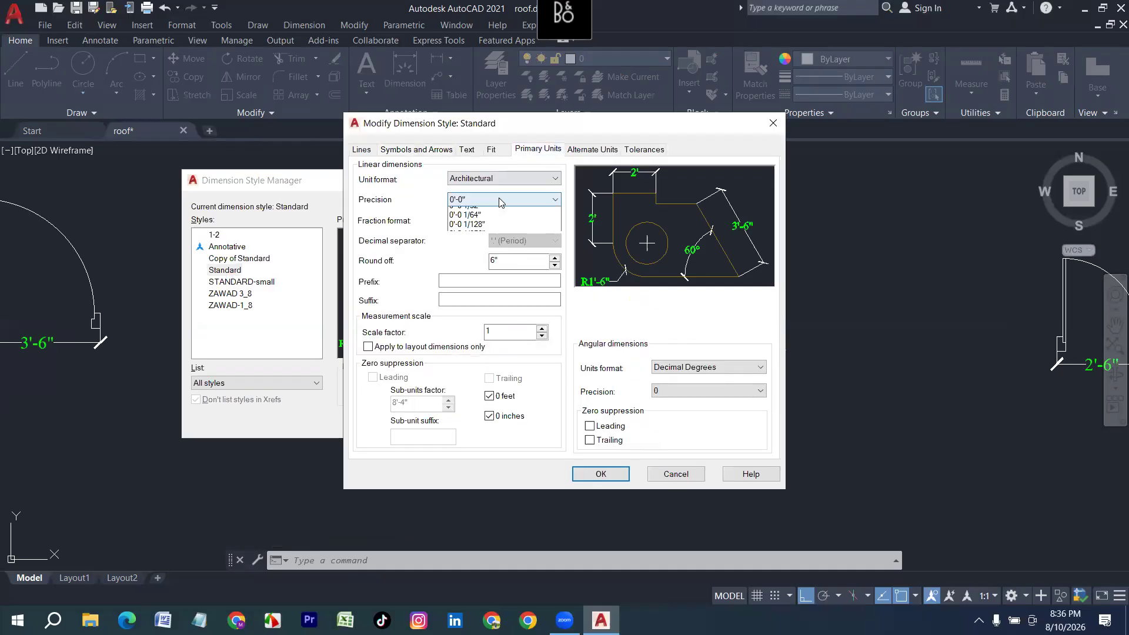
click(475, 223)
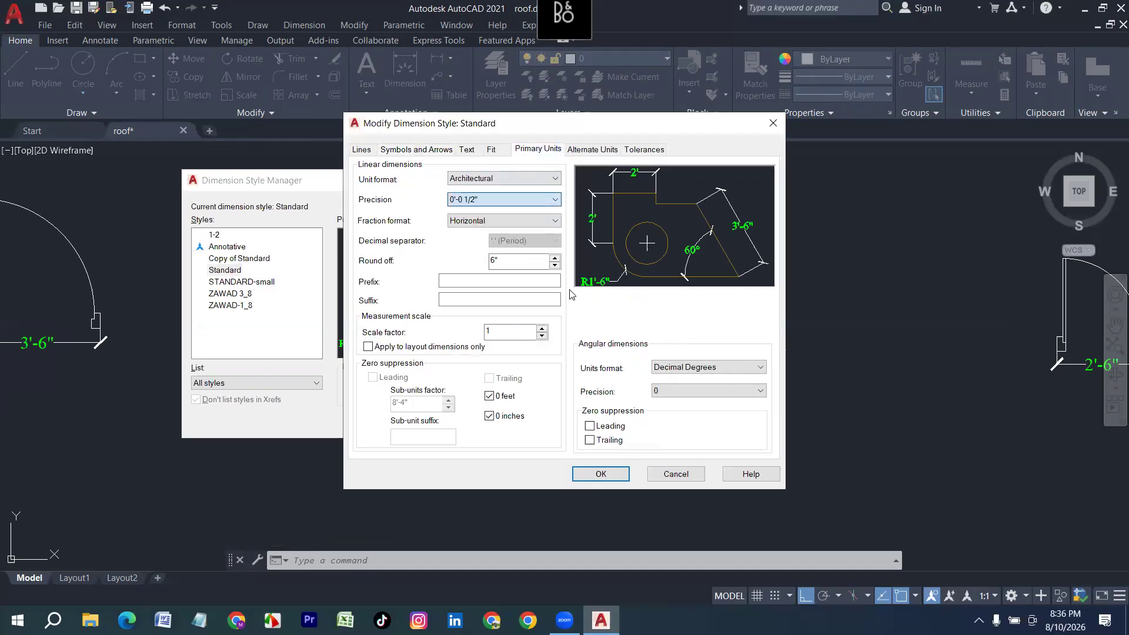
click(468, 152)
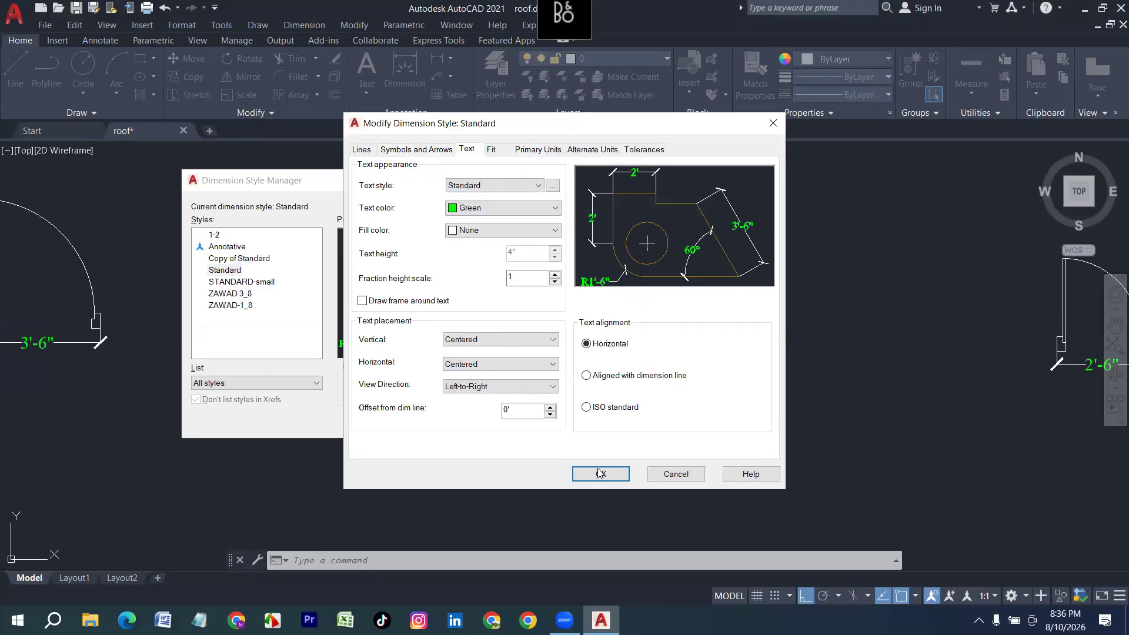
key(Return)
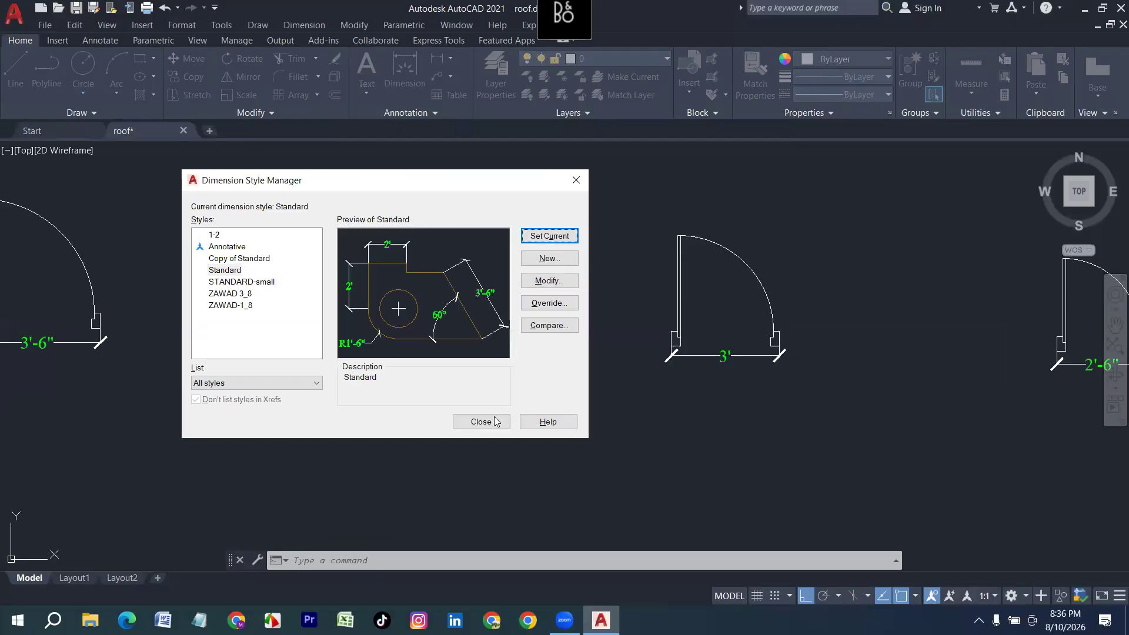
click(480, 422)
middle_drag(363, 409, 503, 415)
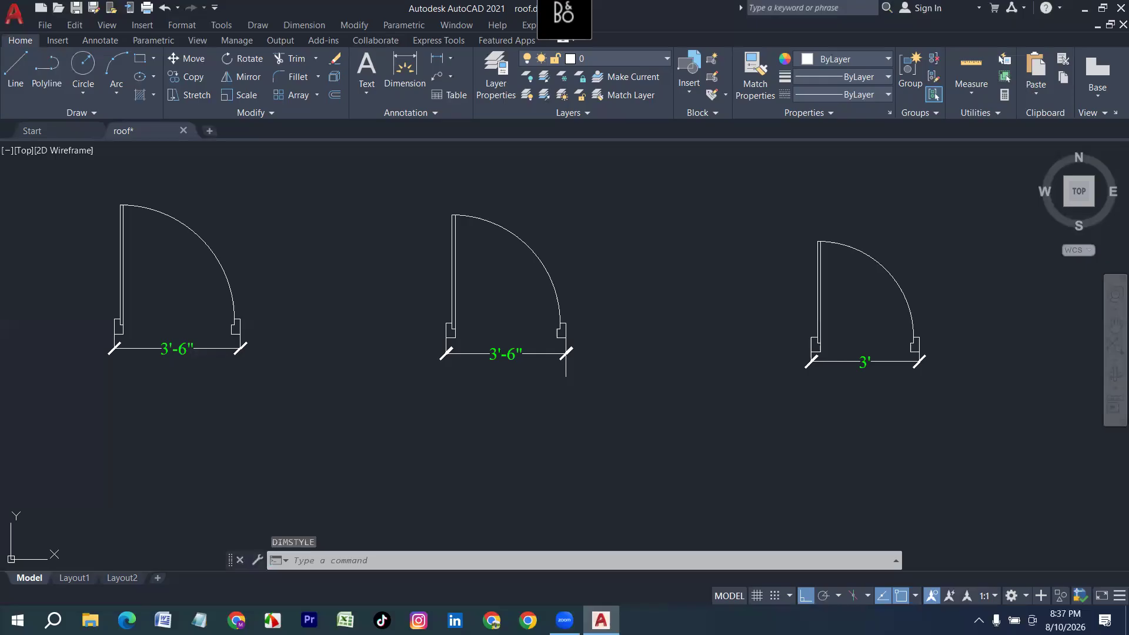
Set the drawing units' length precision to 0'-0 1/2".
text(UN)
key(Return)
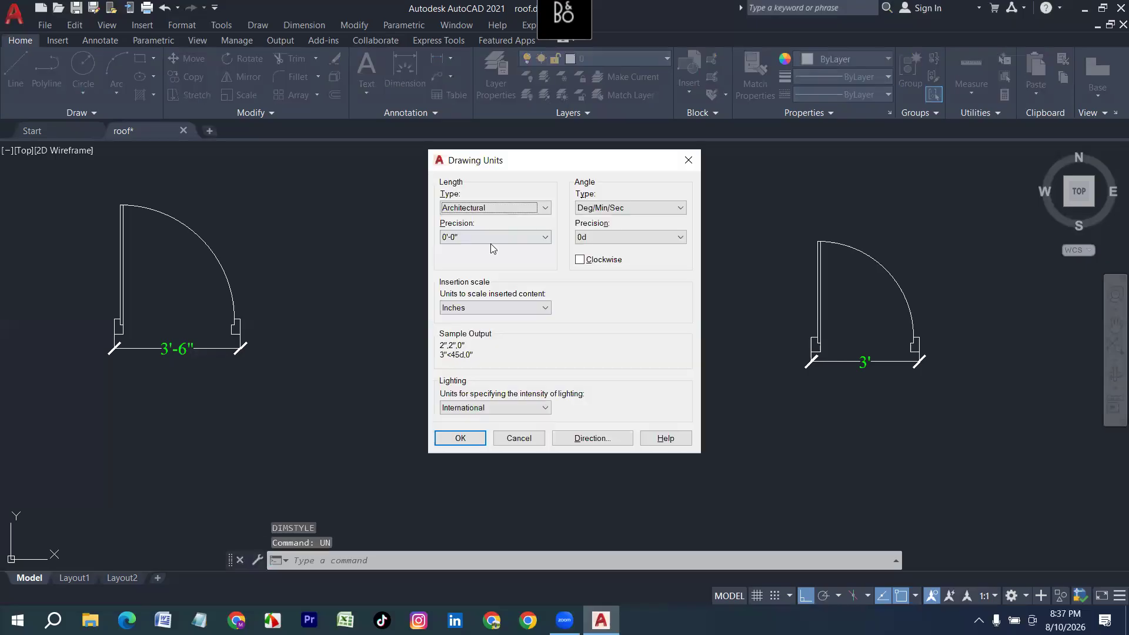
click(494, 237)
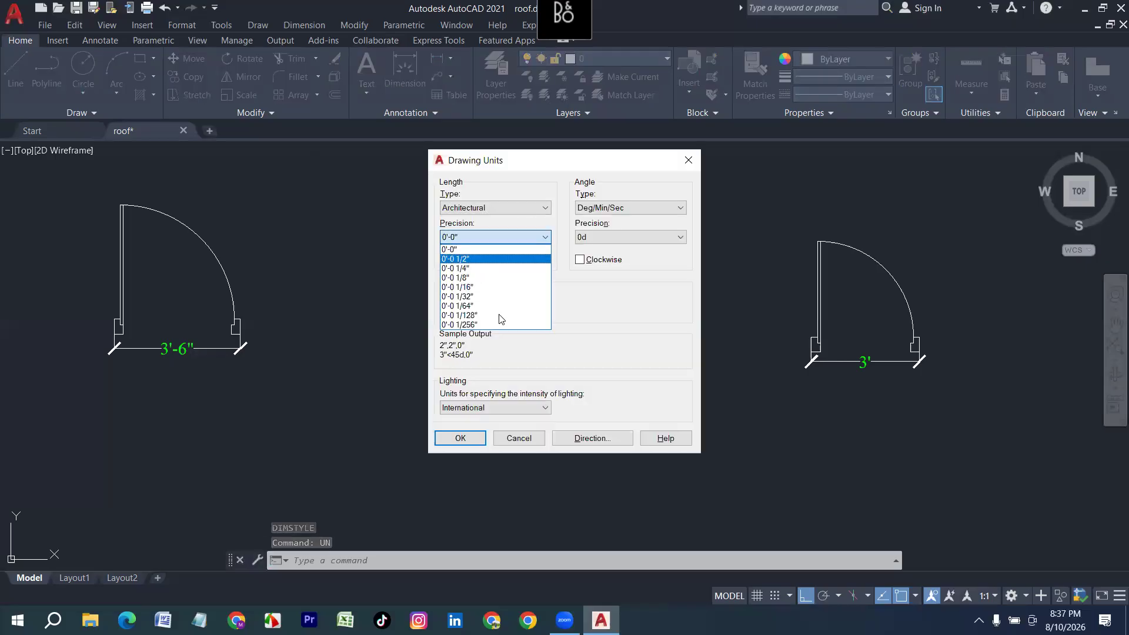
click(478, 444)
click(461, 439)
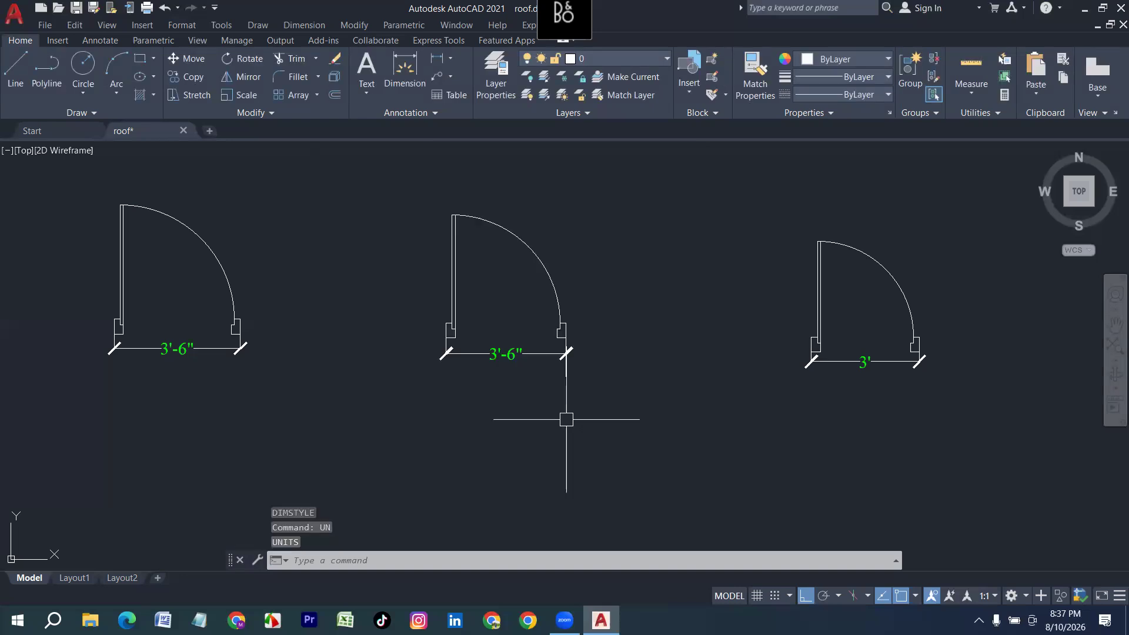
Examine the row of dimensioned doors and the four frame pairs with base lines below it.
scroll(566, 420, down, 5)
scroll(317, 423, up, 5)
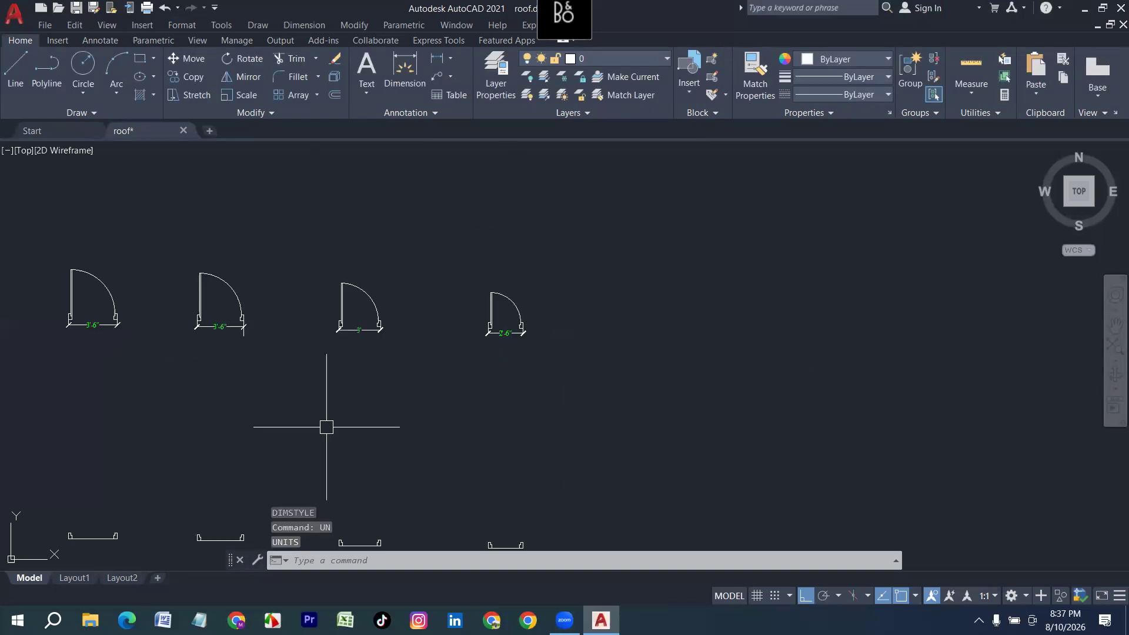
scroll(326, 427, up, 2)
middle_drag(337, 287, 358, 390)
scroll(364, 284, down, 4)
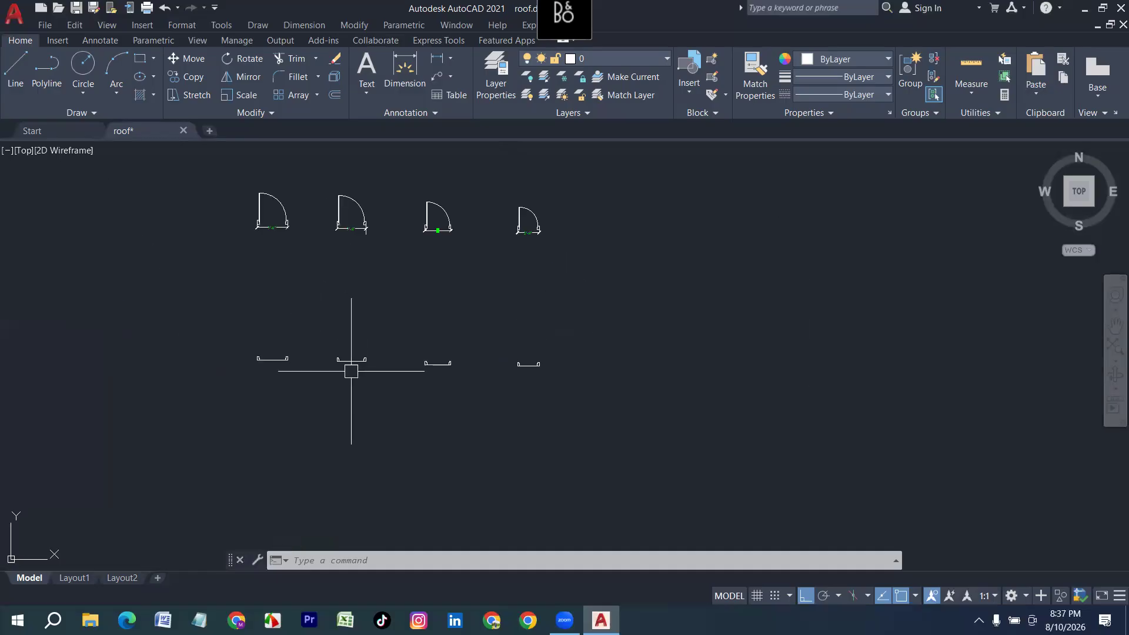
scroll(347, 370, up, 2)
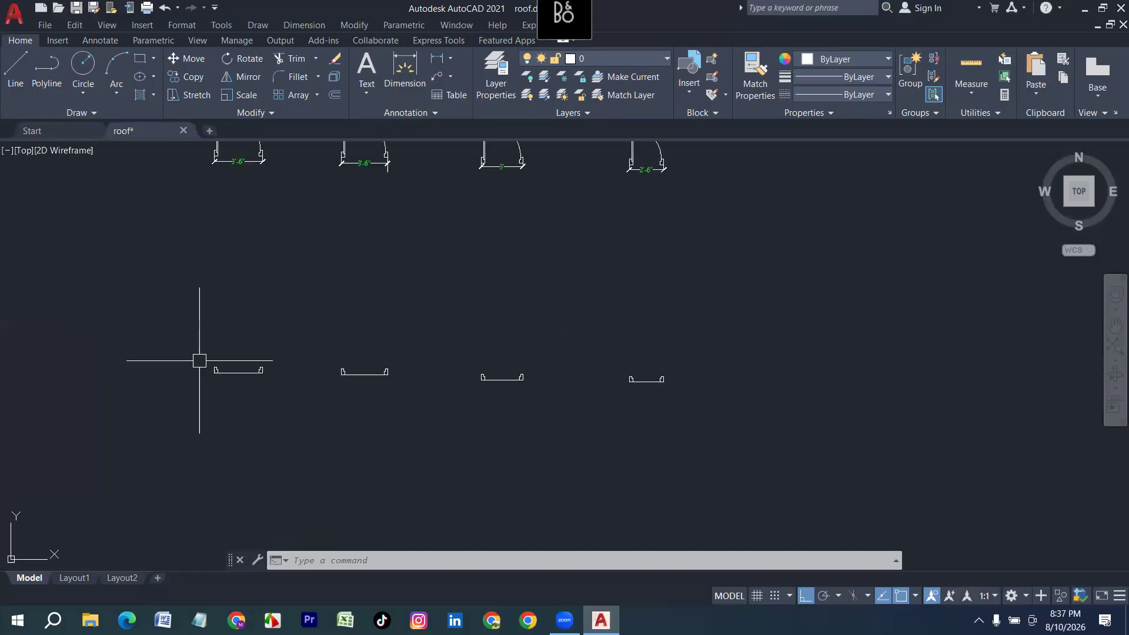
scroll(200, 360, up, 2)
scroll(258, 376, up, 3)
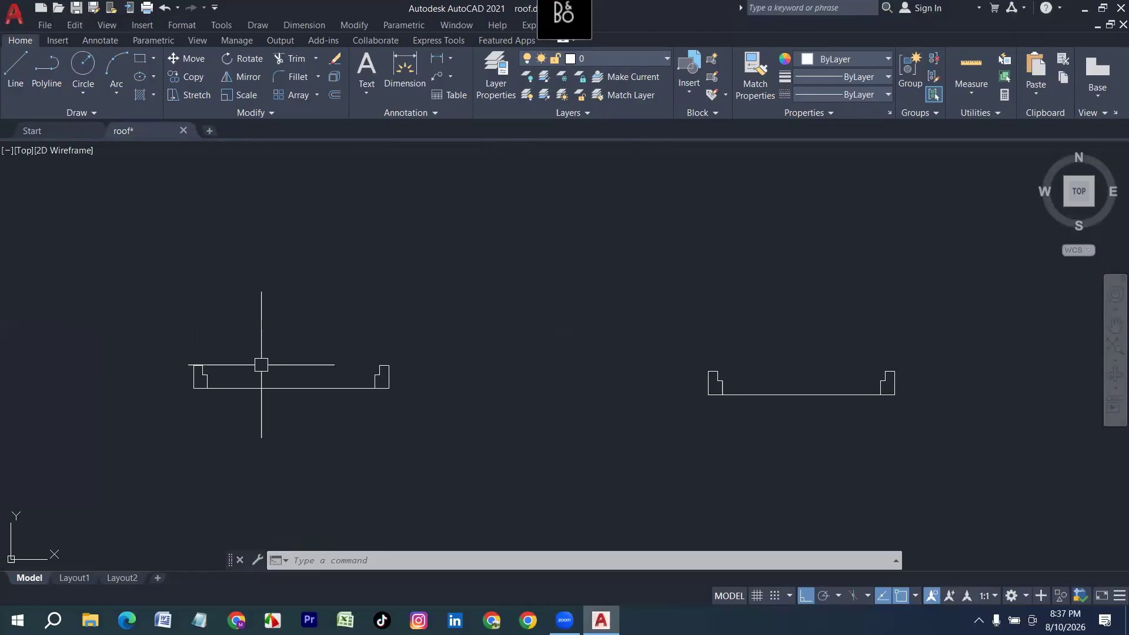
scroll(261, 365, up, 2)
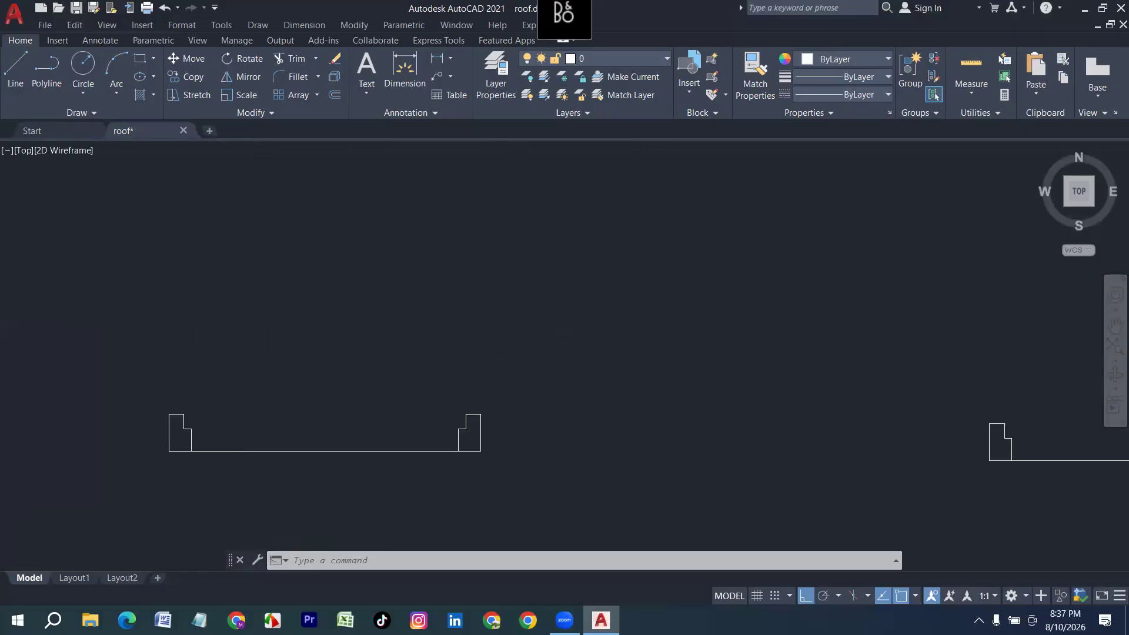
scroll(263, 434, down, 2)
scroll(262, 434, up, 2)
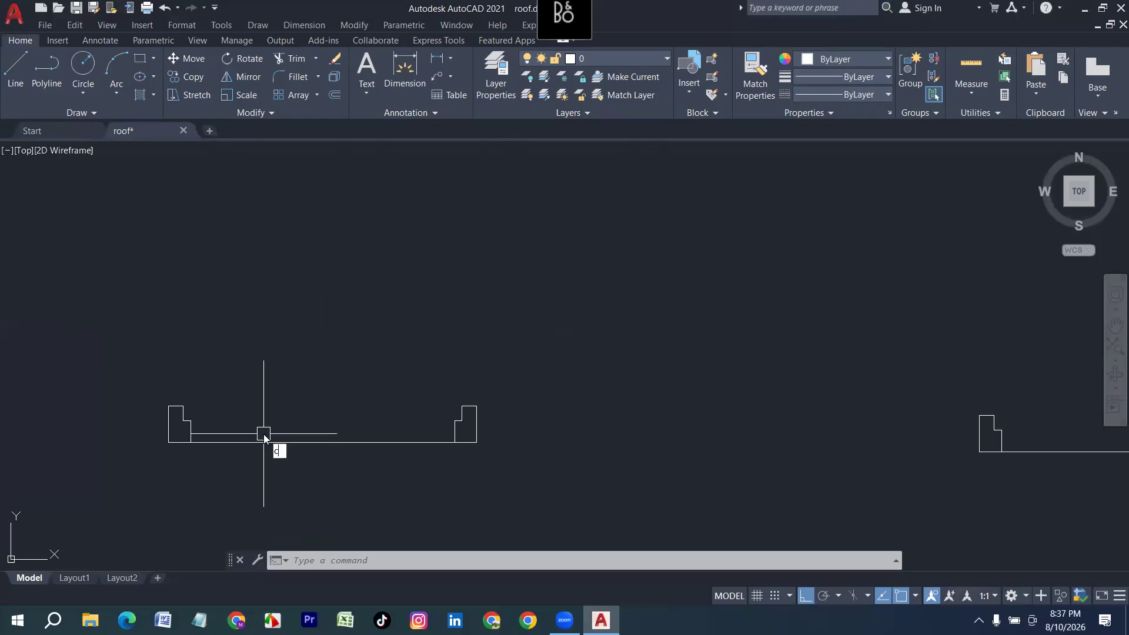
Draw a 3'-2" radius circle on the first lower frame pair, from the left frame's inner top corner to the right frame's.
scroll(197, 415, up, 2)
text(c)
key(Return)
scroll(197, 416, up, 2)
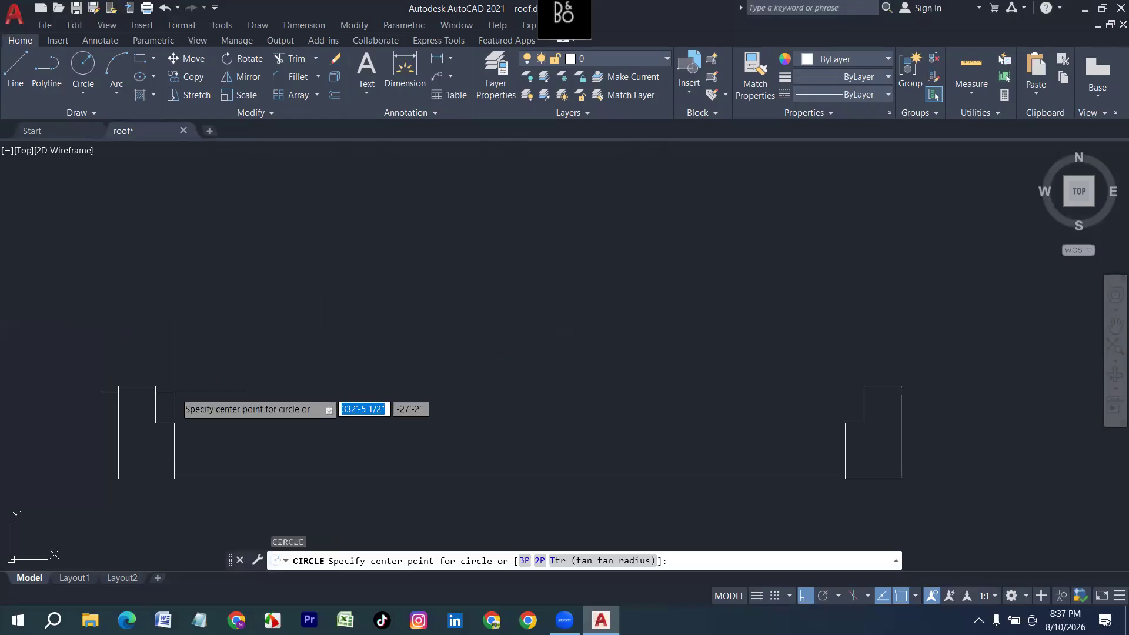
click(157, 388)
scroll(165, 388, down, 4)
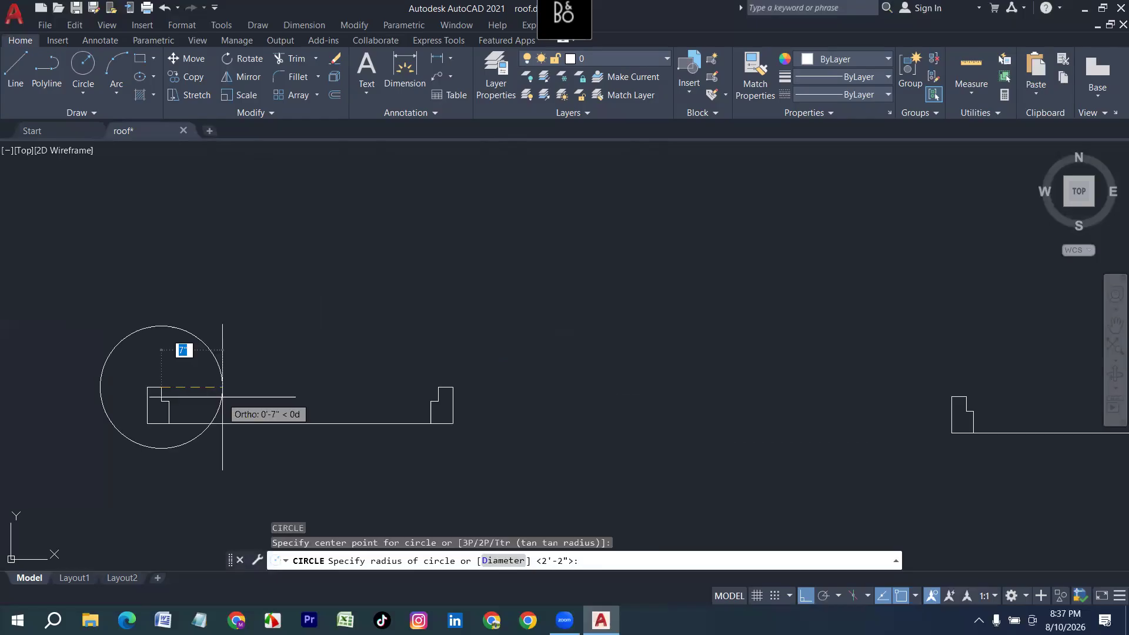
click(438, 387)
scroll(164, 456, down, 4)
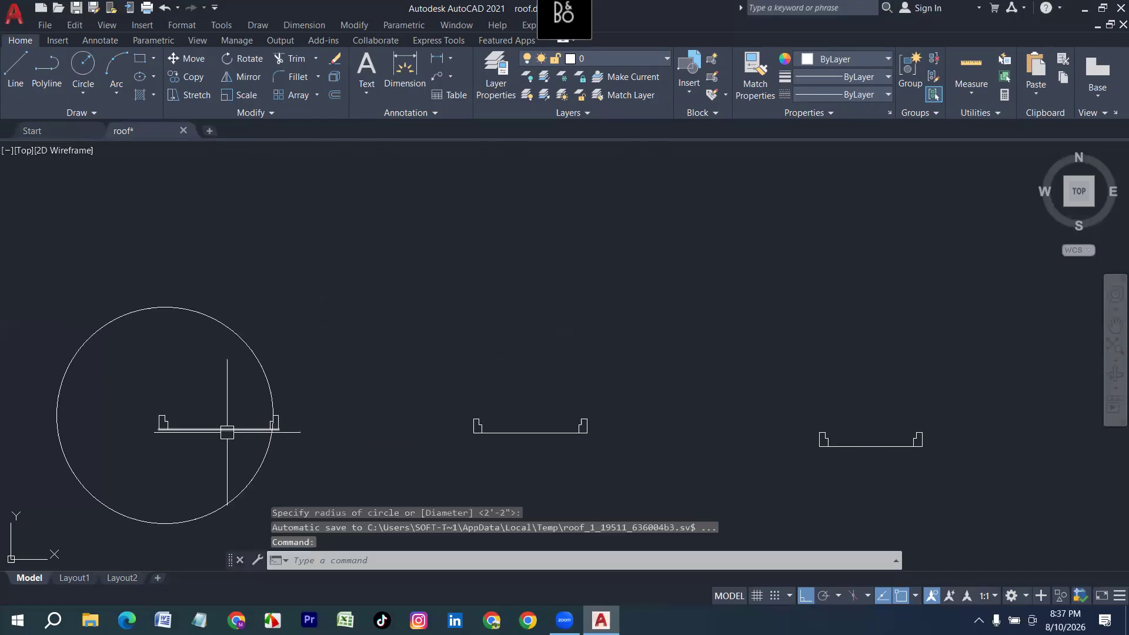
Draw a 3' radius circle on the second lower frame pair, from the left frame's inner top corner to the right frame's.
click(83, 66)
scroll(507, 428, up, 4)
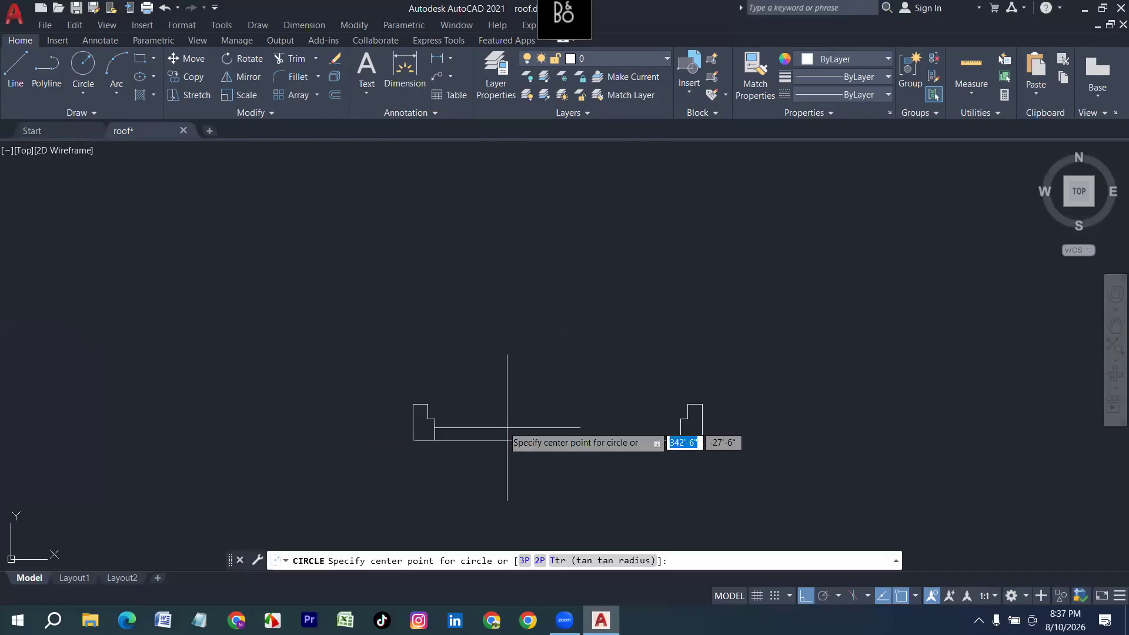
click(428, 403)
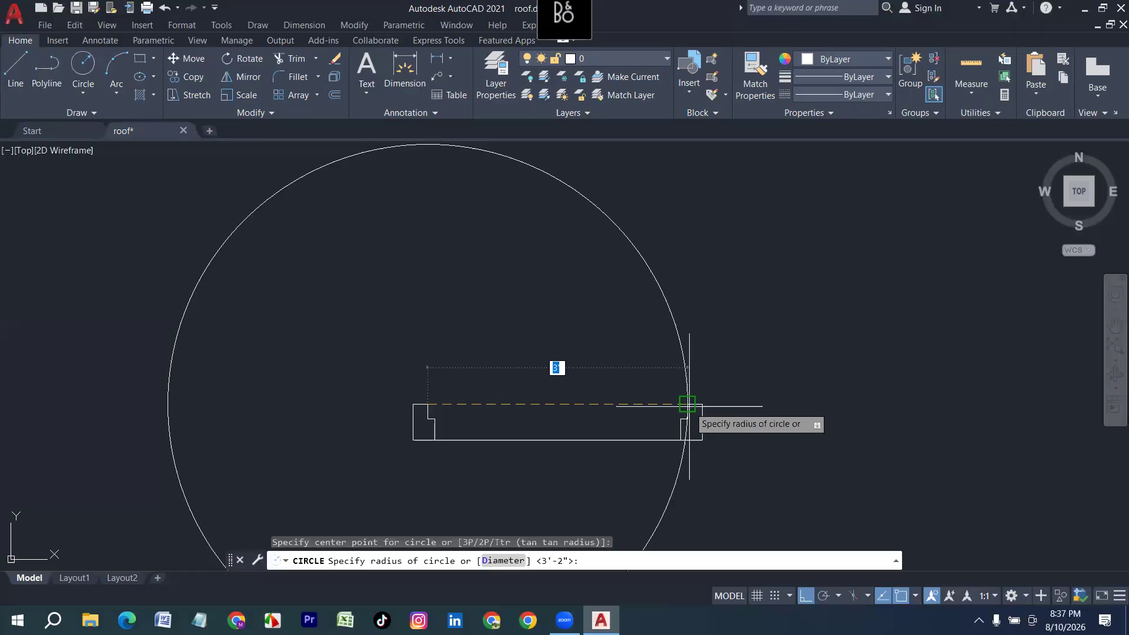
click(689, 406)
scroll(689, 406, down, 4)
middle_drag(740, 412, 390, 406)
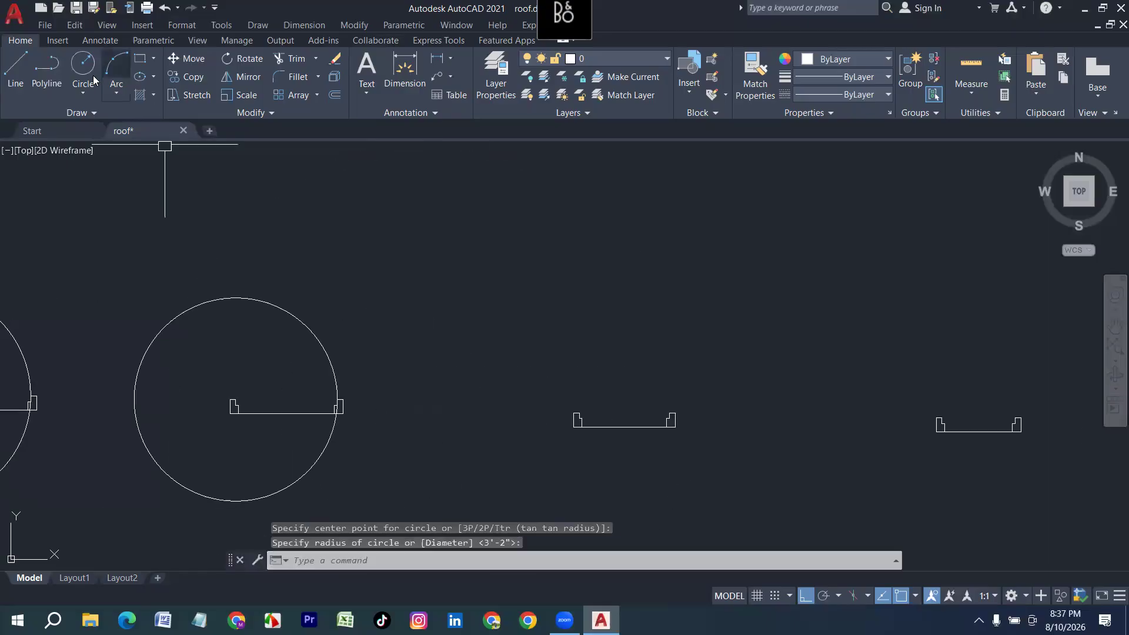
Draw a 2'-8" radius circle on the third lower frame pair, from the left frame's inner top corner to the right frame's.
key(Return)
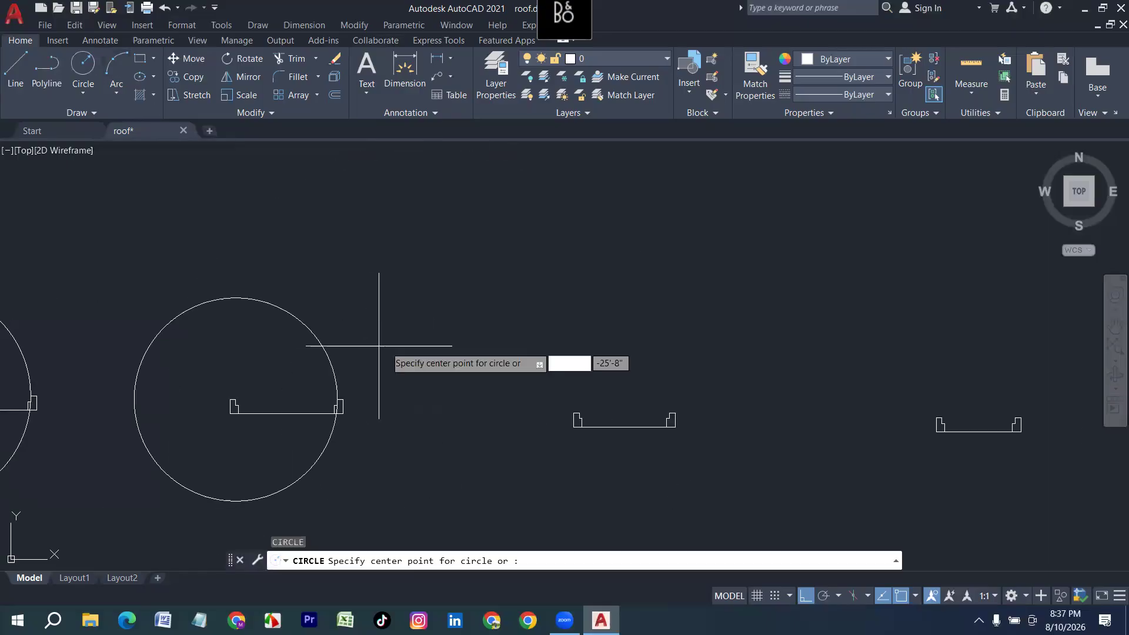
scroll(591, 416, up, 2)
scroll(565, 411, up, 5)
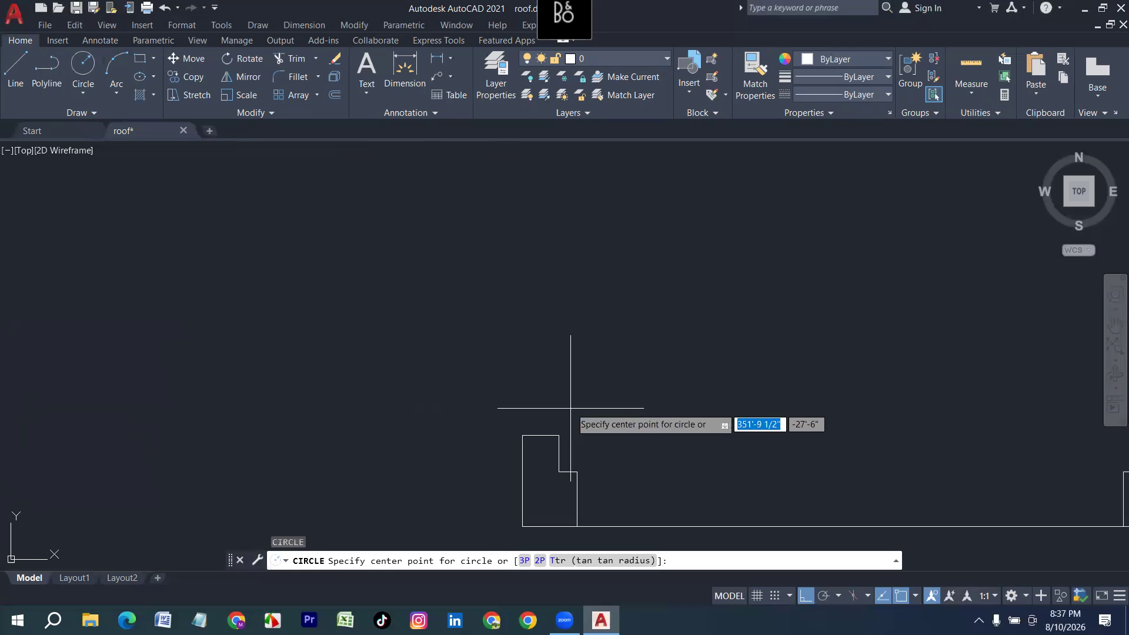
click(558, 435)
scroll(470, 412, down, 4)
scroll(750, 414, up, 2)
middle_drag(750, 414, 581, 424)
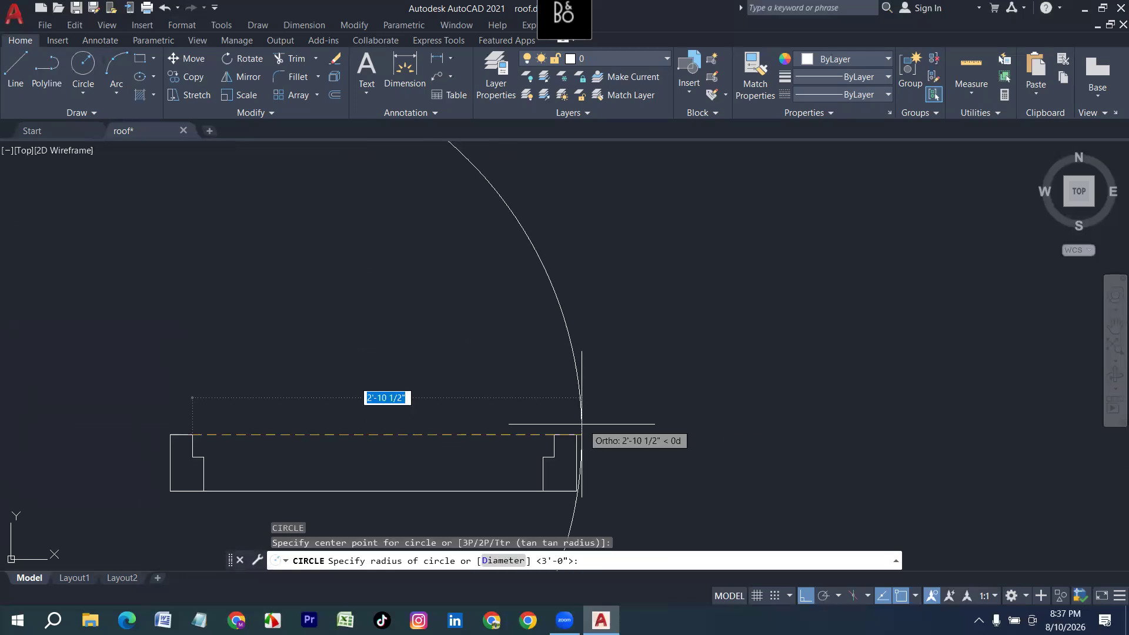
click(581, 424)
scroll(354, 426, down, 4)
middle_drag(354, 425, 211, 412)
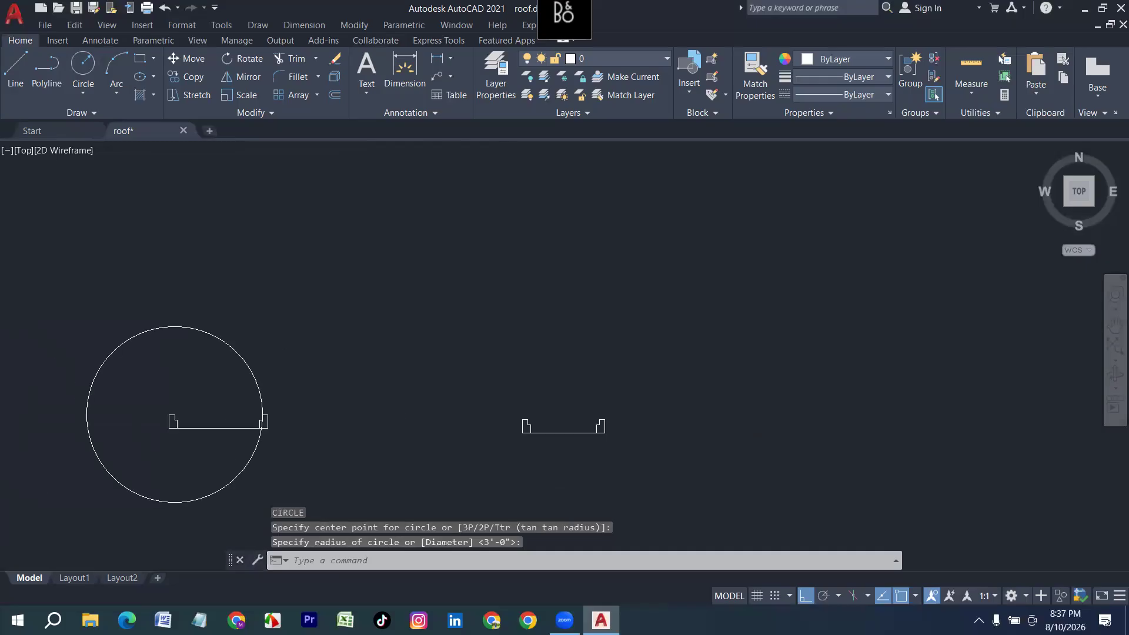
Draw a circle on the fourth lower frame pair, centred on the left frame's inner top corner and reaching the right frame's inner edge.
scroll(542, 423, up, 6)
key(Return)
click(482, 408)
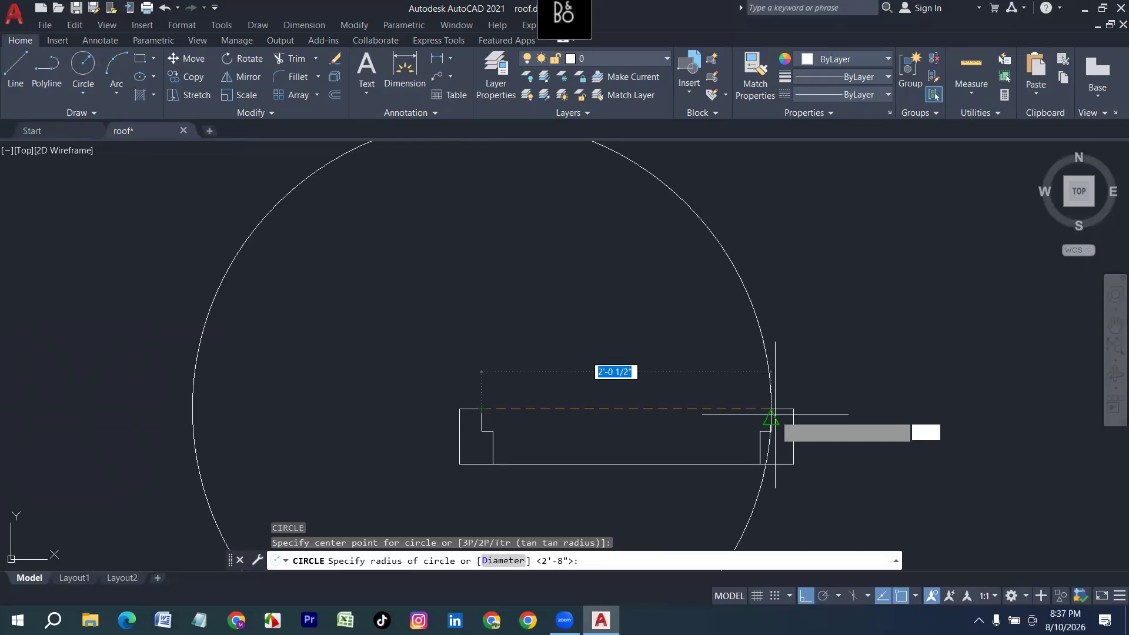
click(774, 414)
scroll(450, 416, down, 6)
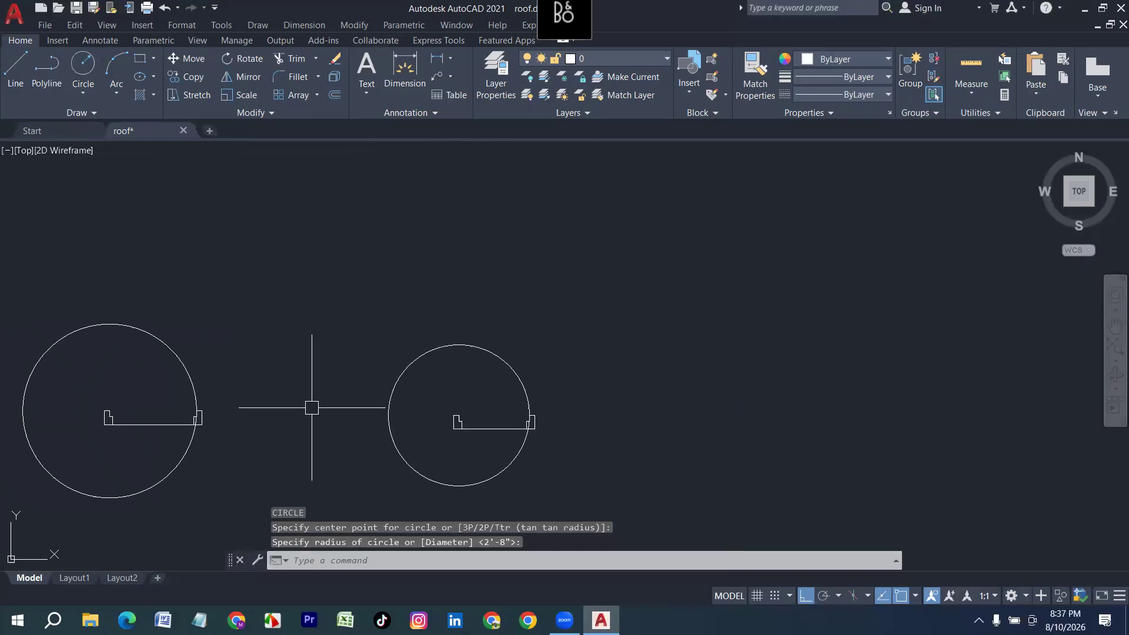
Extend the two inner vertical edges of the fourth pair's left frame up to the circle to form the door leaf.
key(Escape)
text(ex)
key(Return)
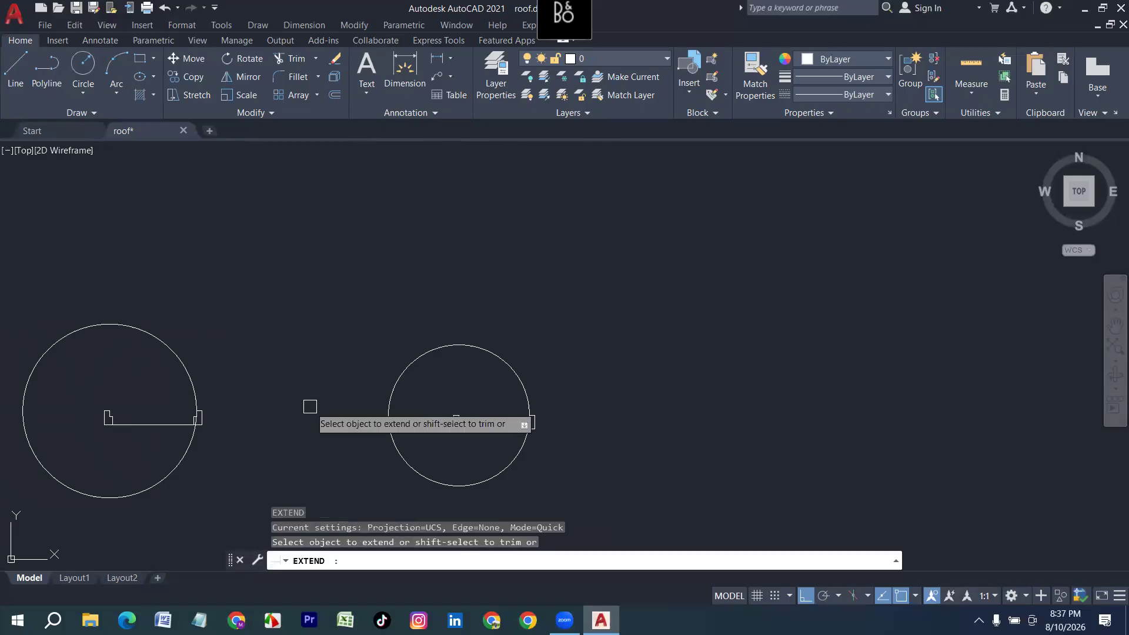
scroll(438, 403, up, 4)
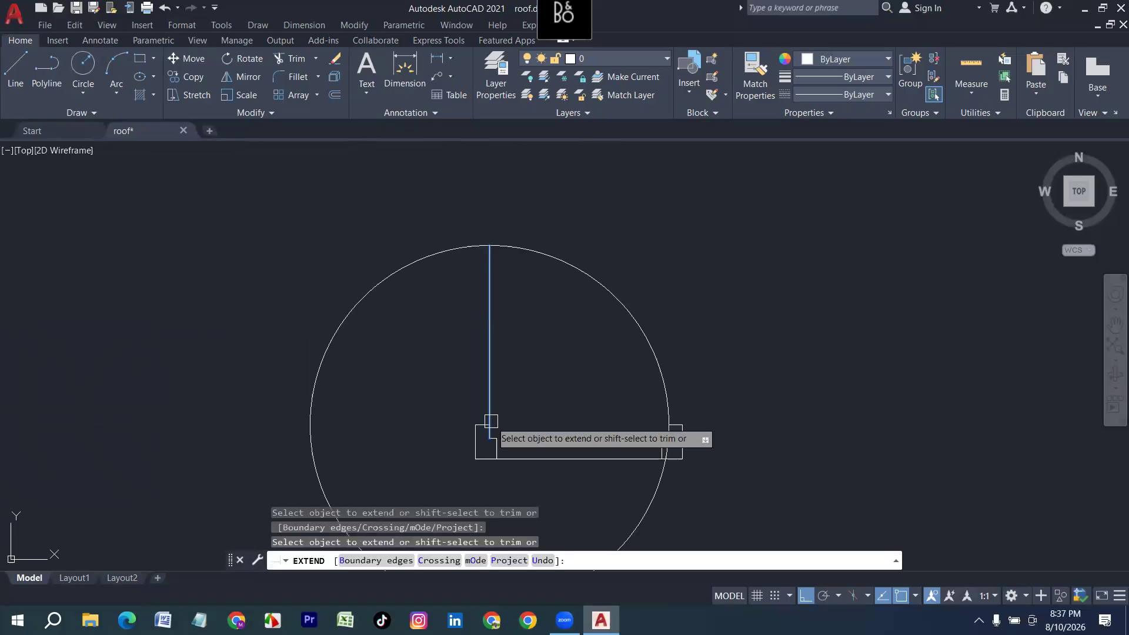
click(491, 421)
click(497, 437)
scroll(586, 362, down, 4)
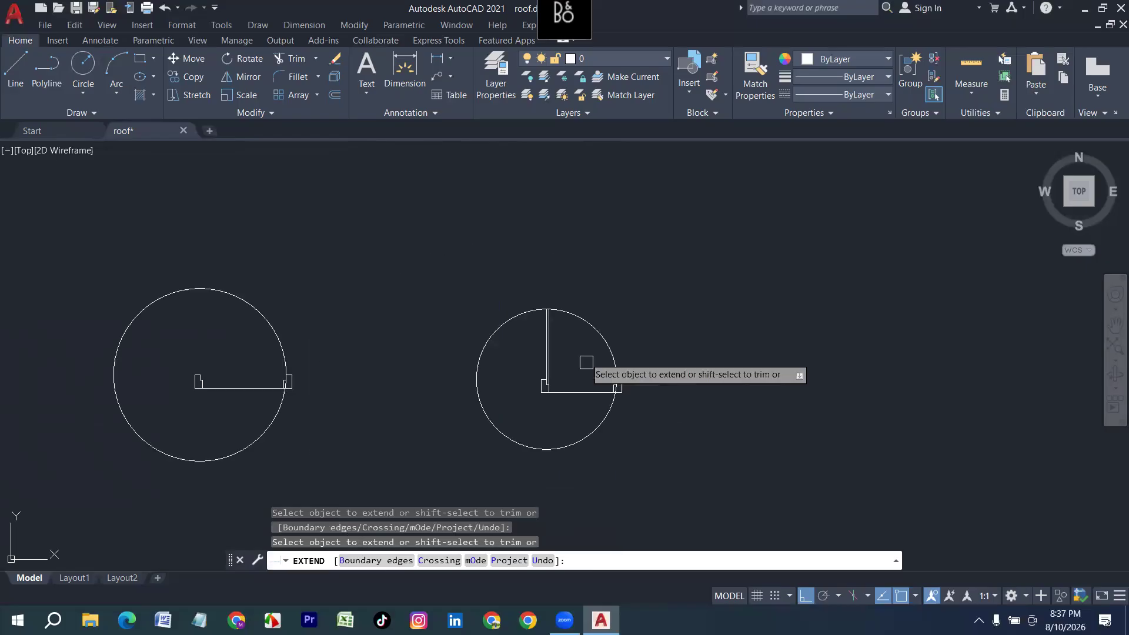
Extend the left frames' inner vertical edges up to the circles on the third, second and first lower pairs to form the door leaves.
scroll(203, 370, up, 5)
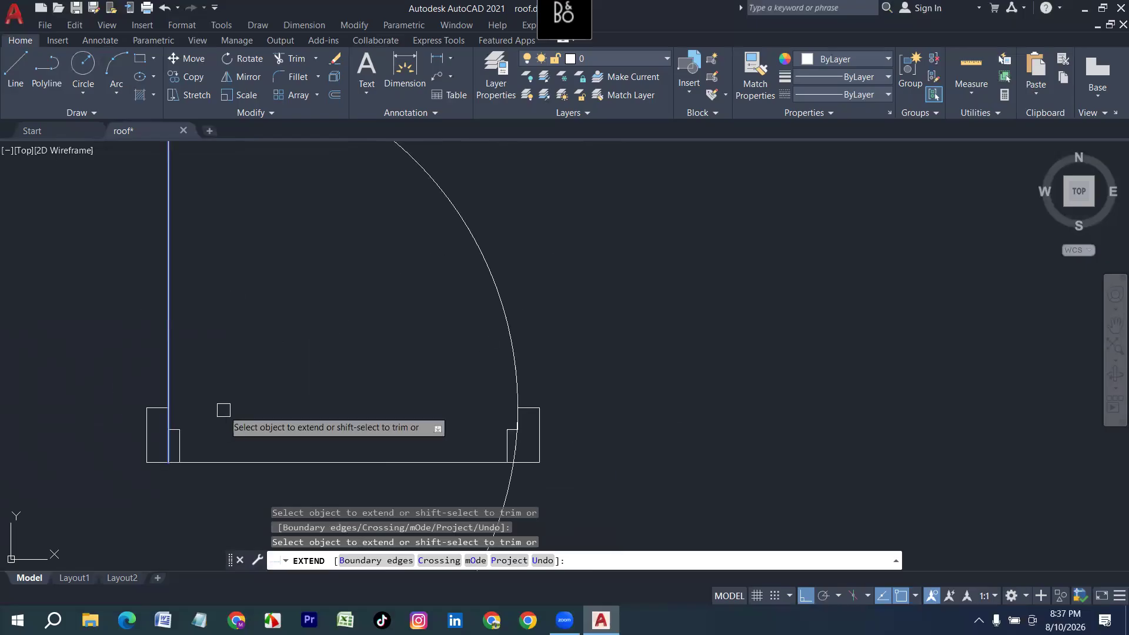
scroll(223, 410, down, 5)
scroll(70, 418, up, 4)
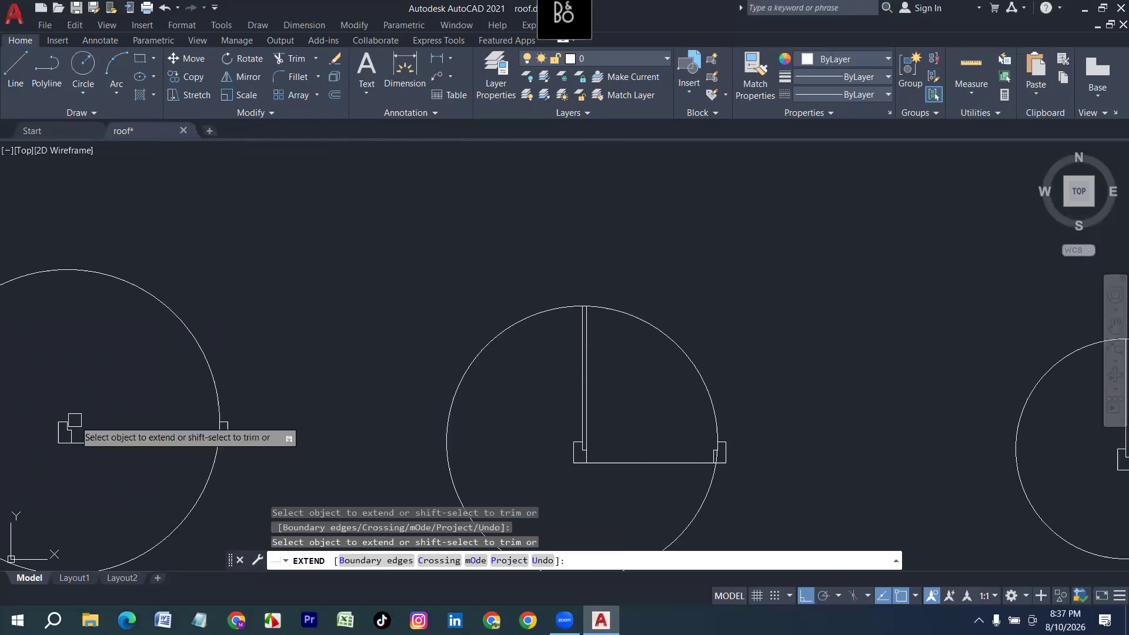
scroll(74, 420, up, 4)
click(84, 436)
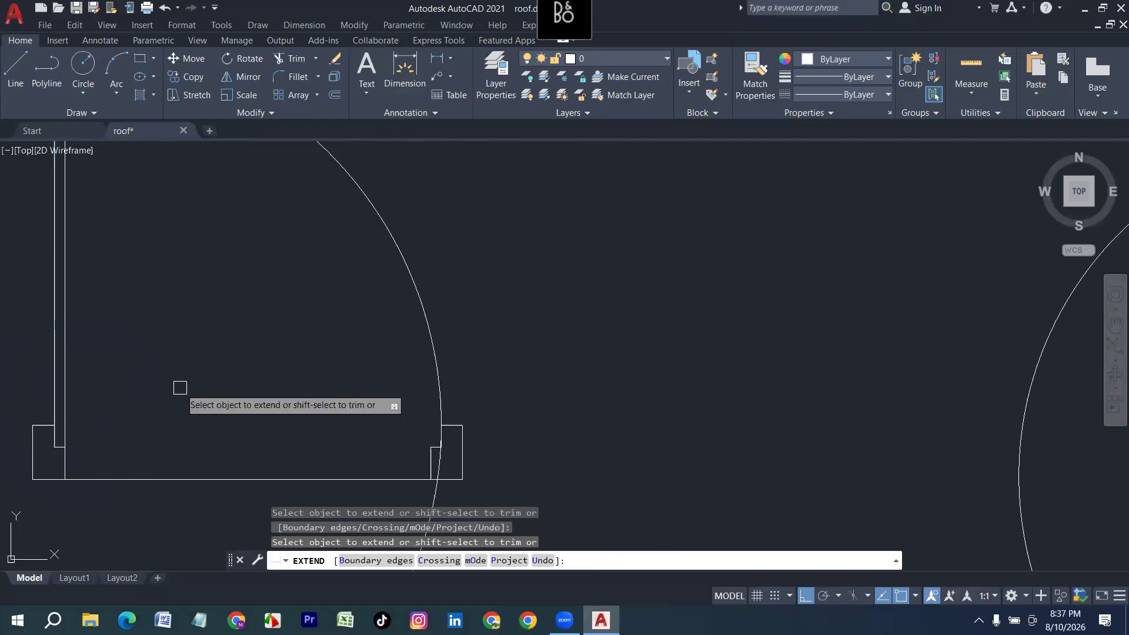
scroll(176, 382, down, 4)
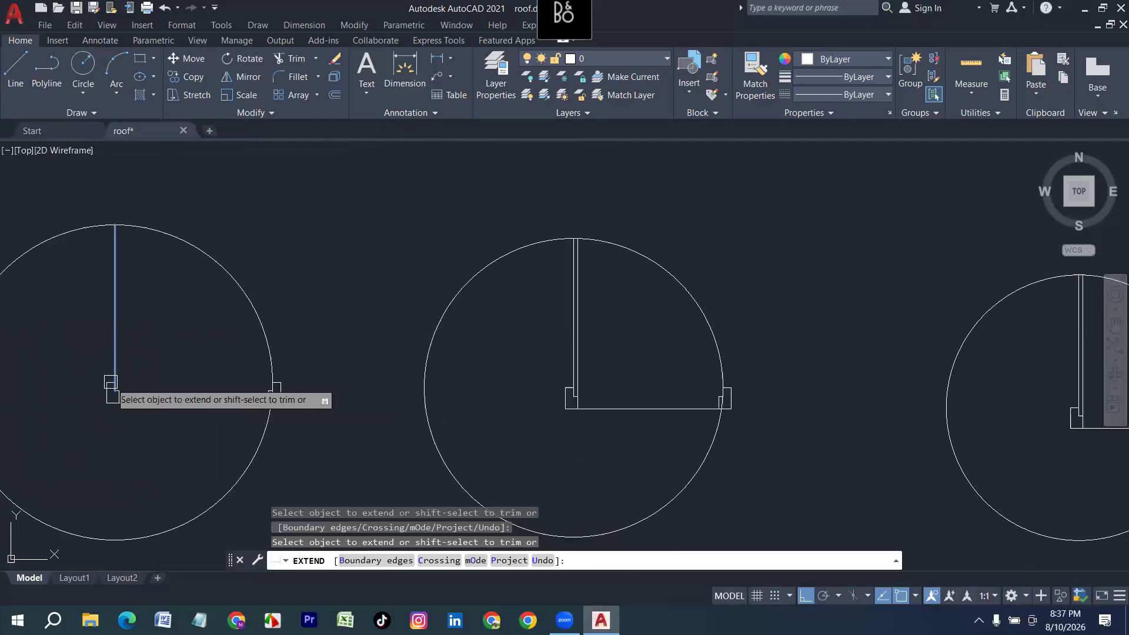
click(112, 384)
click(122, 391)
scroll(202, 360, down, 2)
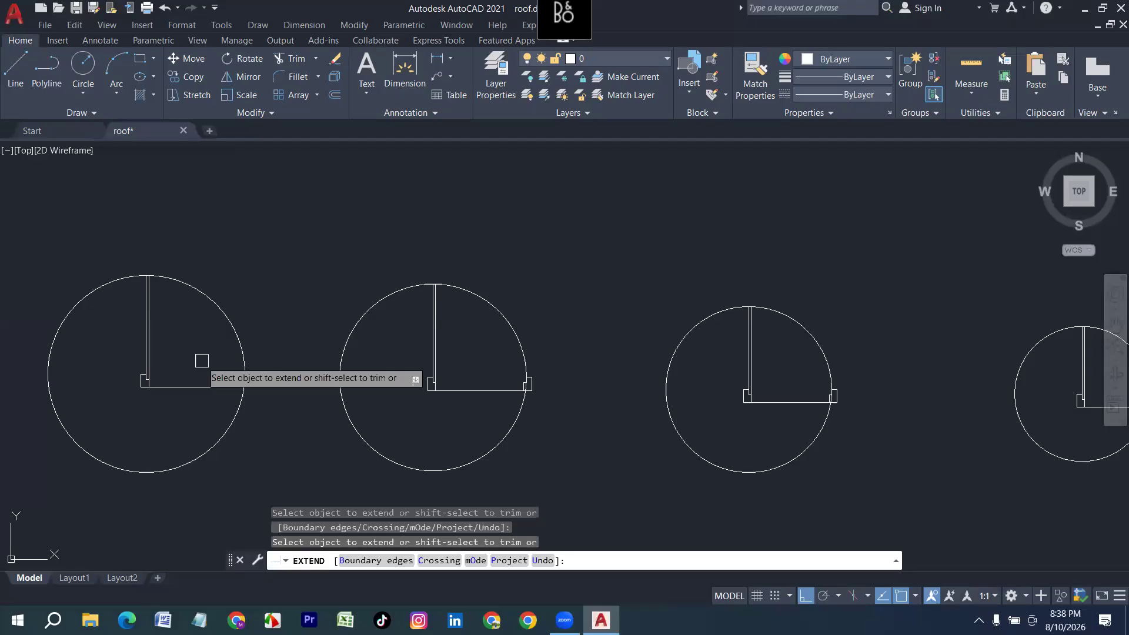
key(Escape)
Trim the first lower circle to a quarter swing arc ending at the right frame, and remove the bottom line between the frames.
text(TR)
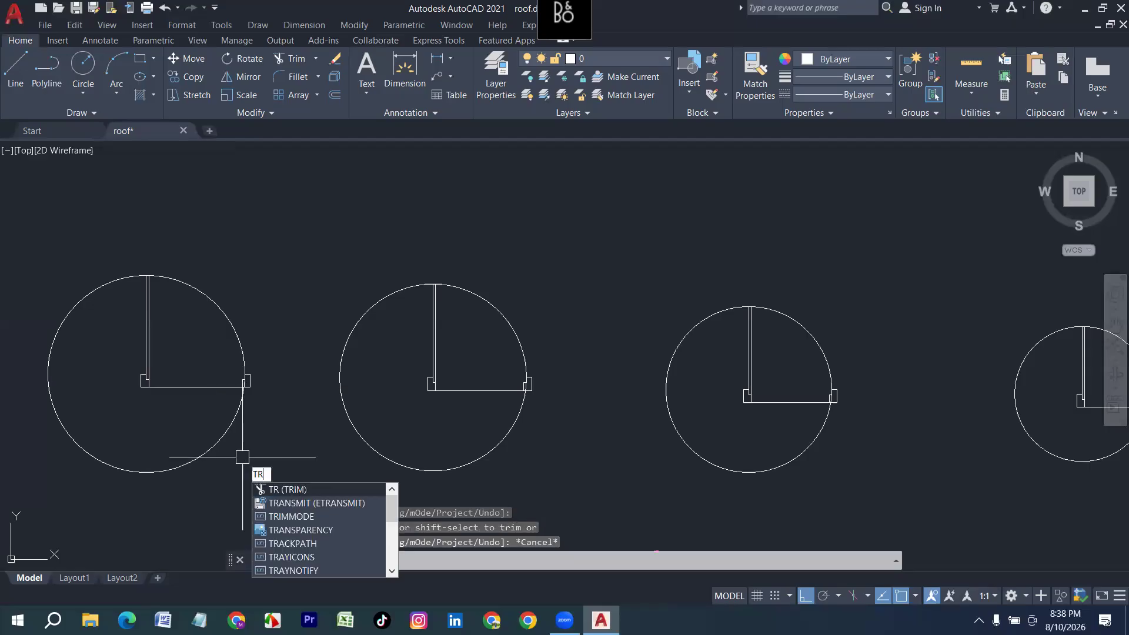
key(Return)
mouse_move(257, 450)
mouse_down()
mouse_move(124, 424)
mouse_move(257, 421)
mouse_up()
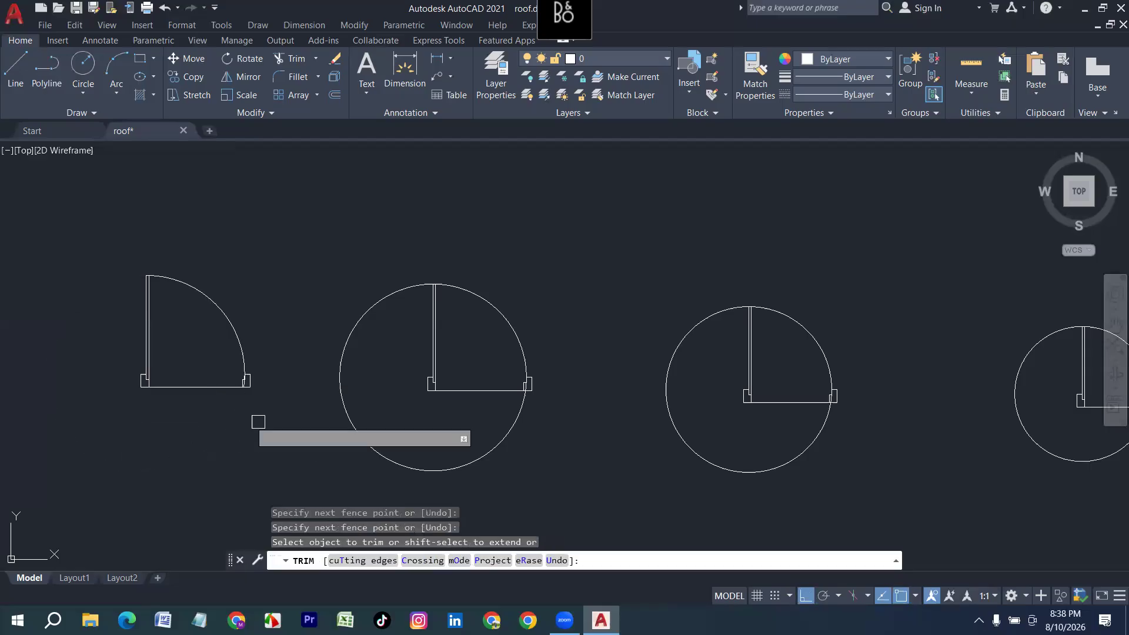
scroll(219, 409, up, 6)
scroll(308, 261, up, 3)
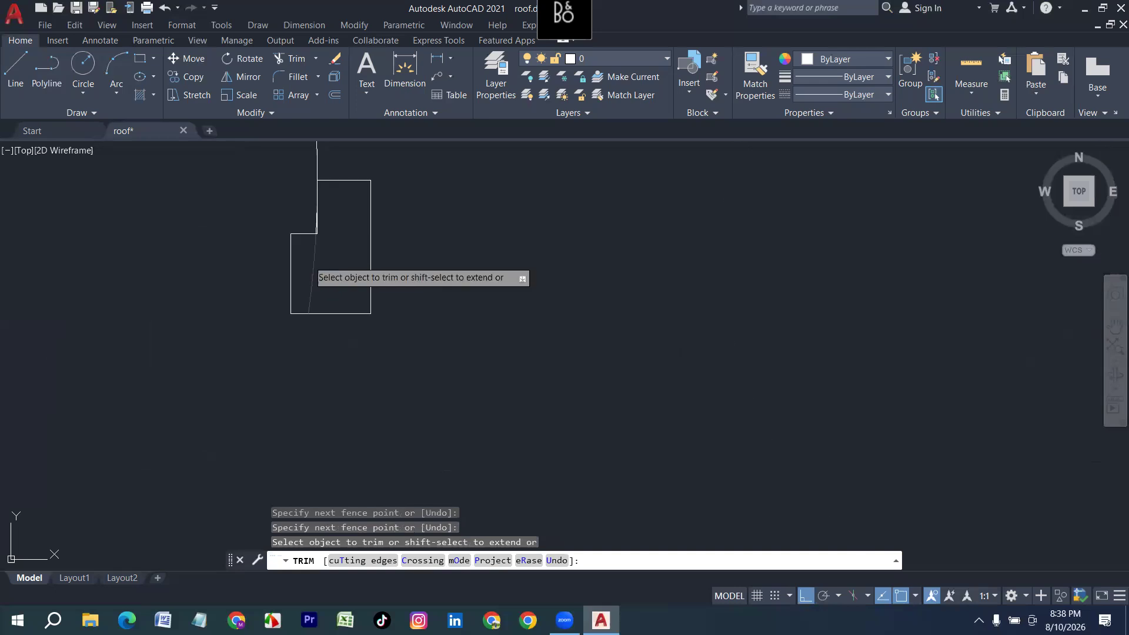
scroll(308, 261, up, 4)
click(355, 277)
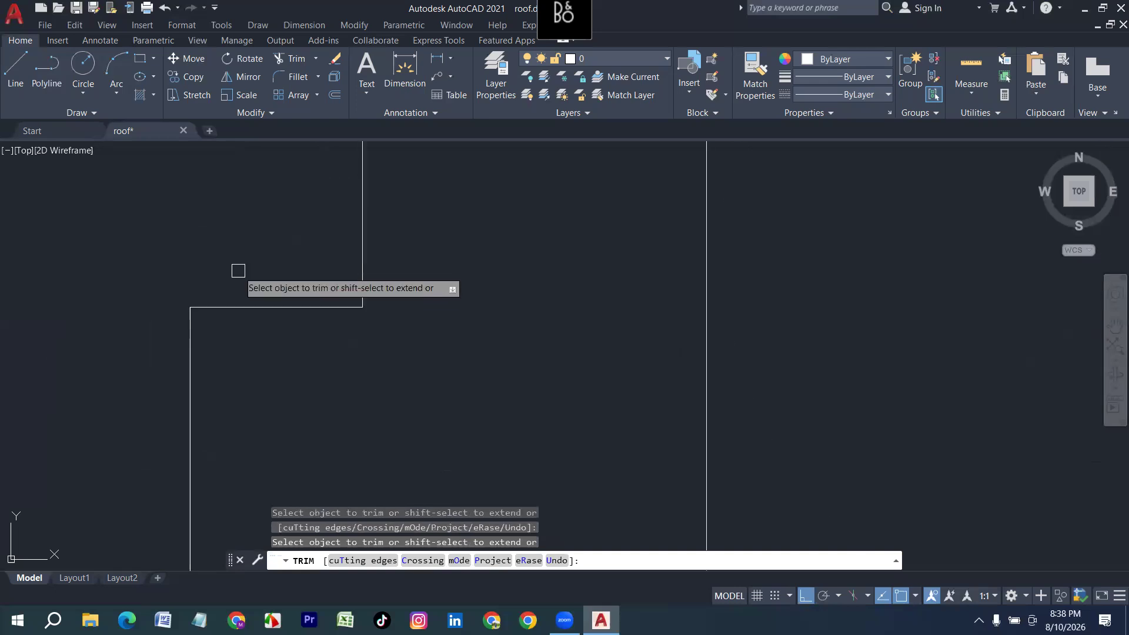
scroll(402, 401, down, 5)
Trim the second lower circle to its quarter swing arc, clearing the bottom line between the frames and the arc remnant inside the right frame.
drag(441, 389, 346, 441)
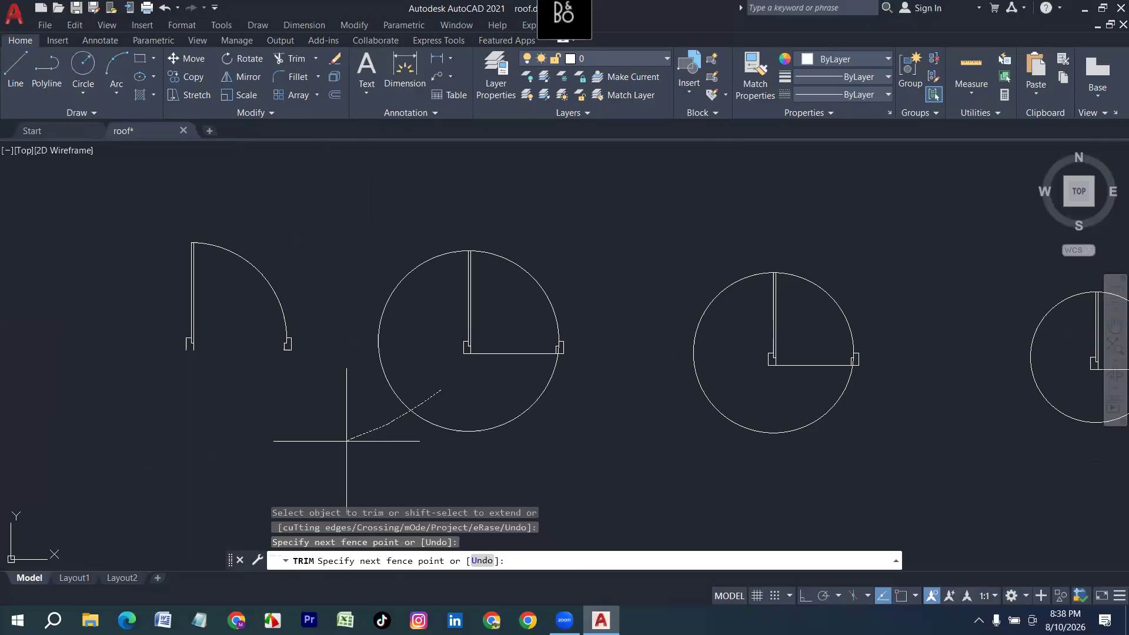
drag(509, 320, 501, 397)
scroll(562, 347, up, 10)
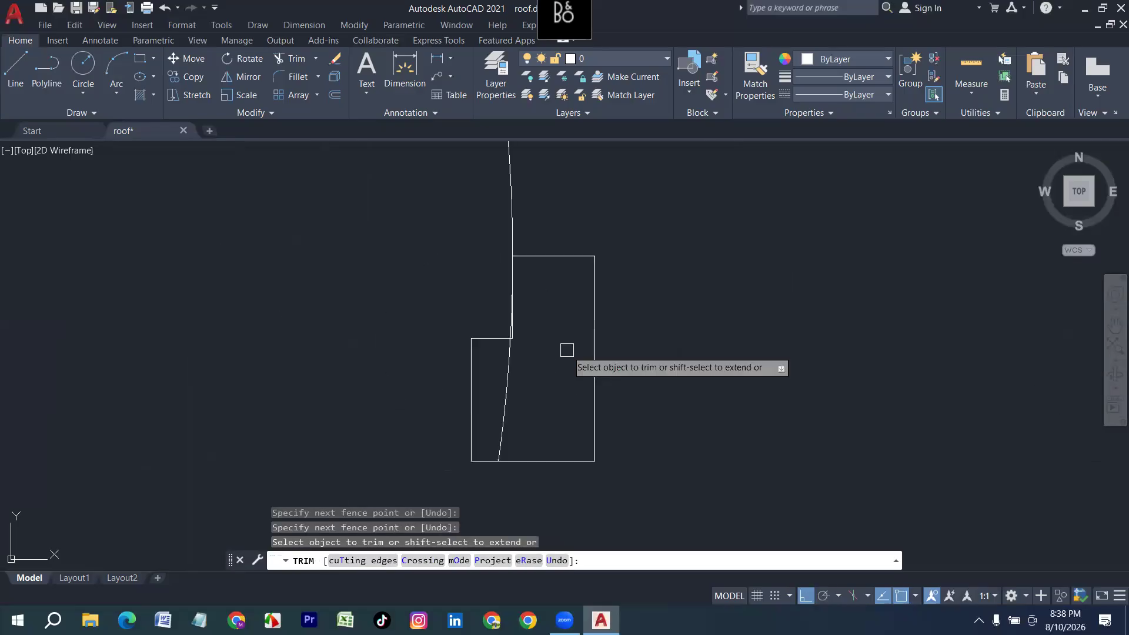
click(507, 376)
scroll(500, 320, up, 2)
scroll(496, 320, up, 6)
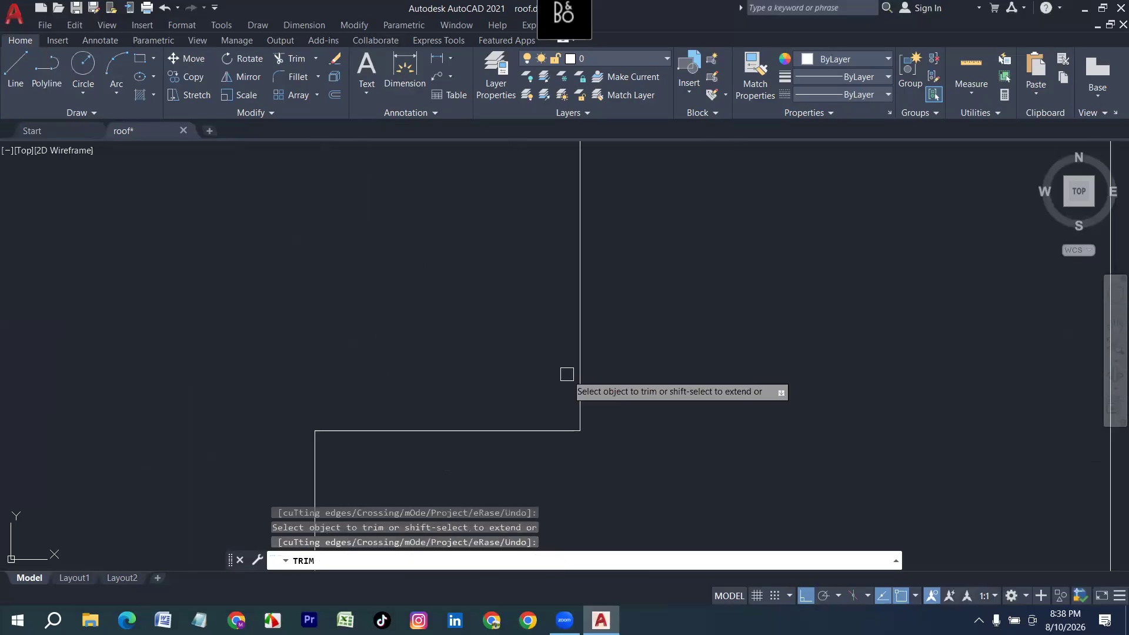
Trim the third lower circle to its quarter swing arc, clearing the line between the frames and the arc remnant inside the right frame.
scroll(346, 356, down, 5)
scroll(345, 357, down, 6)
middle_drag(603, 414, 243, 402)
drag(242, 402, 203, 411)
scroll(432, 363, up, 4)
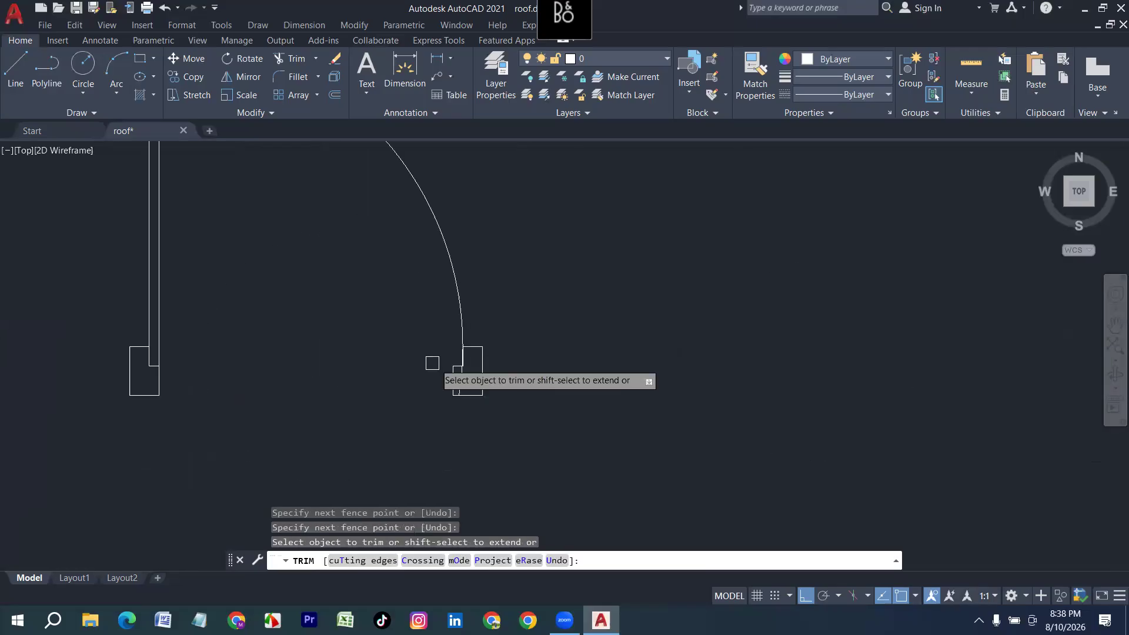
scroll(460, 372, up, 8)
scroll(479, 388, up, 6)
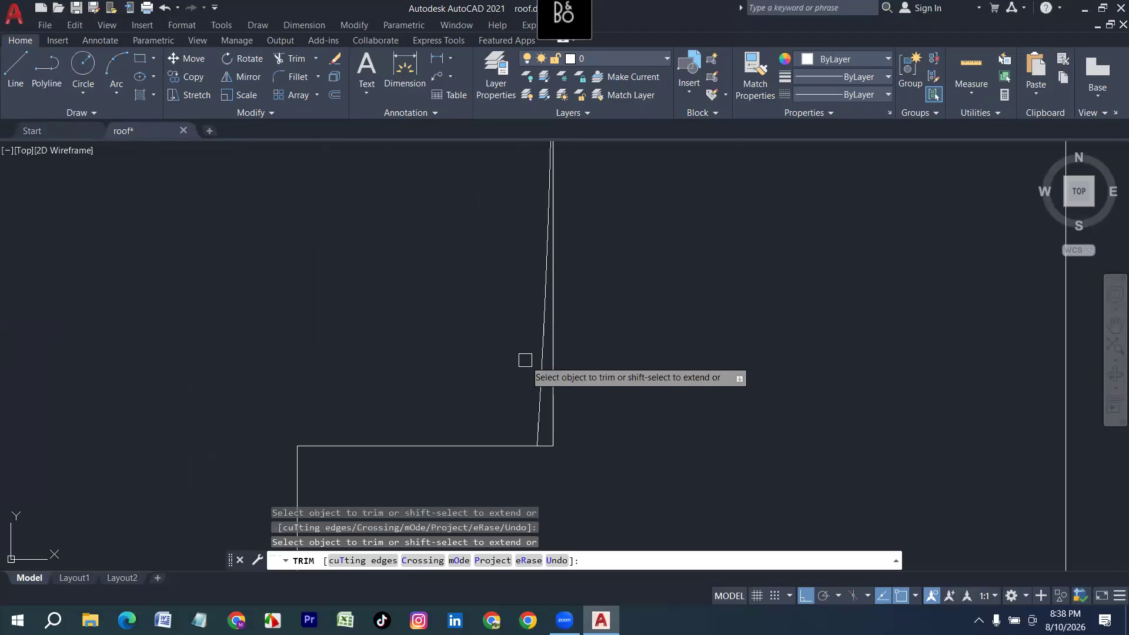
Trim the fourth lower circle to its quarter swing arc and clear the bottom line and the arc remnant inside the right frame.
scroll(240, 319, down, 10)
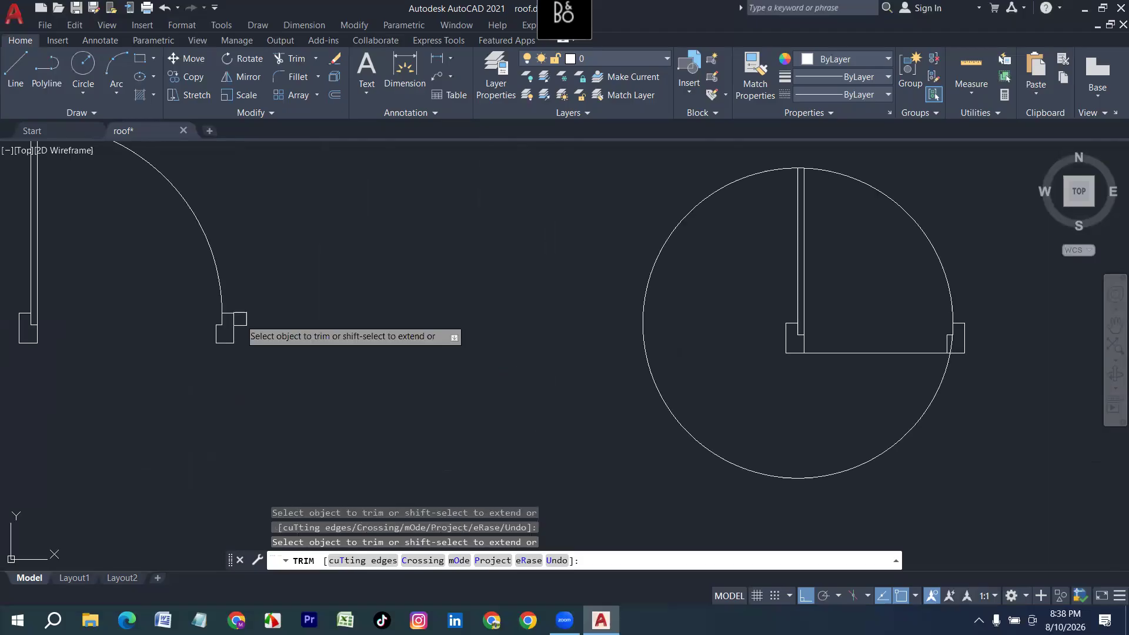
scroll(240, 319, down, 2)
drag(258, 374, 399, 335)
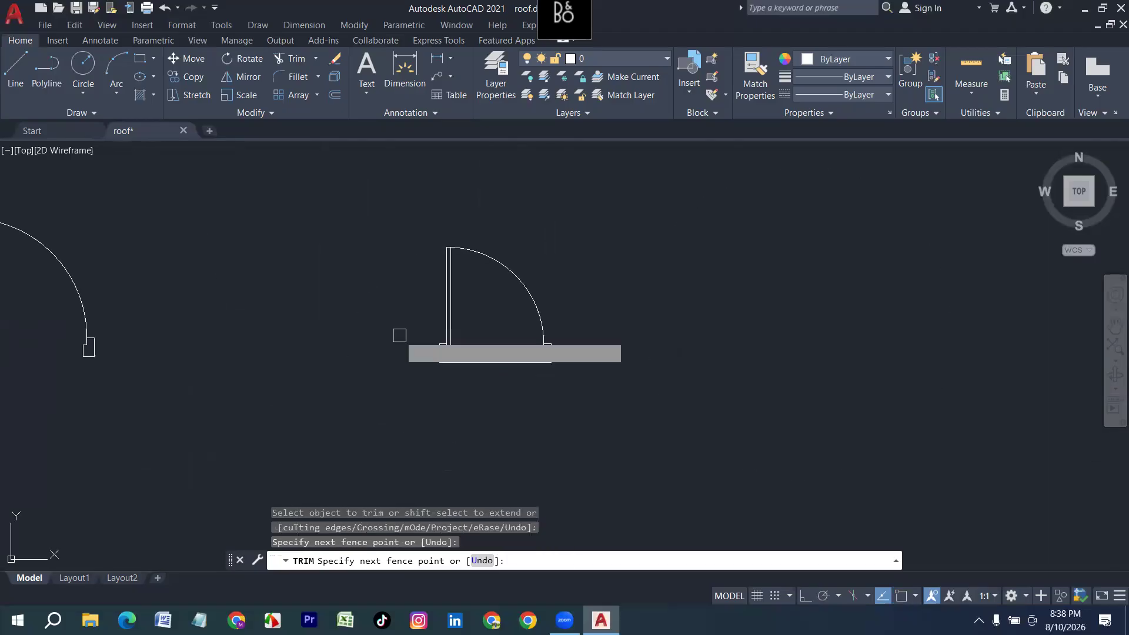
key(Return)
scroll(602, 361, up, 4)
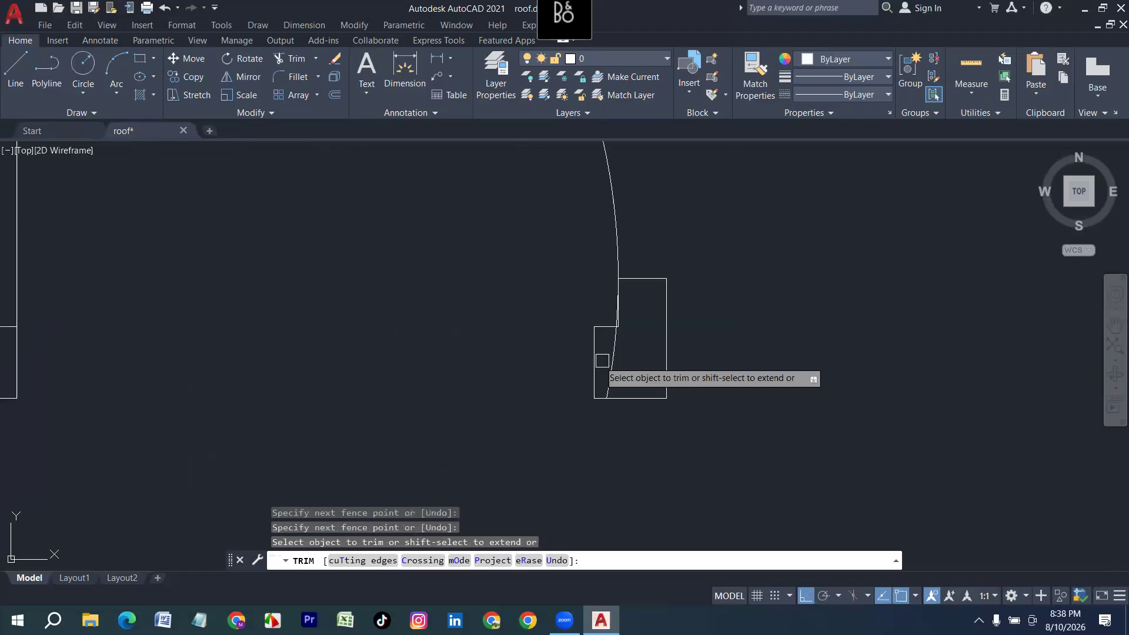
scroll(602, 361, up, 4)
scroll(608, 342, up, 5)
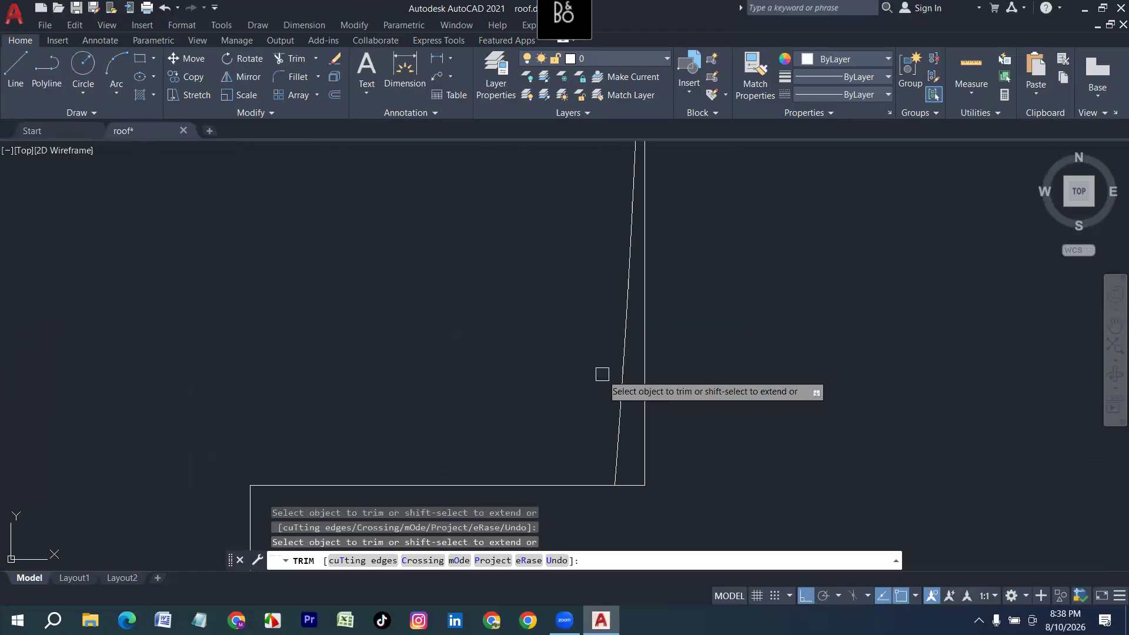
click(622, 376)
key(Escape)
scroll(436, 409, down, 5)
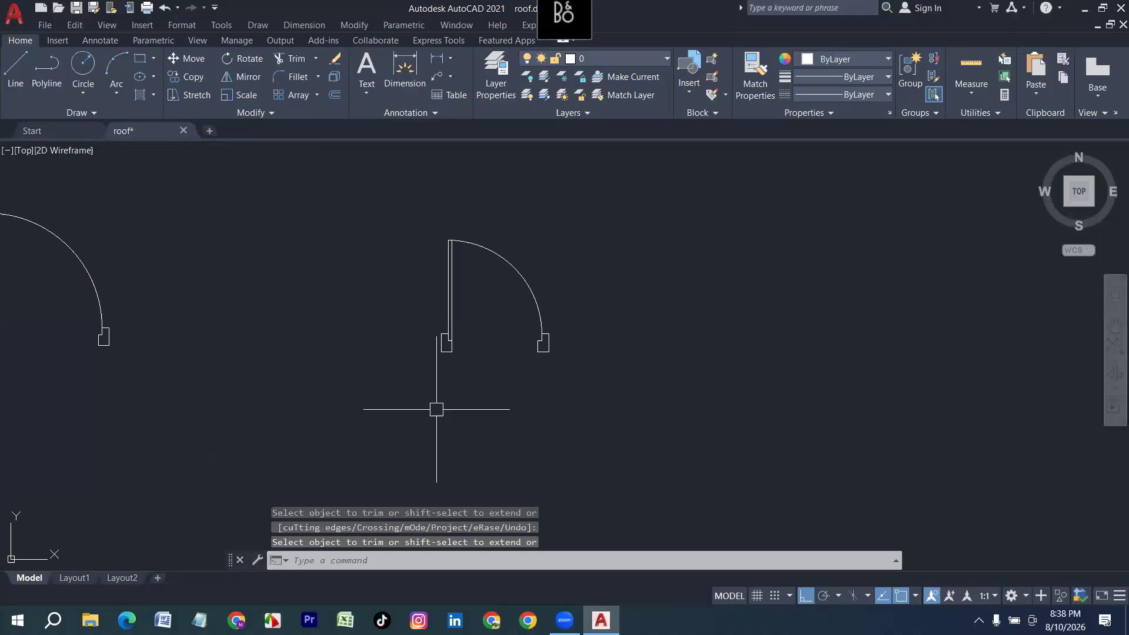
Dimension the overall width of the second lower door between the frames' outer bottom corners, placing the dimension line below the door.
scroll(496, 394, down, 4)
scroll(283, 387, up, 3)
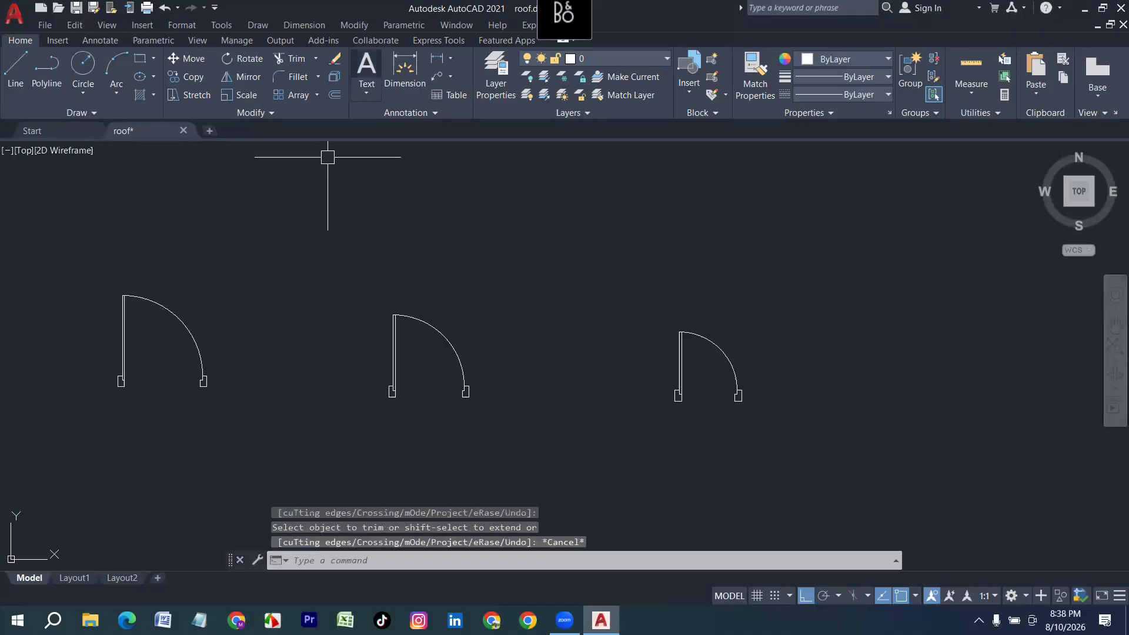
click(404, 67)
scroll(106, 378, up, 3)
click(106, 378)
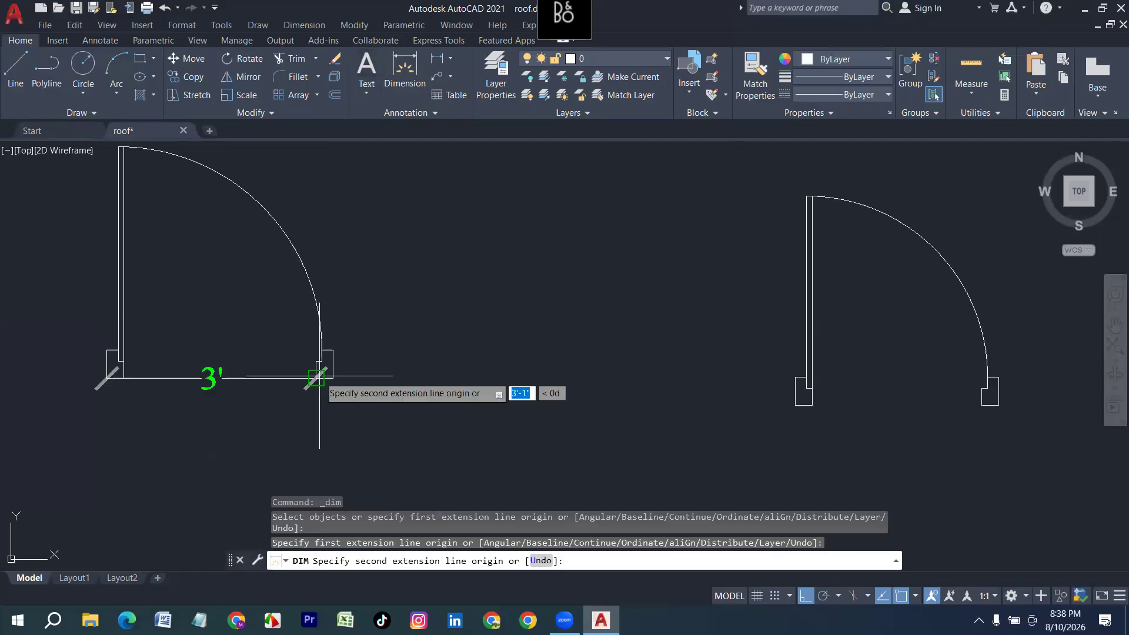
click(333, 378)
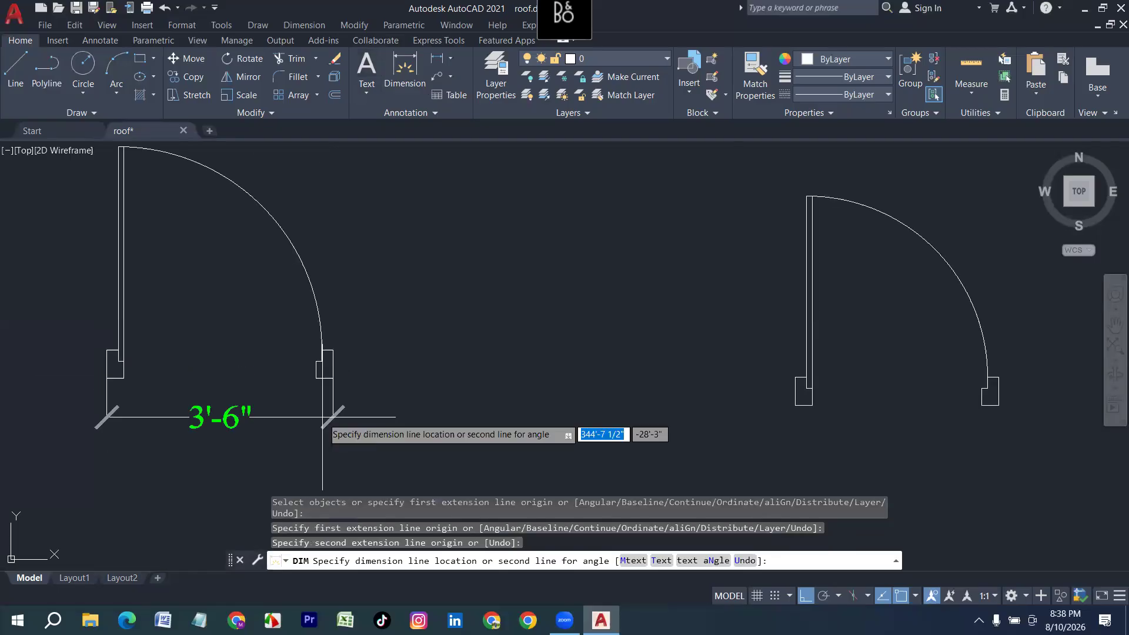
click(322, 416)
scroll(300, 318, down, 2)
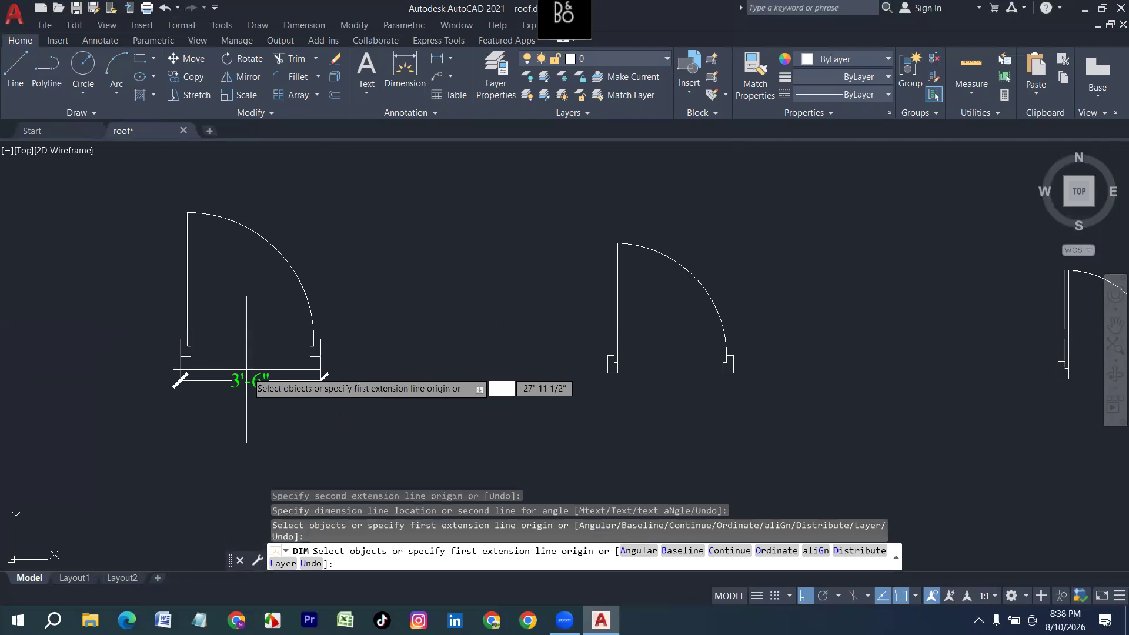
scroll(330, 367, down, 4)
key(Return)
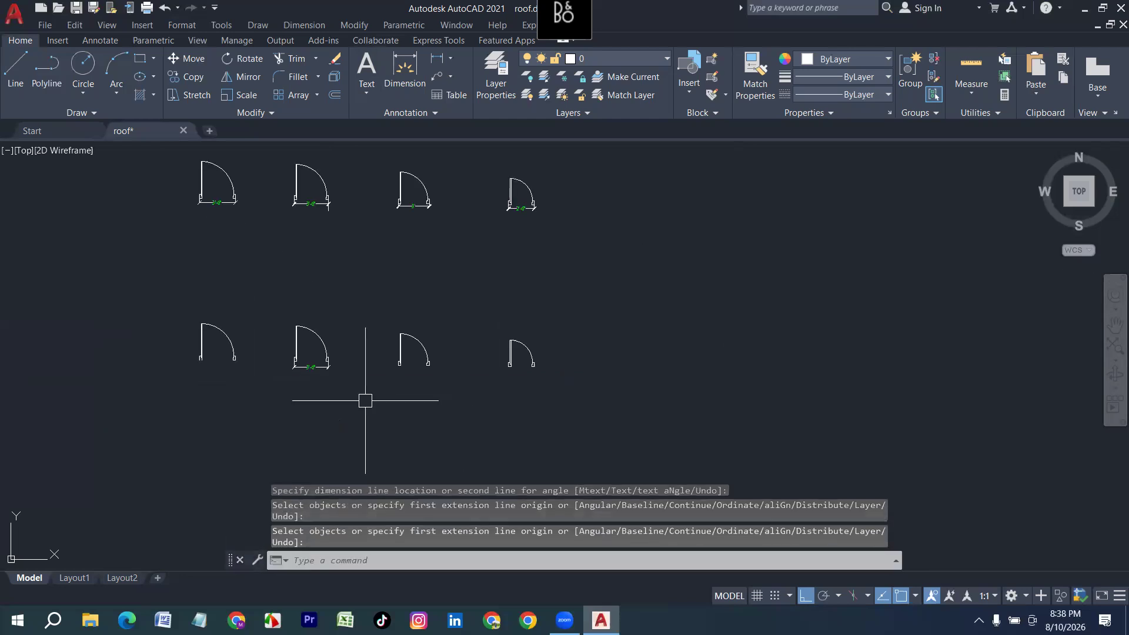
Draw a 5' horizontal line in the empty area beyond the fourth door of the upper row.
middle_drag(494, 422, 218, 426)
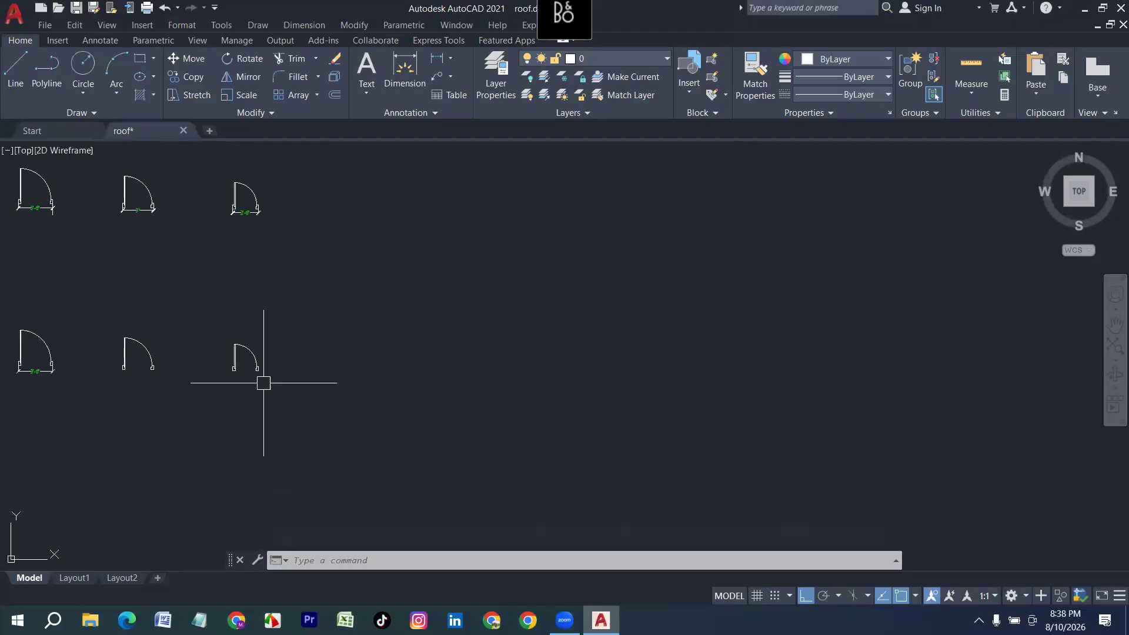
middle_drag(264, 383, 419, 413)
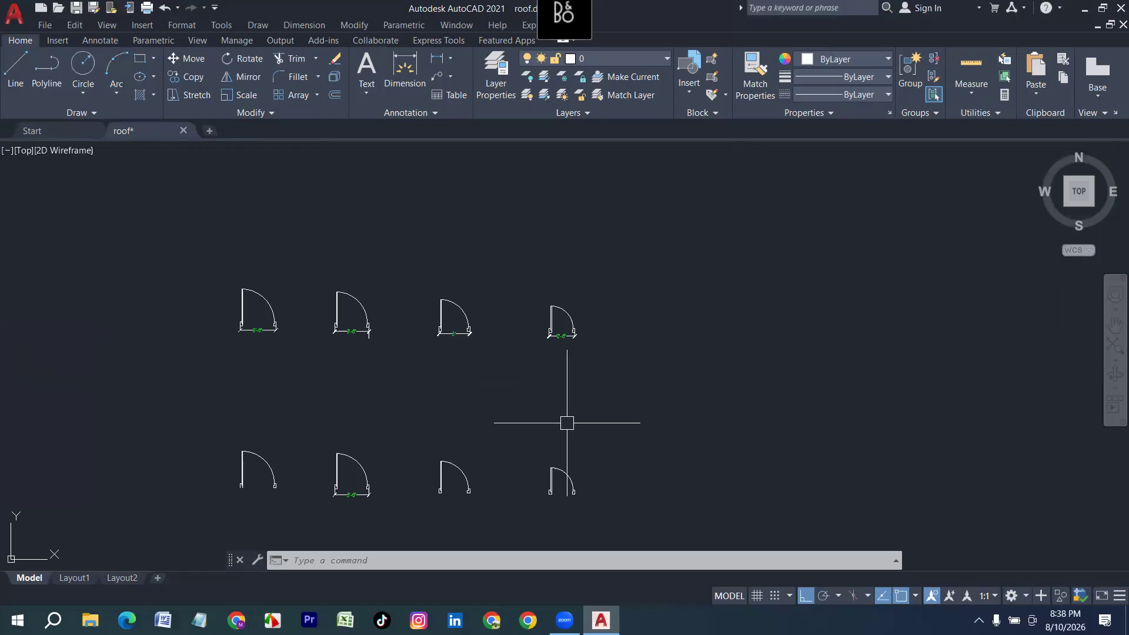
middle_drag(616, 364, 308, 304)
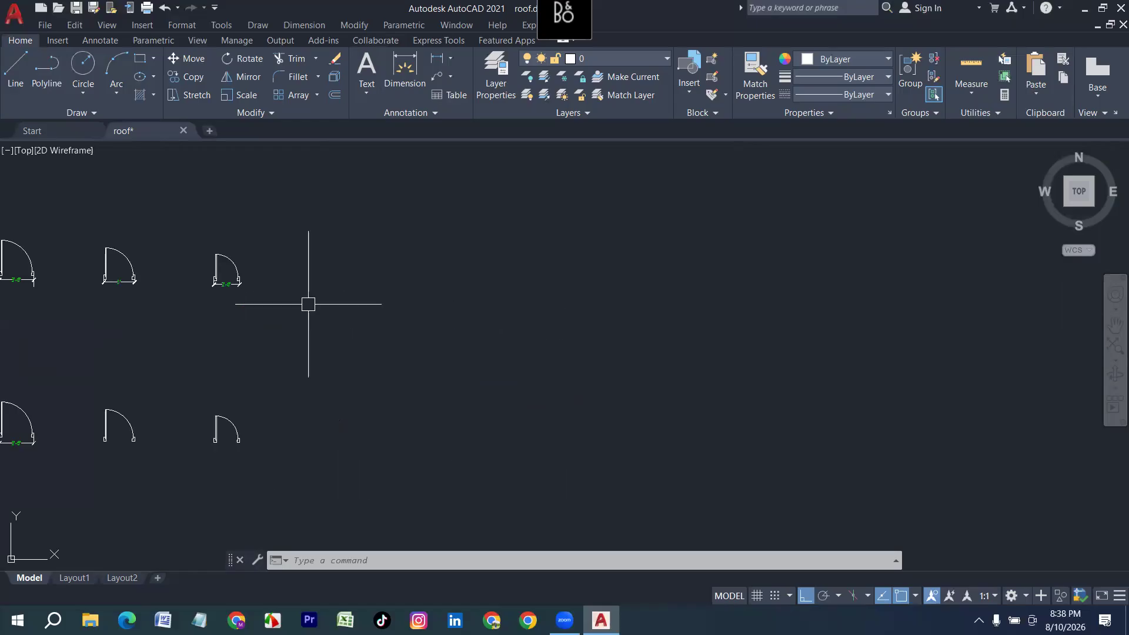
scroll(288, 292, up, 4)
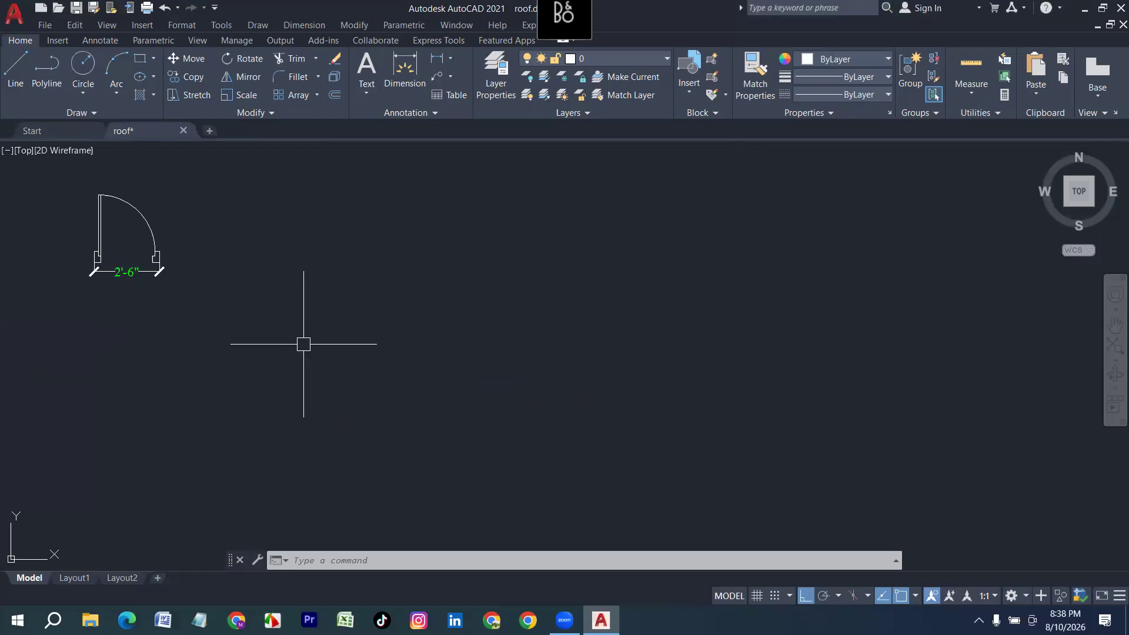
text(l)
key(Return)
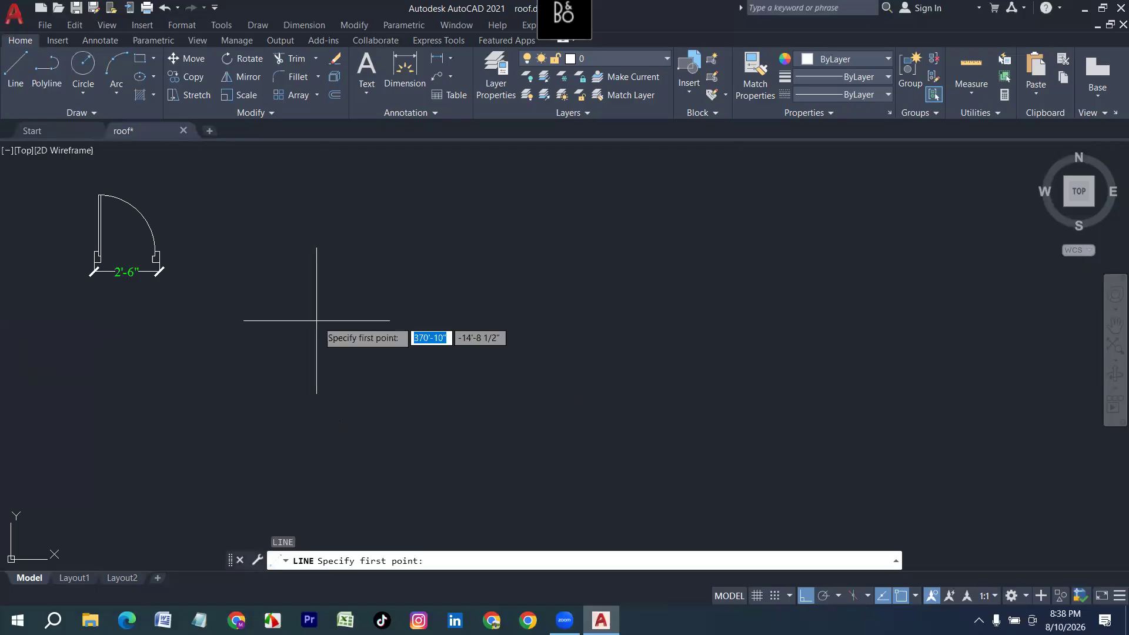
click(455, 346)
text(5)
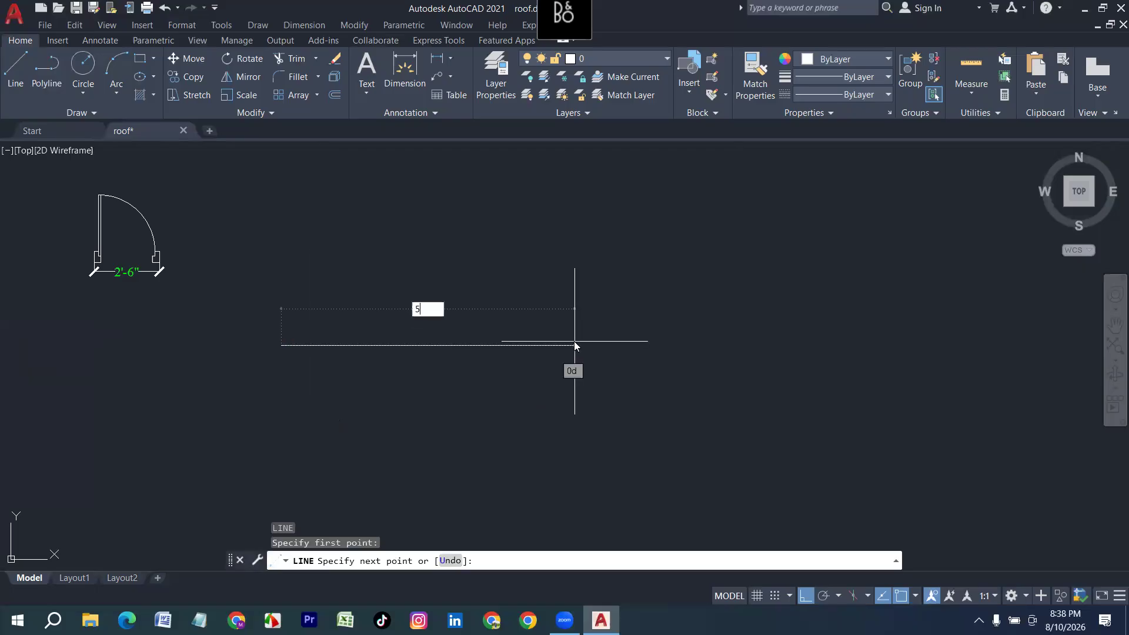
text(')
key(Return)
key(Return)
Draw the stepped left frame from the 5' line's left end with segments 5" up, 2" right, 2" down, 1" right and 3" down.
scroll(287, 358, up, 3)
key(Return)
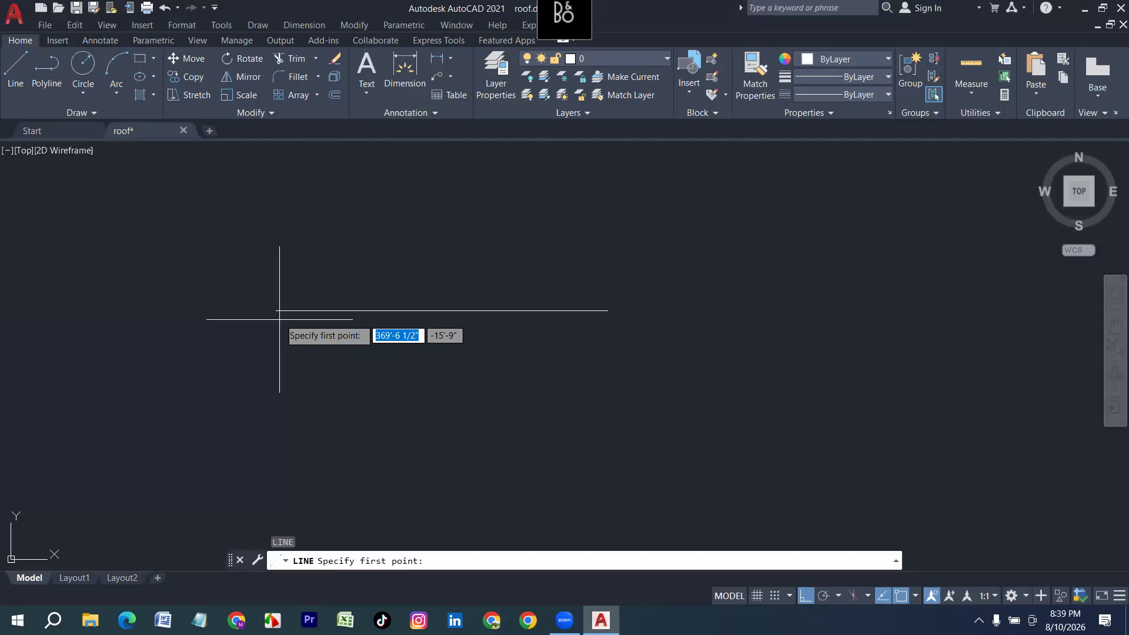
click(276, 311)
text(5)
key(Return)
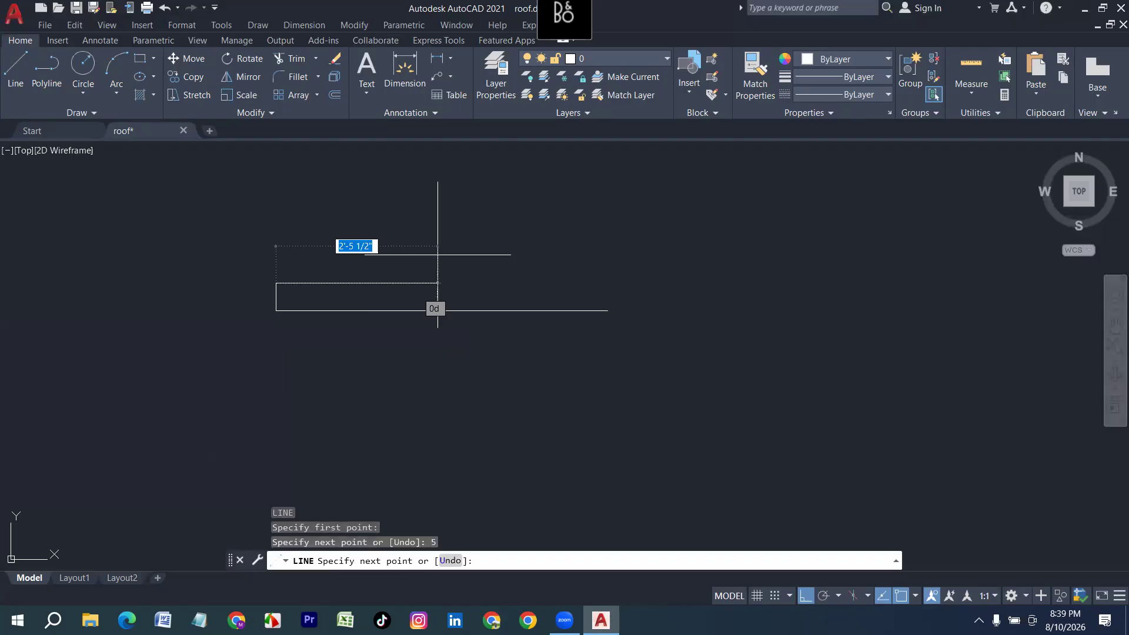
text(2)
key(Return)
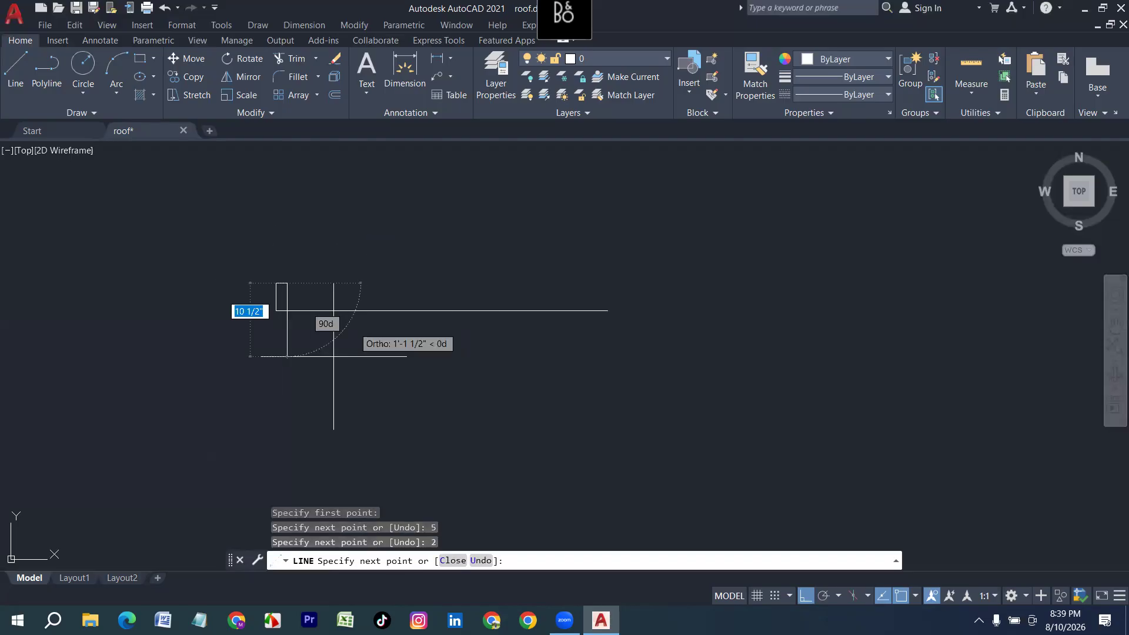
text(2)
key(Return)
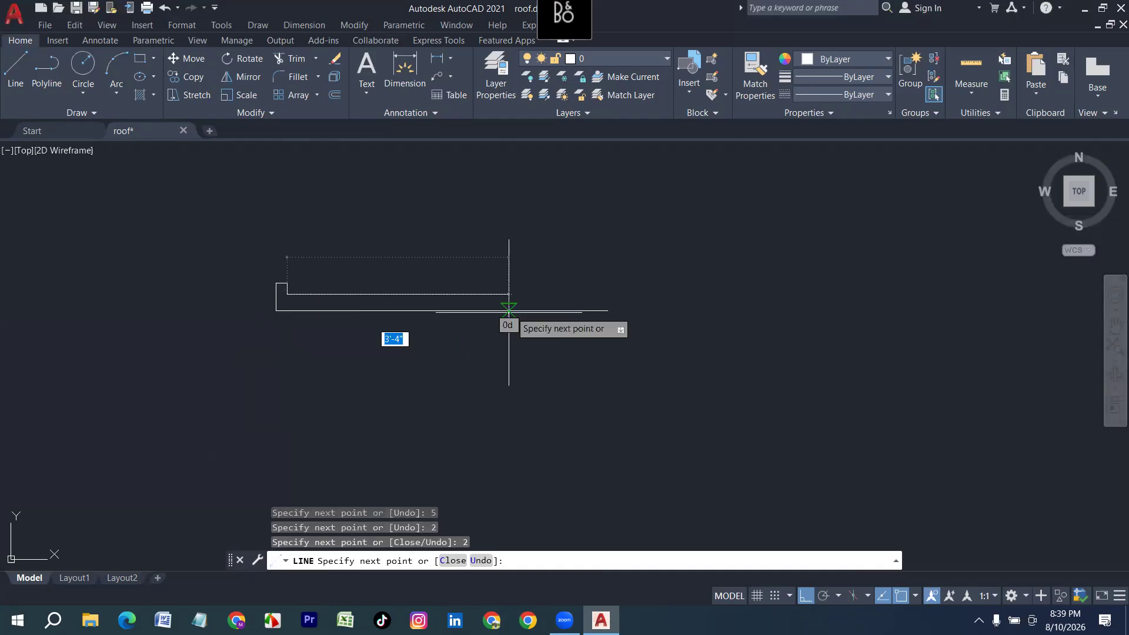
text(1)
key(Return)
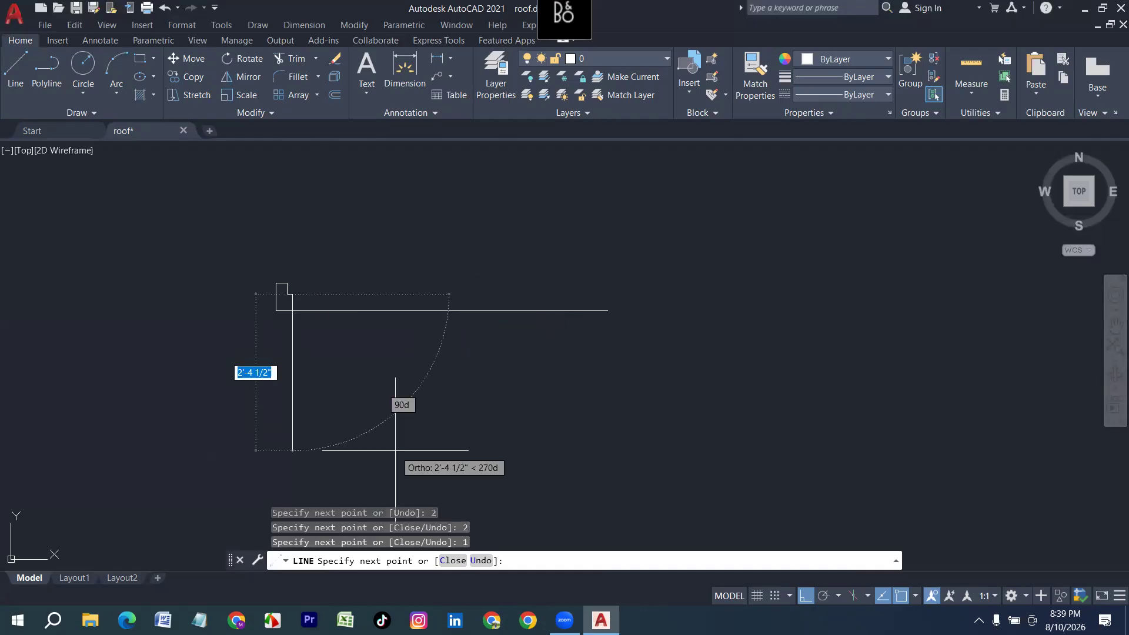
text(3)
key(Return)
key(Return)
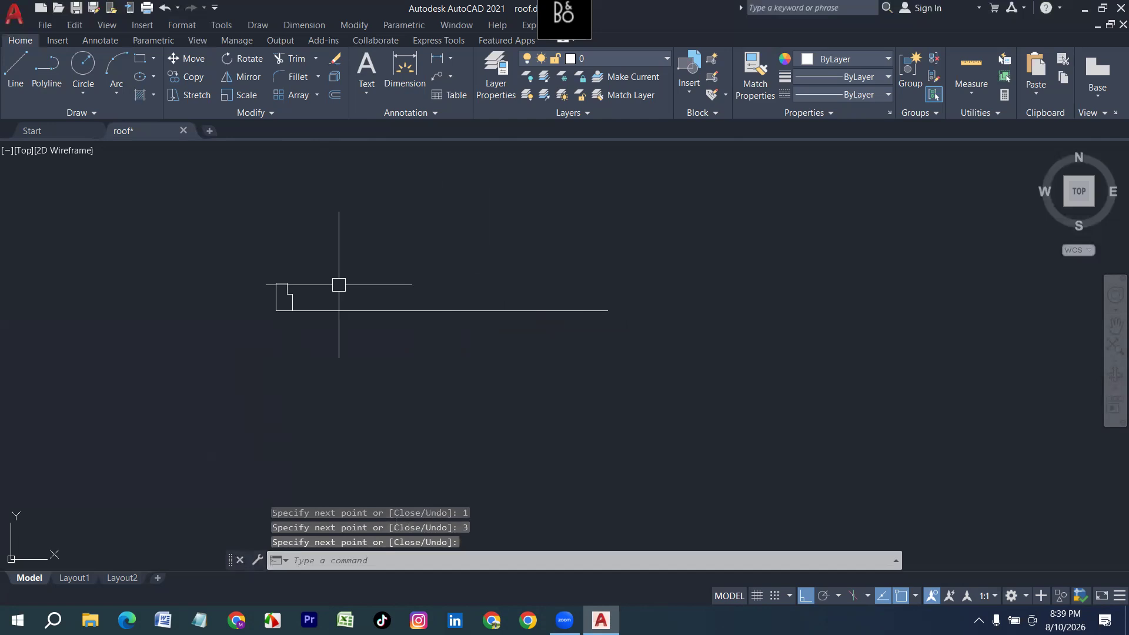
Draw the mirrored stepped right frame from the line's right end with segments 5" up, 2" left, 2" down, 1" left and 3" down.
middle_drag(602, 286, 539, 300)
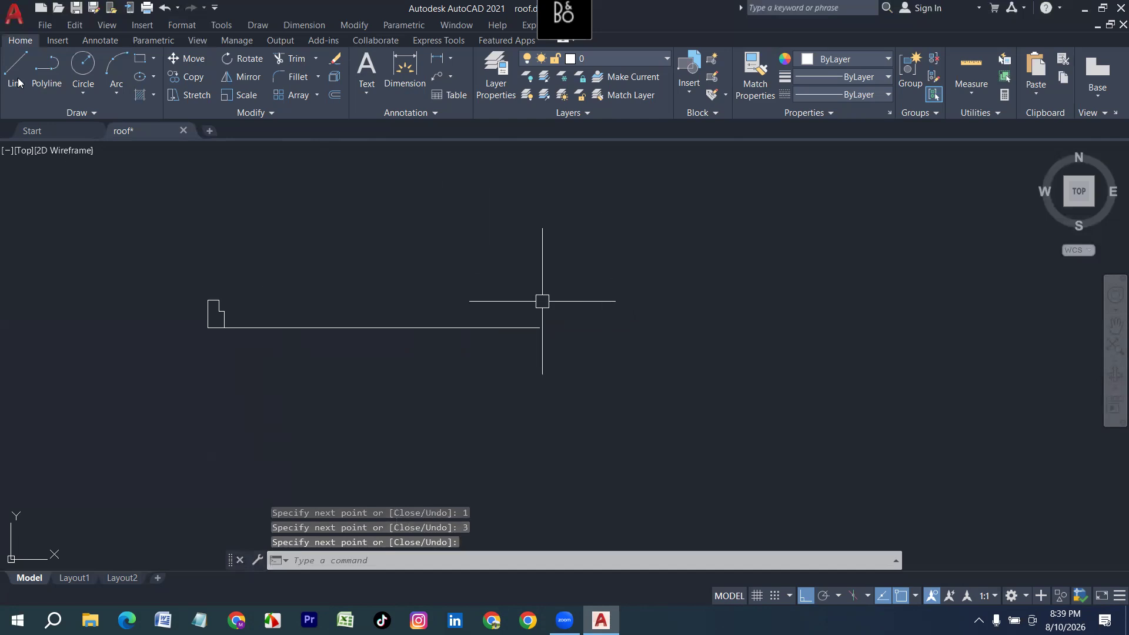
click(15, 73)
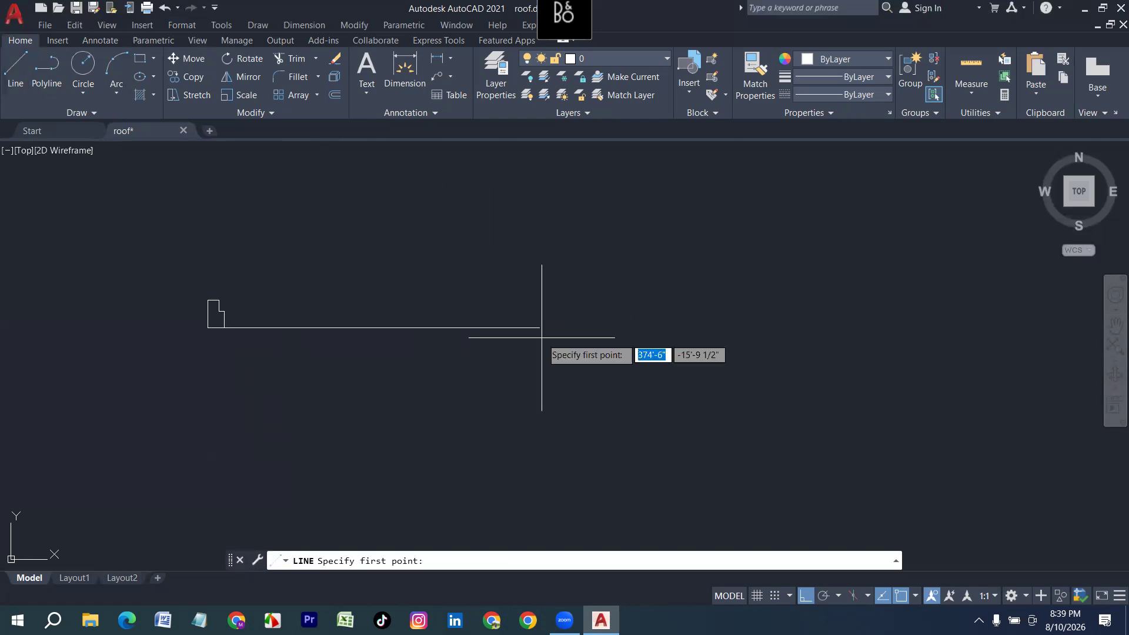
click(539, 328)
text(5)
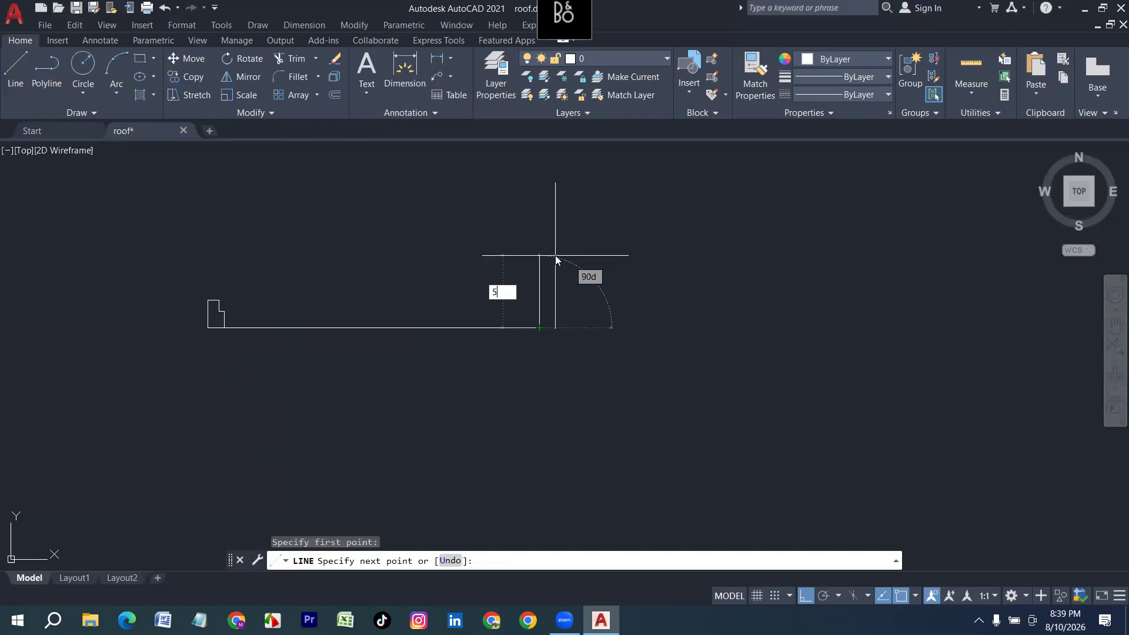
key(Return)
text(2)
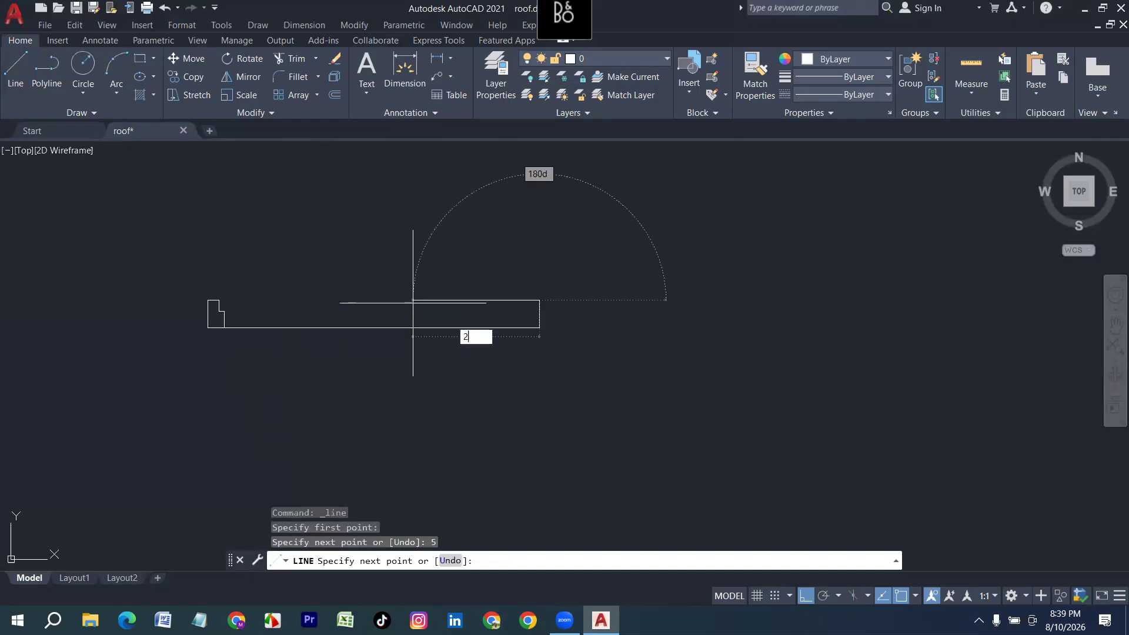
key(Return)
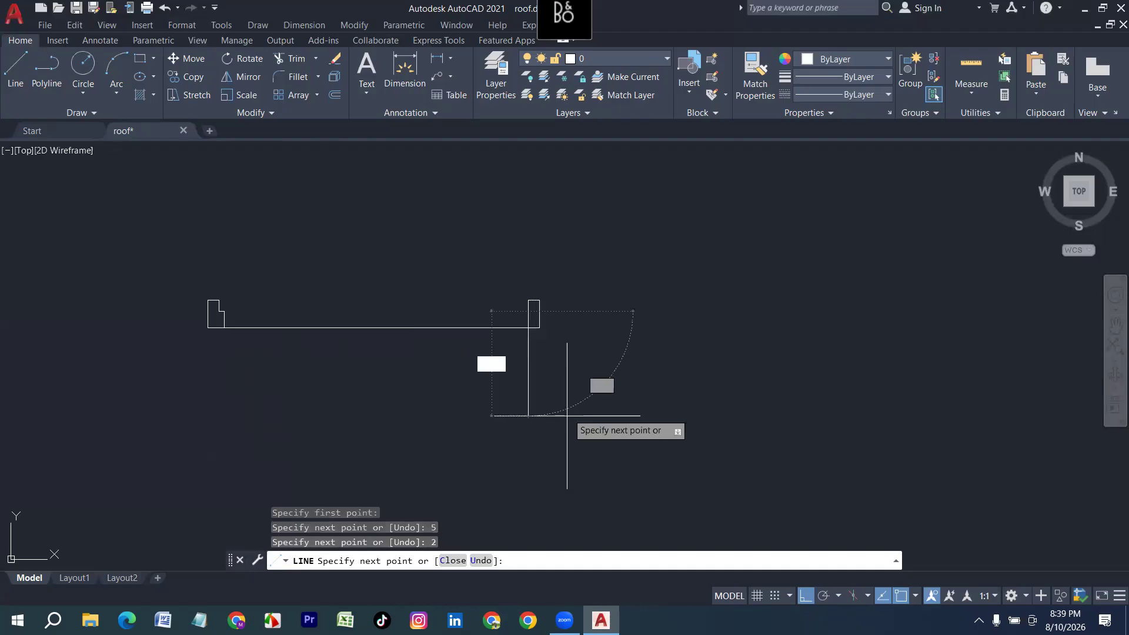
text(2)
key(Return)
text(1)
key(Return)
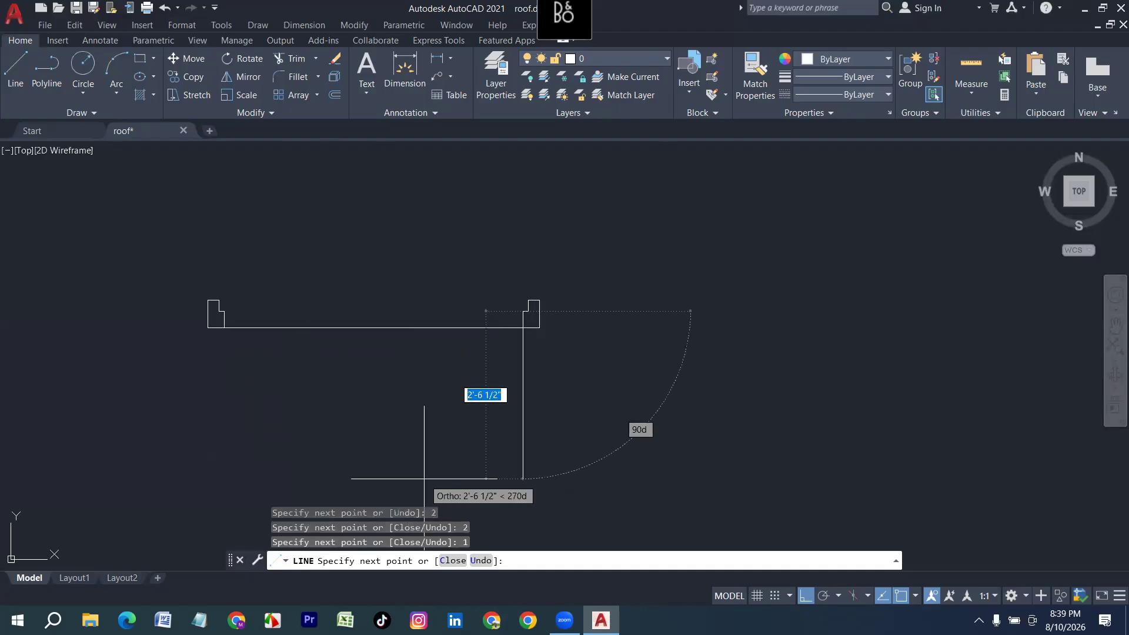
key(Return)
Draw a circle centred on the left frame's upper inner corner, with its radius reaching the right frame's upper inner corner.
middle_drag(402, 281, 312, 369)
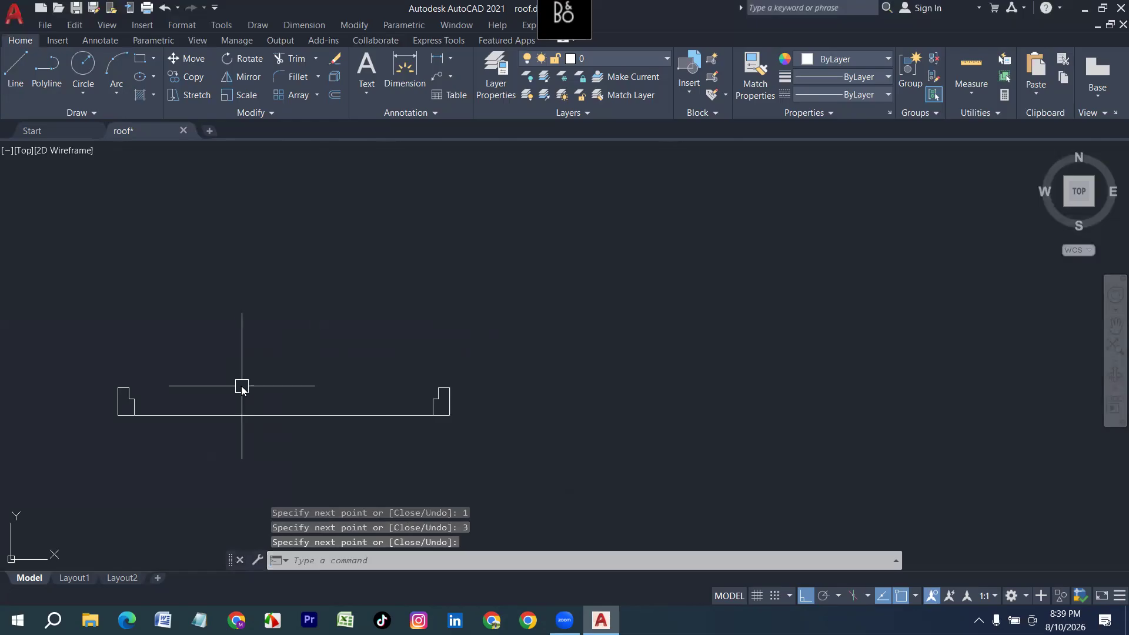
text(c)
key(Return)
click(129, 387)
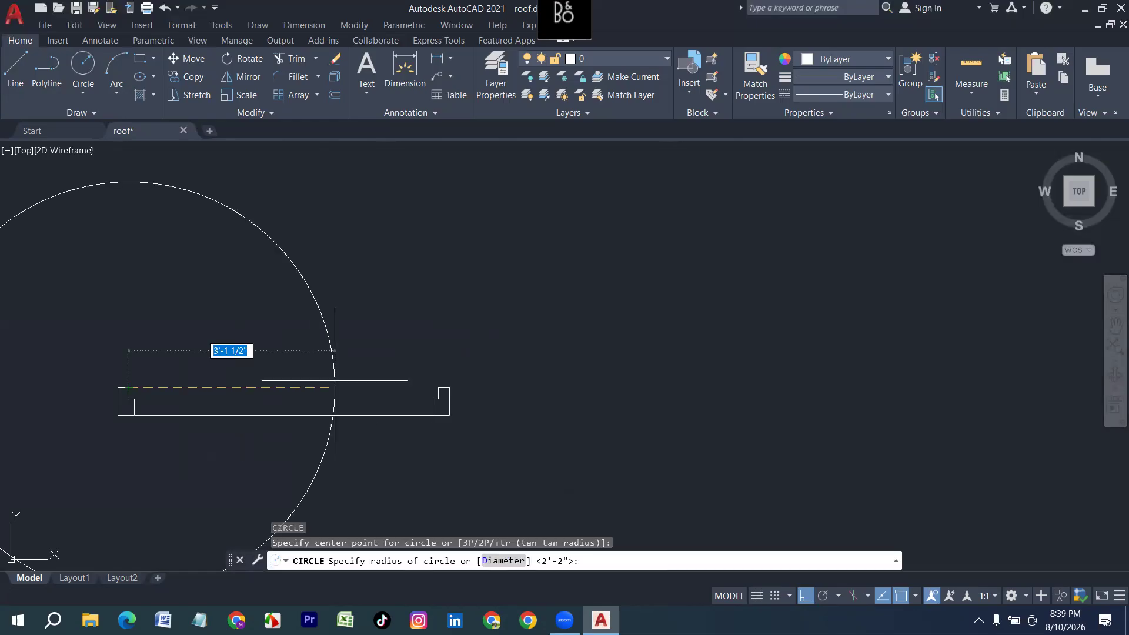
click(444, 387)
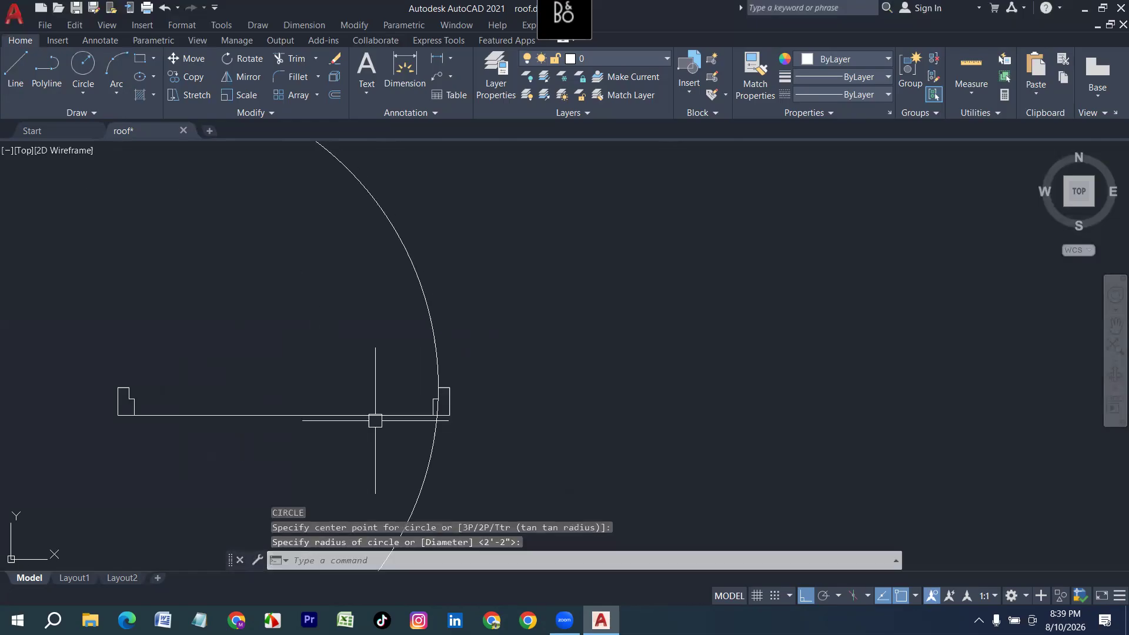
scroll(375, 420, down, 2)
key(Escape)
Extend the left frame's two inner vertical edges up to the circle to form the door leaf.
text(Ex)
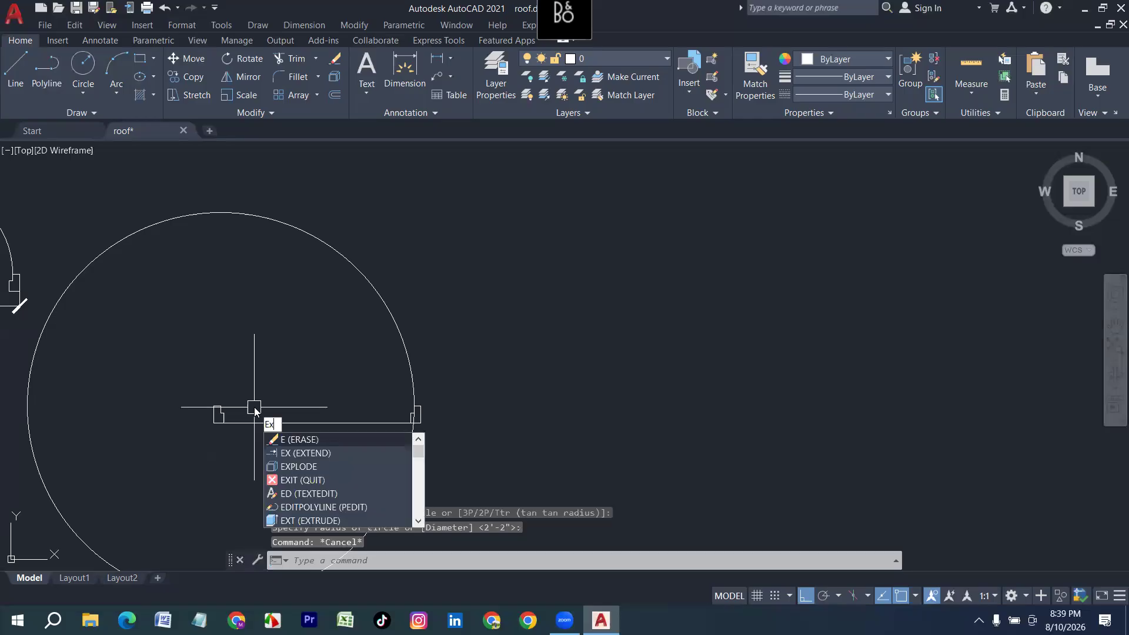
key(Return)
click(223, 413)
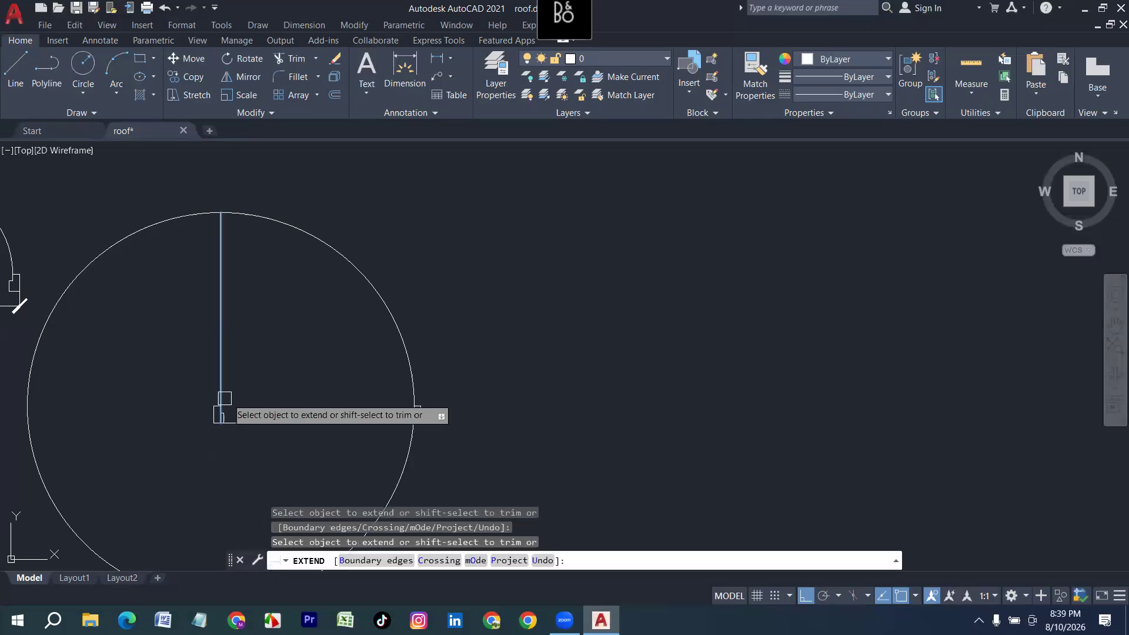
click(229, 415)
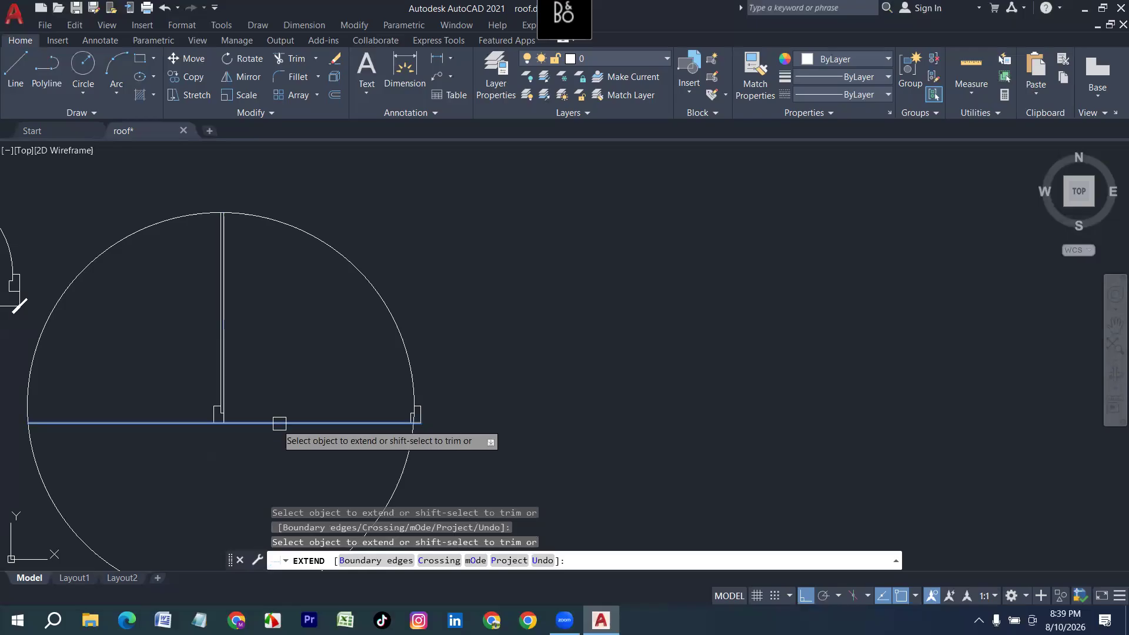
scroll(222, 411, up, 10)
scroll(318, 391, down, 5)
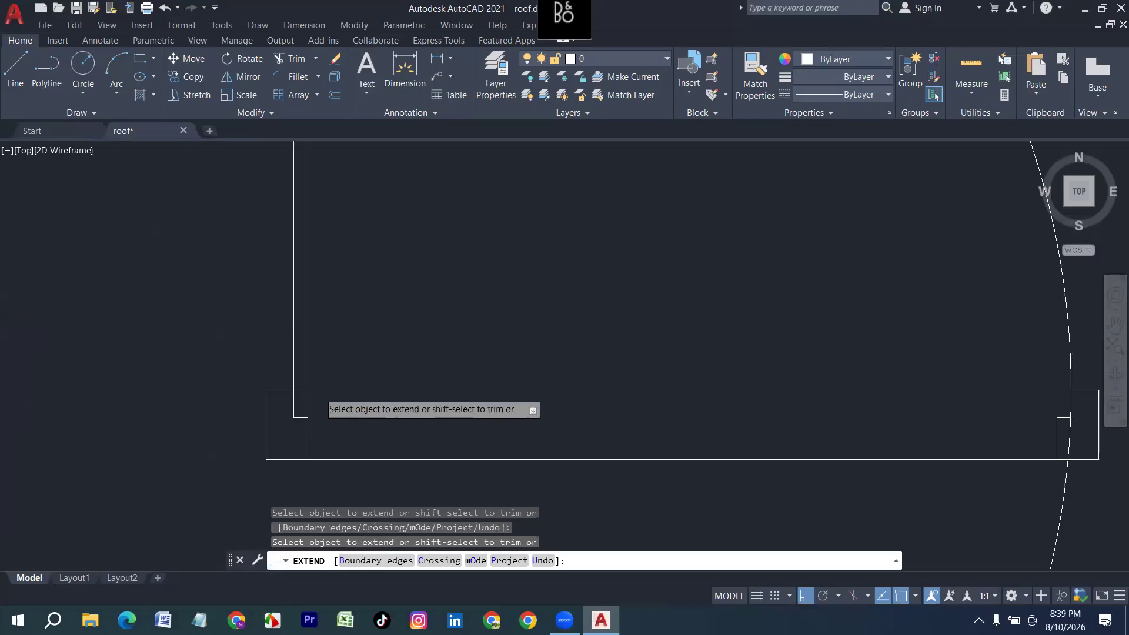
scroll(319, 389, down, 6)
key(Escape)
Trim the circle to its quarter swing arc and clear the bottom line between the frames.
text(t)
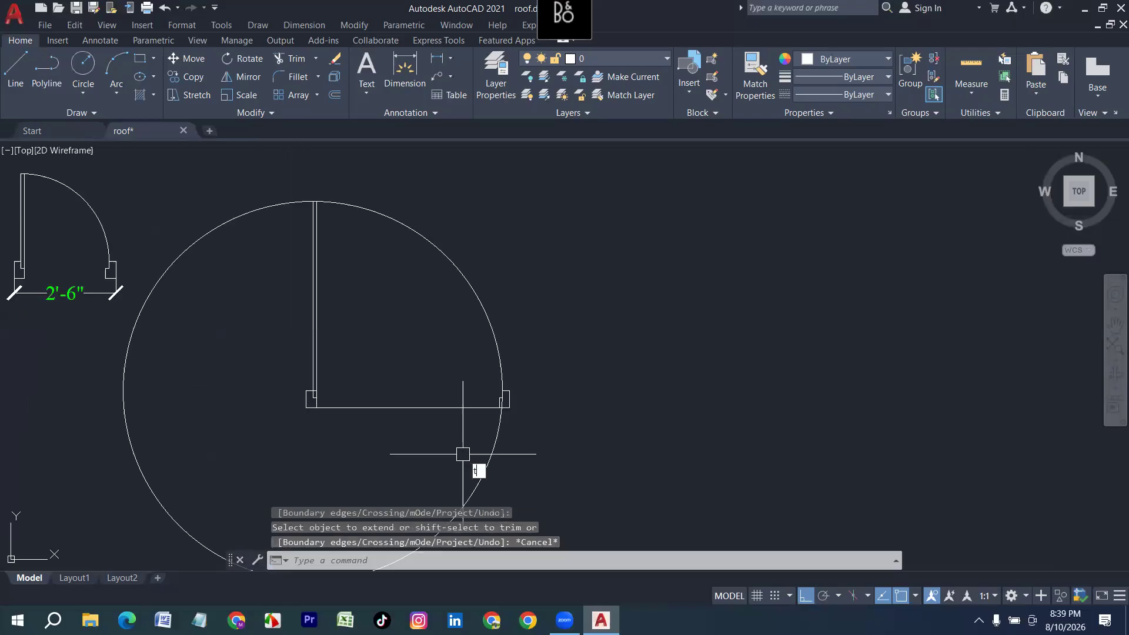
text(r)
key(Return)
drag(373, 353, 375, 460)
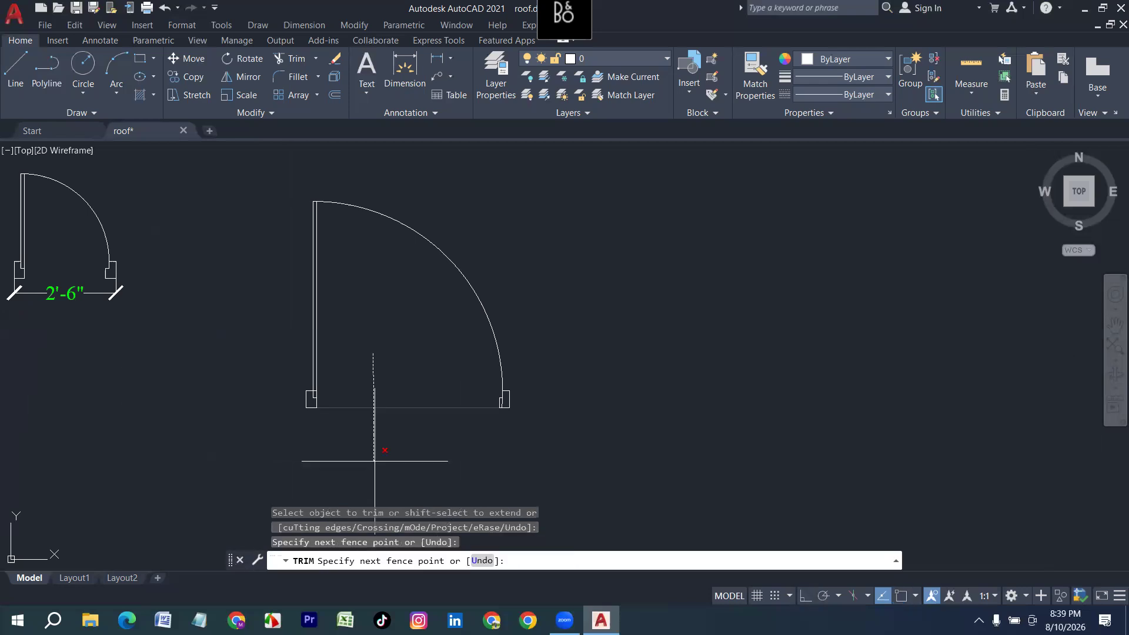
Trim the leaf line's piece in the left frame's step and the arc remnant inside the right frame.
scroll(338, 393, up, 6)
scroll(227, 407, up, 2)
drag(164, 378, 277, 398)
scroll(182, 340, down, 4)
mouse_move(598, 418)
middle_down()
mouse_move(566, 450)
mouse_move(301, 445)
middle_up()
scroll(300, 445, down, 4)
scroll(465, 412, up, 8)
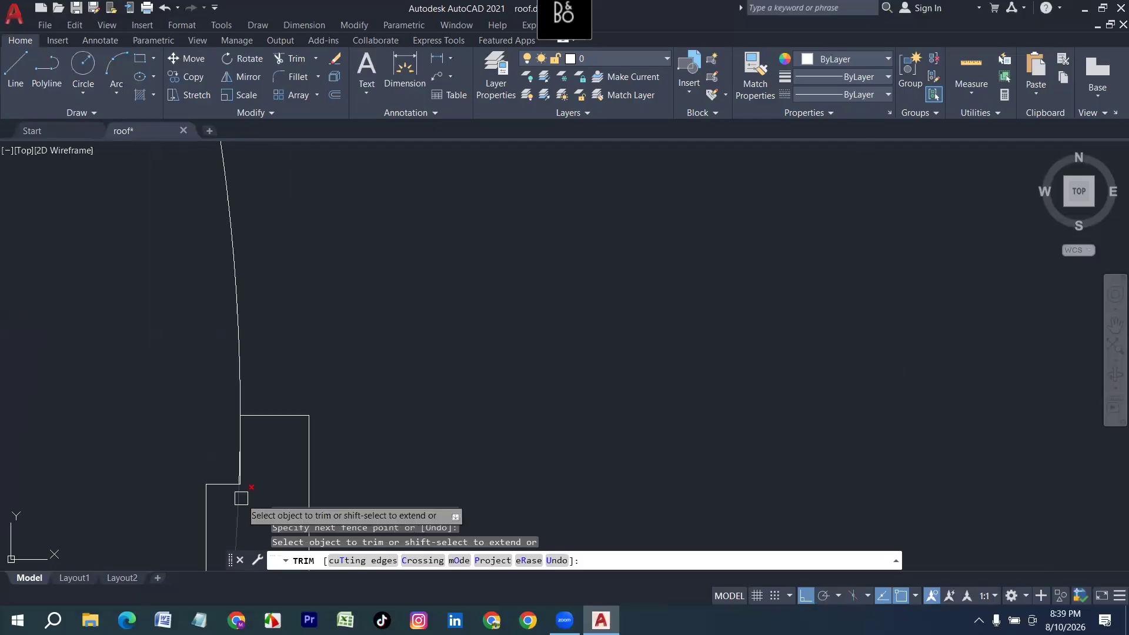
scroll(241, 498, up, 8)
scroll(288, 472, up, 5)
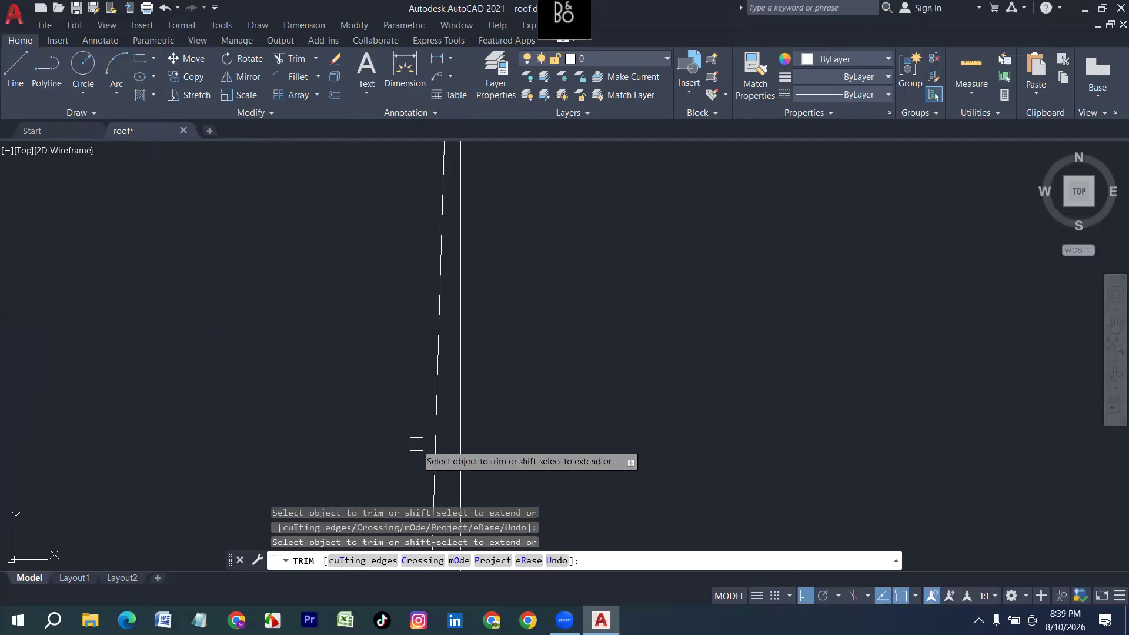
scroll(470, 388, down, 5)
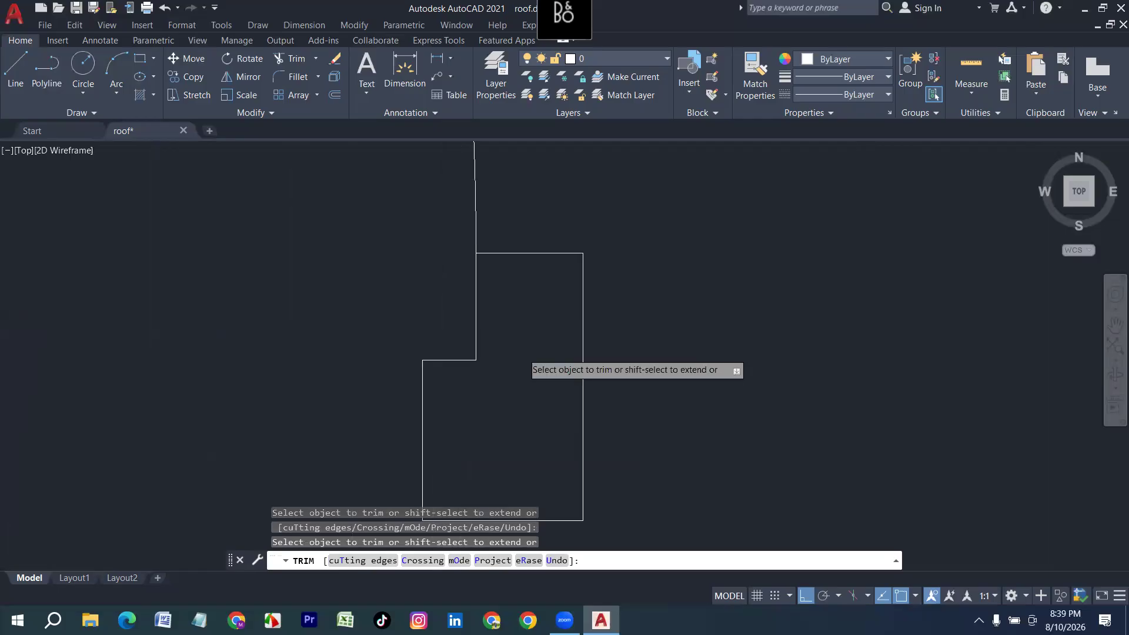
scroll(620, 397, down, 6)
key(Escape)
Dimension the overall width of the large door between the frames' outer bottom corners, placing the dimension line below the door.
middle_drag(661, 413, 589, 438)
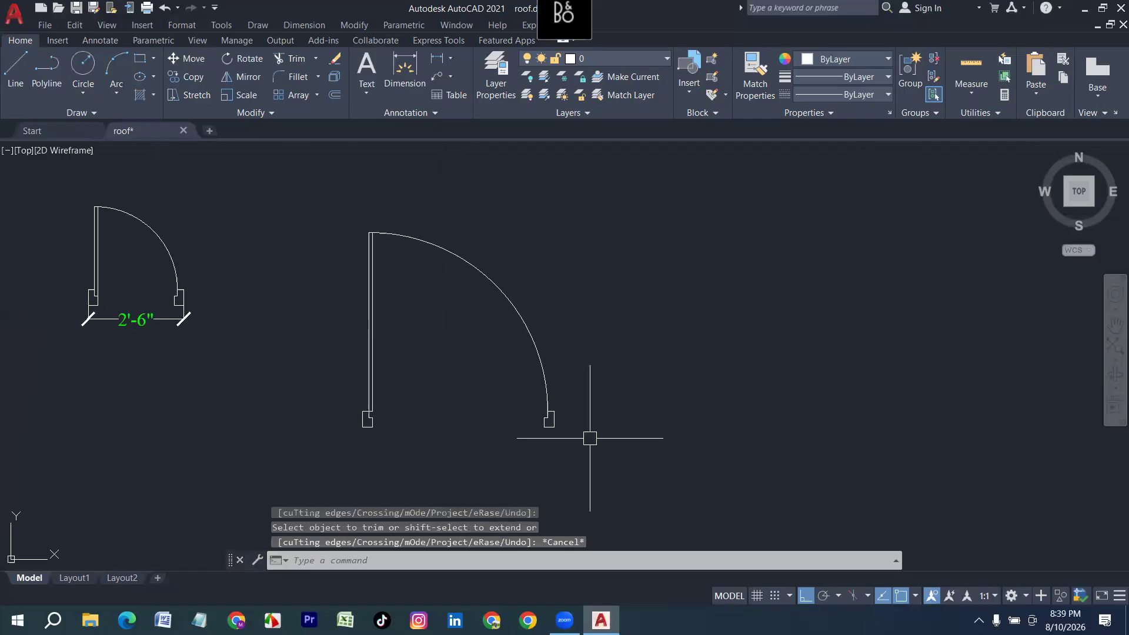
key(Escape)
text(dl)
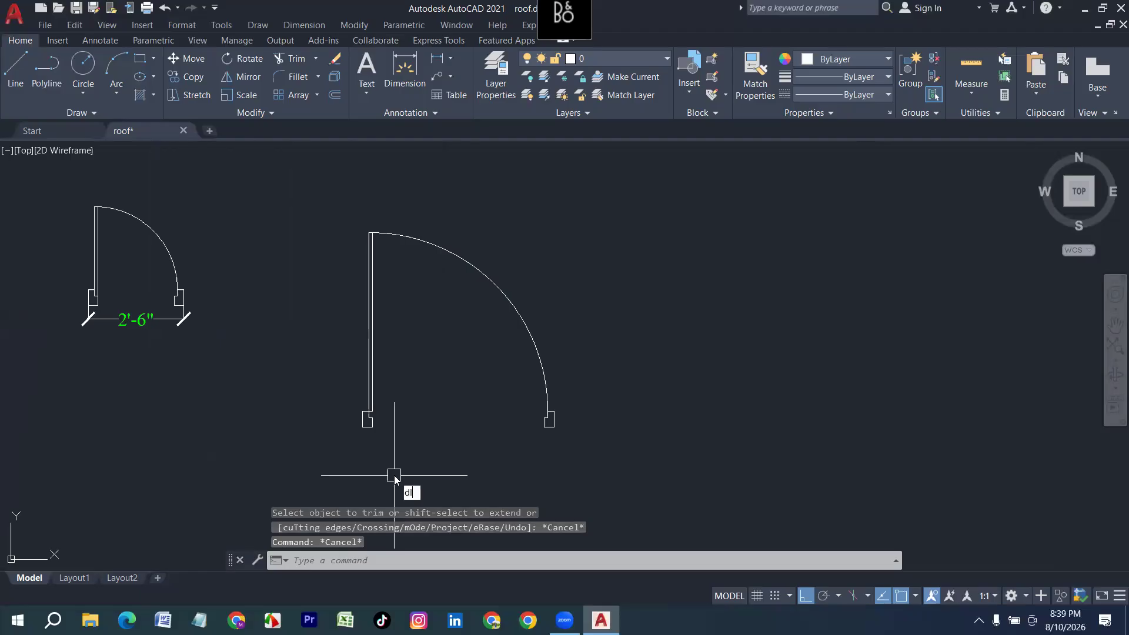
key(Return)
scroll(365, 430, up, 4)
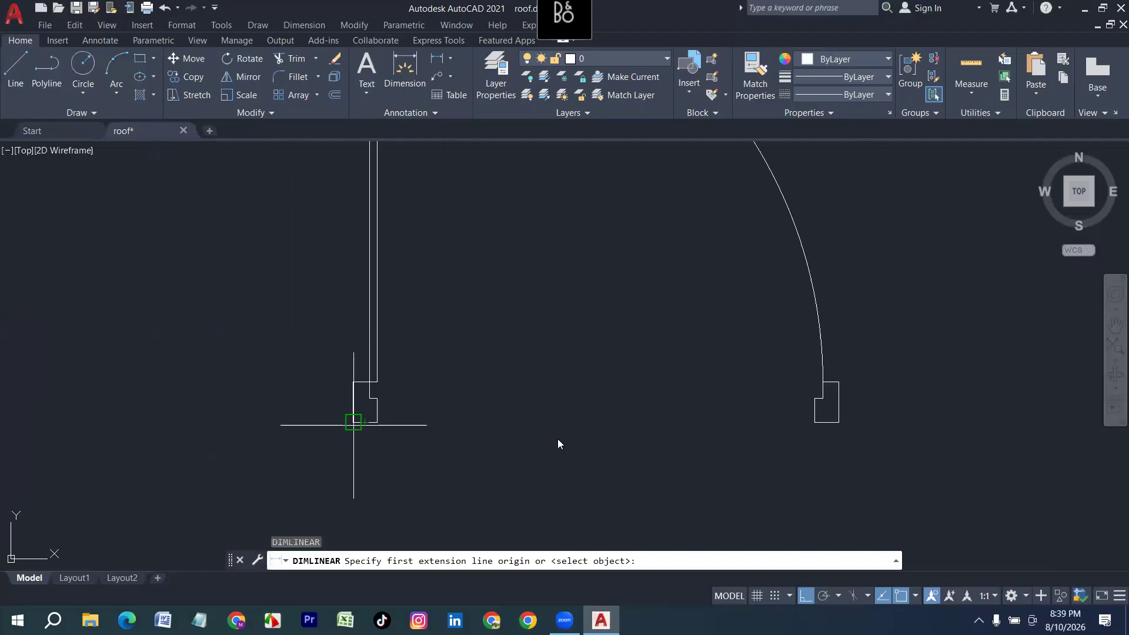
click(366, 422)
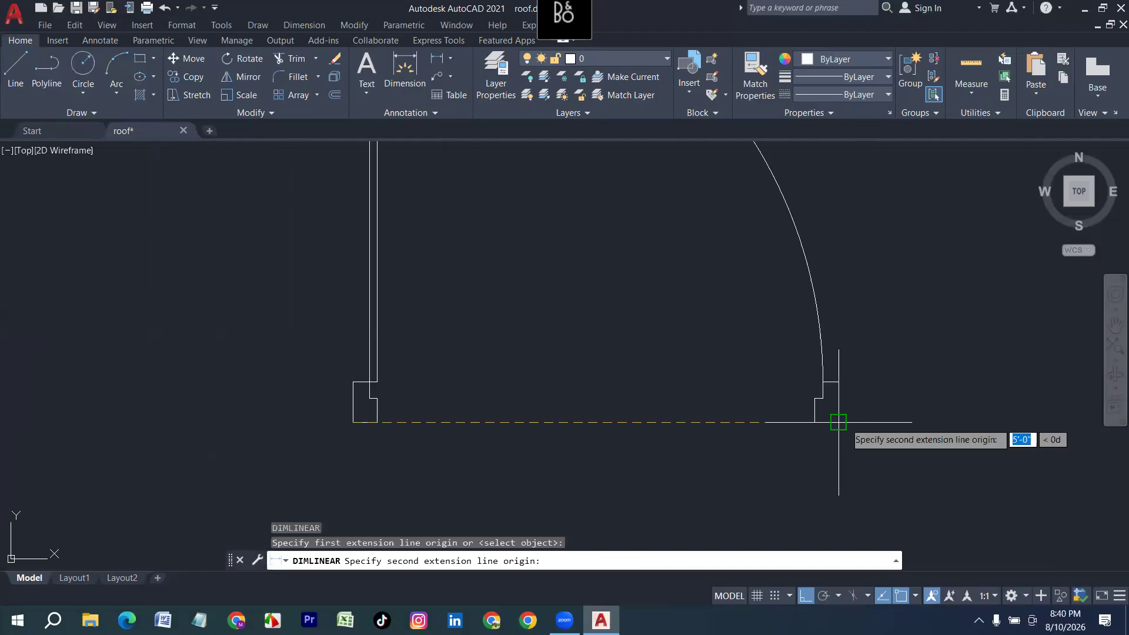
click(838, 422)
click(838, 470)
scroll(213, 507, down, 4)
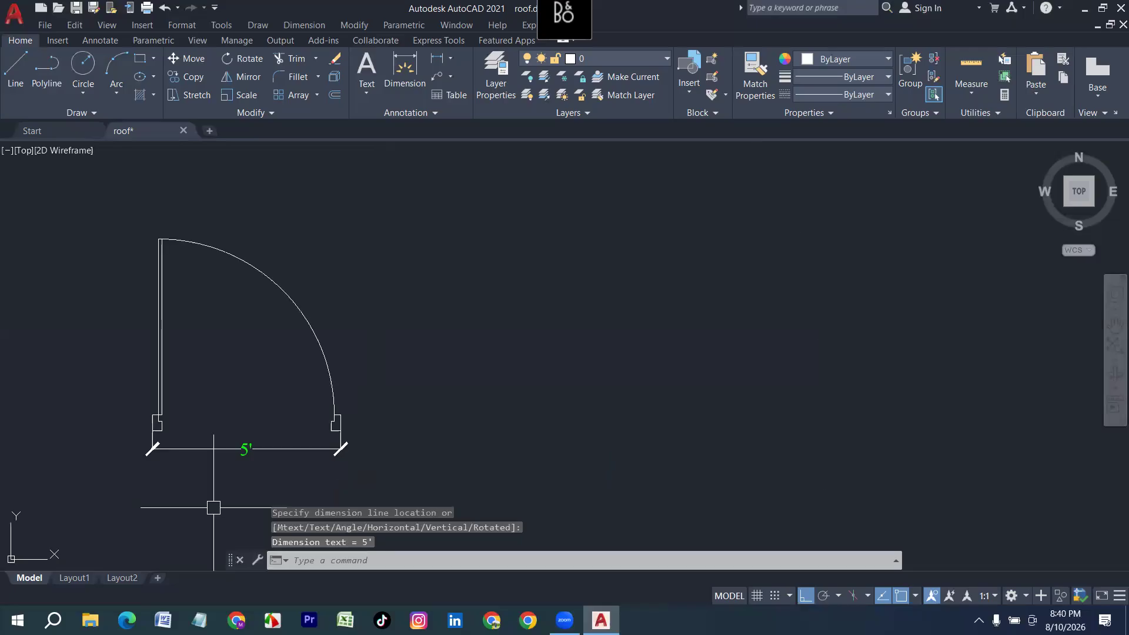
middle_drag(450, 462, 405, 449)
key(Escape)
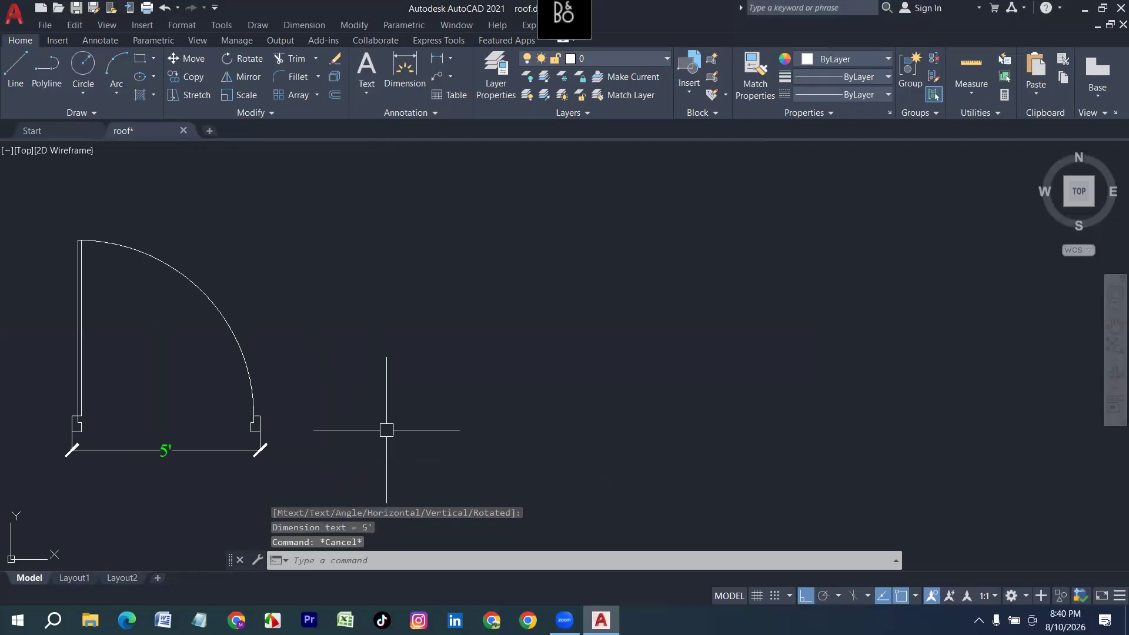
Insert the Door - Imperial block from the architectural tool palette into the empty area right of the large door.
key(ctrl+3)
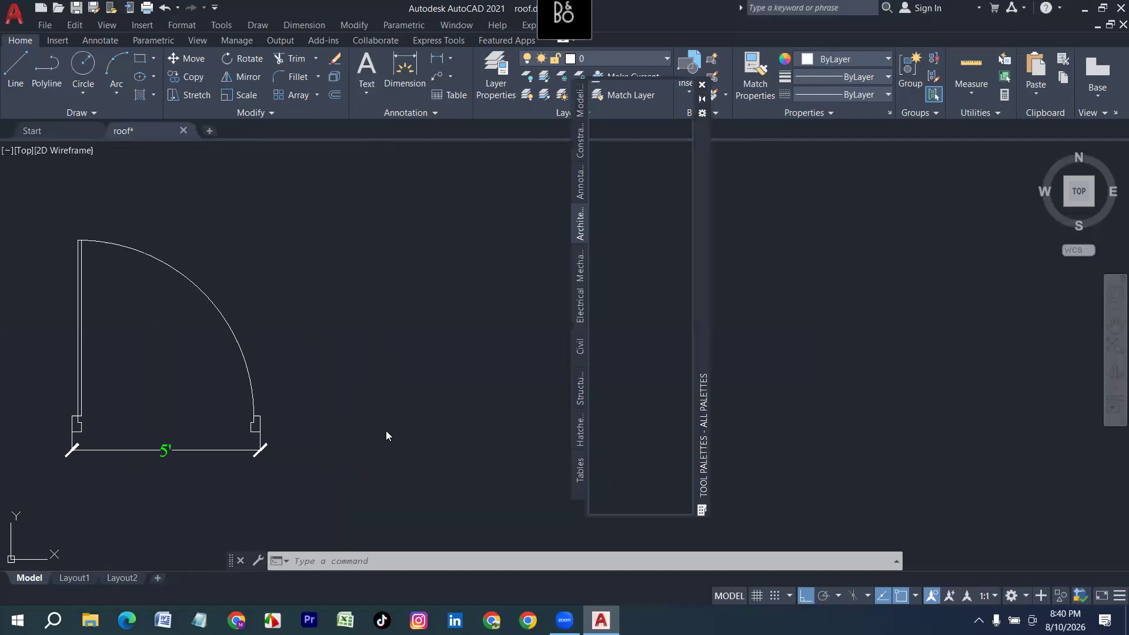
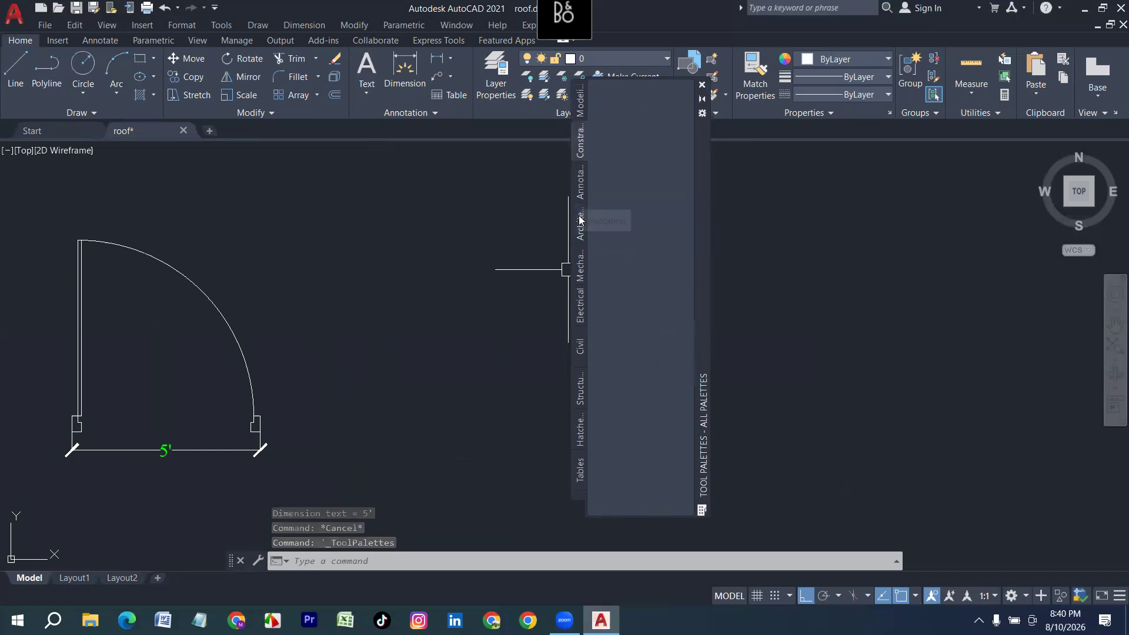
click(636, 130)
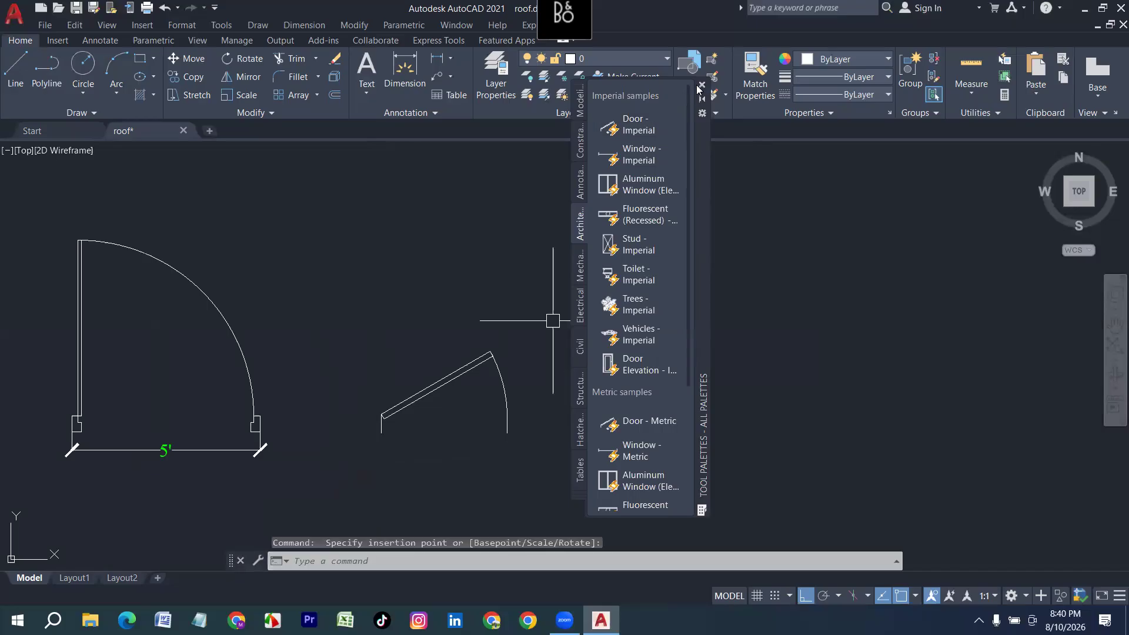
scroll(464, 370, up, 2)
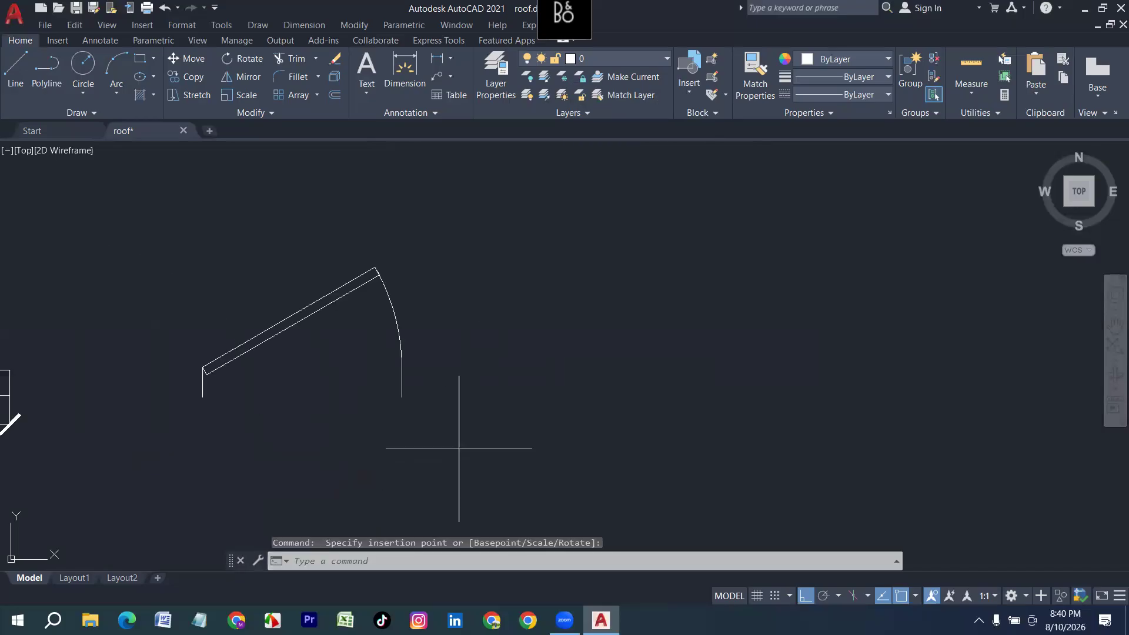
Copy the inserted door block three times in a row to its right, spacing the copies apart.
click(459, 449)
click(226, 287)
text(c)
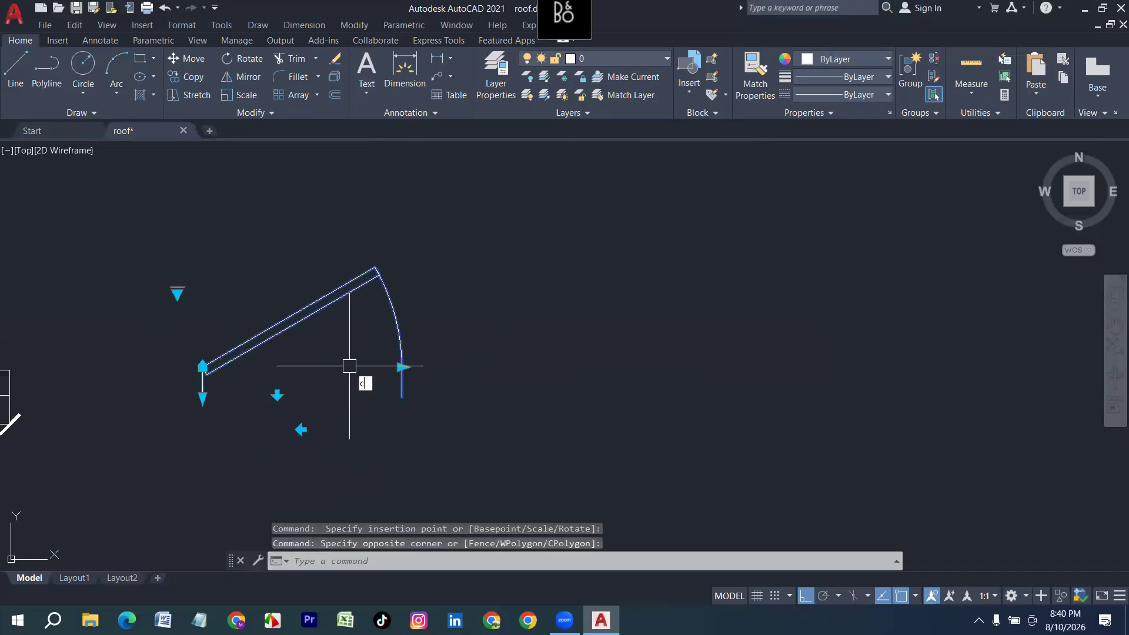
text(o)
key(Return)
click(239, 380)
scroll(433, 395, down, 2)
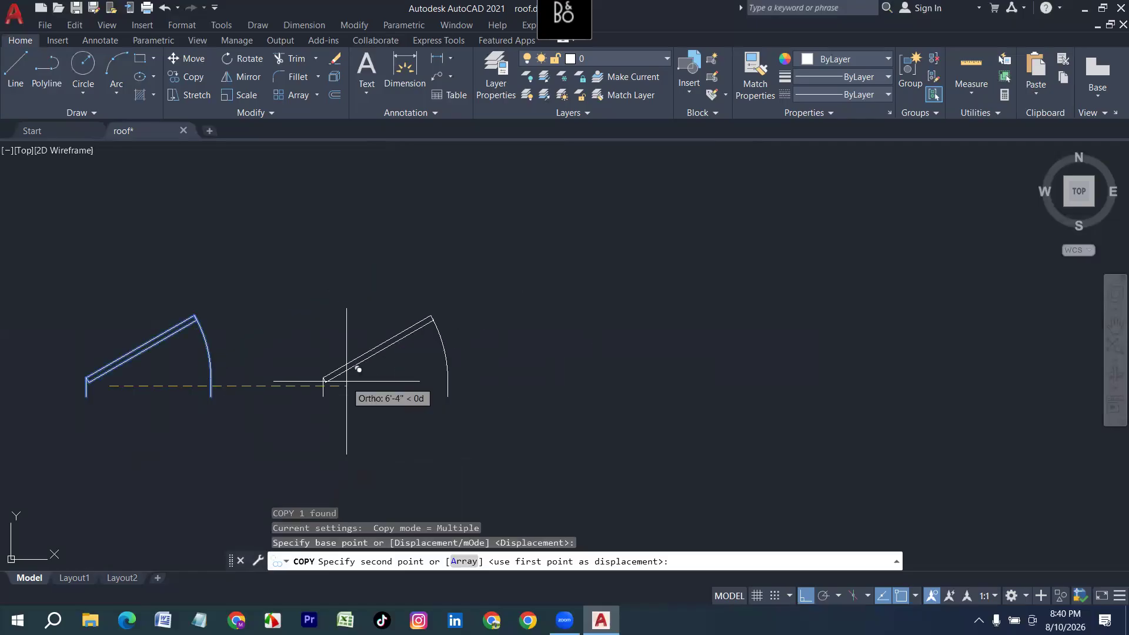
click(346, 381)
scroll(324, 403, down, 3)
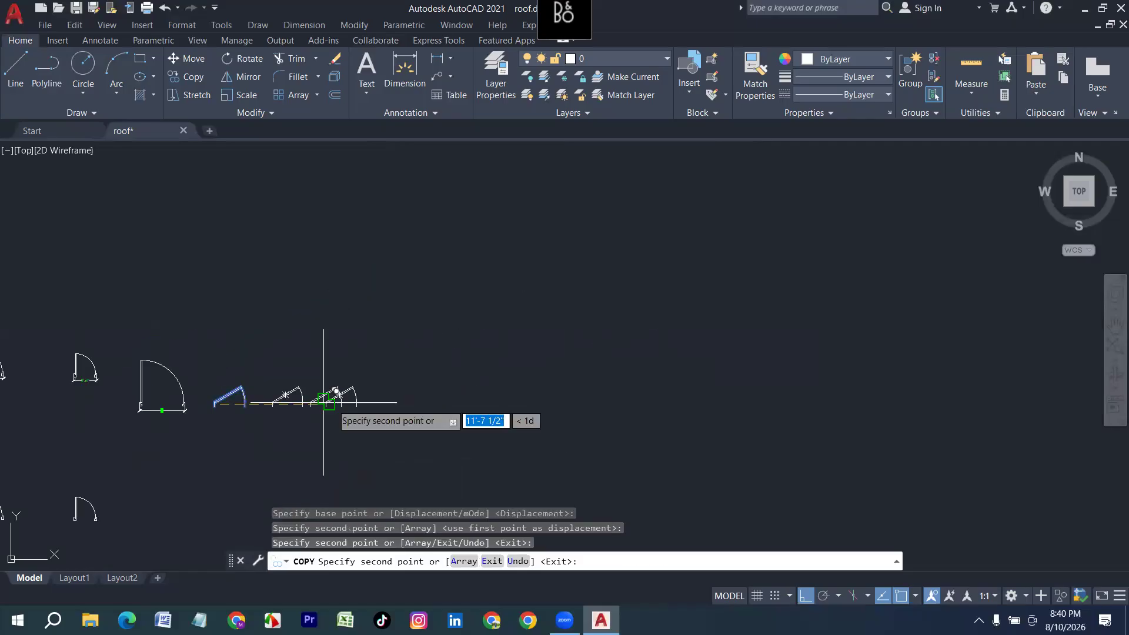
click(323, 402)
scroll(404, 399, up, 4)
key(Escape)
scroll(404, 398, down, 3)
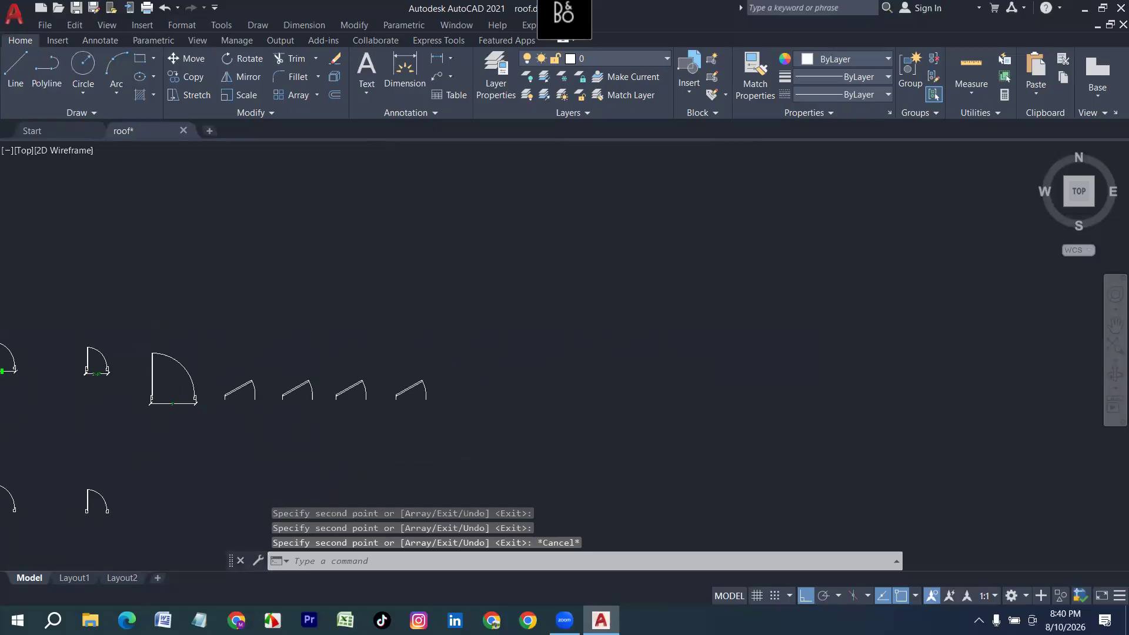
Set the opening state of the first door block in the row to Open 90º.
scroll(229, 393, up, 5)
middle_drag(298, 385, 302, 384)
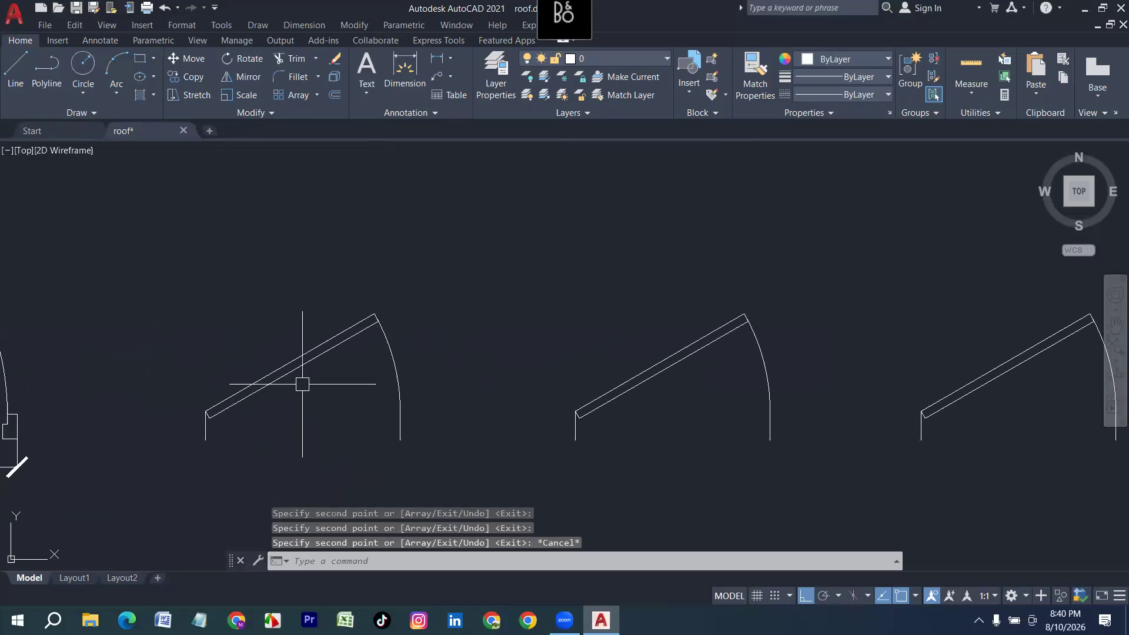
click(276, 376)
click(178, 335)
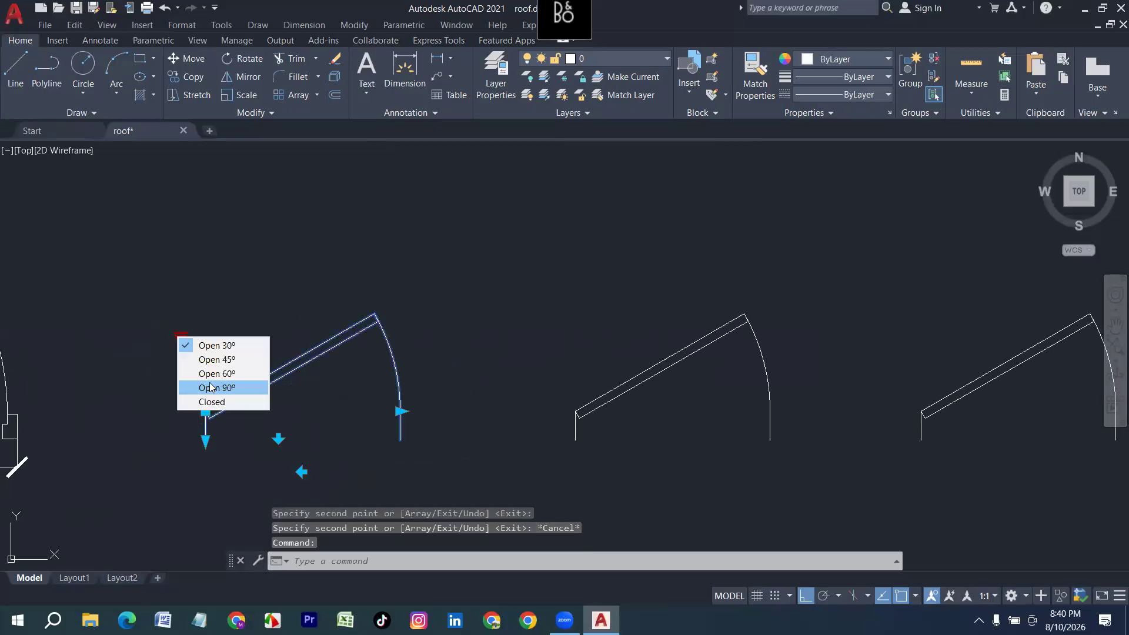
click(217, 388)
key(Escape)
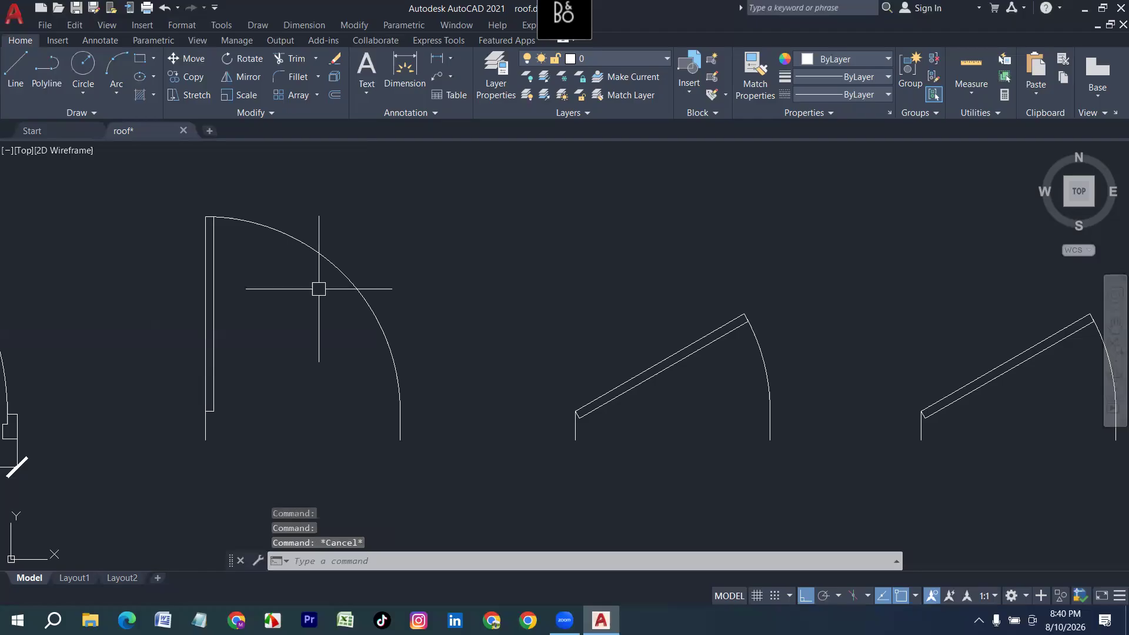
Set the opening state of the second door block in the row to Open 60º.
scroll(319, 289, down, 4)
scroll(403, 398, up, 2)
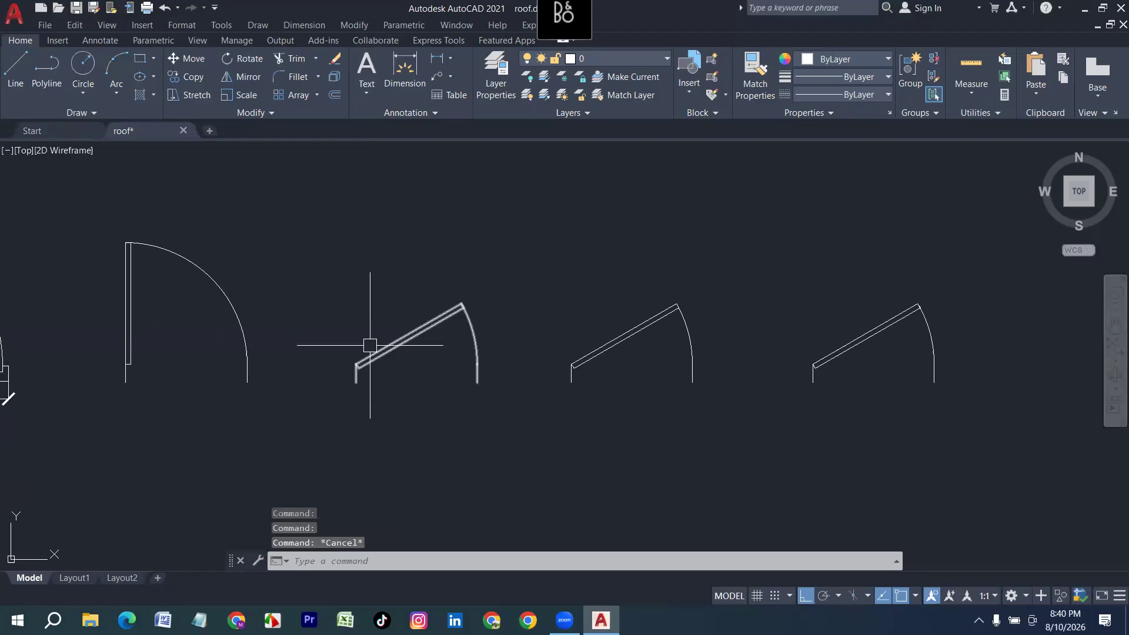
click(370, 345)
key(Escape)
click(387, 352)
click(341, 316)
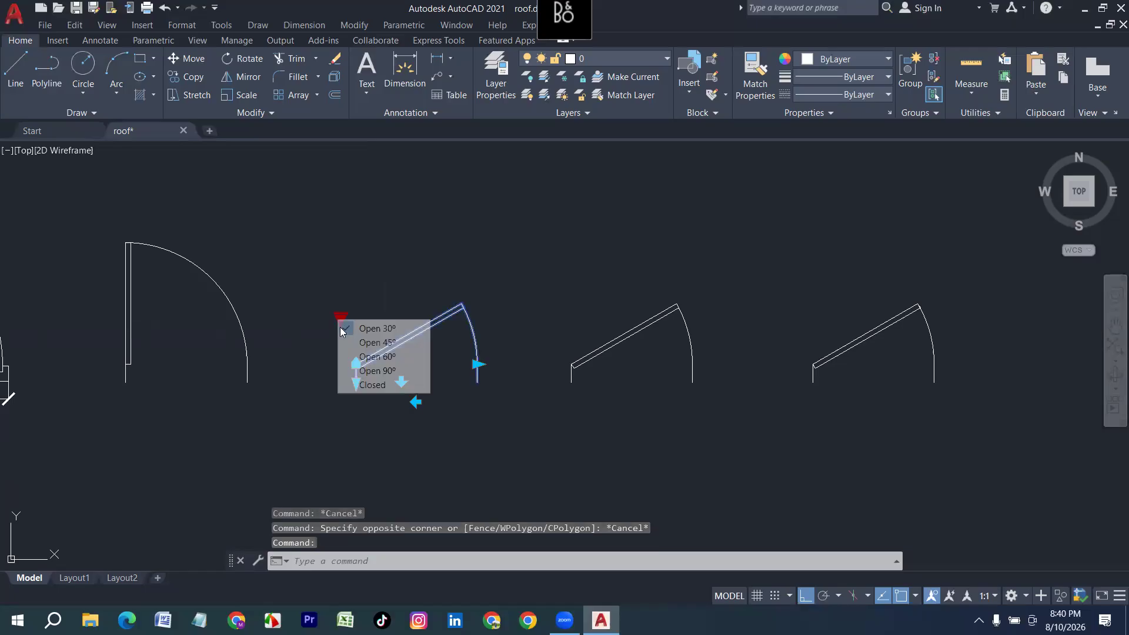
click(376, 356)
key(Escape)
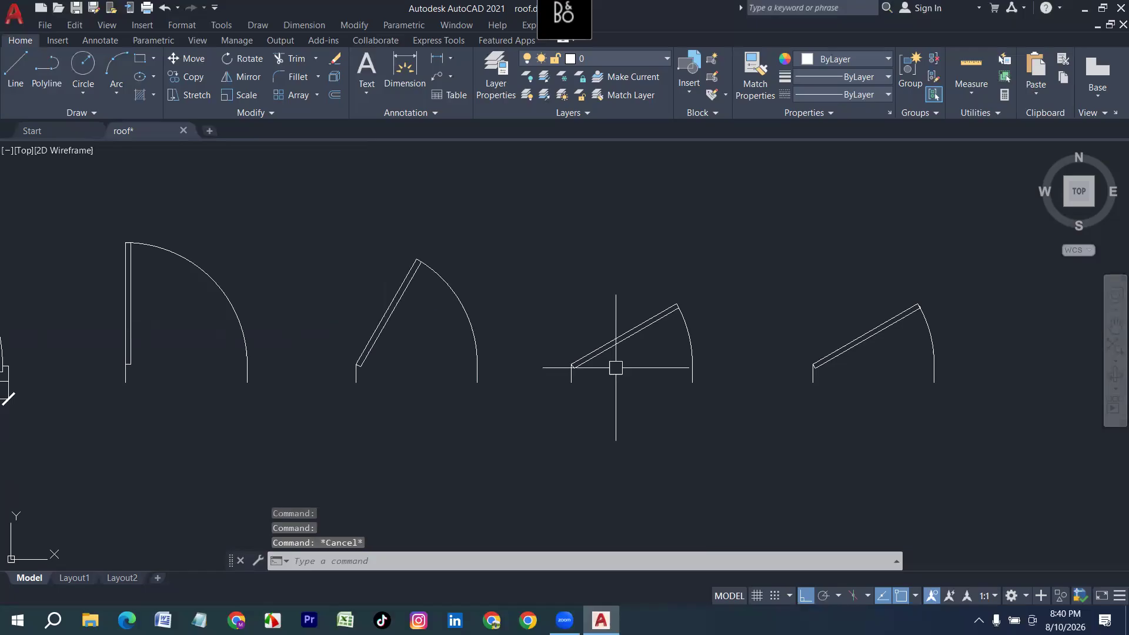
Set the opening state of the third door block in the row to Open 45º.
click(610, 344)
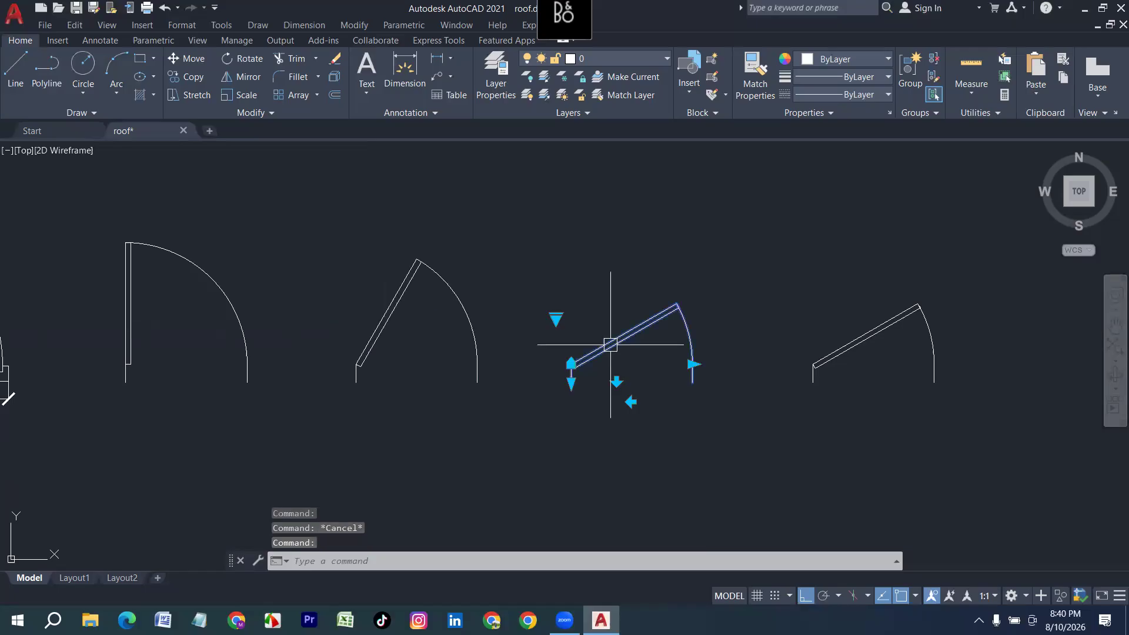
click(555, 318)
click(593, 345)
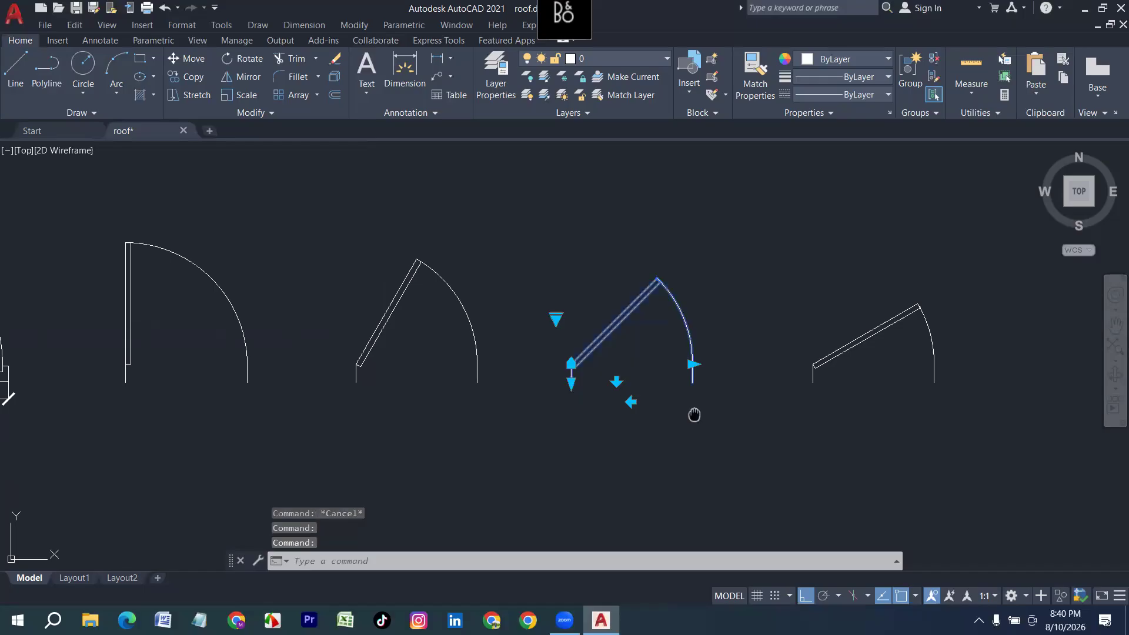
middle_drag(694, 414, 318, 421)
key(Escape)
Check the opening options of the fourth door block without changing them, and compare the row of doors.
click(460, 356)
click(422, 334)
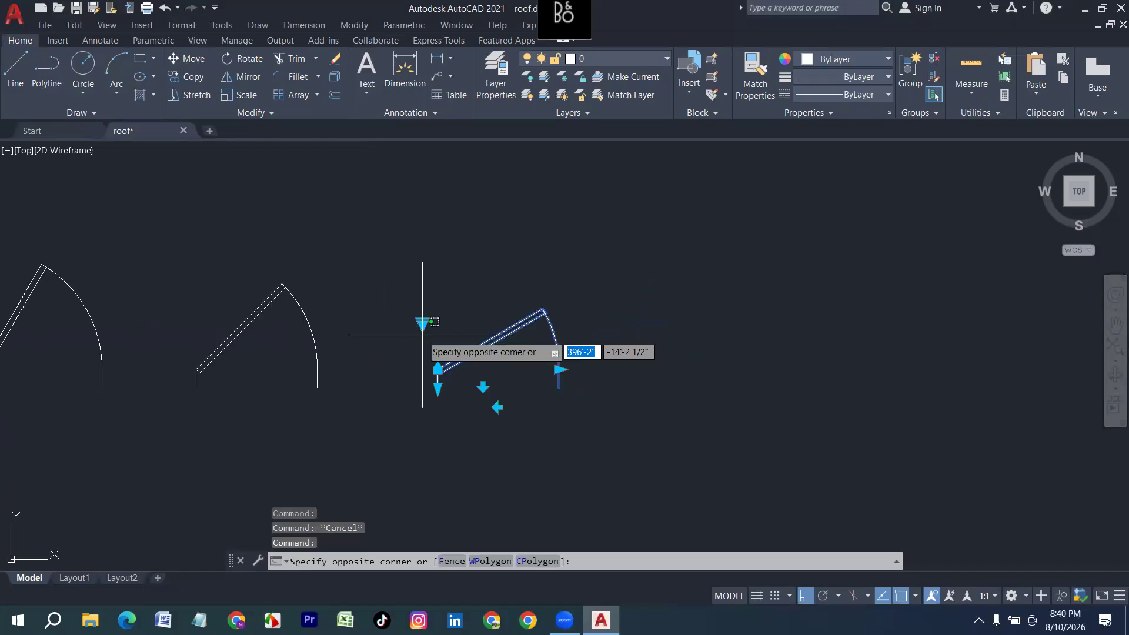
key(Escape)
click(422, 323)
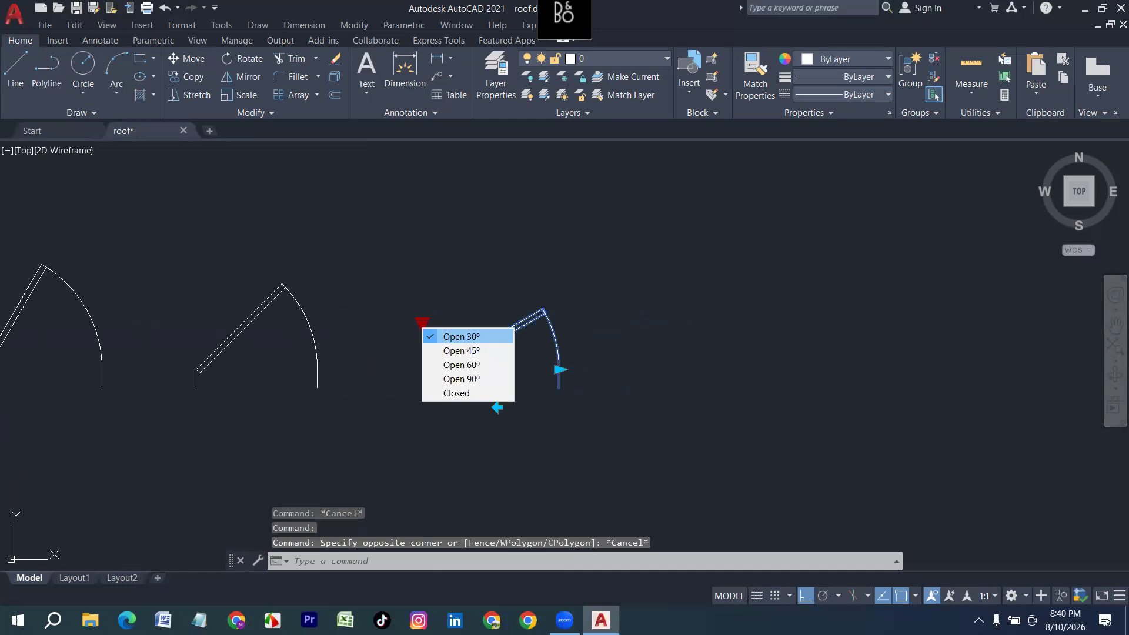
key(Escape)
scroll(517, 363, down, 2)
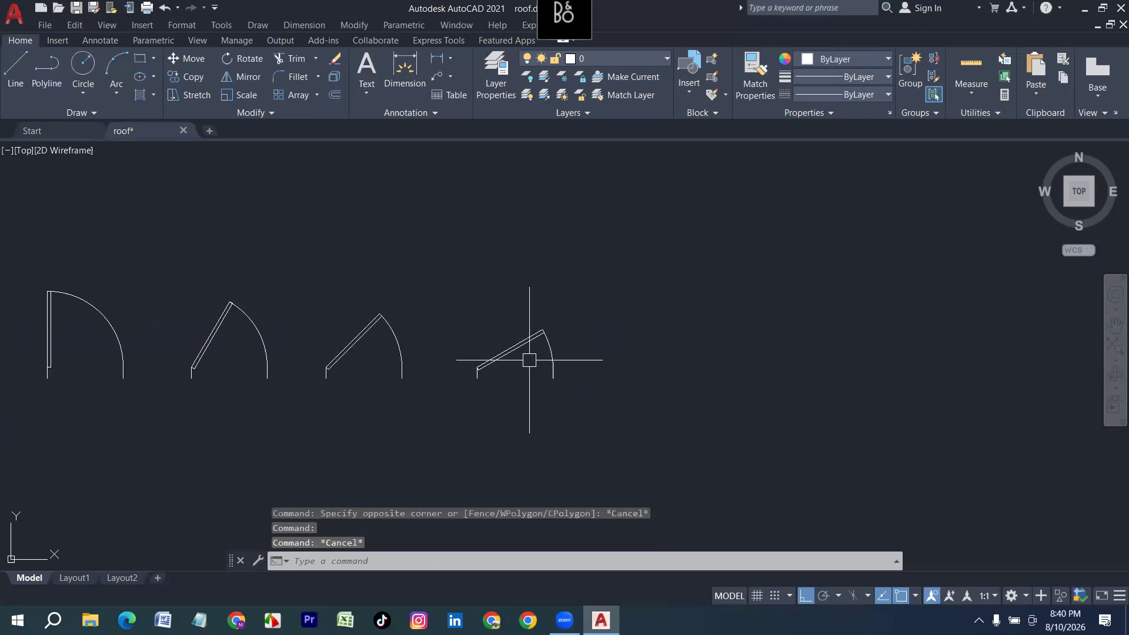
middle_drag(112, 386, 275, 382)
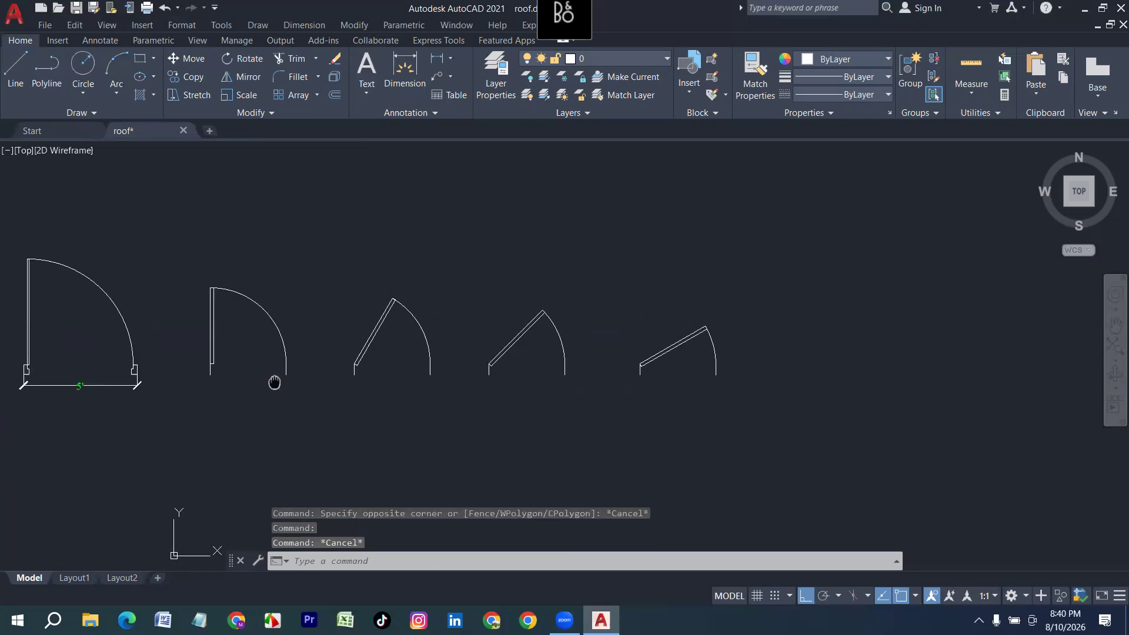
key(Escape)
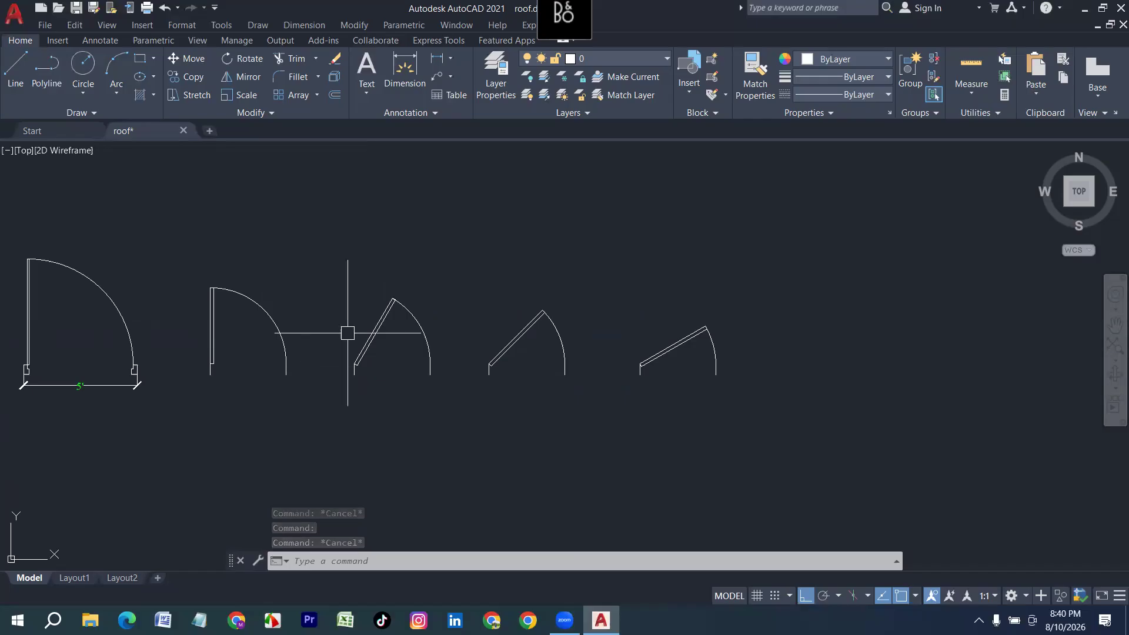
Draw a horizontal line 3'4" long in the empty area right of the door blocks.
middle_drag(775, 333, 119, 344)
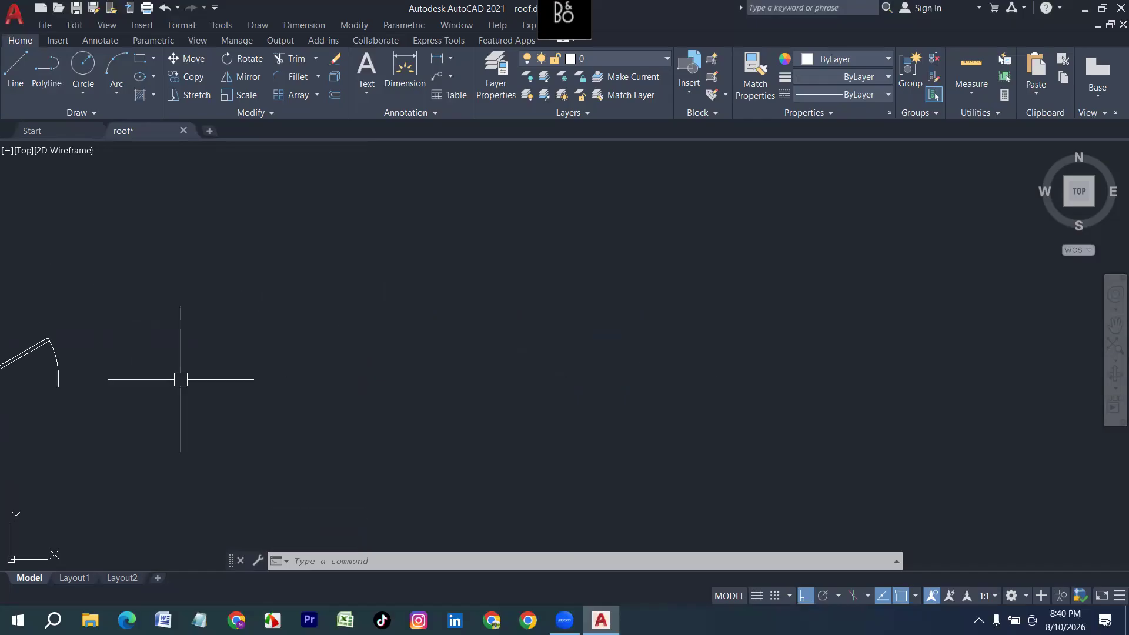
key(Escape)
key(Escape)
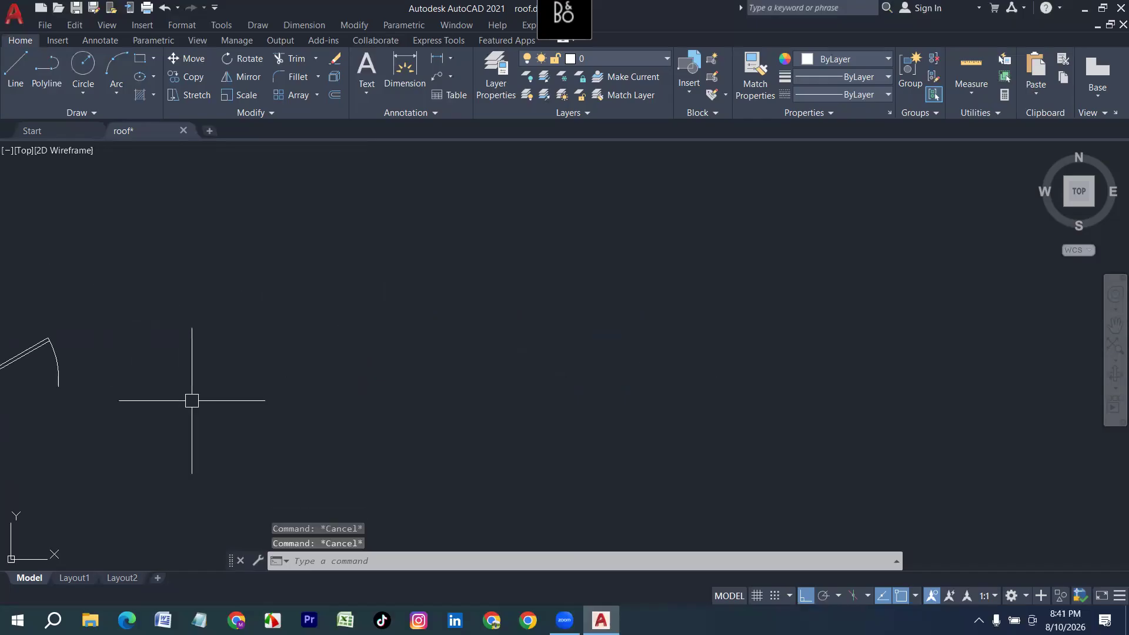
text(l)
key(Return)
click(324, 423)
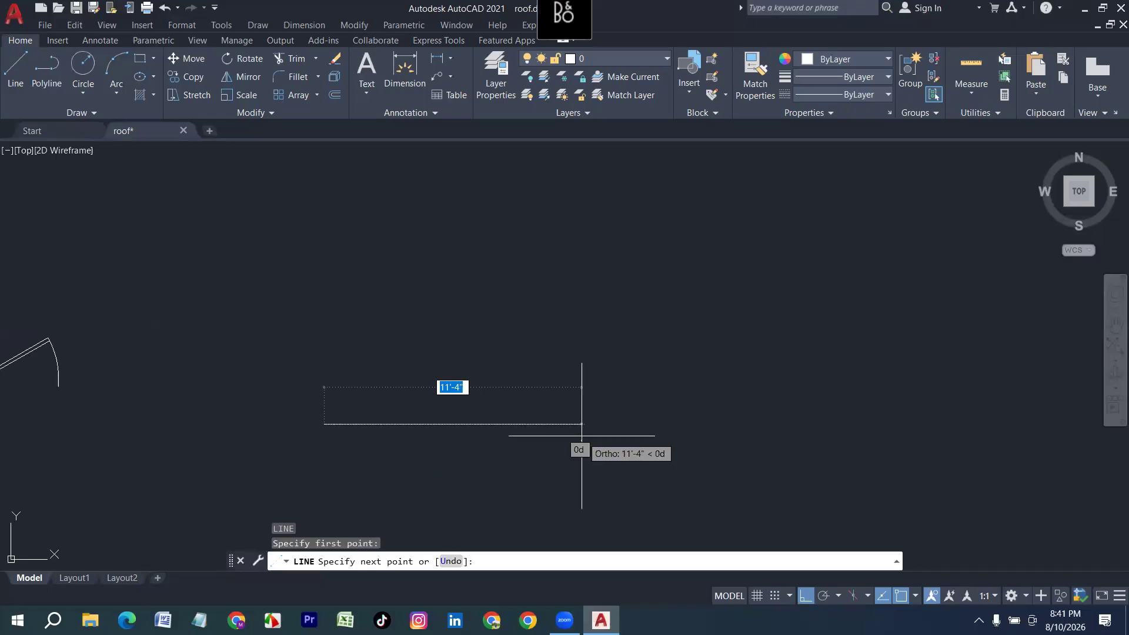
text(3')
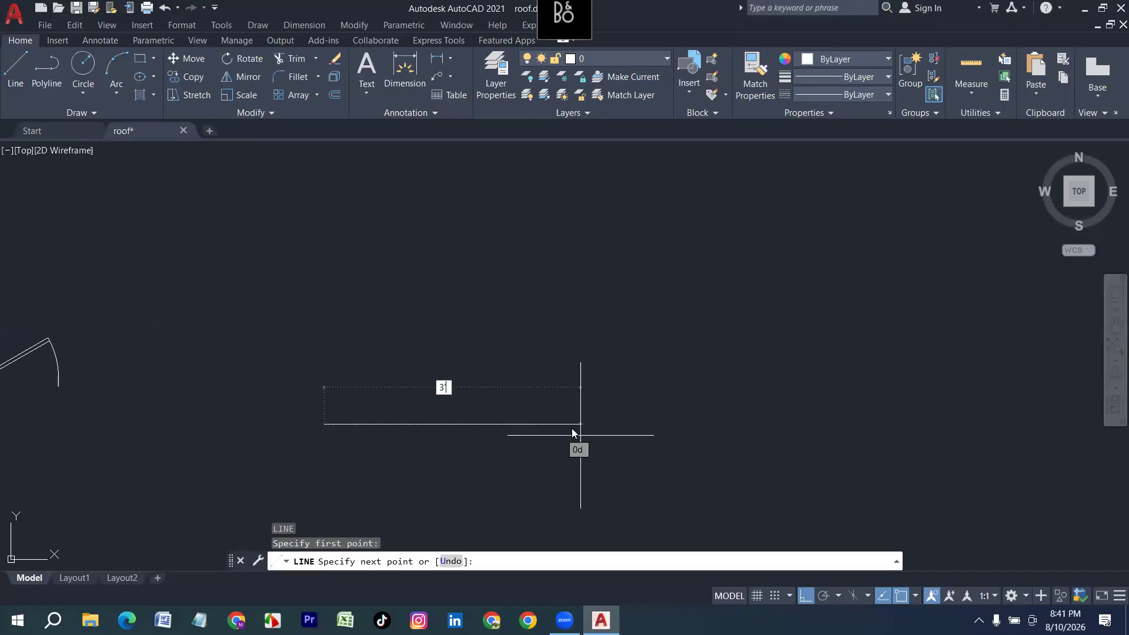
key(Return)
text(3'4)
key(Return)
key(Return)
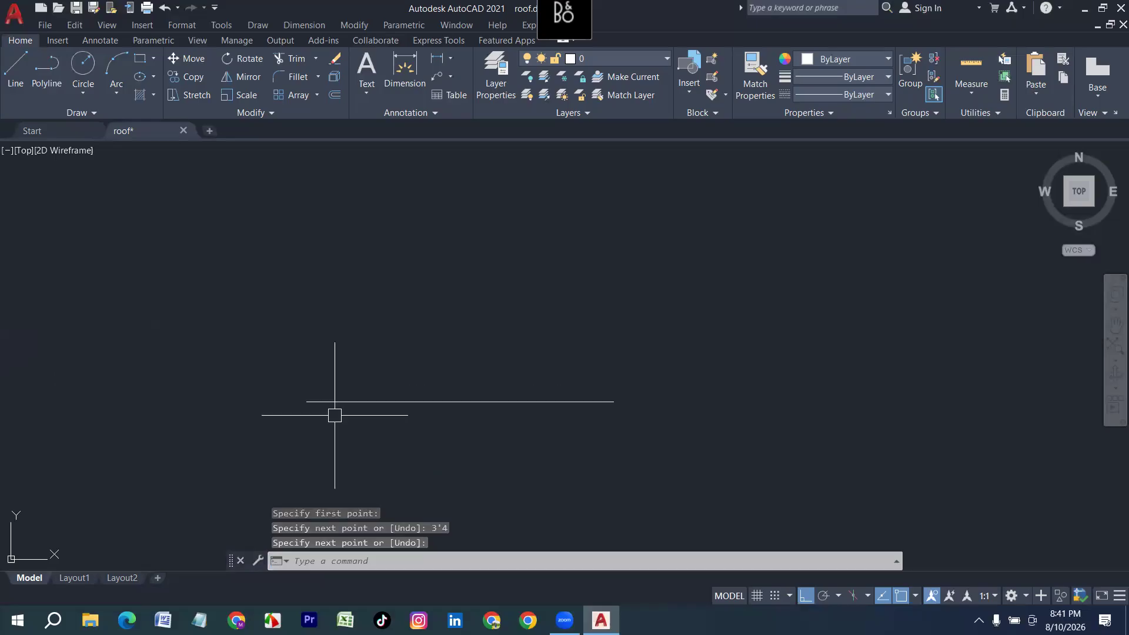
Draw the left stepped frame from the line's left end: 5" up, 1.5" right, 1.5" down, 1" right, and down to the line.
scroll(335, 415, up, 2)
key(Return)
click(288, 394)
middle_drag(325, 301, 168, 329)
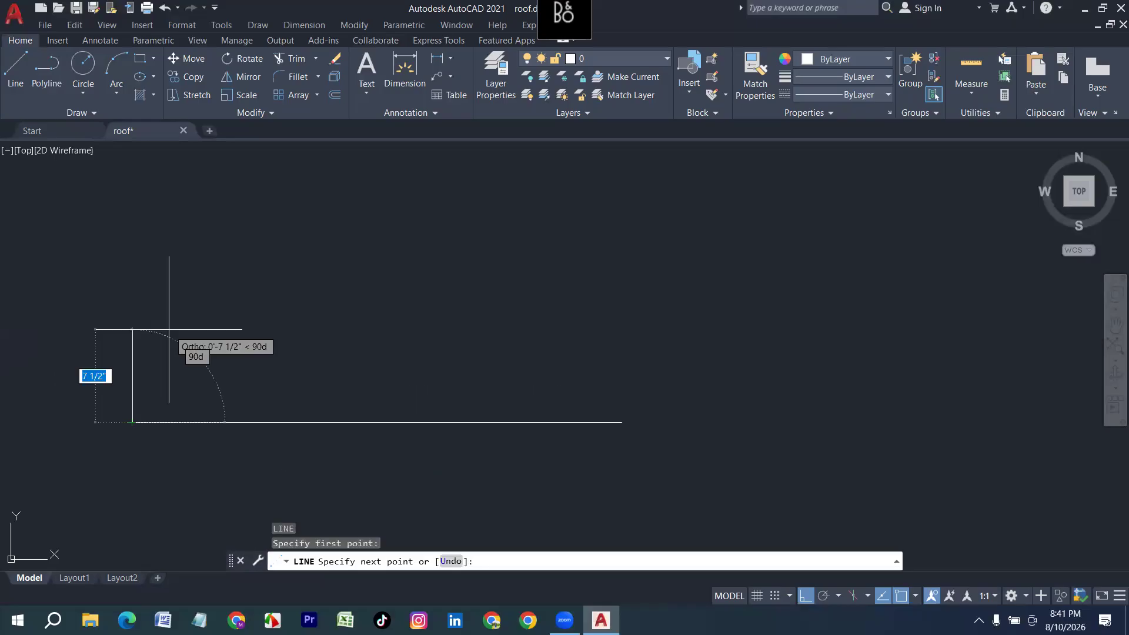
text(5)
key(Return)
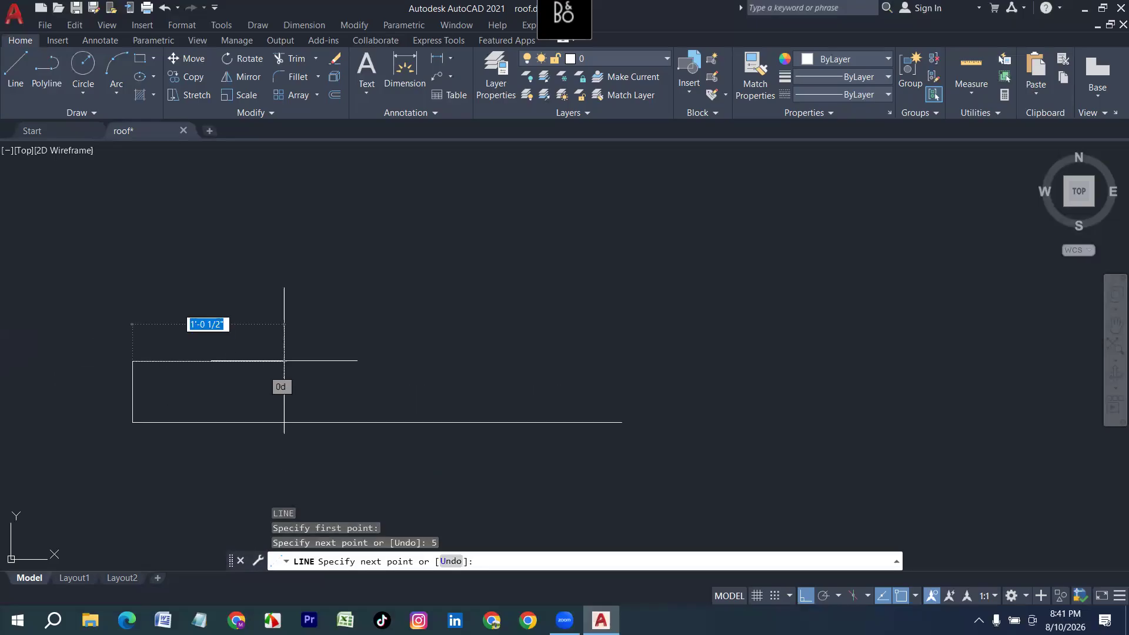
text(1.5)
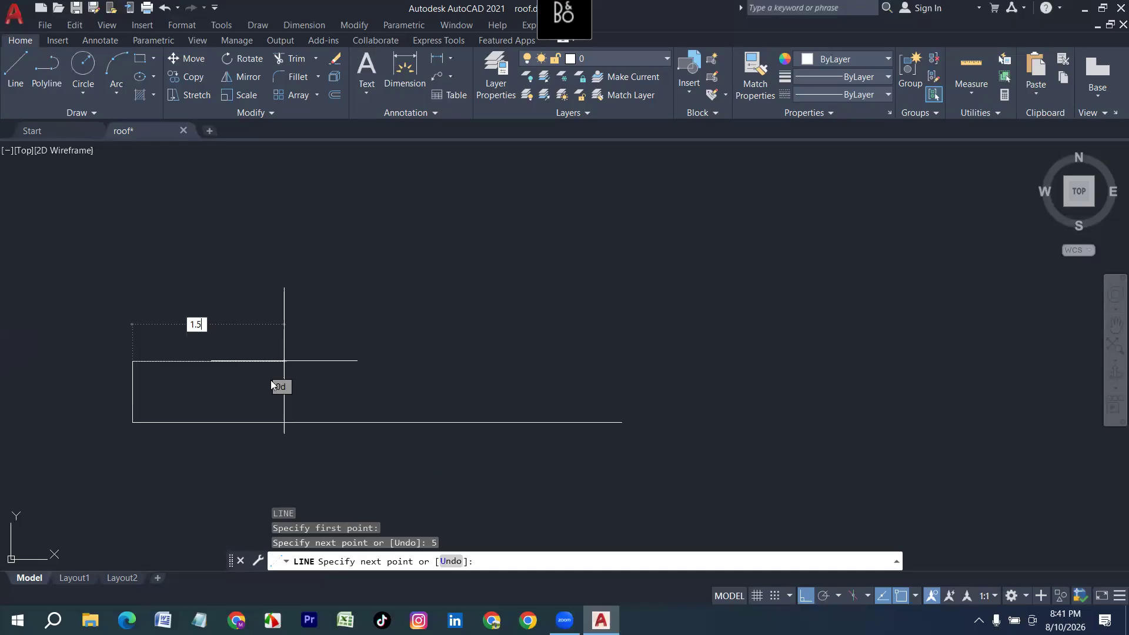
key(Return)
text(1.)
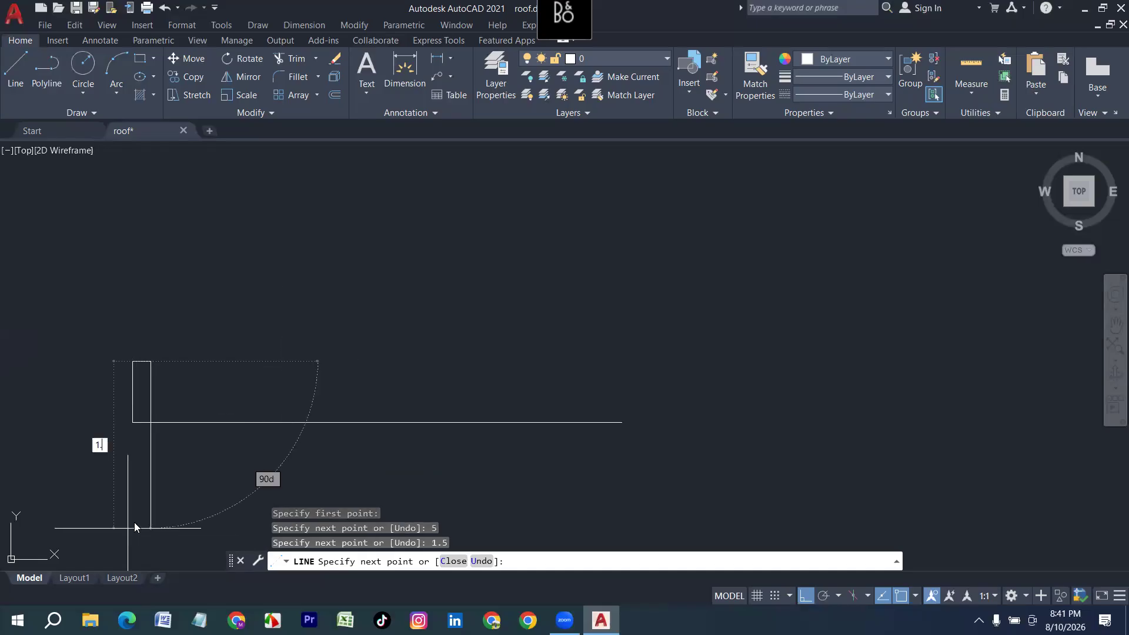
text(5)
key(Return)
text(1)
key(Return)
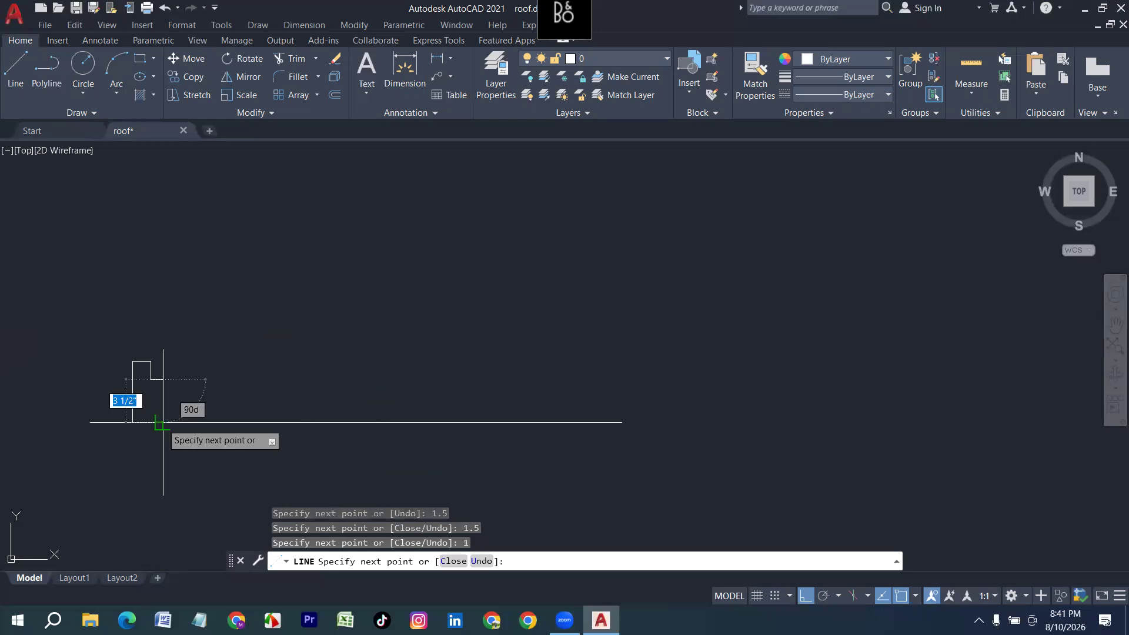
key(Return)
Mirror the left stepped frame about the vertical axis through the bottom line's midpoint, keeping the source objects.
click(107, 311)
click(188, 457)
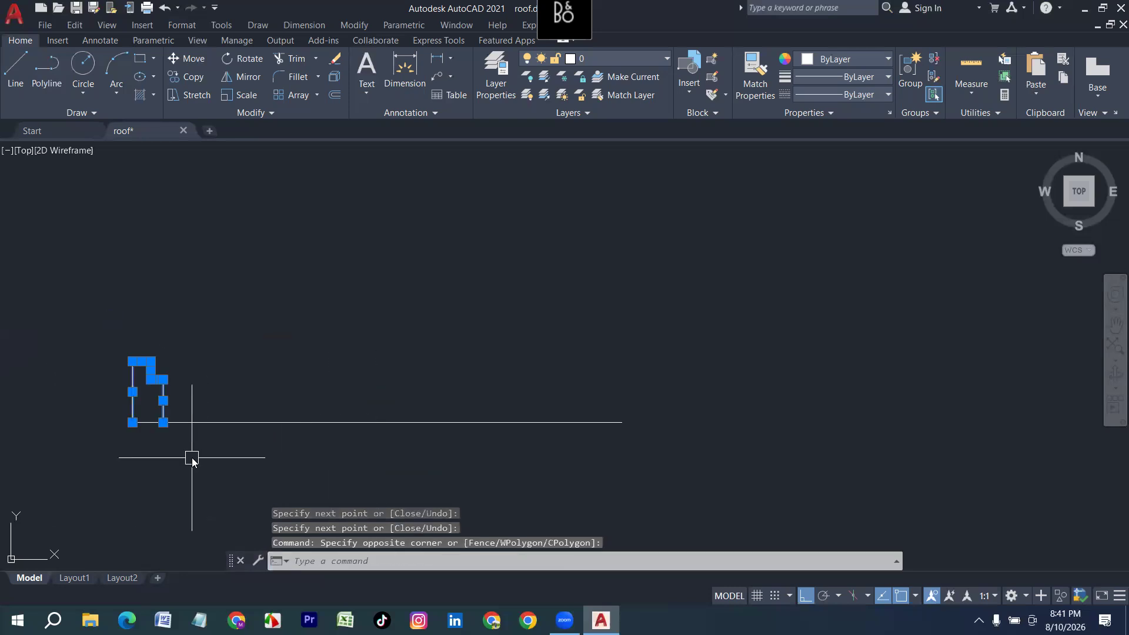
text(mi)
key(Return)
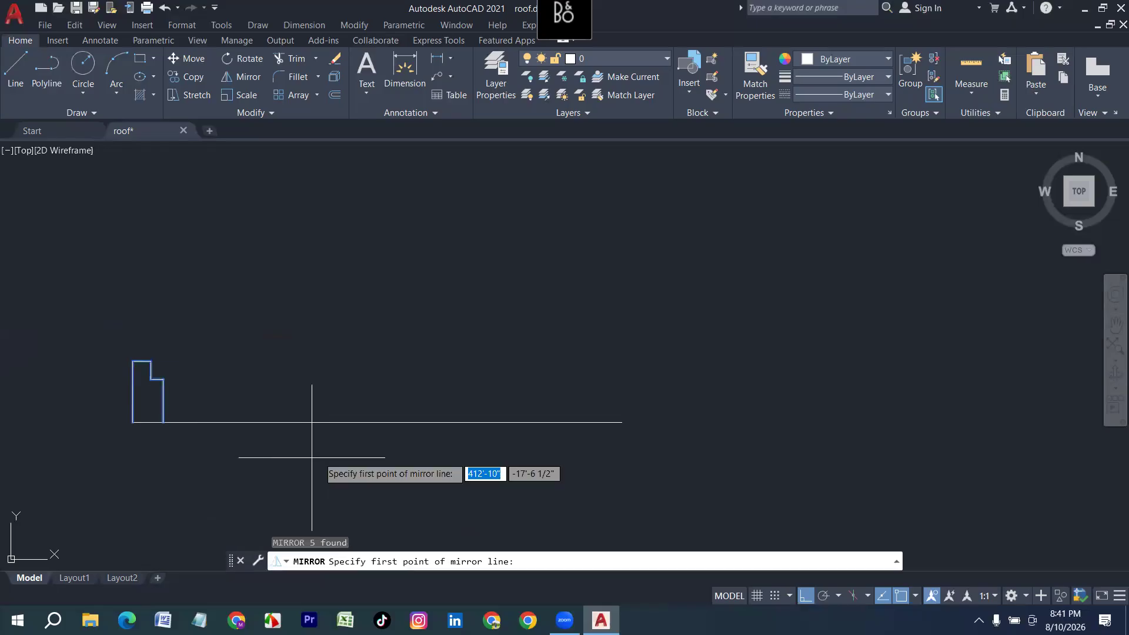
click(377, 421)
click(380, 308)
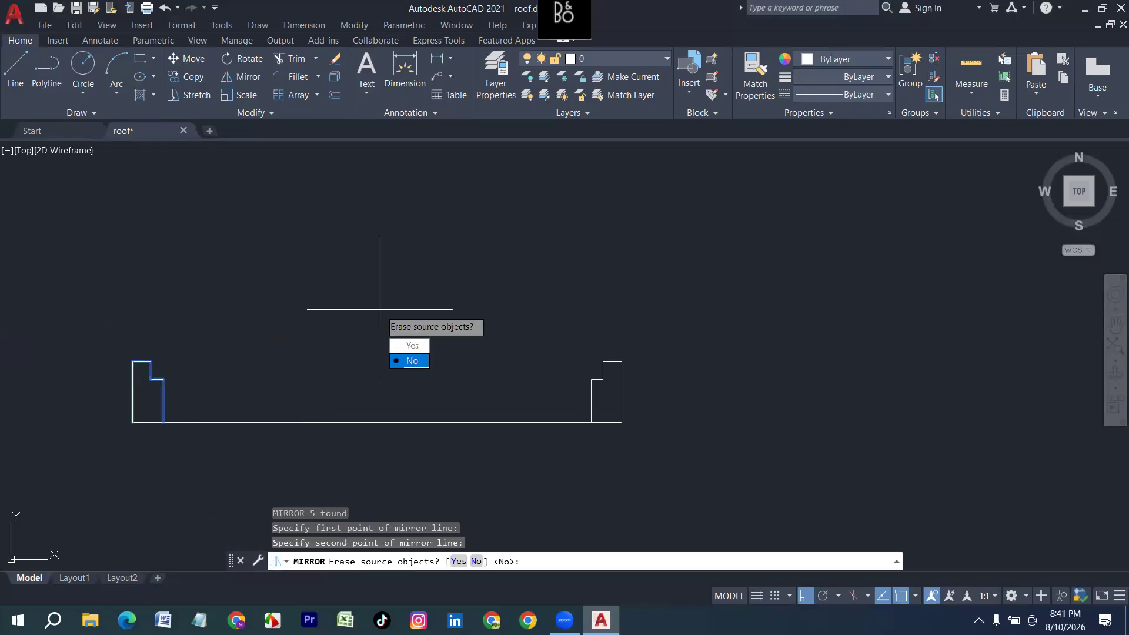
text(n)
key(Return)
Draw the leaf rectangle from the left frame's upper inner corner to the midpoint of the right frame's upper step edge.
text(rec)
key(Return)
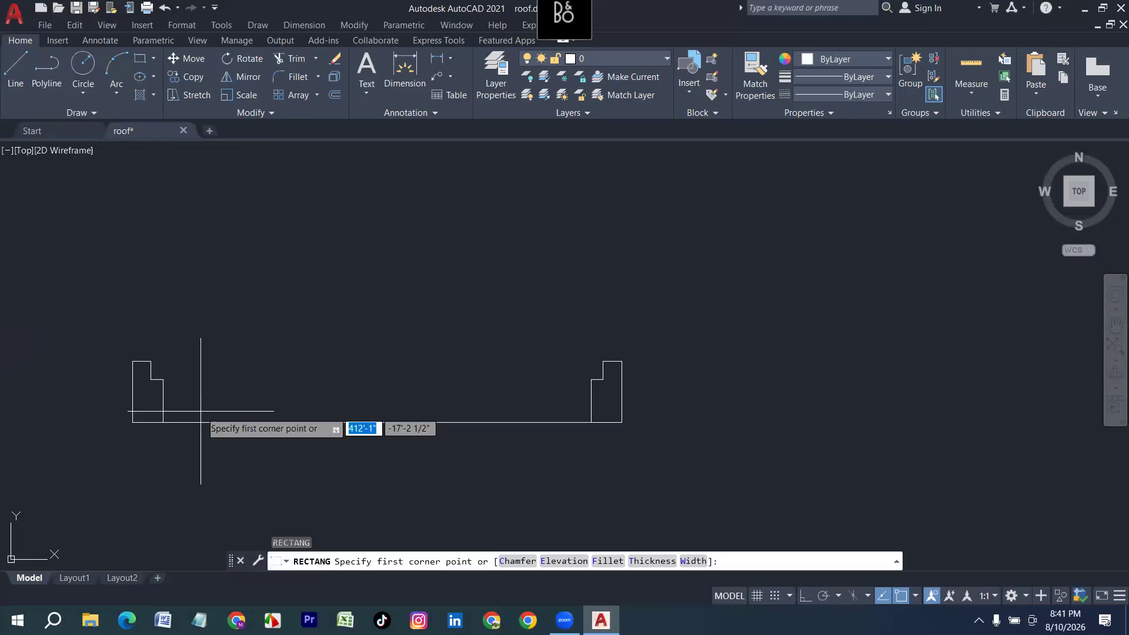
scroll(148, 373, up, 3)
click(154, 346)
scroll(155, 346, down, 2)
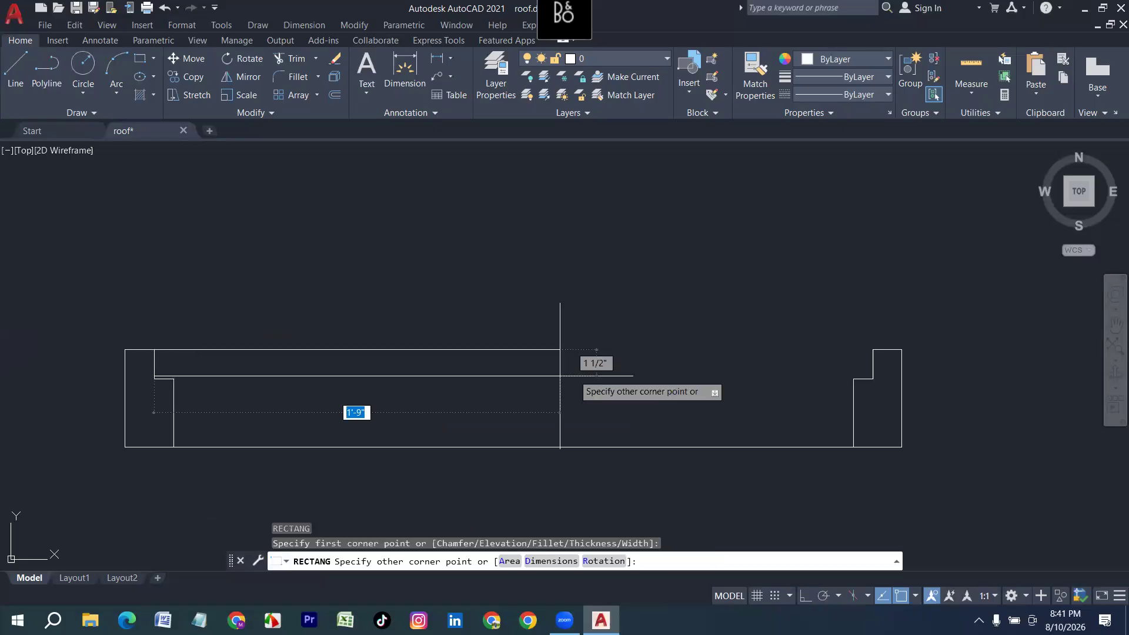
middle_drag(665, 380, 376, 390)
scroll(680, 356, up, 2)
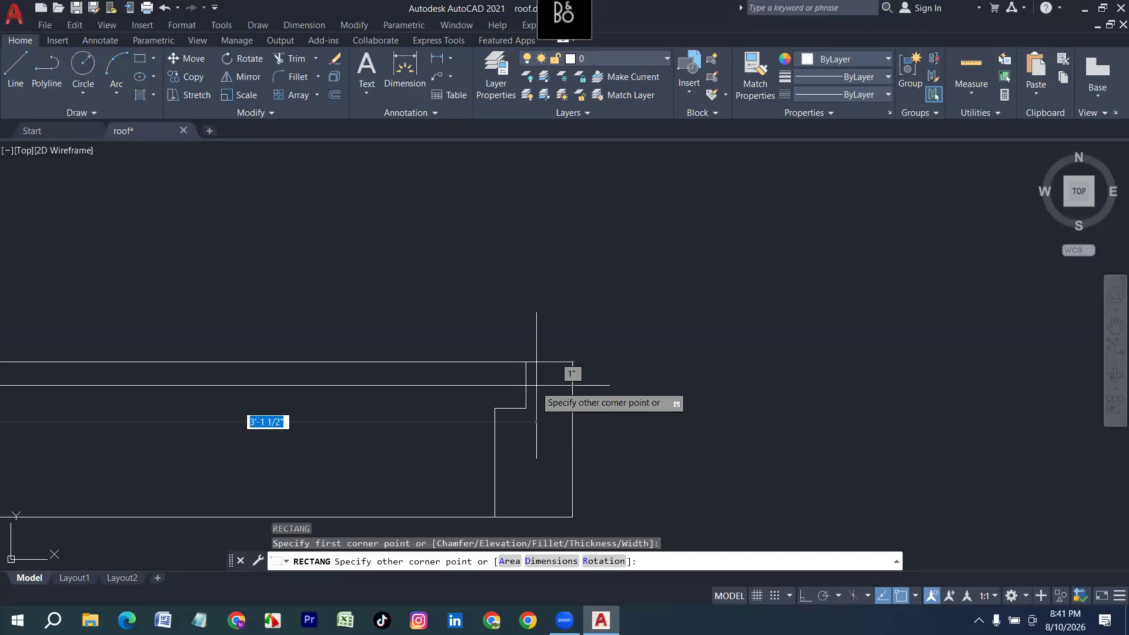
click(536, 385)
scroll(569, 403, down, 2)
Finish the leaf rectangle and rotate it 90° about its upper-left corner so it stands upright on the left frame.
click(522, 422)
click(294, 350)
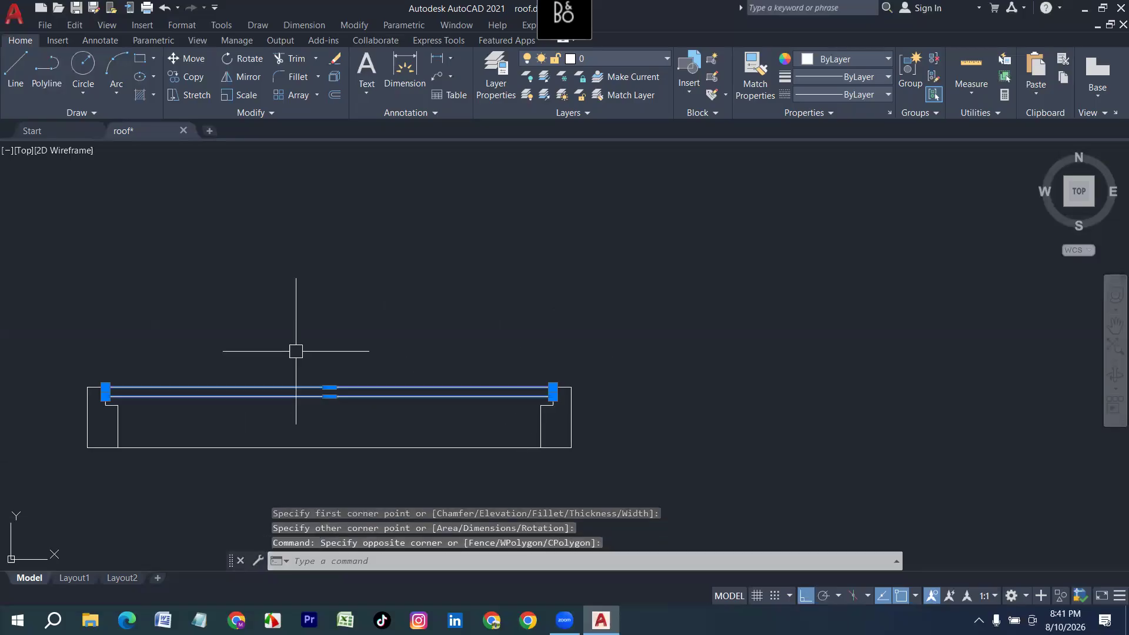
text(ro)
key(Return)
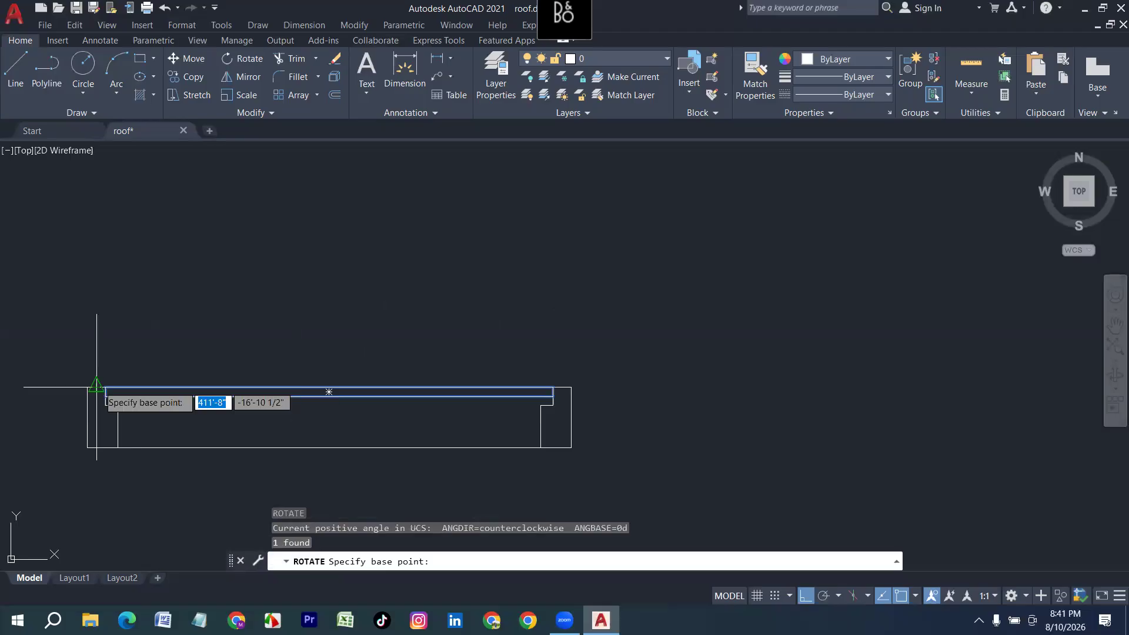
click(105, 387)
click(116, 293)
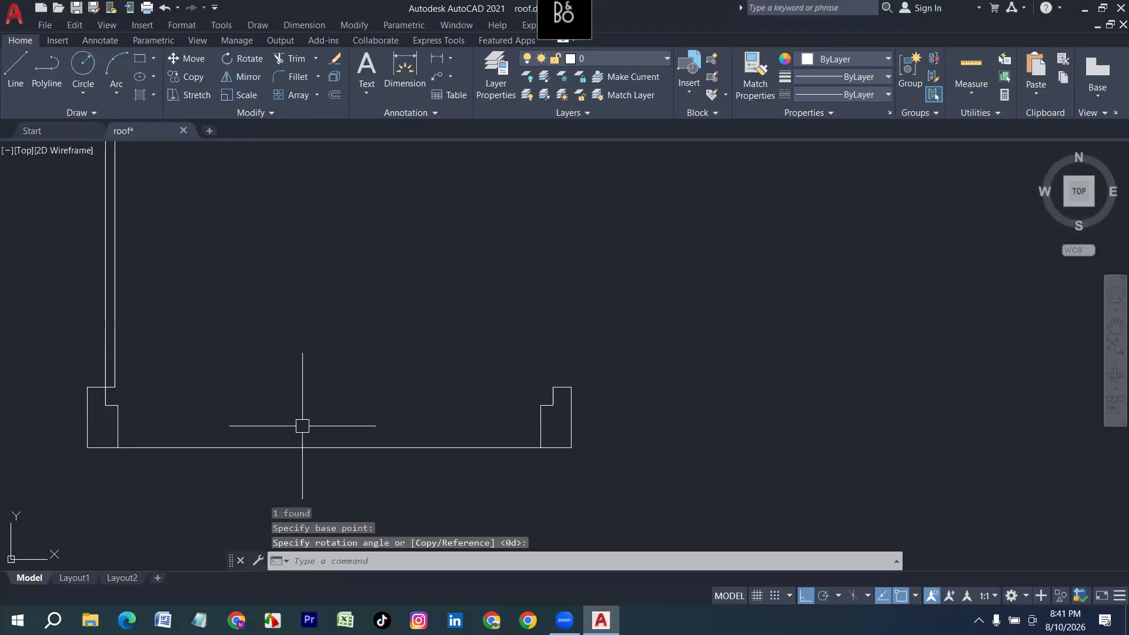
scroll(302, 426, down, 2)
scroll(301, 405, down, 2)
key(Escape)
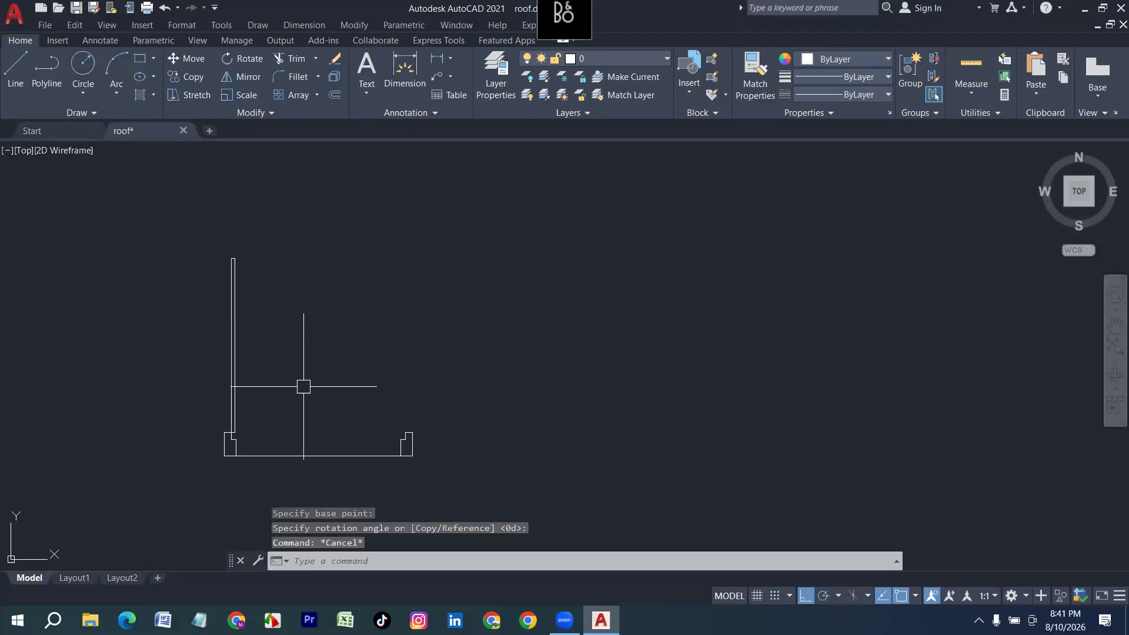
Draw a three-point swing arc from the leaf's top end through the right frame's upper inner corner and down inside the frame.
text(ar)
key(Return)
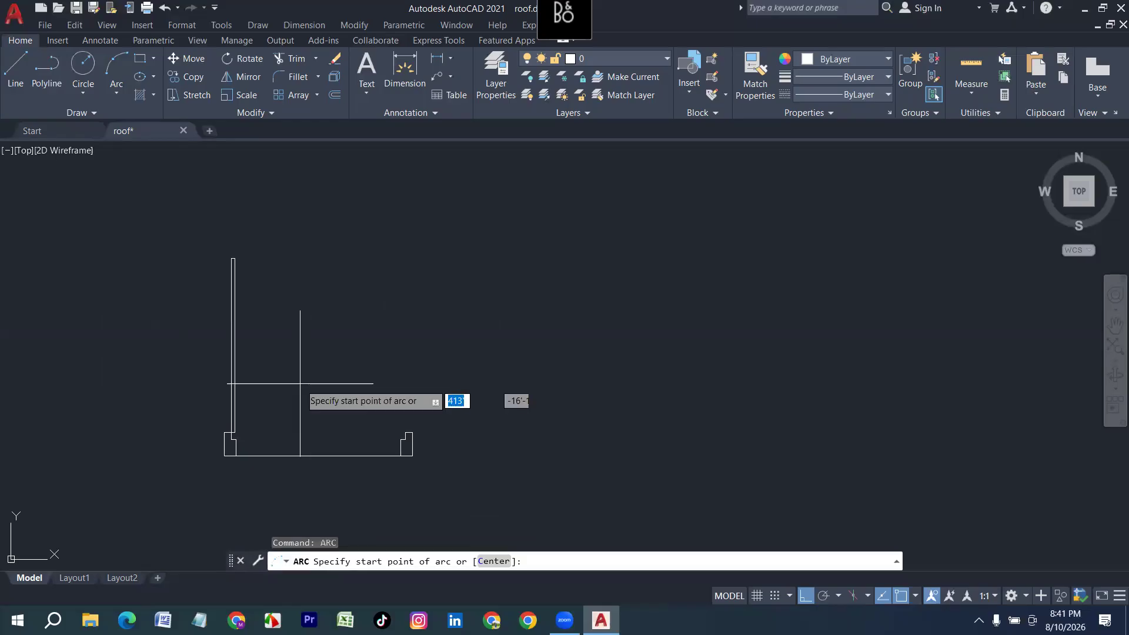
click(234, 257)
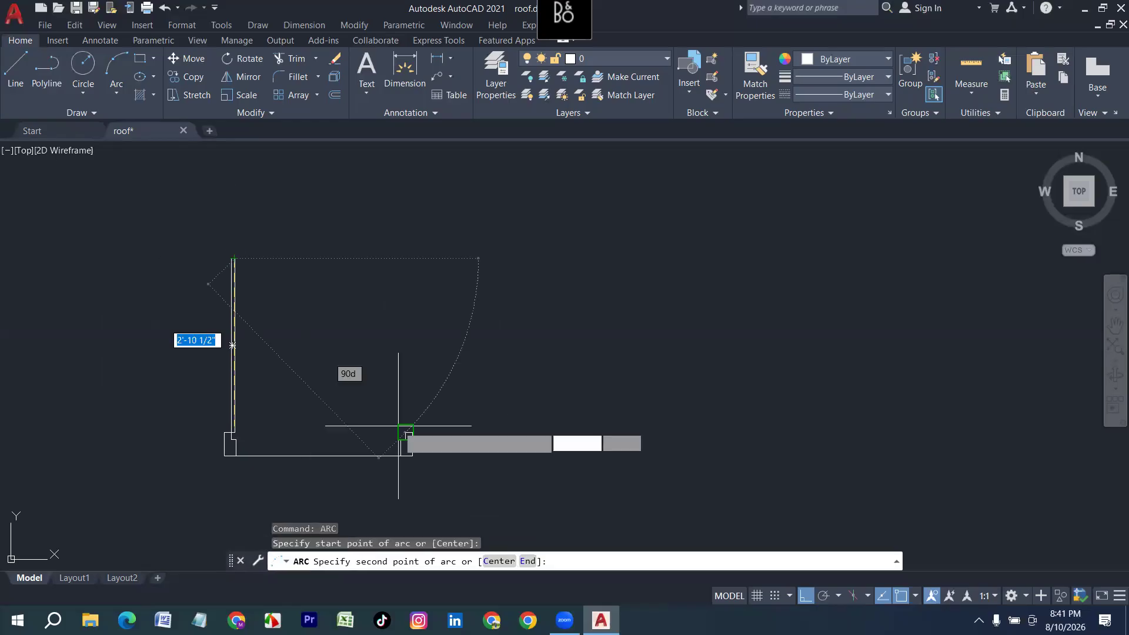
scroll(405, 432, up, 3)
click(400, 408)
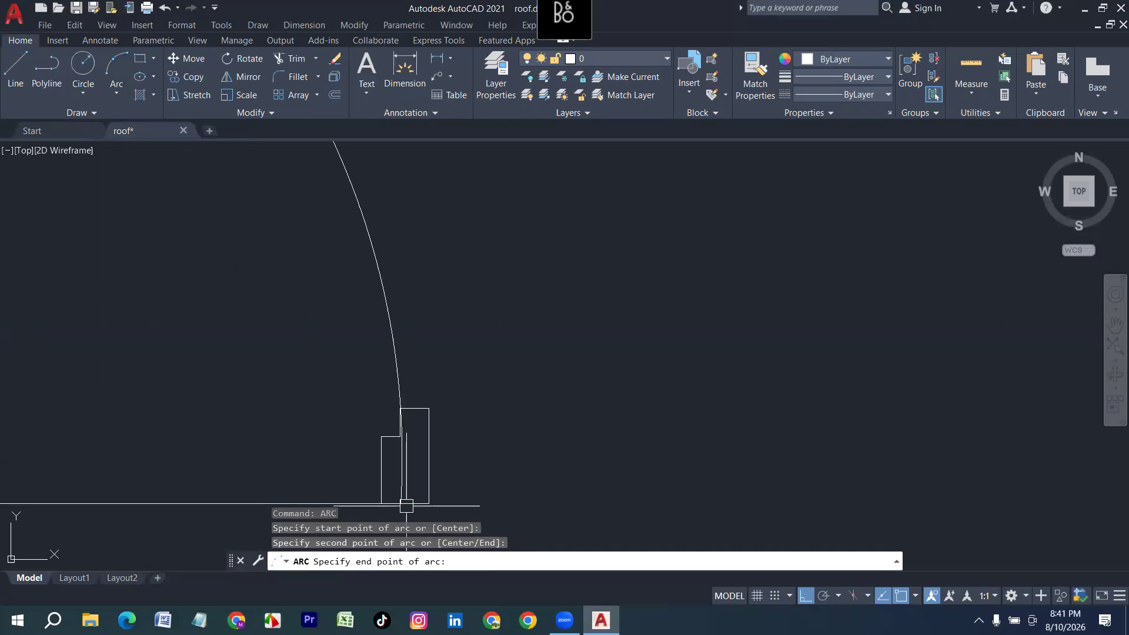
click(406, 506)
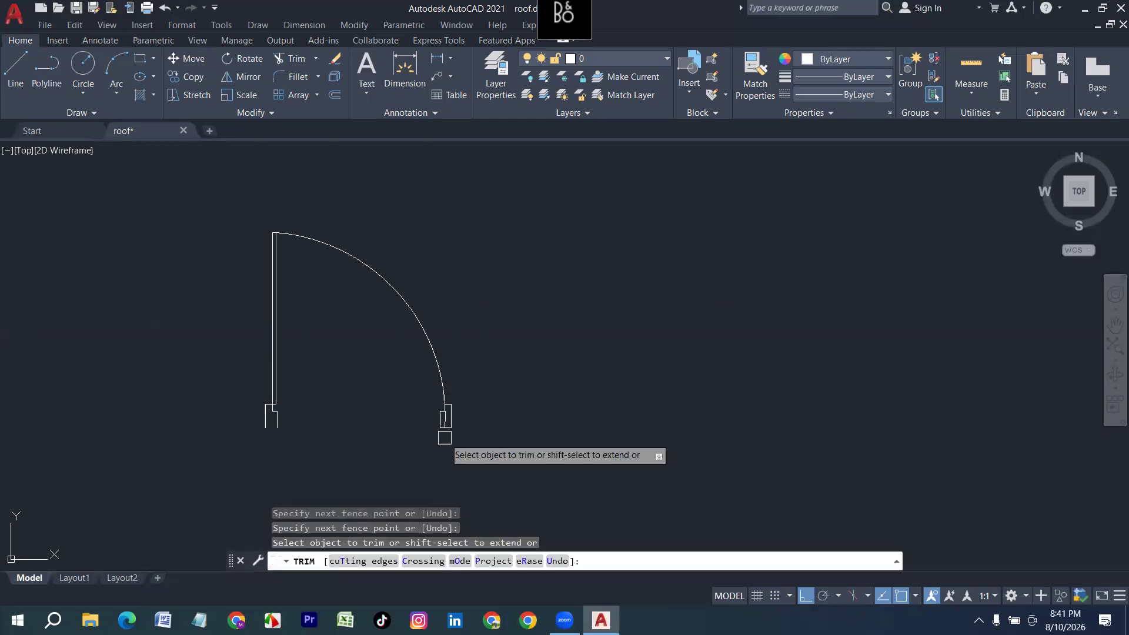
Trim away the part of the swing arc that runs inside the right frame.
scroll(445, 437, up, 4)
scroll(461, 413, up, 6)
click(439, 373)
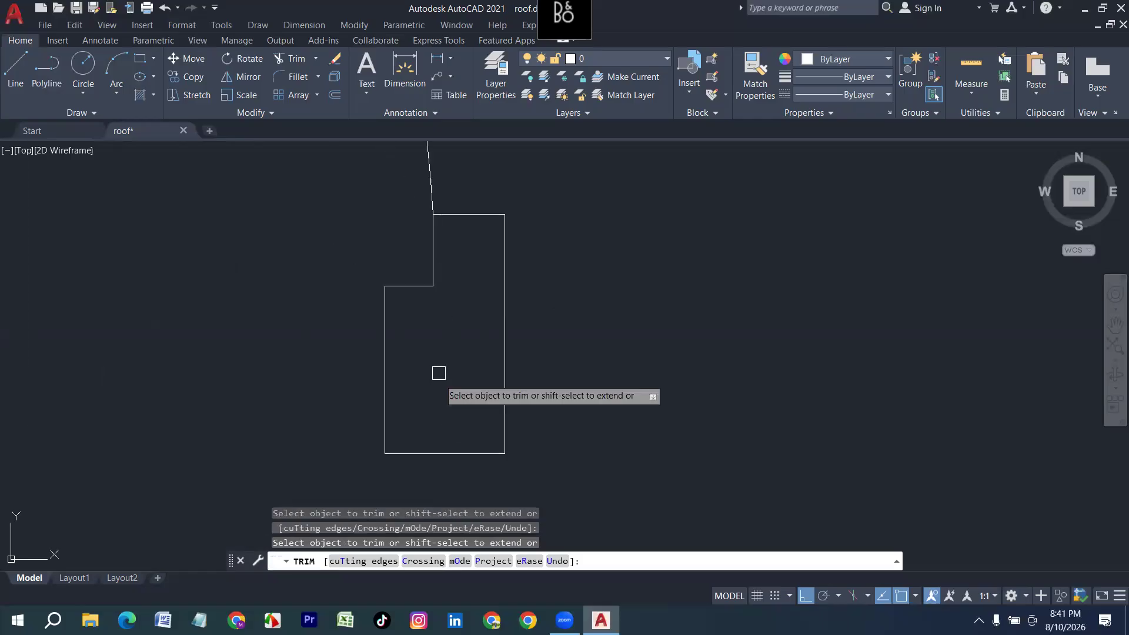
scroll(464, 359, down, 8)
key(Escape)
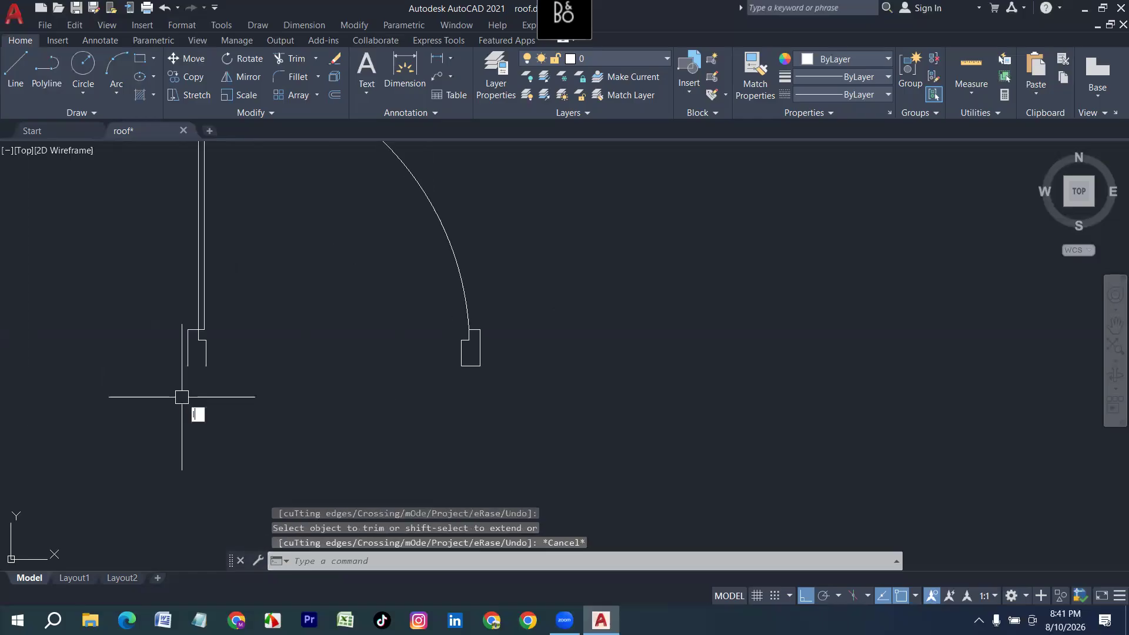
Close the open bottom of the left frame with a line between its two lower ends.
text(l)
key(Return)
click(187, 366)
click(206, 365)
key(Return)
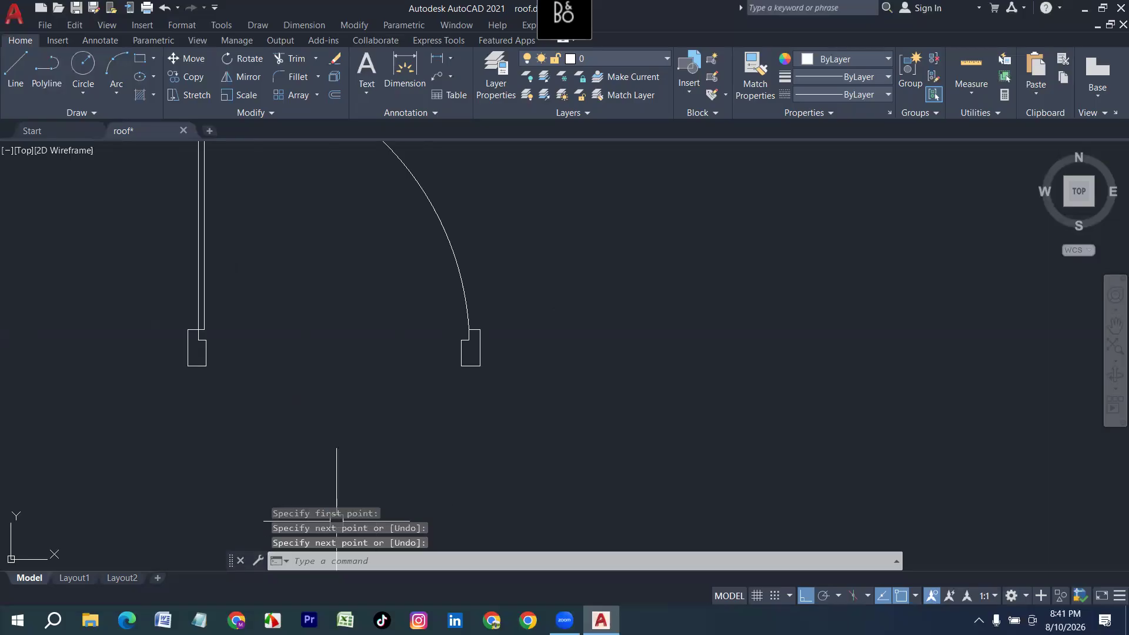
Draw a line closing the bottom of the left frame on the undimensioned door beside the 3'-6" door.
scroll(341, 429, down, 6)
middle_drag(342, 429, 481, 450)
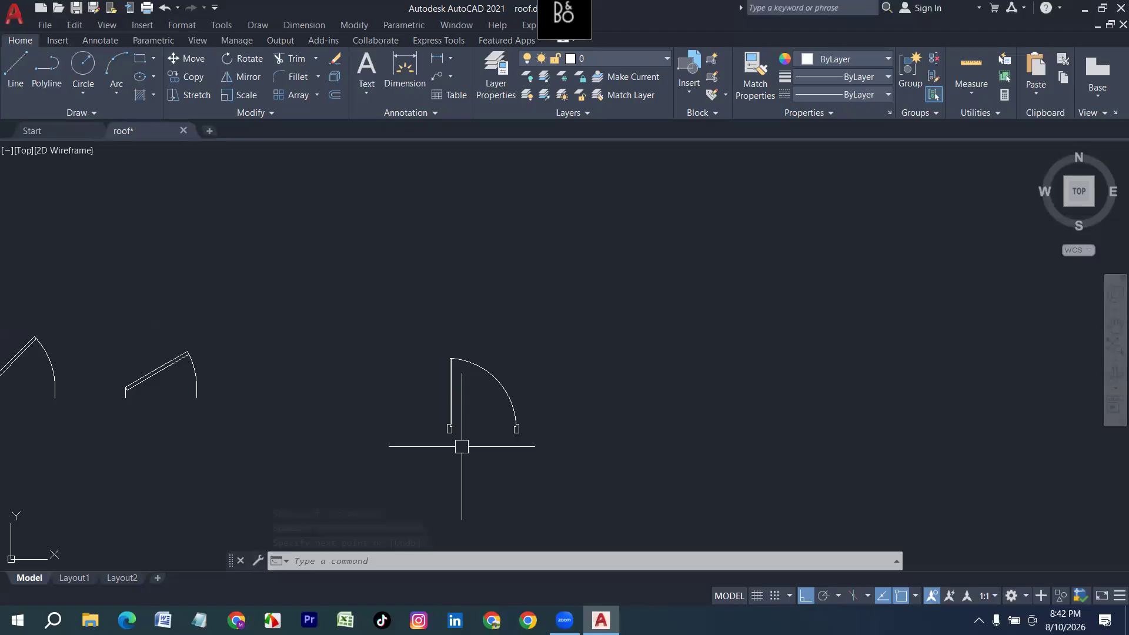
scroll(464, 432, up, 4)
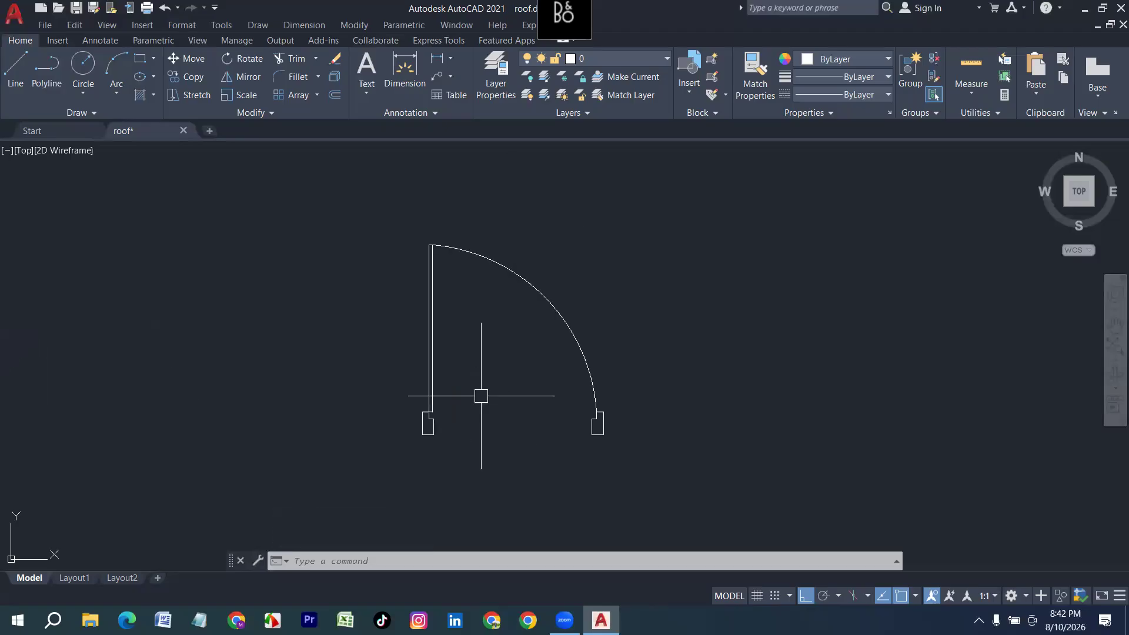
scroll(481, 396, down, 6)
scroll(478, 371, down, 5)
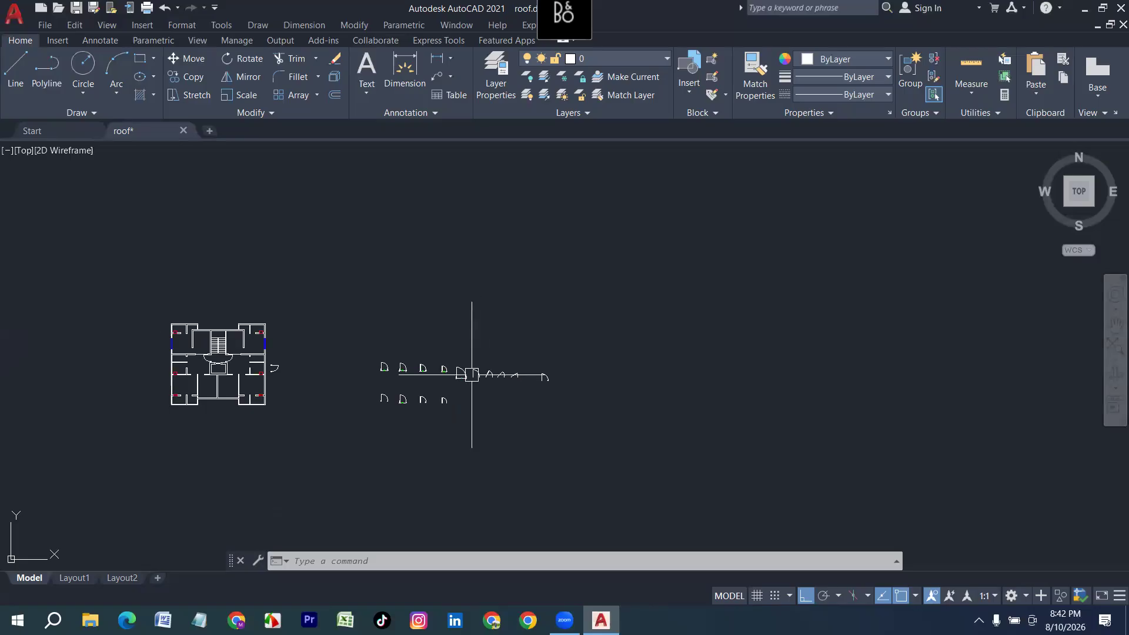
scroll(471, 374, up, 10)
scroll(261, 363, up, 2)
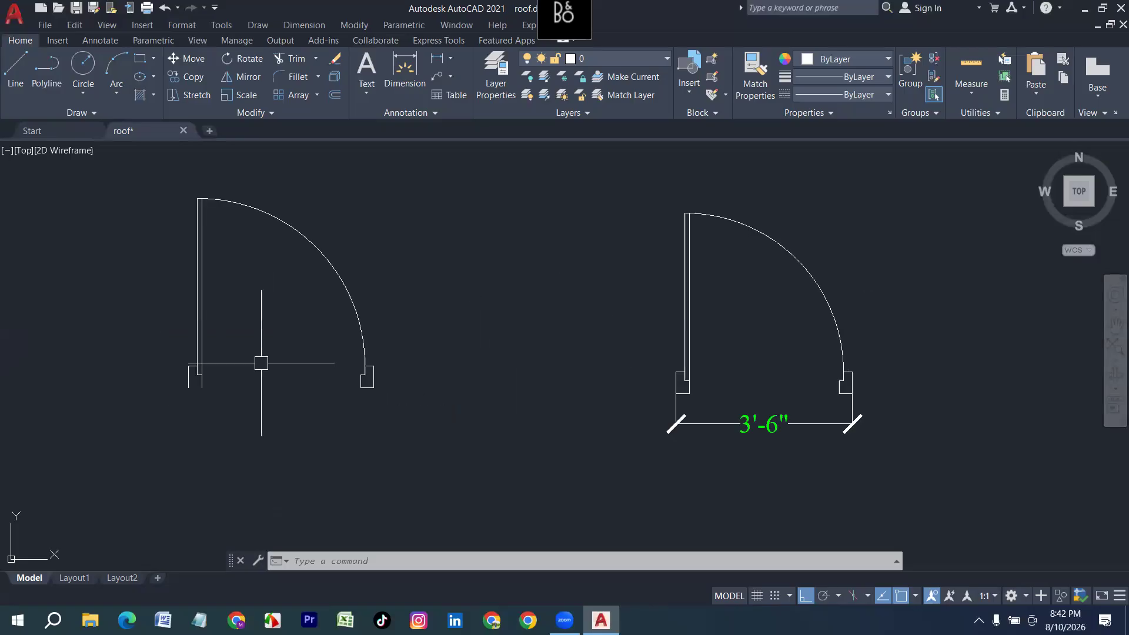
key(Return)
click(230, 396)
scroll(205, 383, up, 2)
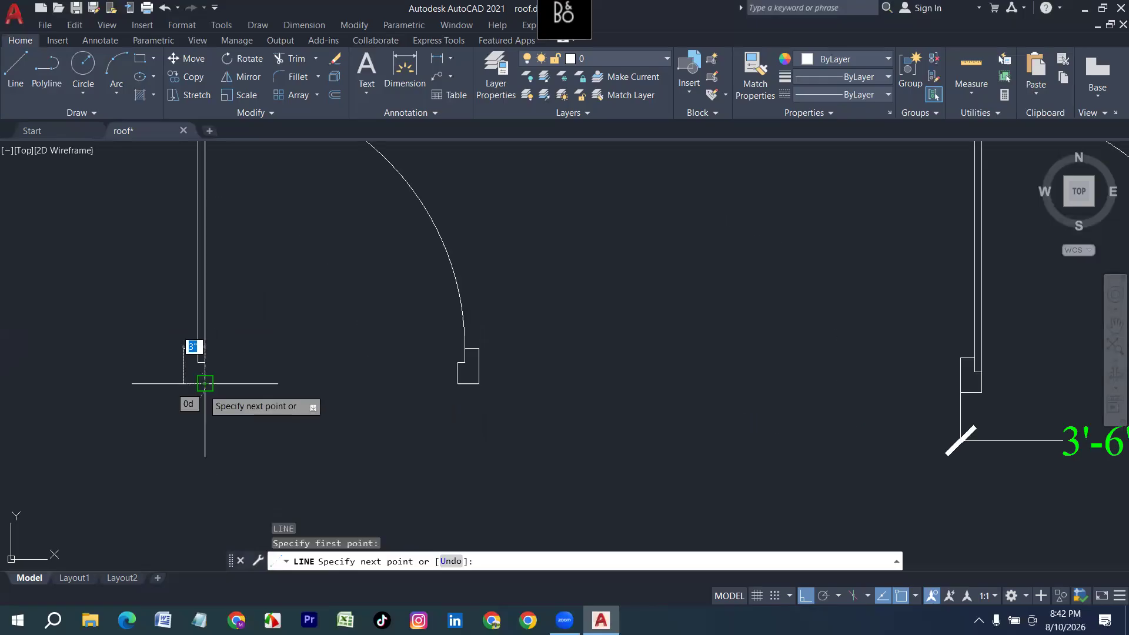
click(204, 383)
key(Return)
Draw a horizontal line 3' long in the empty area below the row of dimensioned doors.
scroll(205, 384, down, 6)
mouse_move(566, 288)
middle_down()
mouse_move(479, 308)
mouse_move(504, 467)
middle_up()
scroll(349, 382, up, 2)
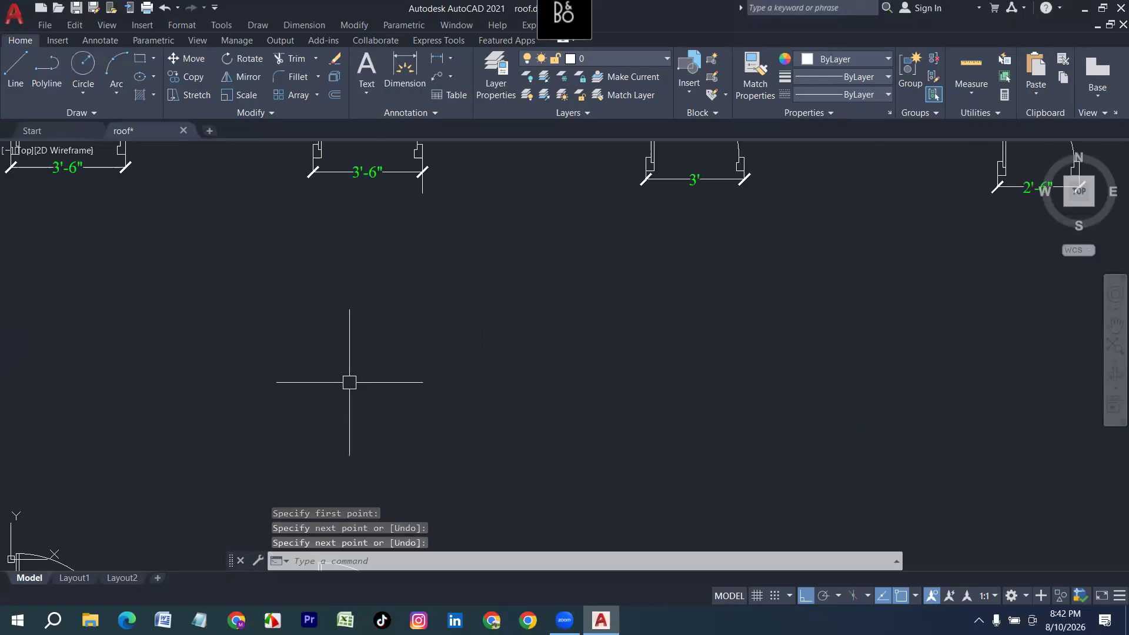
text(l)
key(Return)
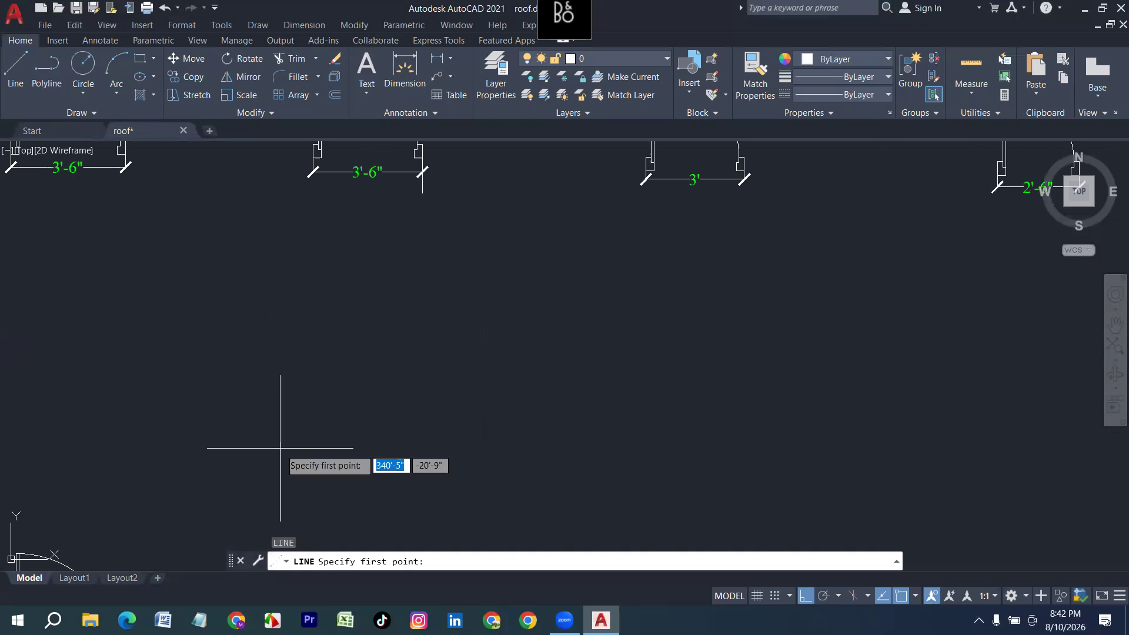
click(280, 448)
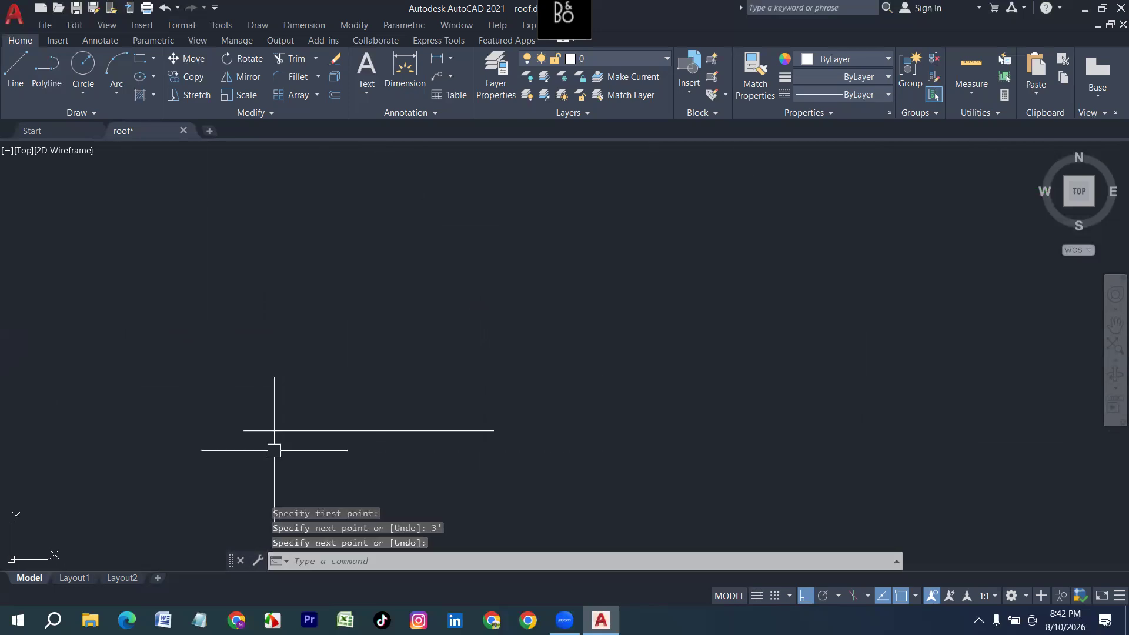
Draw the left stepped frame from the 3' line's left end: 5" up, 2" right, 2" down, 1" right and 3" down.
key(Return)
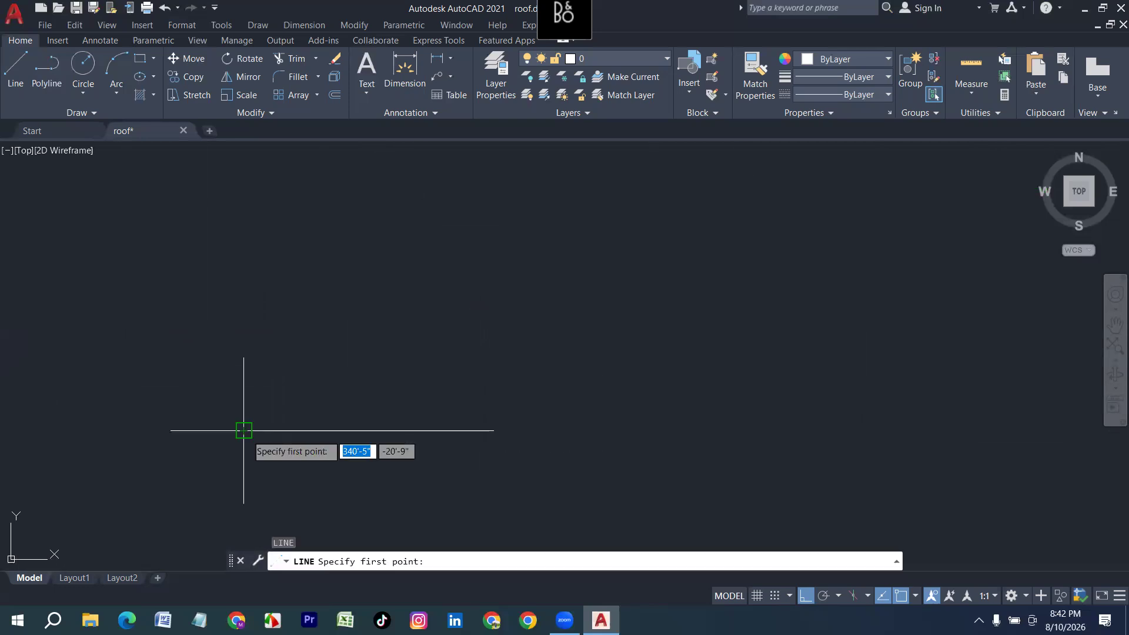
click(244, 430)
text(5)
key(Return)
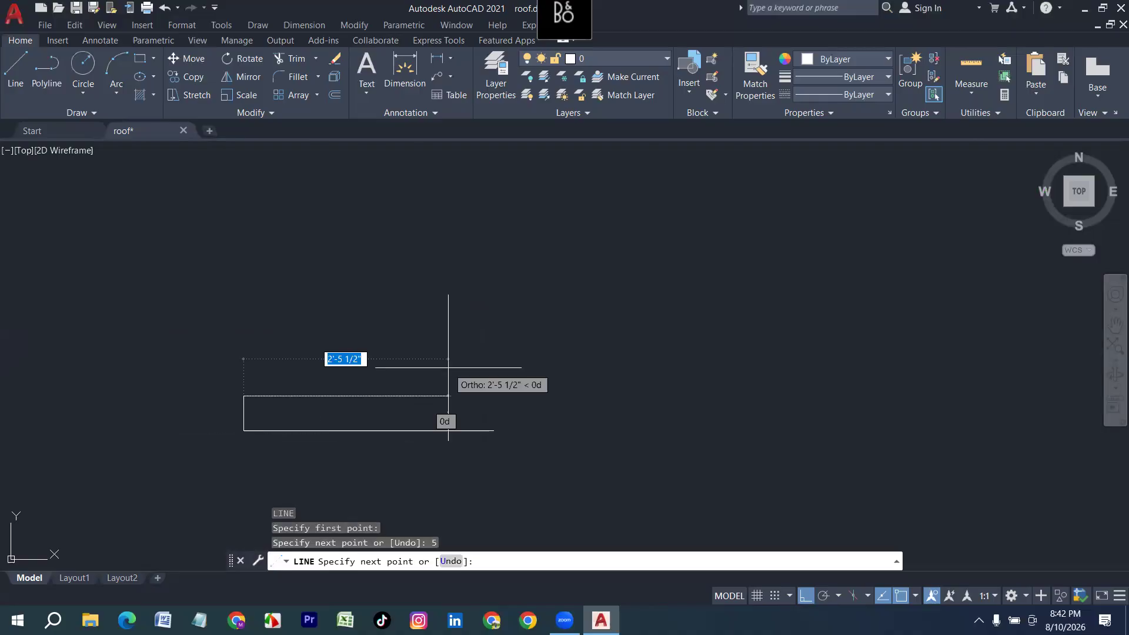
text(2)
key(Return)
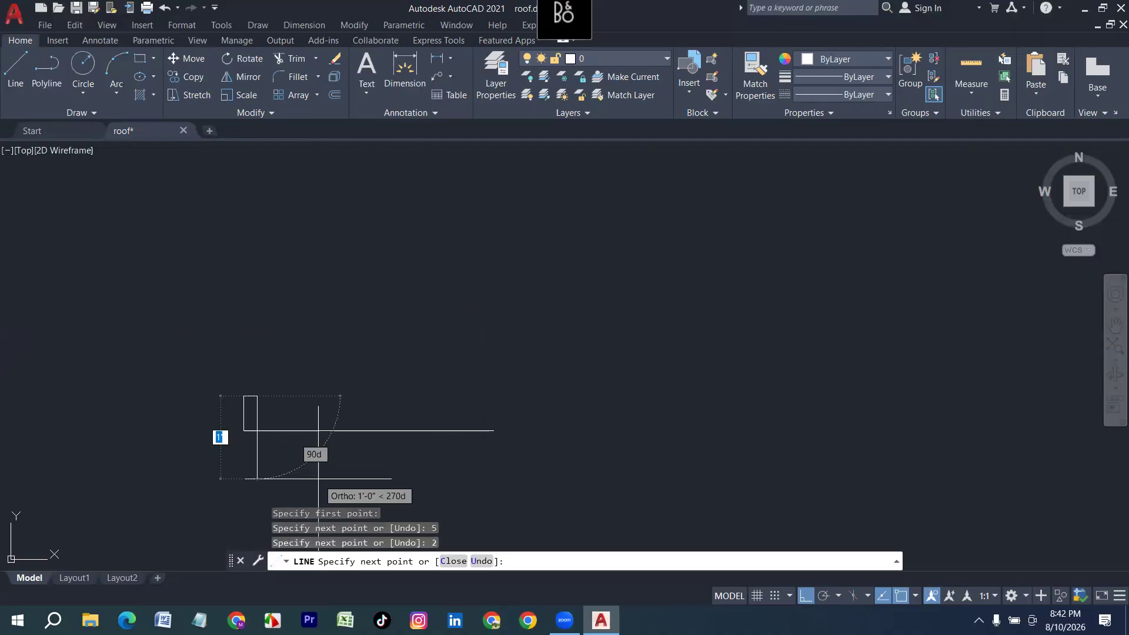
text(2)
key(Return)
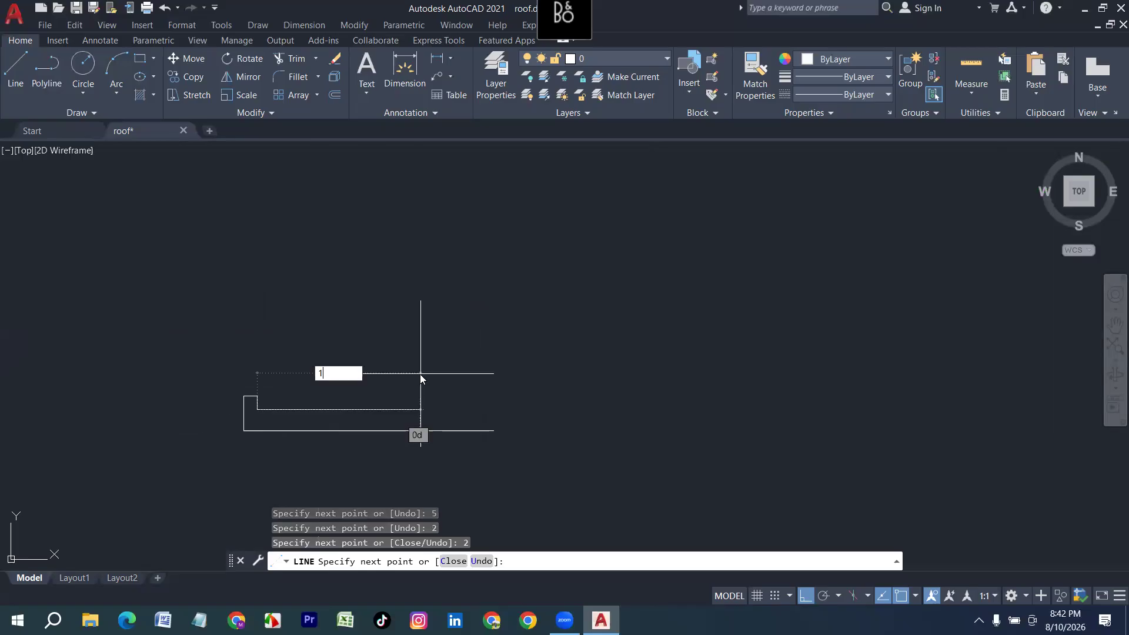
text(1)
key(Return)
text(3)
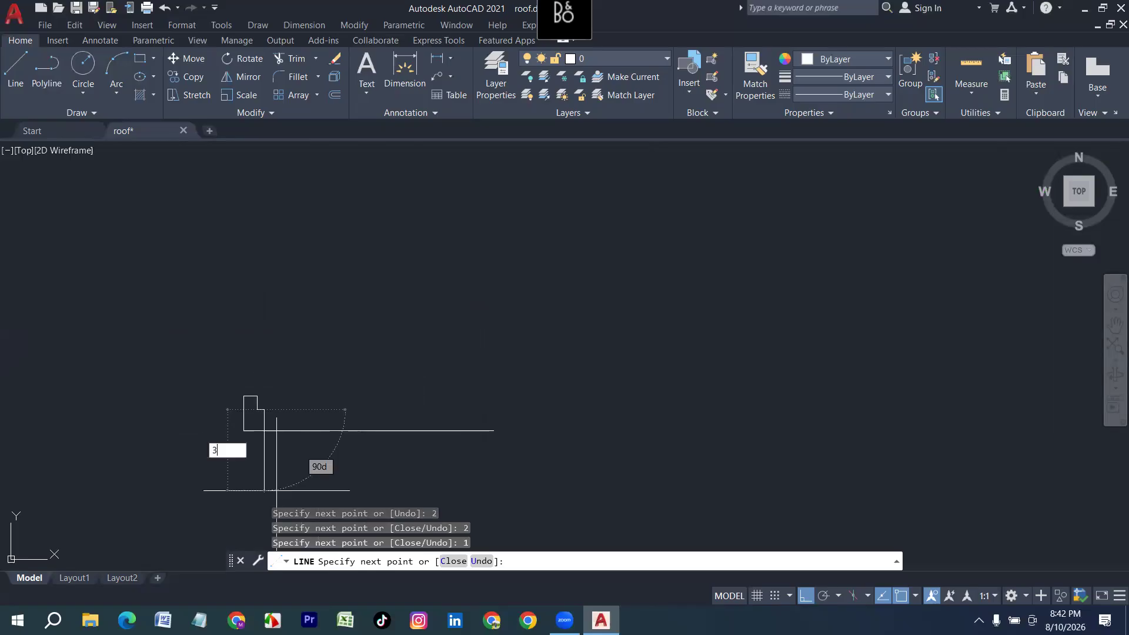
key(Return)
key(Return)
Mirror the left stepped frame about the vertical axis through the 3' line's midpoint, keeping the source objects.
drag(207, 361, 318, 471)
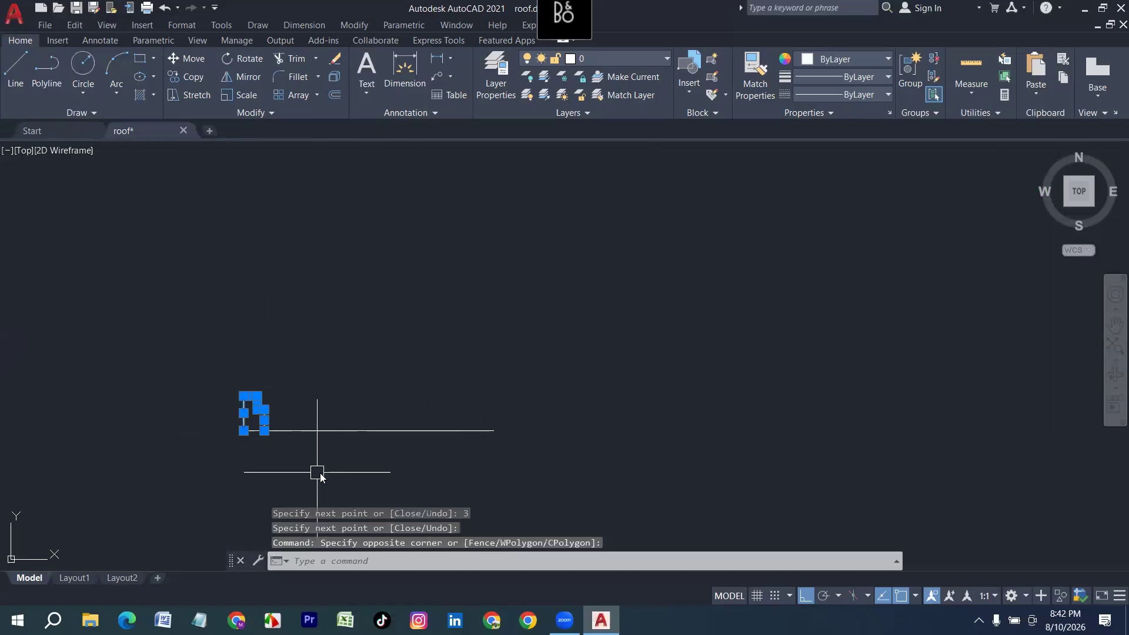
text(mi)
key(Return)
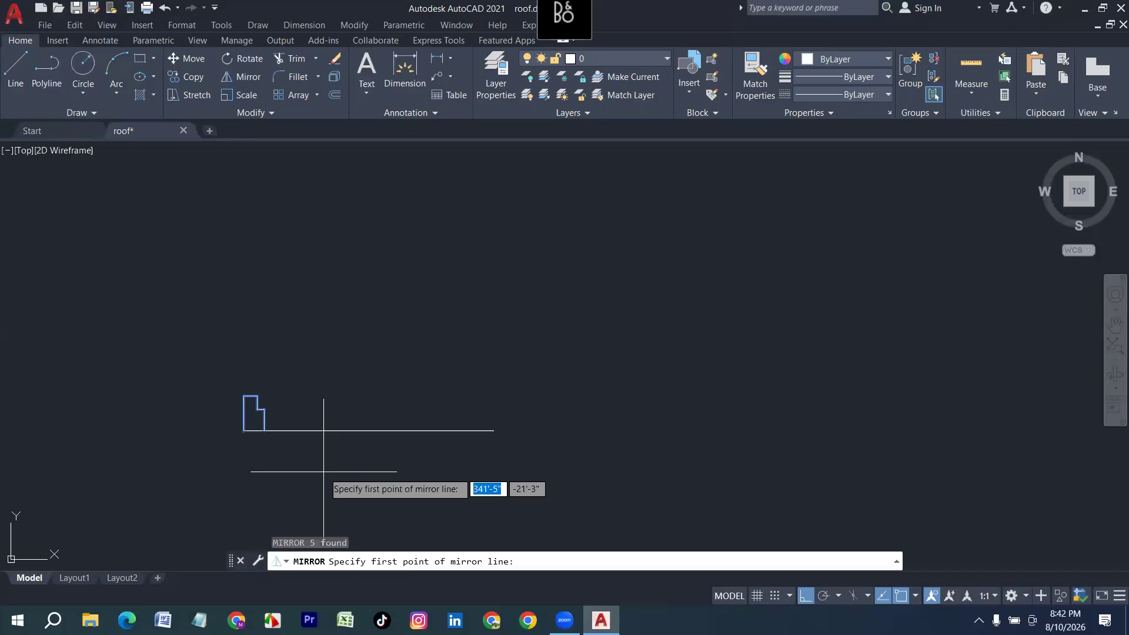
click(368, 430)
click(373, 346)
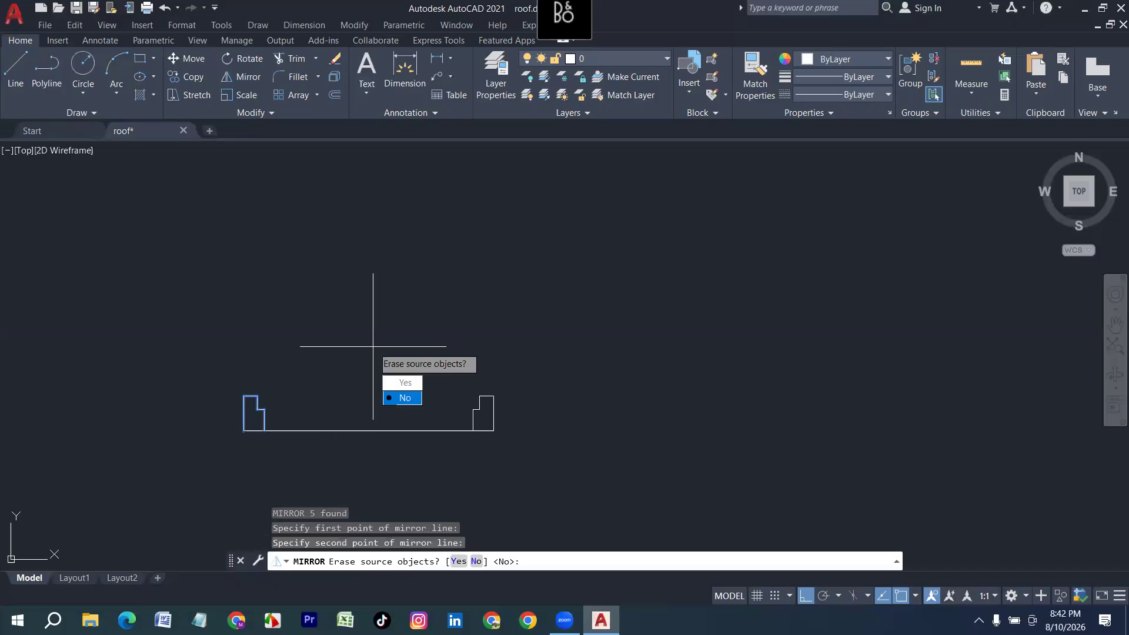
key(Return)
Draw a circle centred on the left frame's upper inner corner and reaching the right frame's upper inner corner.
text(c)
key(Return)
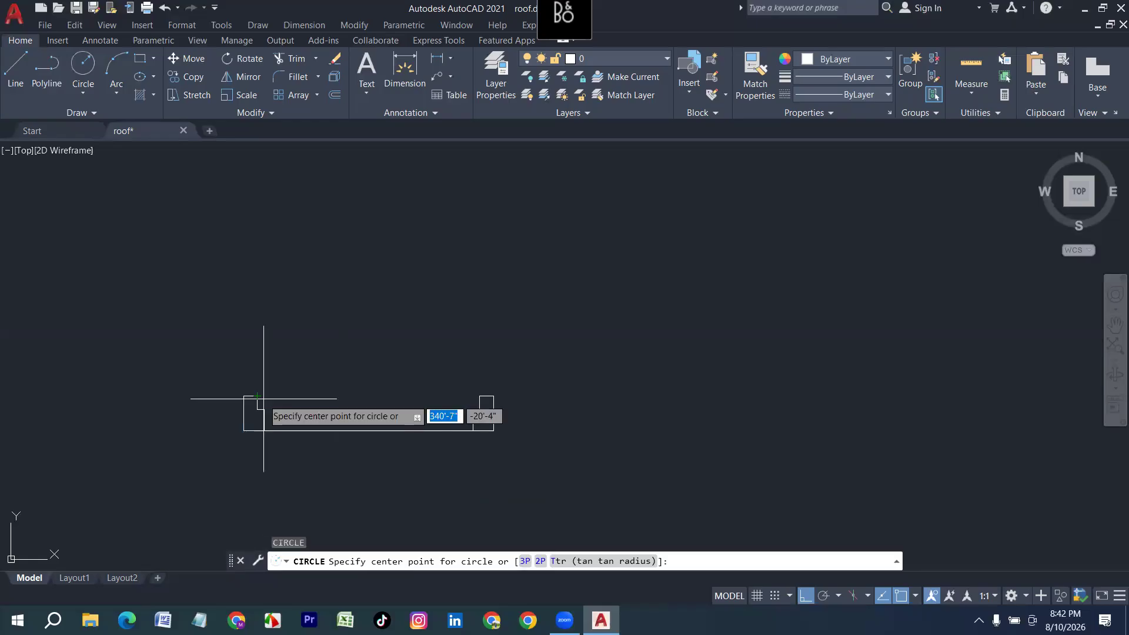
click(263, 398)
click(479, 396)
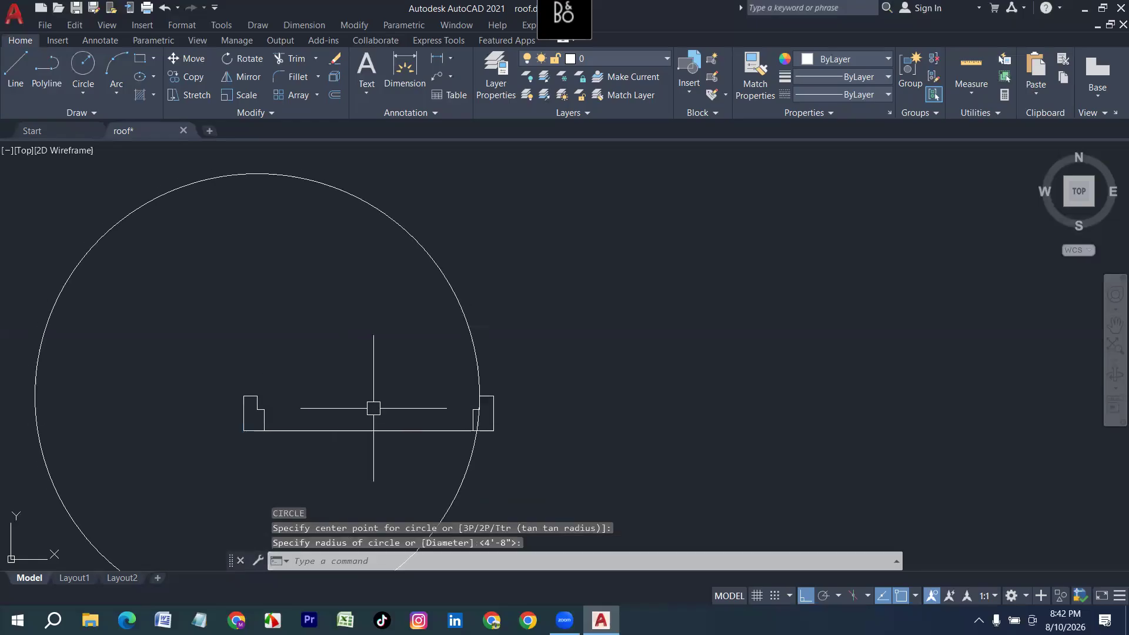
Extend the left frame's two inner vertical edges up to the circle and its top edge across to the outer leaf line.
text(ex)
key(Return)
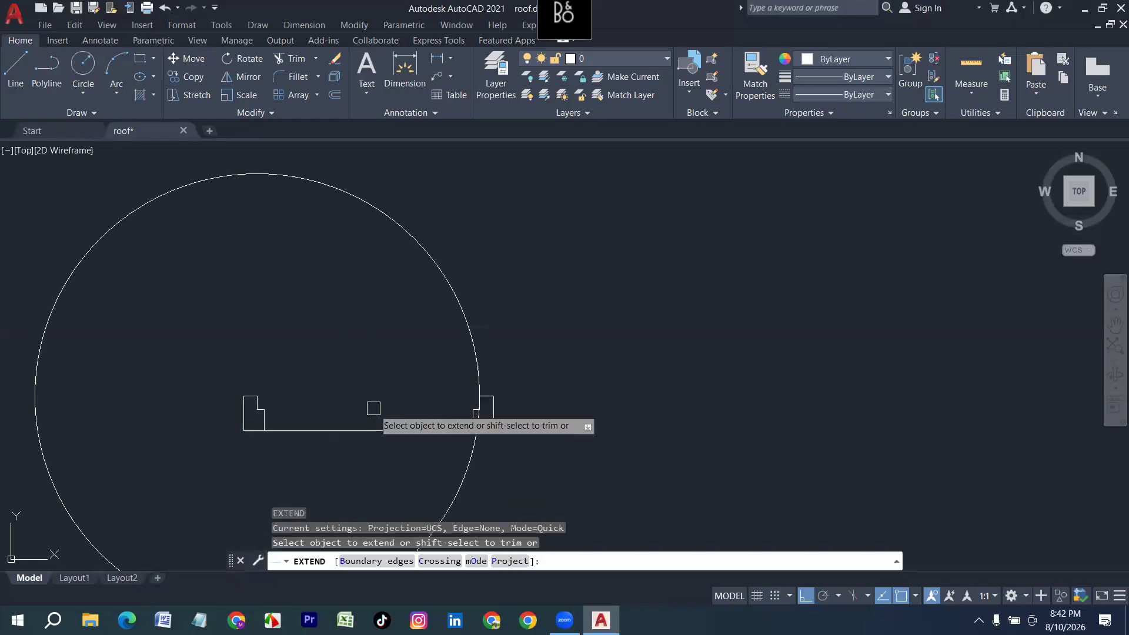
click(373, 408)
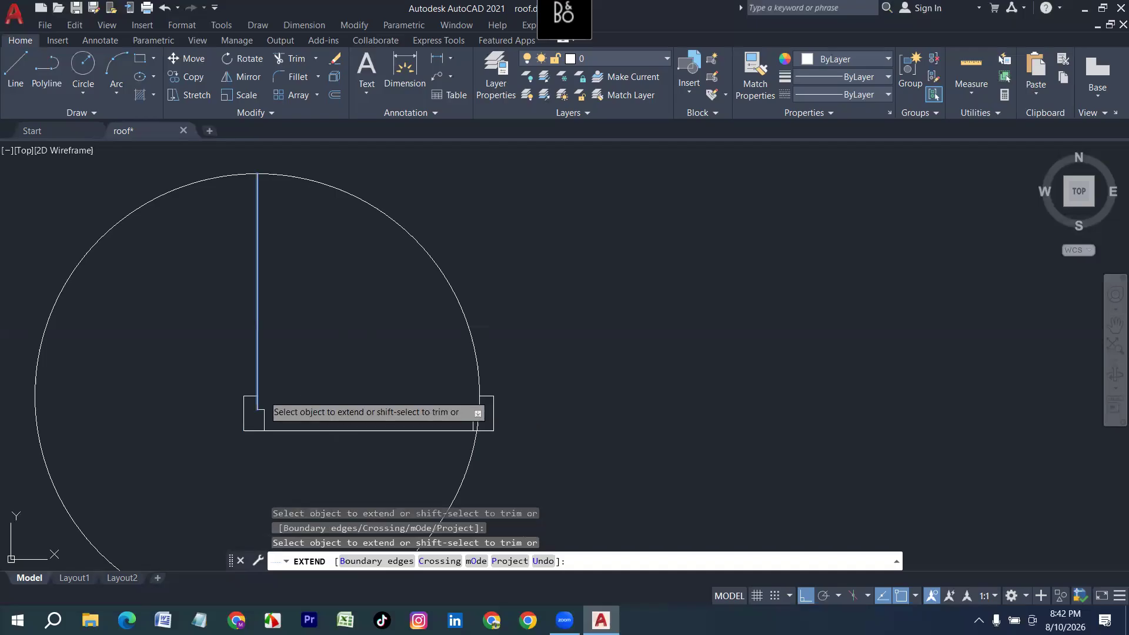
click(257, 405)
scroll(252, 395, up, 4)
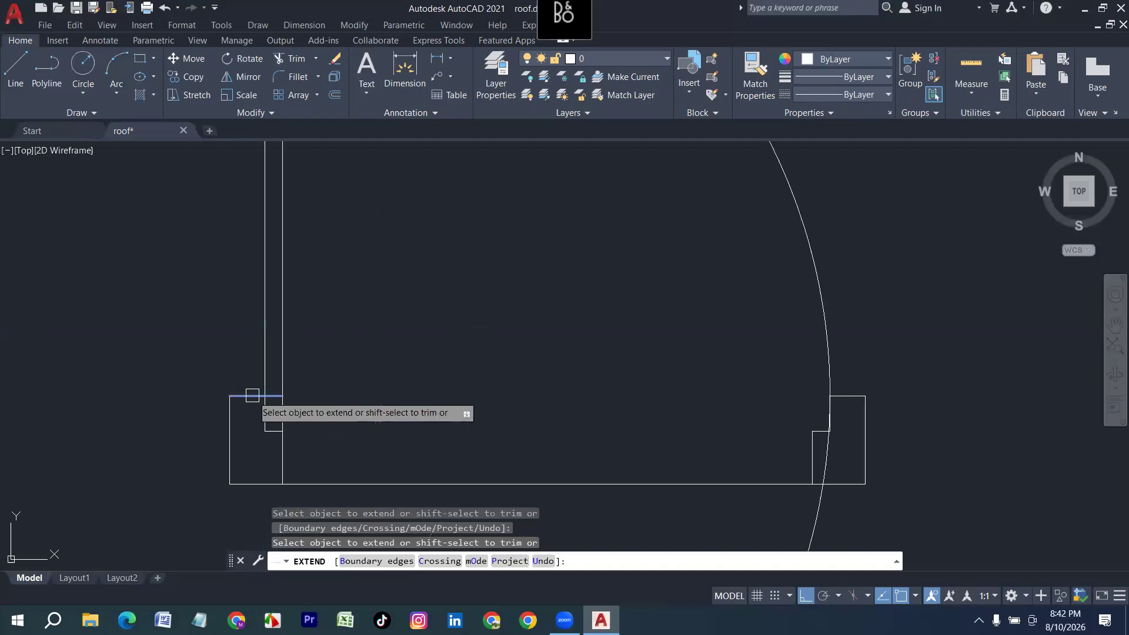
scroll(380, 425, down, 4)
key(Escape)
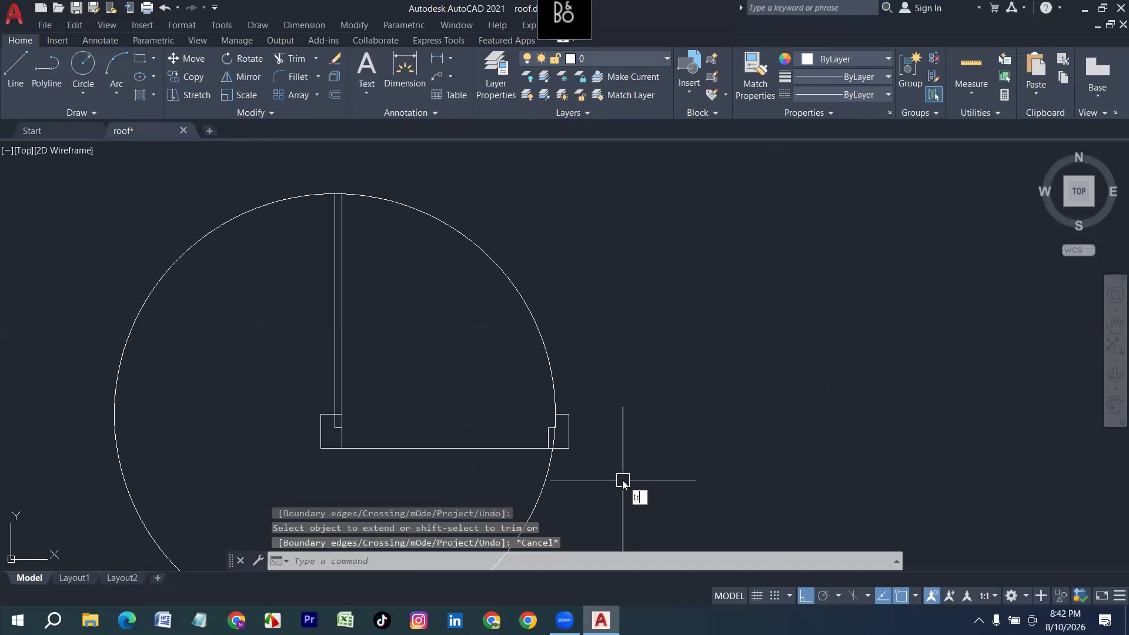
Trim away the 3' base line between the left and right door frames.
text(tr)
key(Return)
click(624, 482)
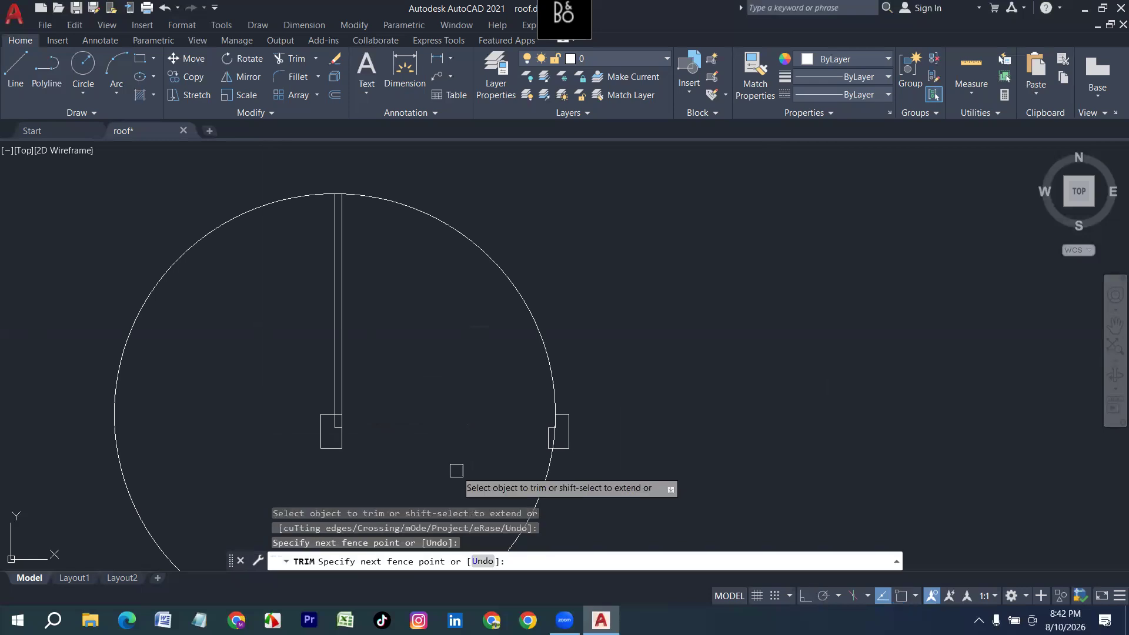
click(457, 470)
key(Return)
Trim the circle to the quarter swing arc between leaf top and right frame, and remove the excess line pieces at both frames.
scroll(350, 422, up, 4)
scroll(547, 383, down, 4)
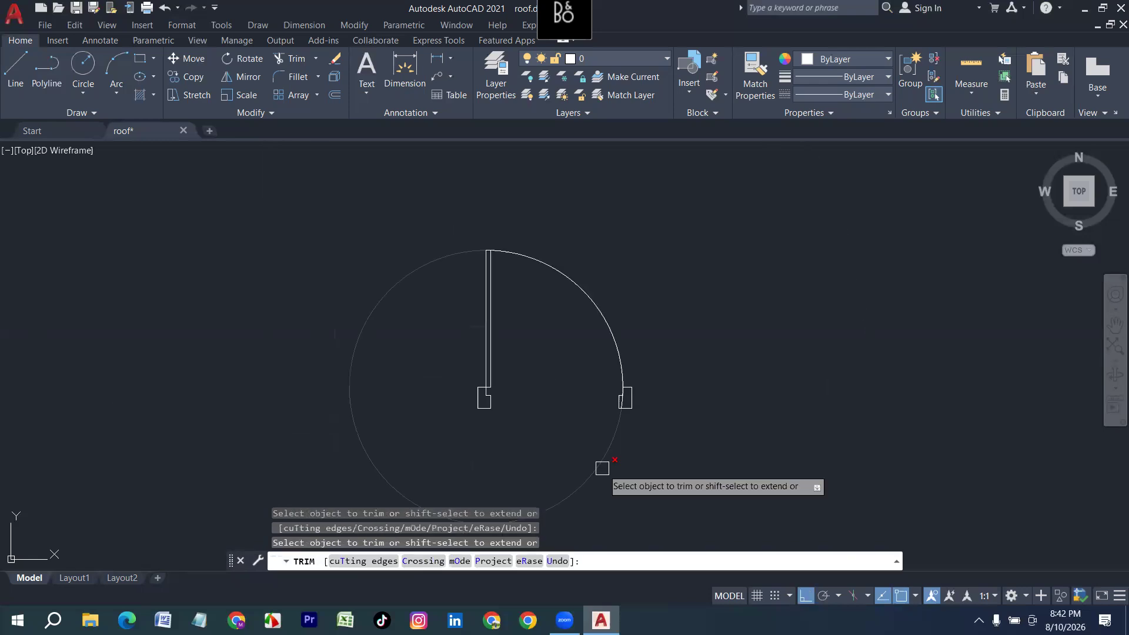
scroll(633, 402, up, 4)
scroll(633, 404, up, 4)
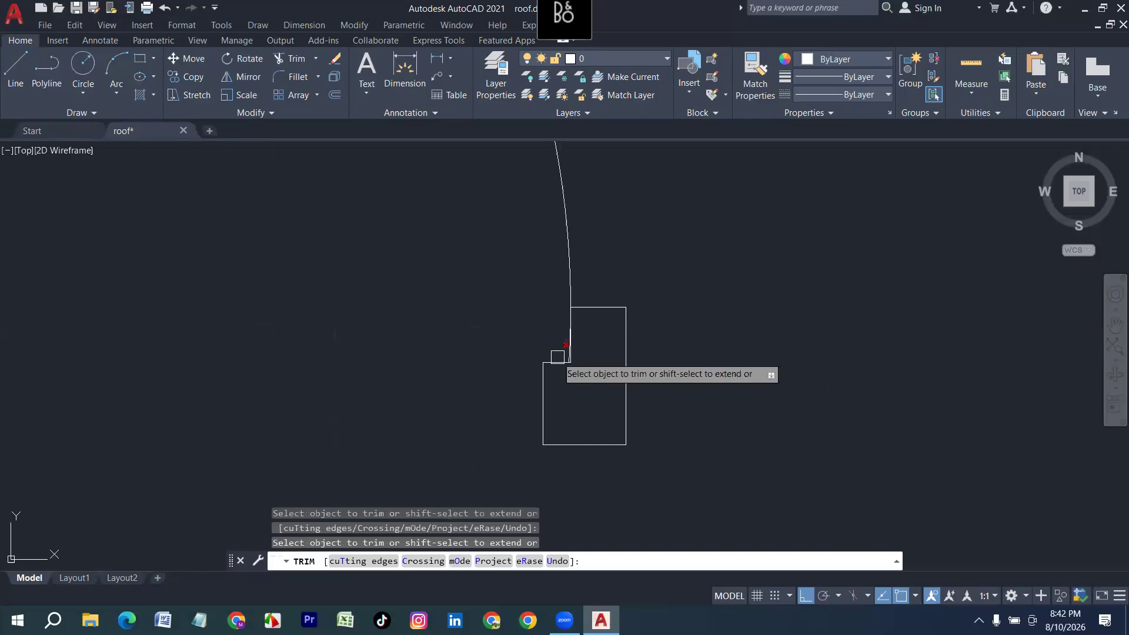
scroll(557, 357, up, 4)
scroll(623, 370, down, 5)
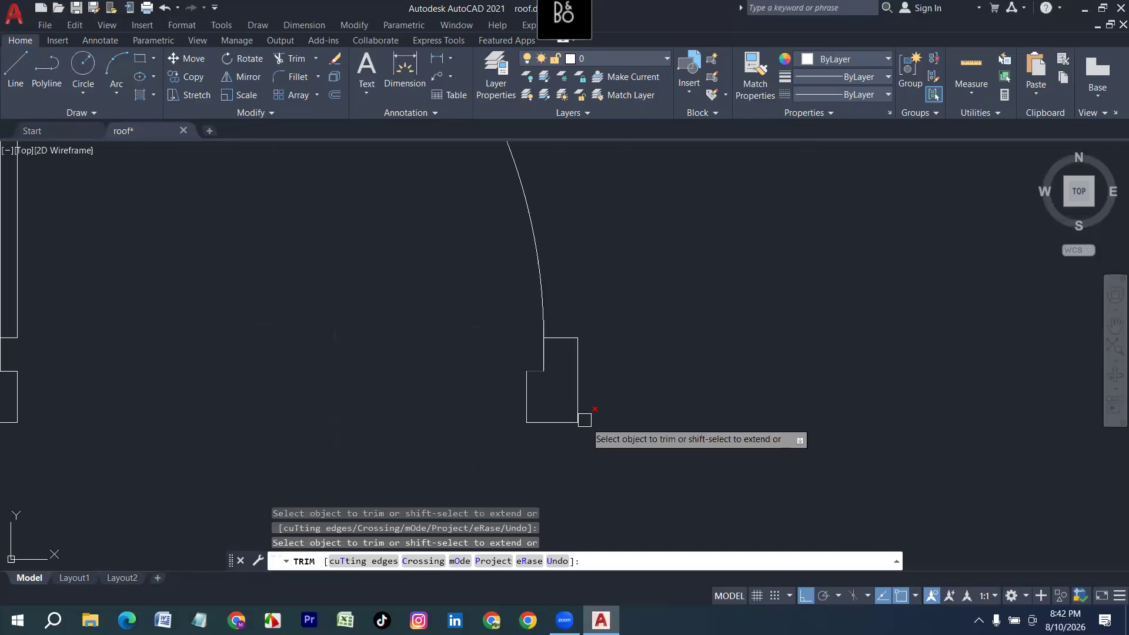
scroll(584, 420, down, 2)
scroll(634, 444, down, 4)
key(Escape)
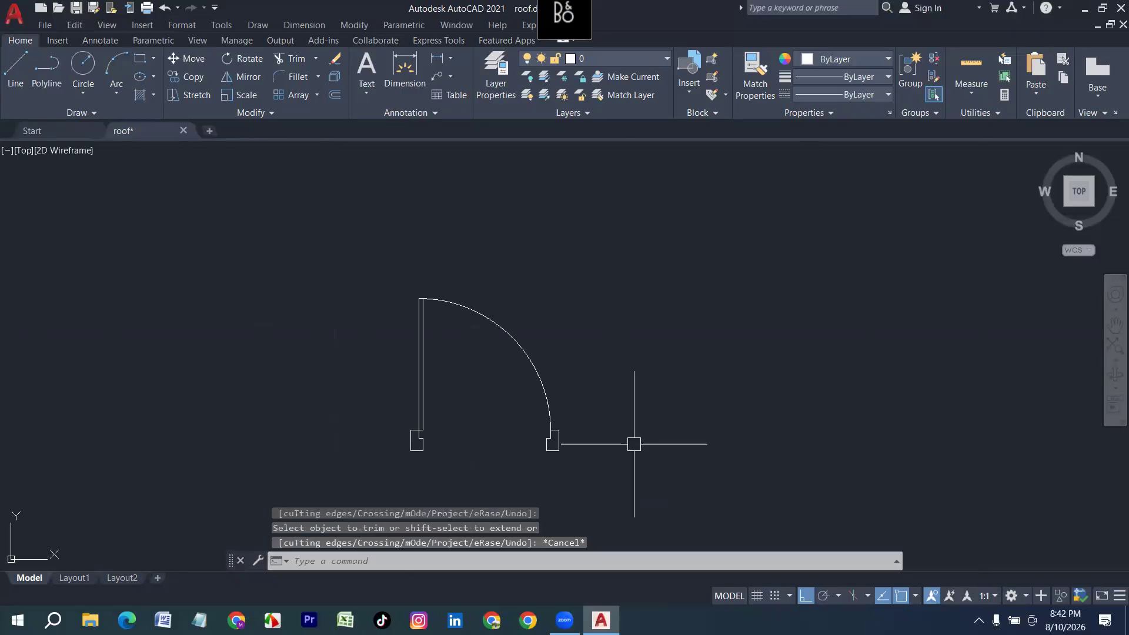
Change the colour of the whole door plan, including frames, leaf and swing arc, to orange.
click(633, 481)
click(221, 298)
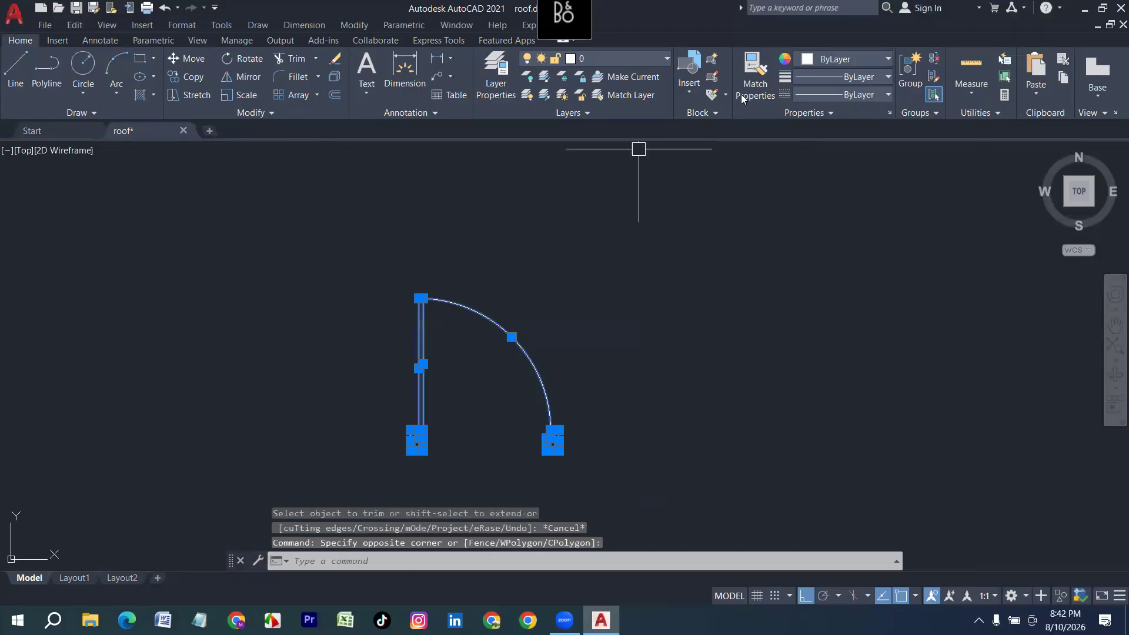
click(853, 59)
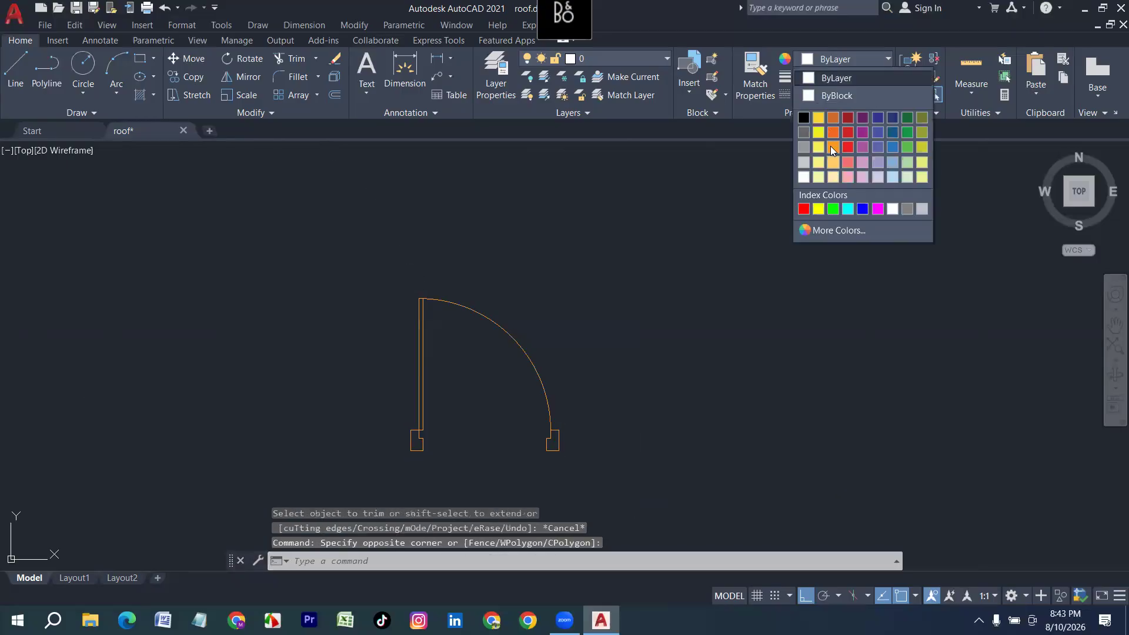
key(Escape)
middle_drag(677, 403, 554, 375)
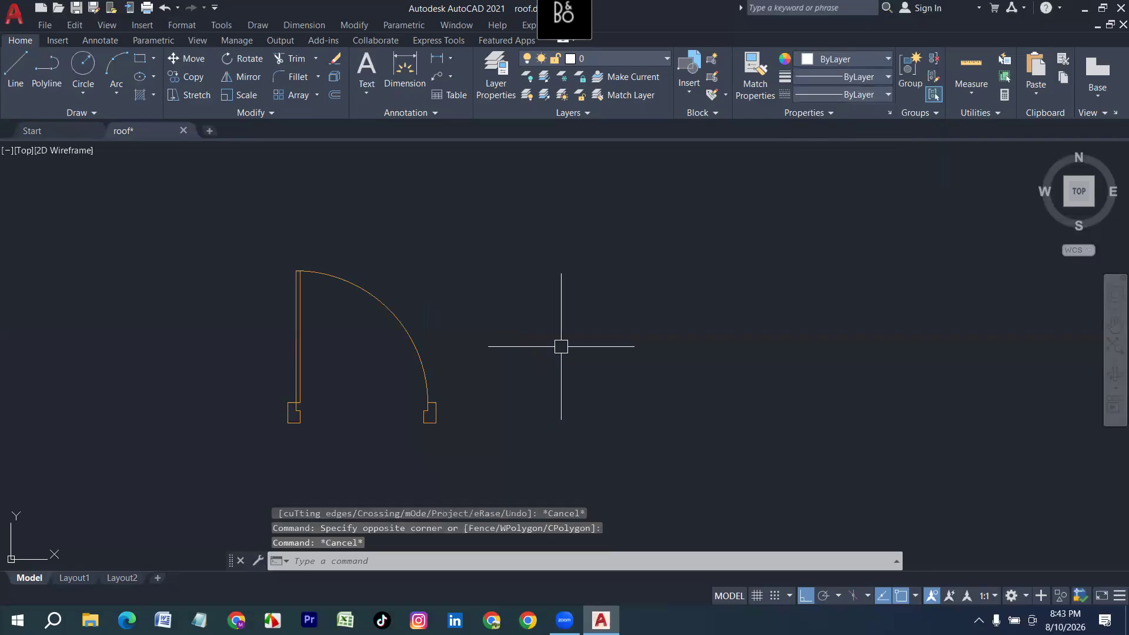